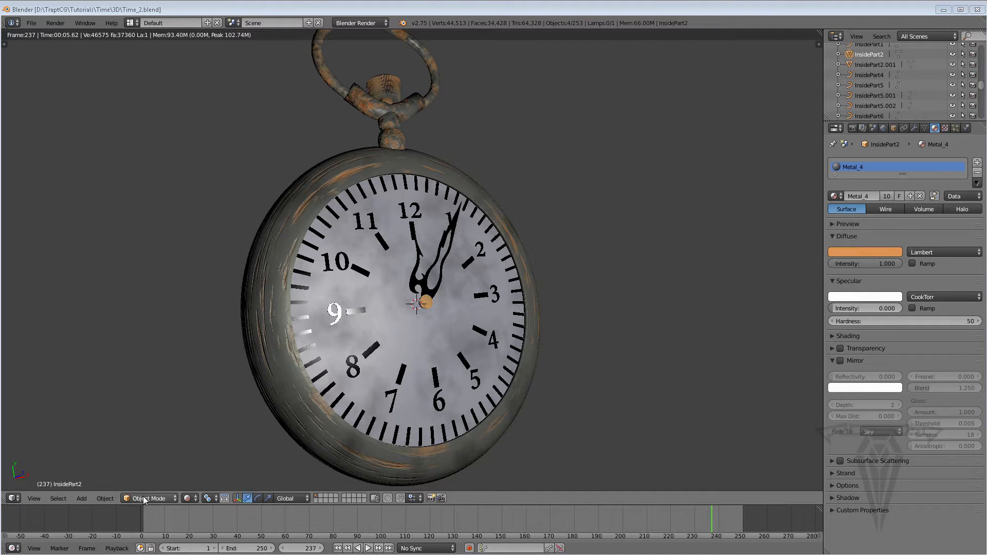
# Display the watch in solid shading and isolate the front outer ring by hiding all other objects.
pyautogui.click(188, 498)
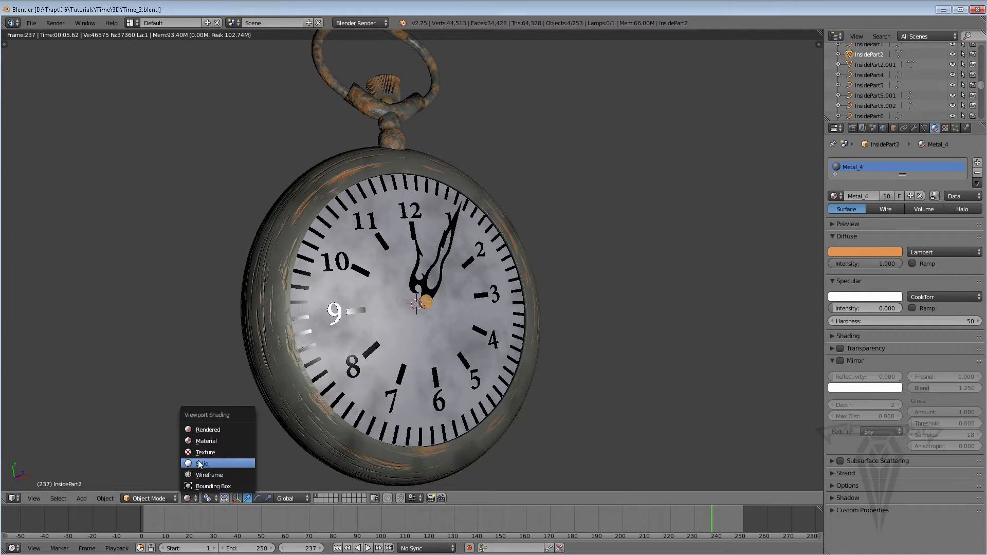
pyautogui.click(199, 463)
pyautogui.rightClick(273, 322)
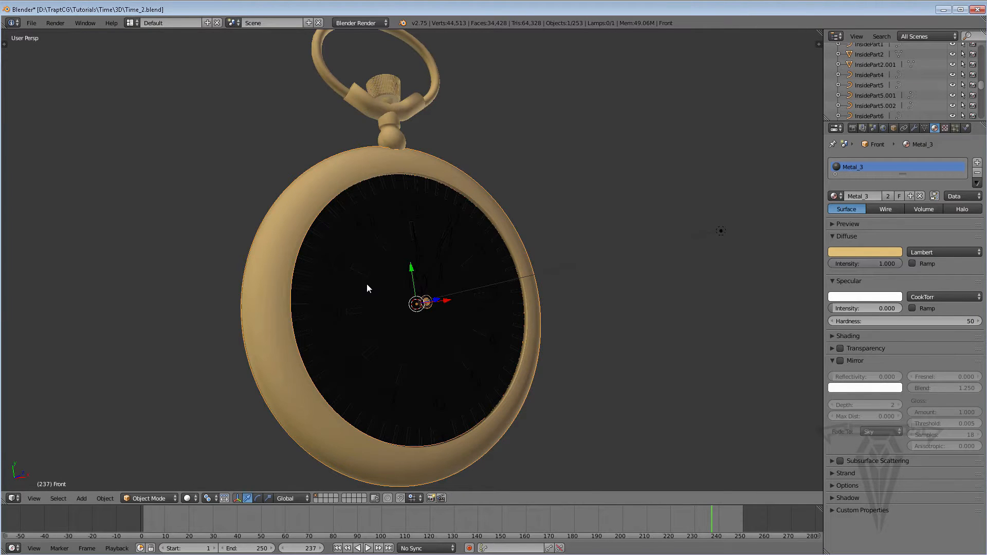
pyautogui.hotkey('shift', 'h')
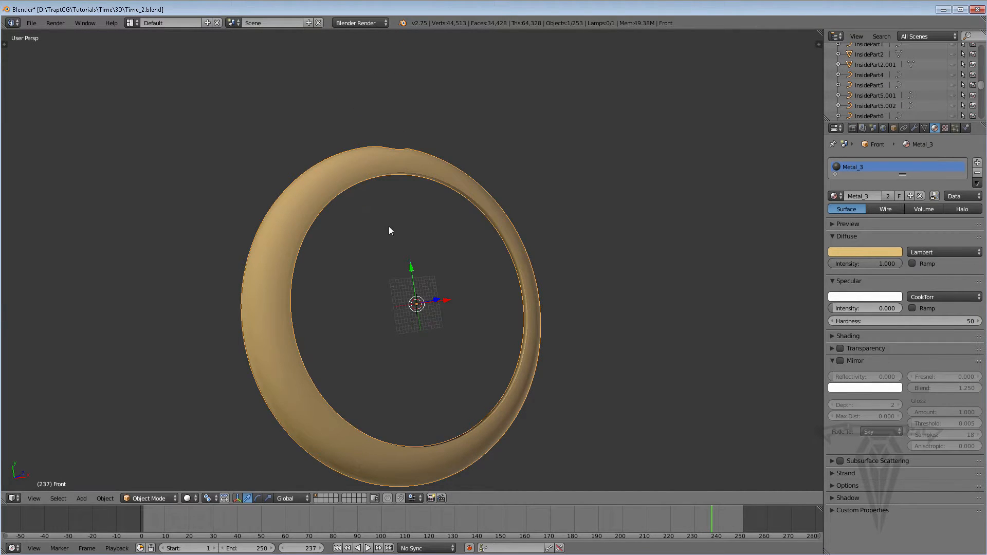
pyautogui.scroll(-1, 388, 237)
pyautogui.scroll(4, 387, 242)
pyautogui.scroll(-3, 393, 241)
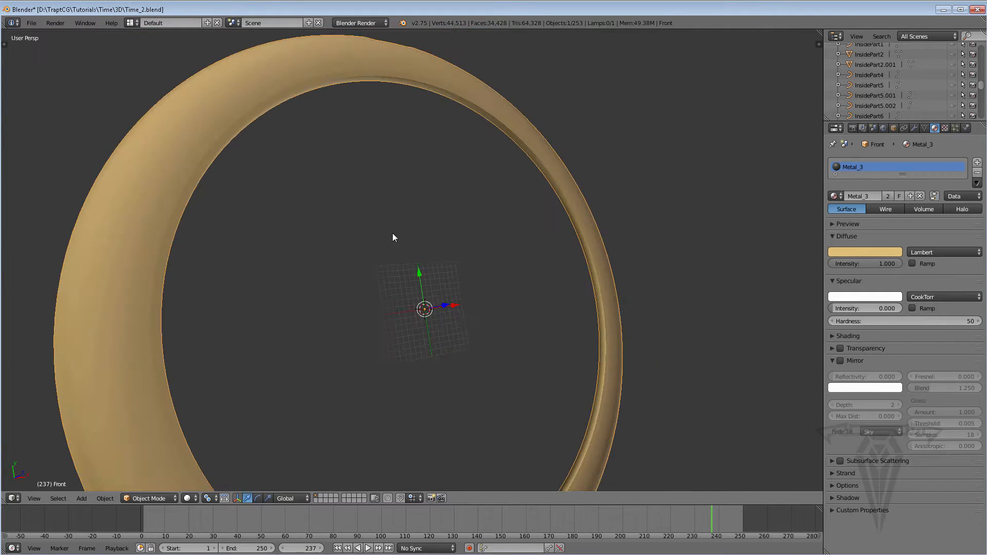
pyautogui.moveTo(392, 236)
pyautogui.mouseDown(button='middle')
pyautogui.moveTo(379, 249)
pyautogui.moveTo(383, 226)
pyautogui.mouseUp(button='middle')
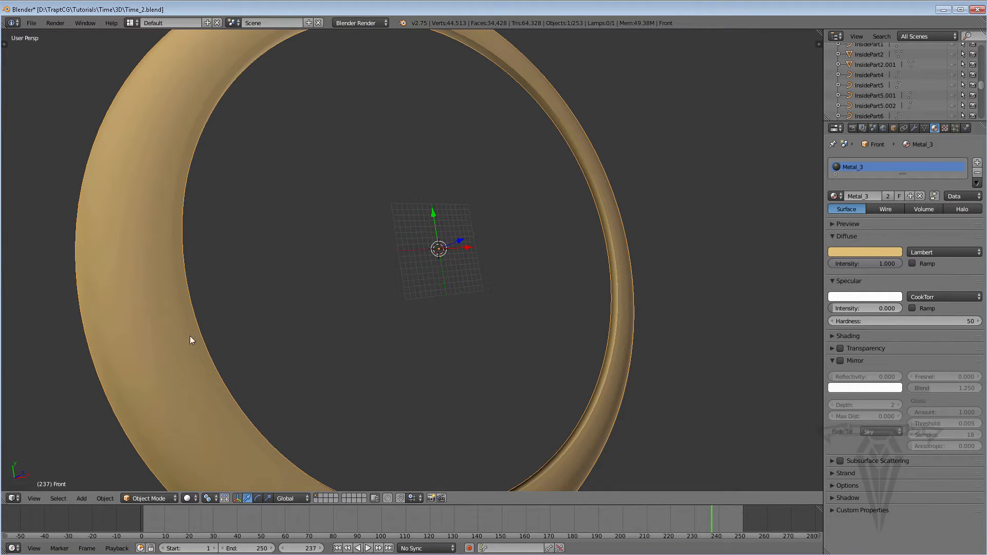
pyautogui.moveTo(190, 314); pyautogui.dragTo(418, 369, button='middle')
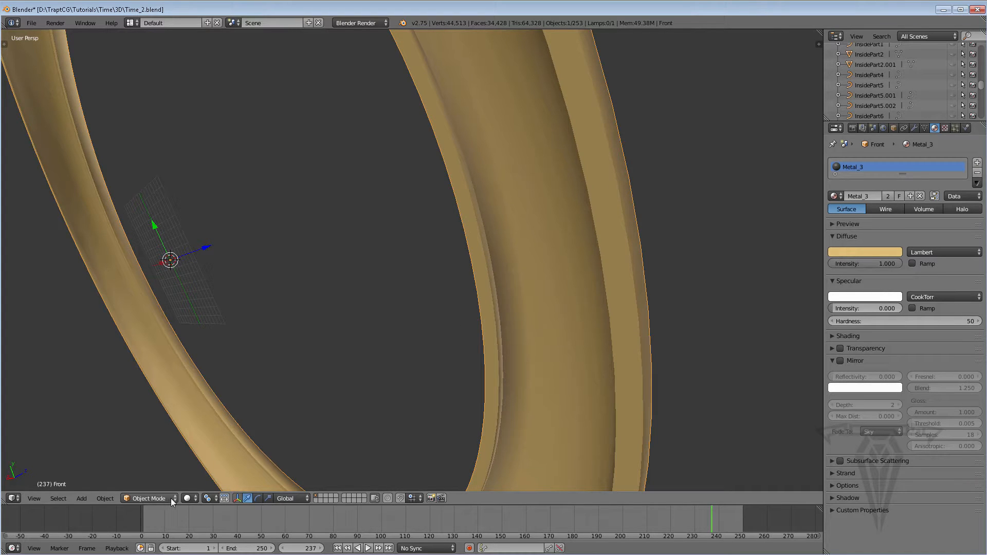
# Display the ring as wireframe and enter Edit Mode on its mesh.
pyautogui.click(190, 498)
pyautogui.click(198, 476)
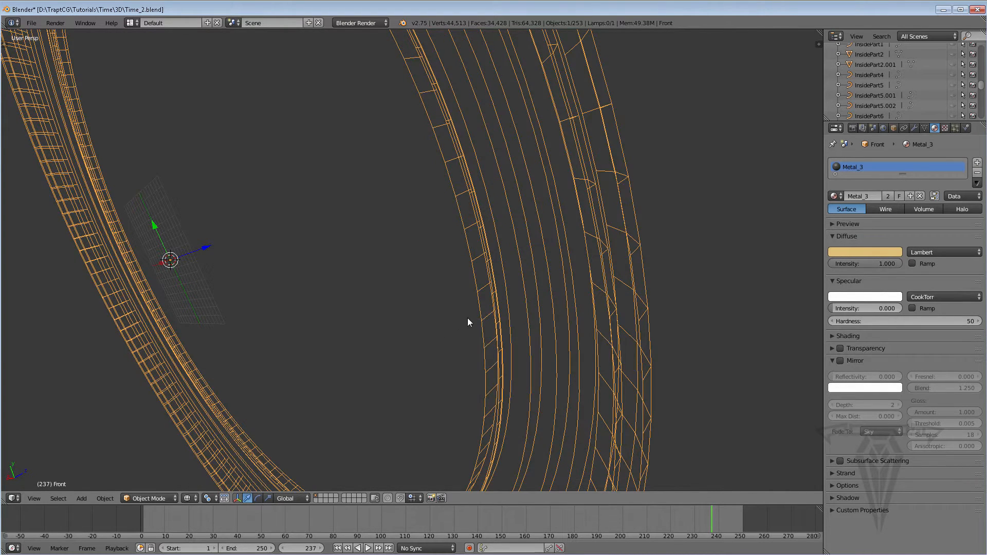
pyautogui.scroll(3, 466, 322)
pyautogui.scroll(-3, 465, 322)
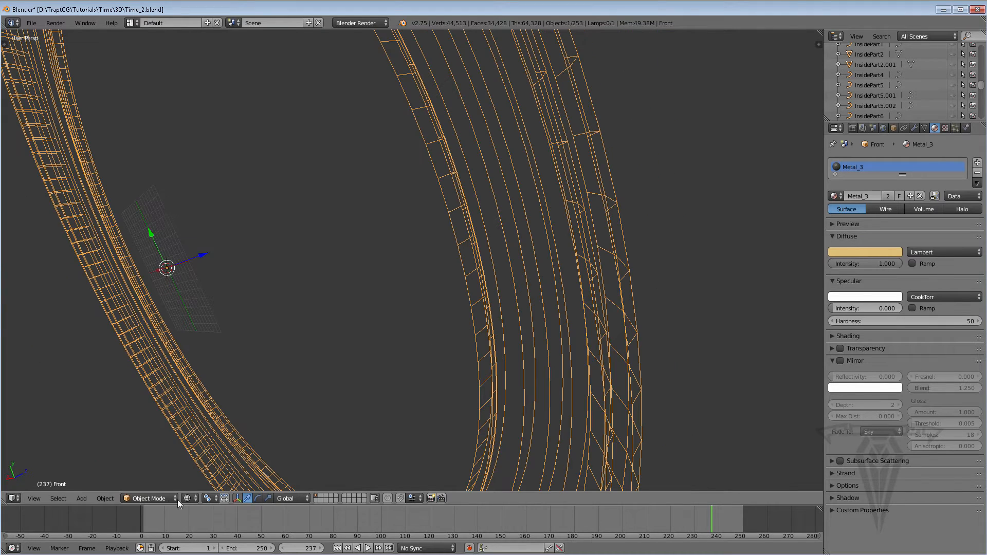
pyautogui.click(141, 497)
pyautogui.click(144, 470)
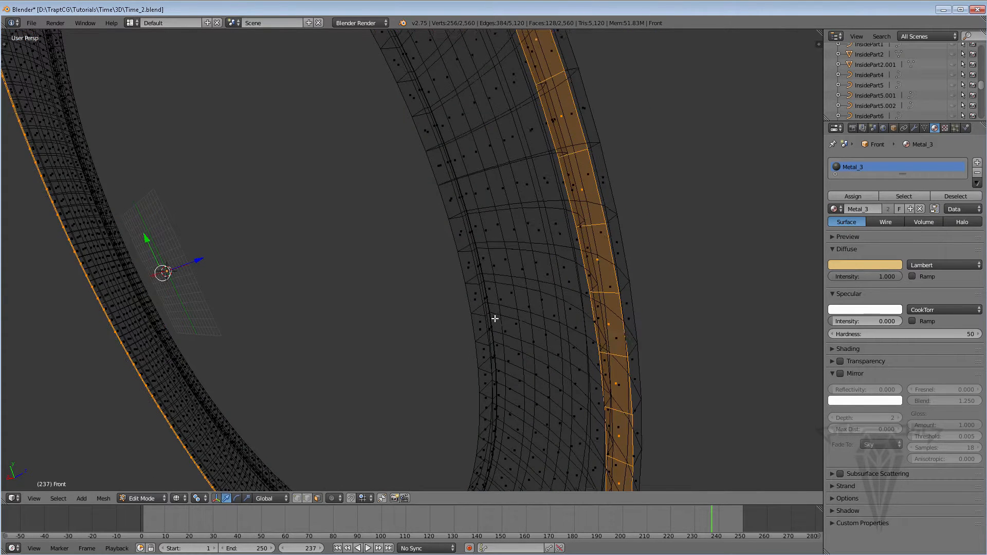
pyautogui.scroll(3, 495, 318)
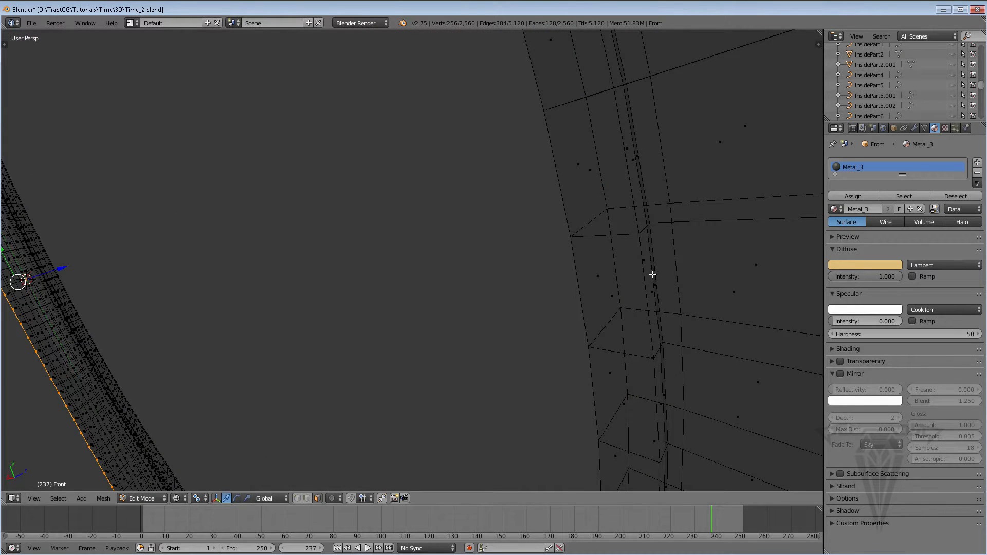
pyautogui.keyDown('shift'); pyautogui.moveTo(651, 277); pyautogui.dragTo(645, 278, button='middle'); pyautogui.keyUp('shift')
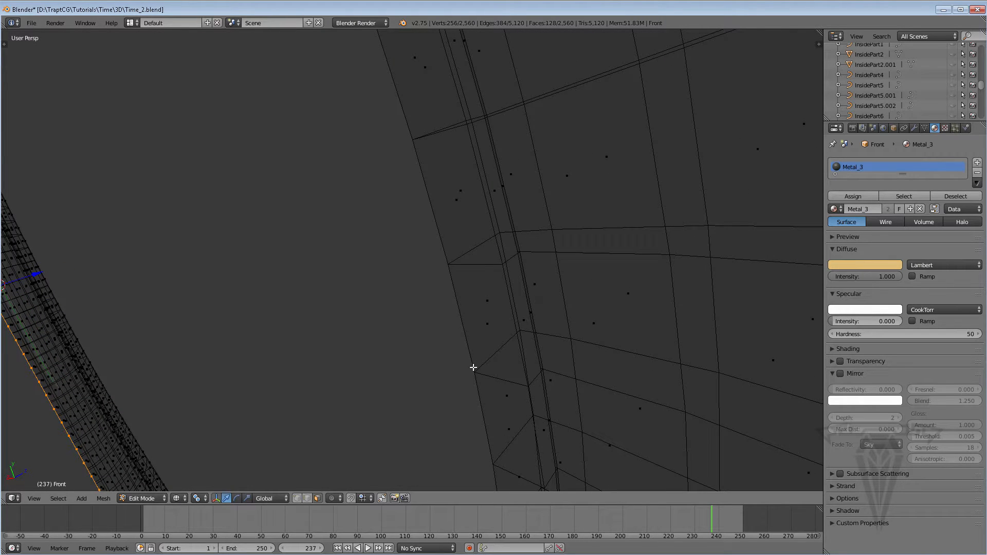
# Enable edge selection and select a single edge along the ring's inner rim.
pyautogui.click(307, 499)
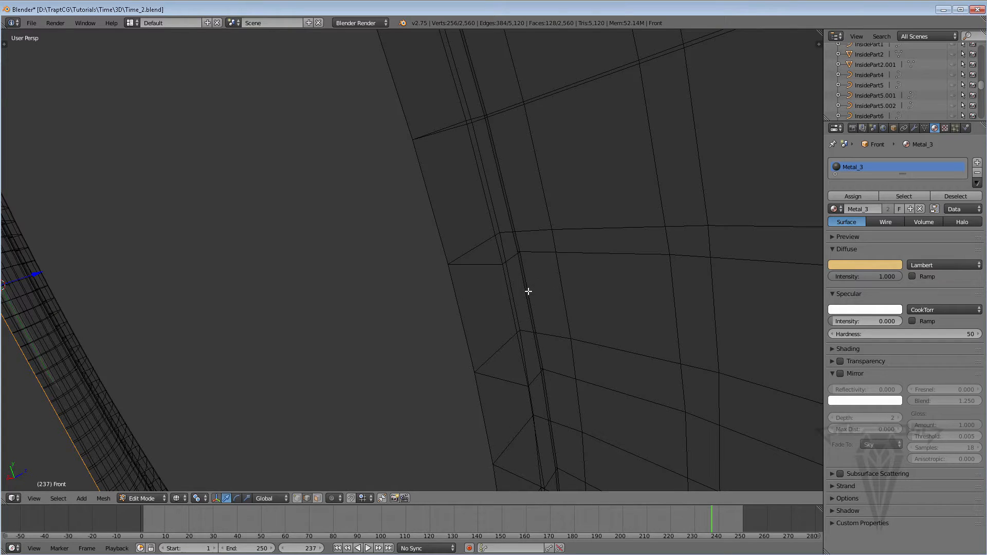
pyautogui.rightClick(525, 291)
pyautogui.moveTo(499, 346); pyautogui.dragTo(514, 289, button='middle')
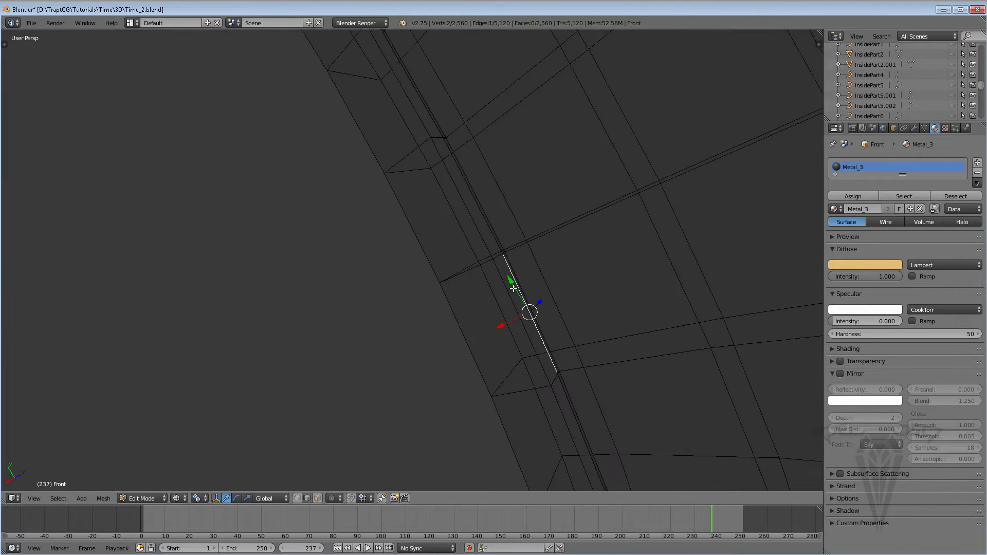
# In solid shading, try moving the selected rim edge about -0.64 along the global X axis, and undo the move.
pyautogui.click(153, 498)
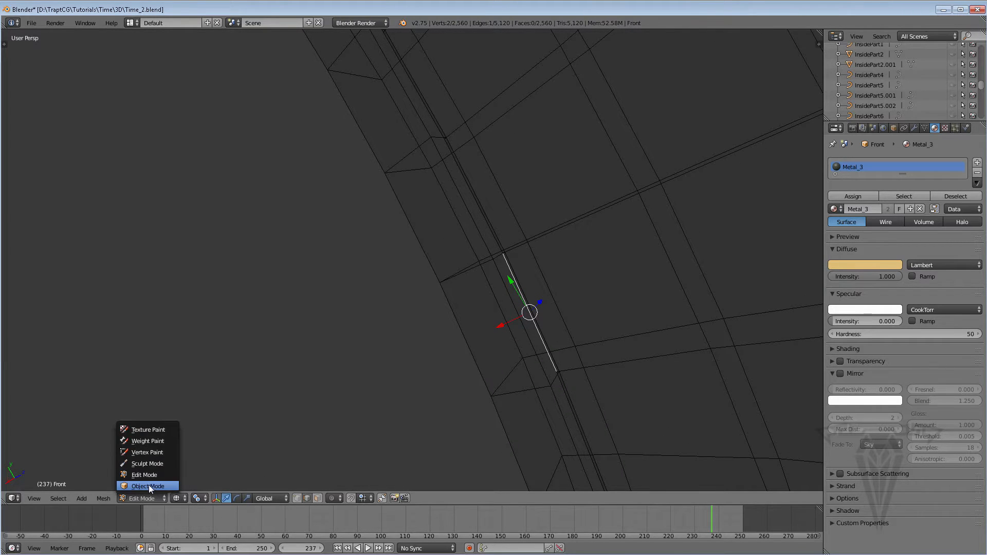
pyautogui.click(149, 486)
pyautogui.click(149, 499)
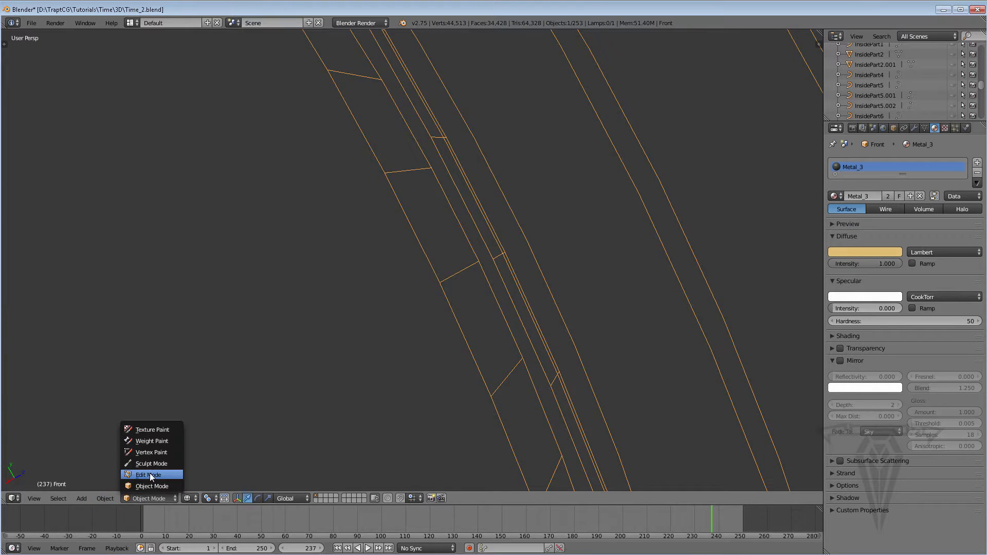
pyautogui.click(150, 473)
pyautogui.click(196, 498)
pyautogui.click(188, 464)
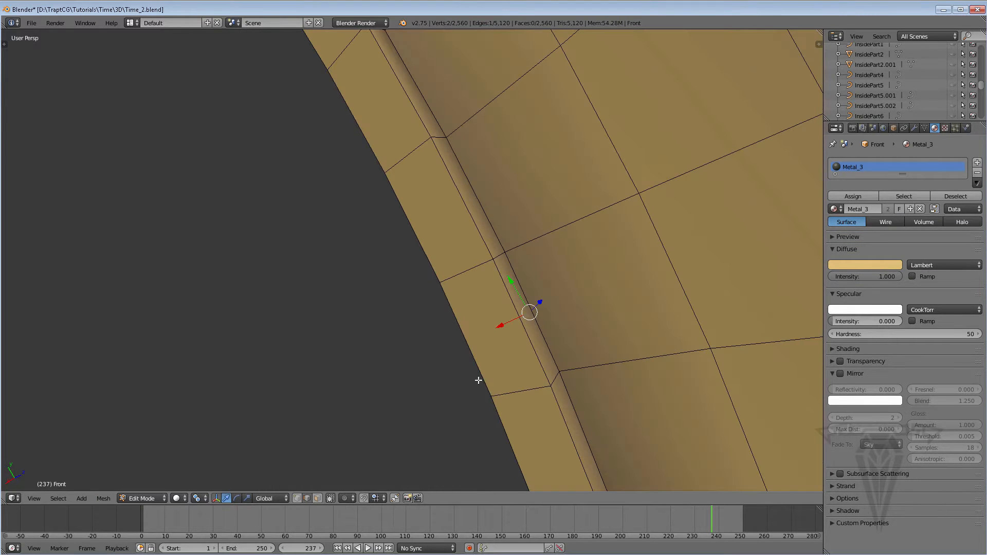
pyautogui.press('g')
pyautogui.press('x')
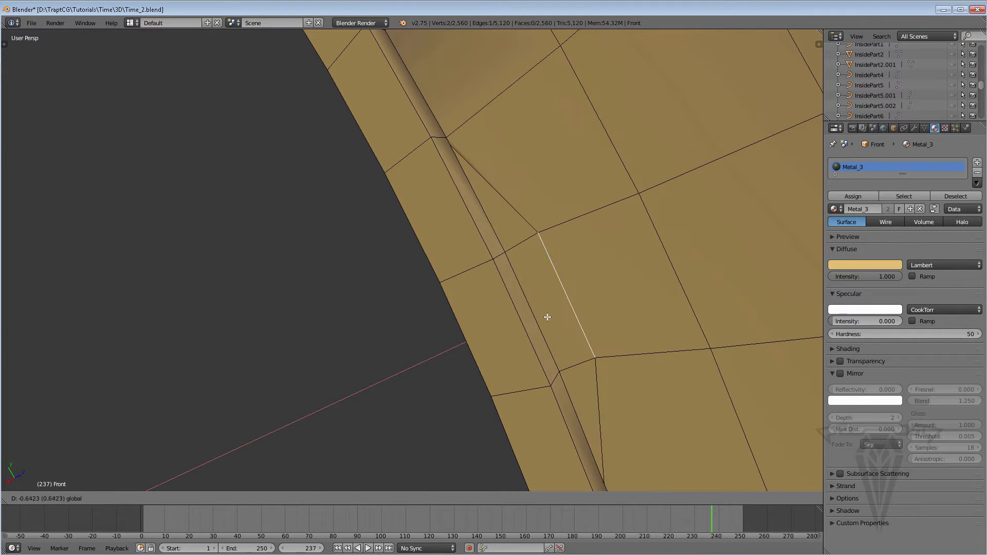
pyautogui.click(548, 318)
pyautogui.hotkey('ctrl', 'z')
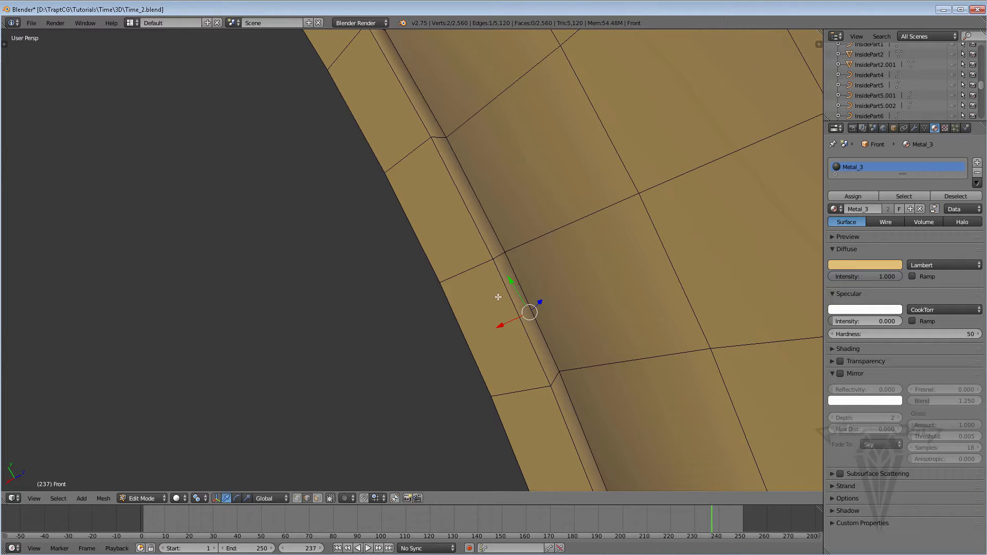
# Return to wireframe shading and select the full edge loop running around the ring's inner rim.
pyautogui.click(177, 498)
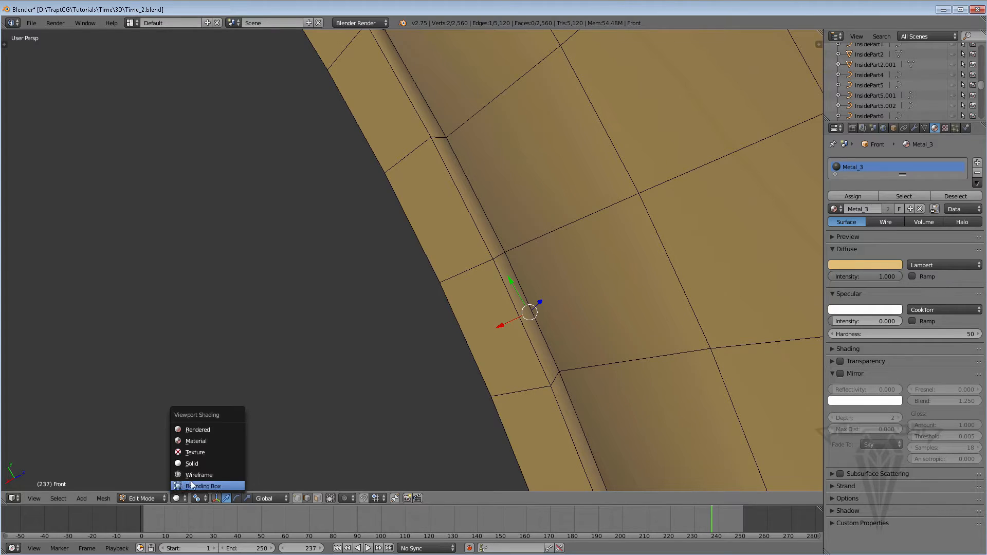
pyautogui.click(192, 476)
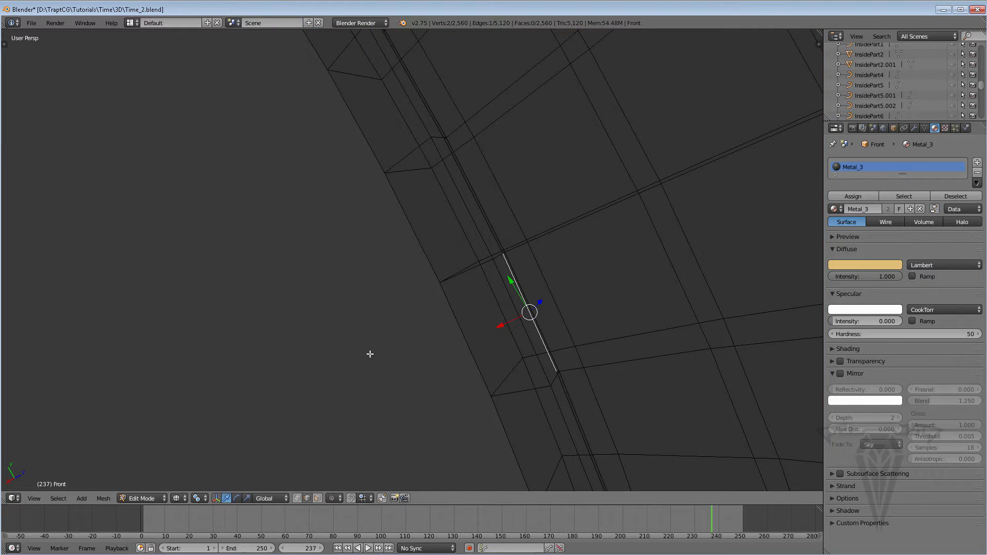
pyautogui.keyDown('alt'); pyautogui.rightClick(511, 275); pyautogui.keyUp('alt')
pyautogui.scroll(-10, 475, 282)
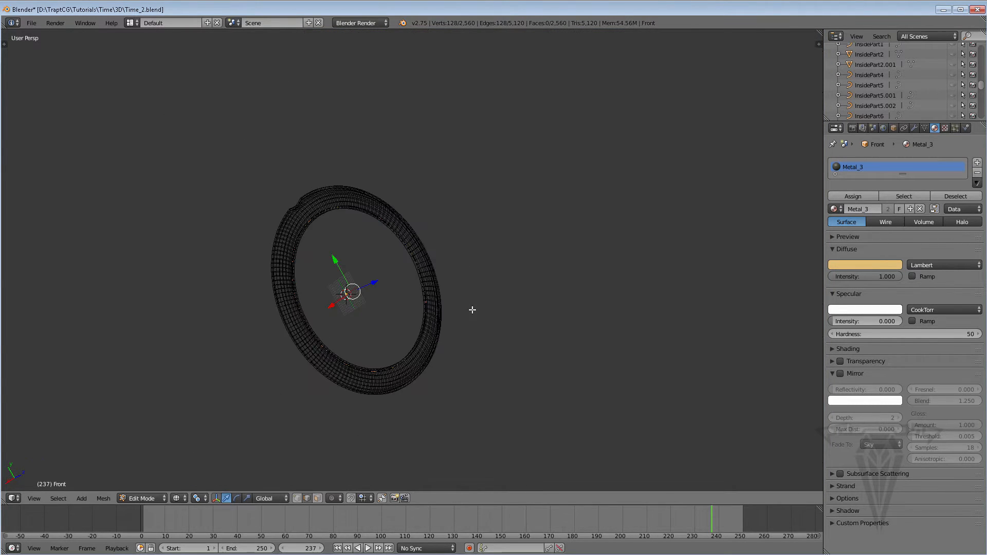
pyautogui.scroll(10, 427, 293)
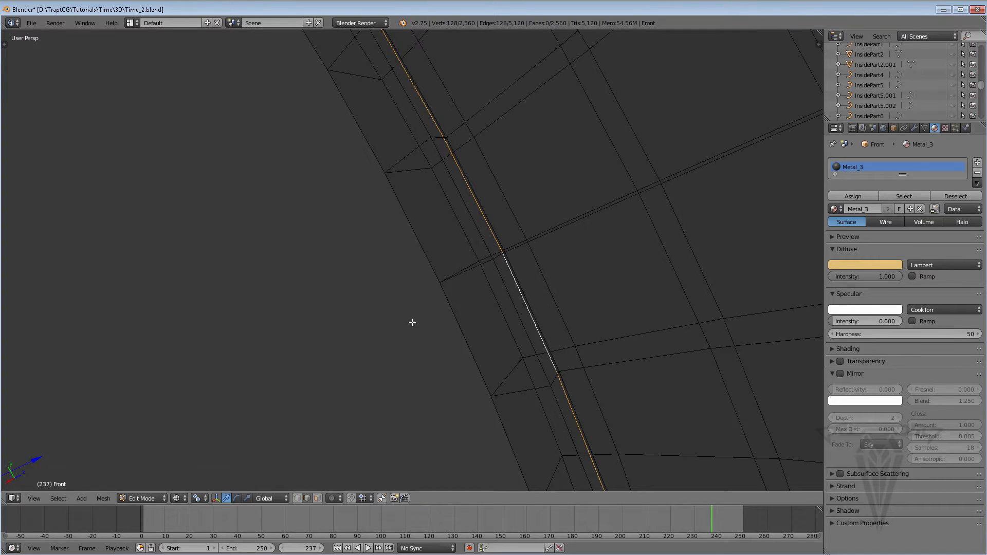
pyautogui.scroll(-6, 412, 322)
pyautogui.scroll(6, 412, 321)
pyautogui.scroll(-2, 410, 321)
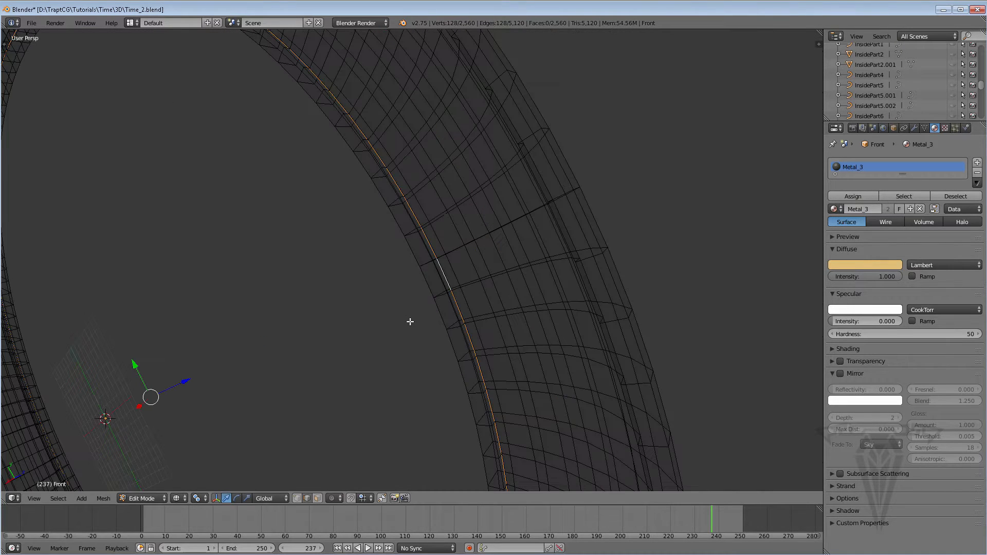
pyautogui.scroll(3, 406, 331)
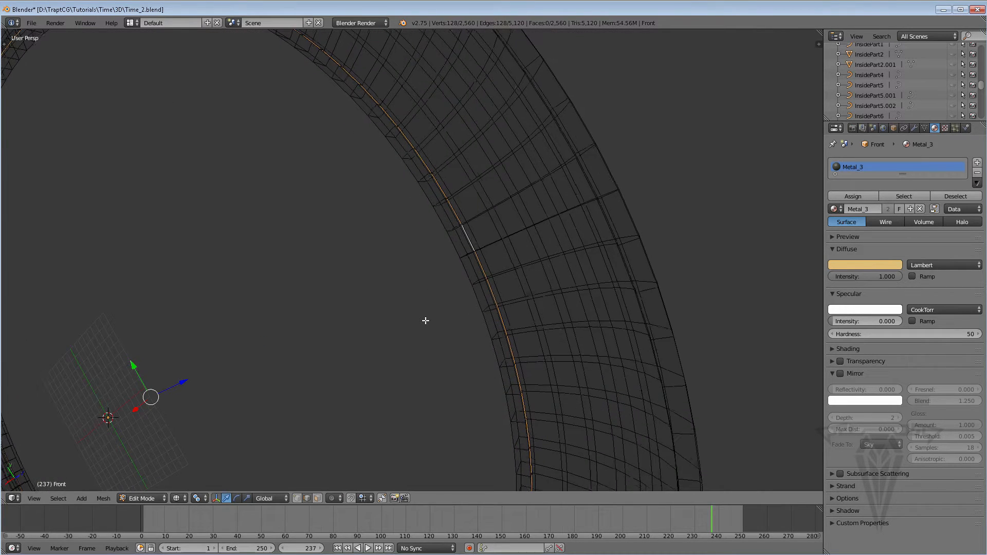
# Switch to solid shading and scale the inner-rim edge loop outward to about 1.024.
pyautogui.click(178, 498)
pyautogui.click(203, 462)
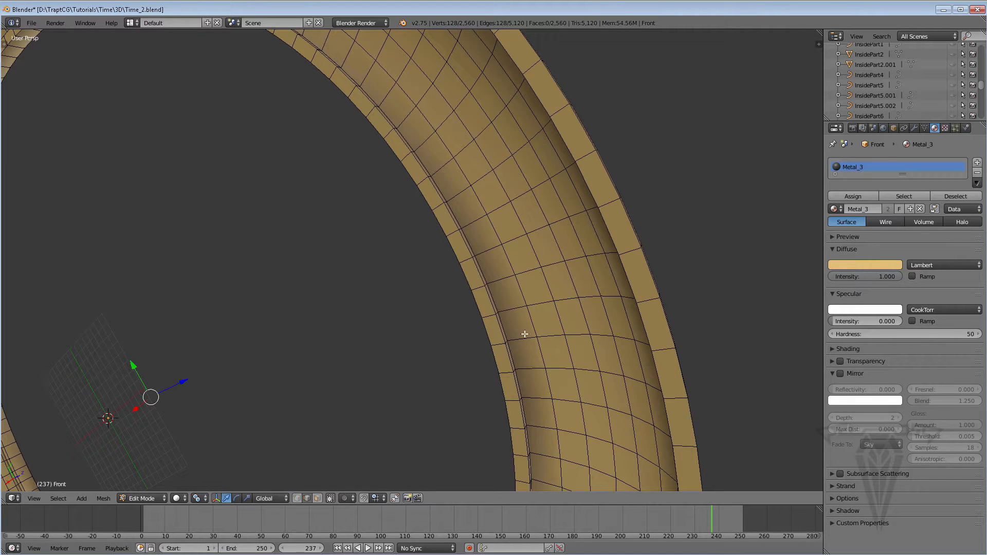
pyautogui.press('s')
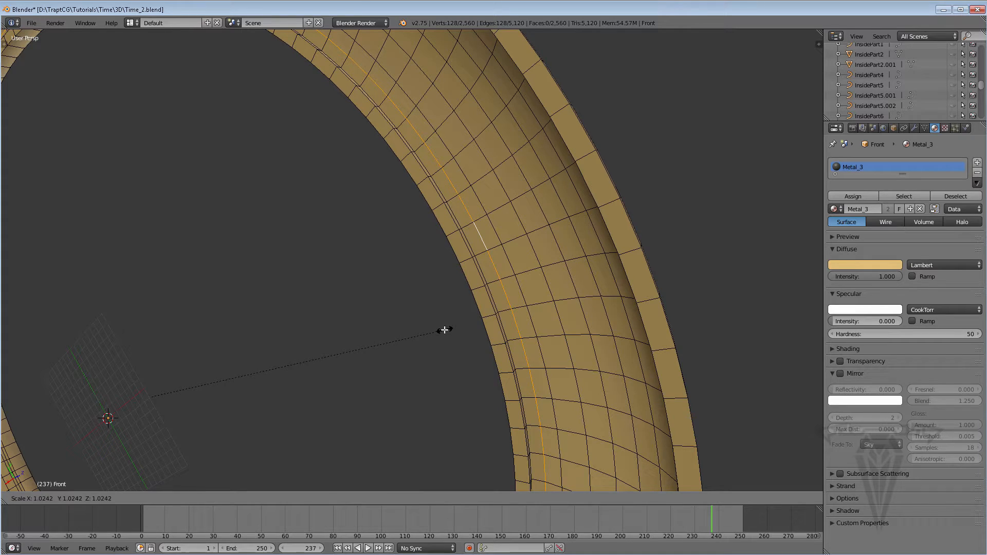
pyautogui.click(443, 331)
pyautogui.scroll(6, 446, 330)
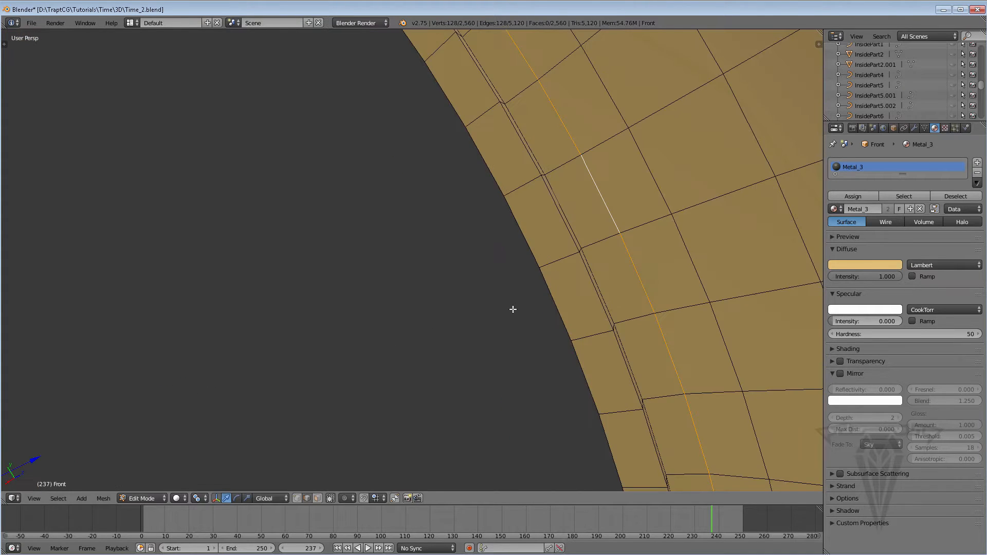
# Select an edge on the inner rim's narrow ridge, and pick a single vertex there in vertex selection mode.
pyautogui.moveTo(513, 309); pyautogui.dragTo(417, 336, button='middle')
pyautogui.rightClick(409, 336)
pyautogui.moveTo(420, 332)
pyautogui.mouseDown()
pyautogui.moveTo(449, 310)
pyautogui.moveTo(414, 321)
pyautogui.mouseUp()
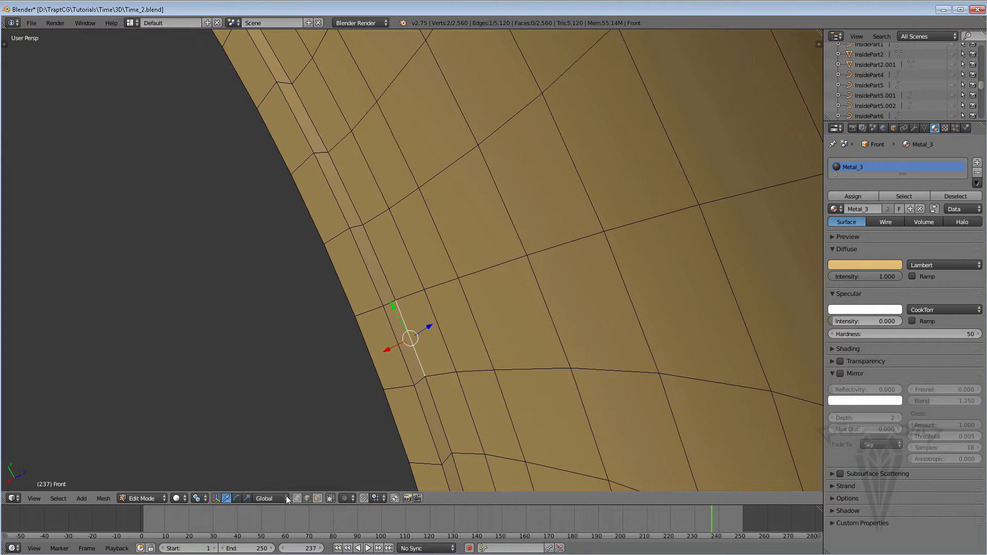
pyautogui.hotkey('ctrl', 'r')
pyautogui.rightClick(362, 225)
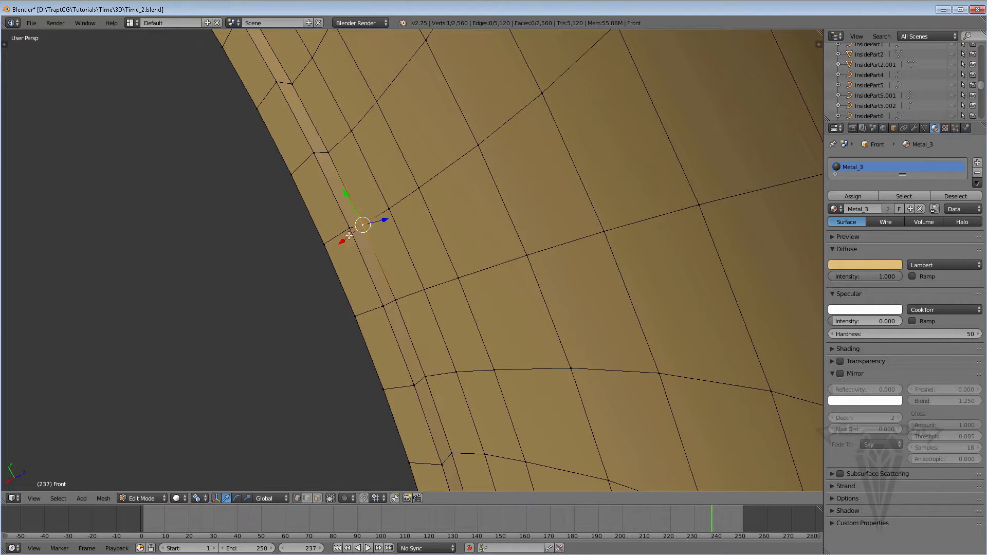
# Try to shift the selected inner-rim vertex slightly, and undo the move.
pyautogui.moveTo(349, 235); pyautogui.dragTo(357, 214)
pyautogui.hotkey('ctrl', 'z')
pyautogui.scroll(-12, 385, 276)
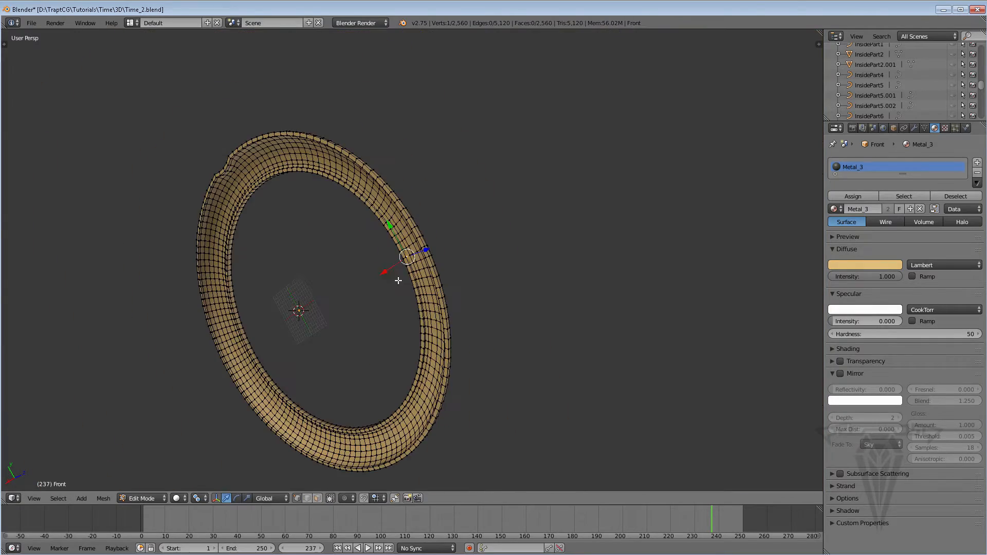
pyautogui.scroll(12, 398, 281)
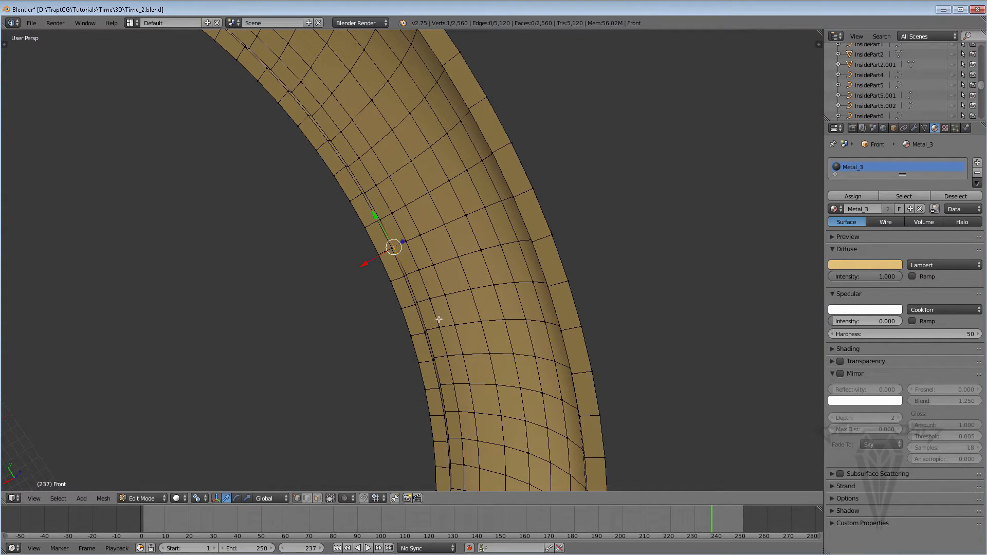
# Inspect the ring from both sides, try moving the same rim vertex a second time, and undo it.
pyautogui.scroll(-6, 404, 267)
pyautogui.moveTo(408, 266); pyautogui.dragTo(73, 313, button='middle')
pyautogui.moveTo(696, 194); pyautogui.dragTo(606, 201, button='middle')
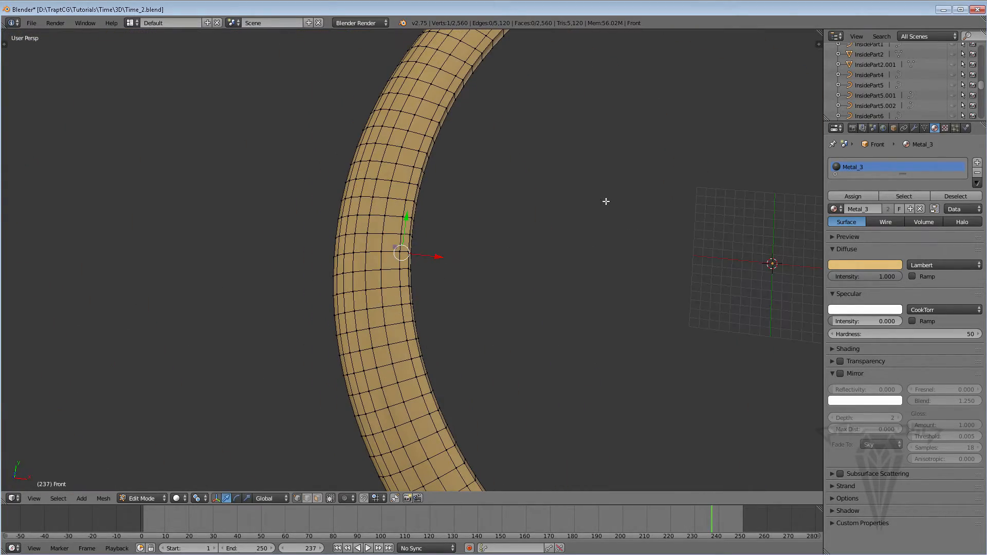
pyautogui.moveTo(489, 240); pyautogui.dragTo(2, 245, button='middle')
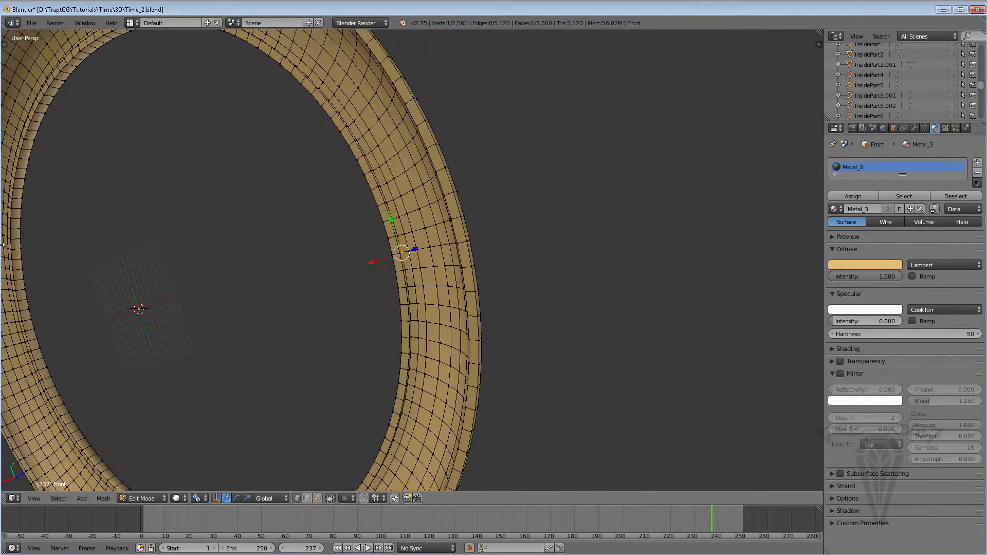
pyautogui.scroll(6, 415, 267)
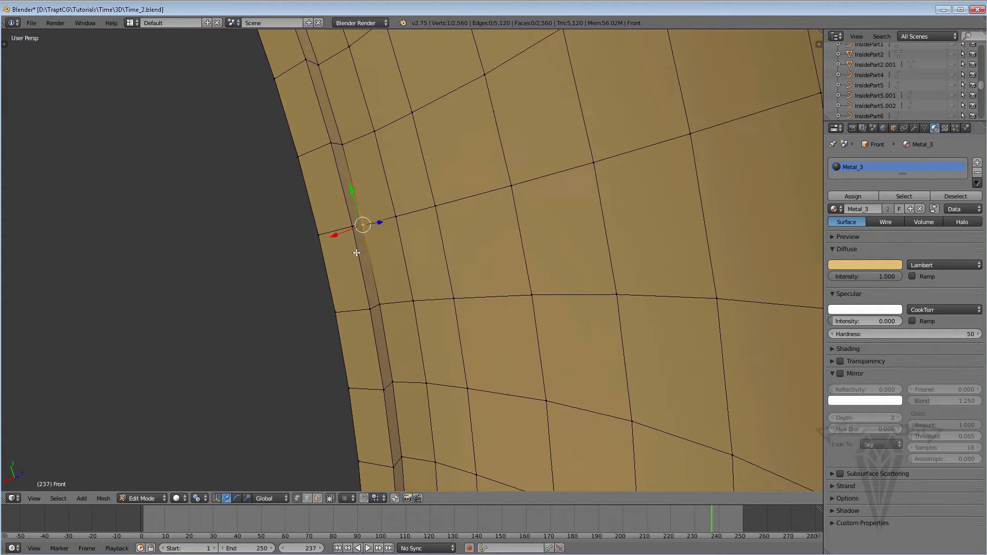
pyautogui.moveTo(340, 236); pyautogui.dragTo(353, 219)
pyautogui.hotkey('ctrl', 'z')
pyautogui.scroll(-9, 353, 223)
pyautogui.moveTo(353, 222); pyautogui.dragTo(316, 238, button='middle')
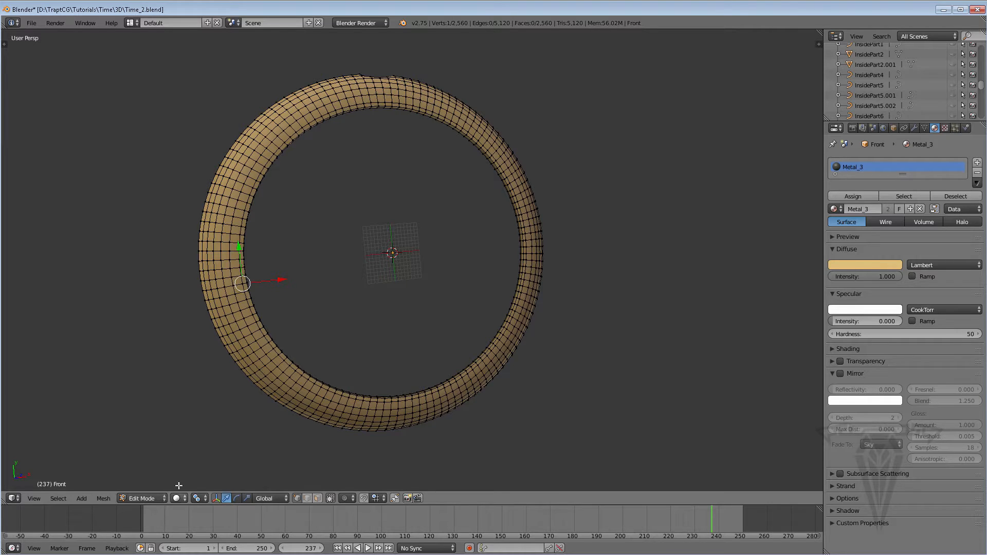
# Return to Object Mode and unhide all the hidden watch parts.
pyautogui.click(141, 499)
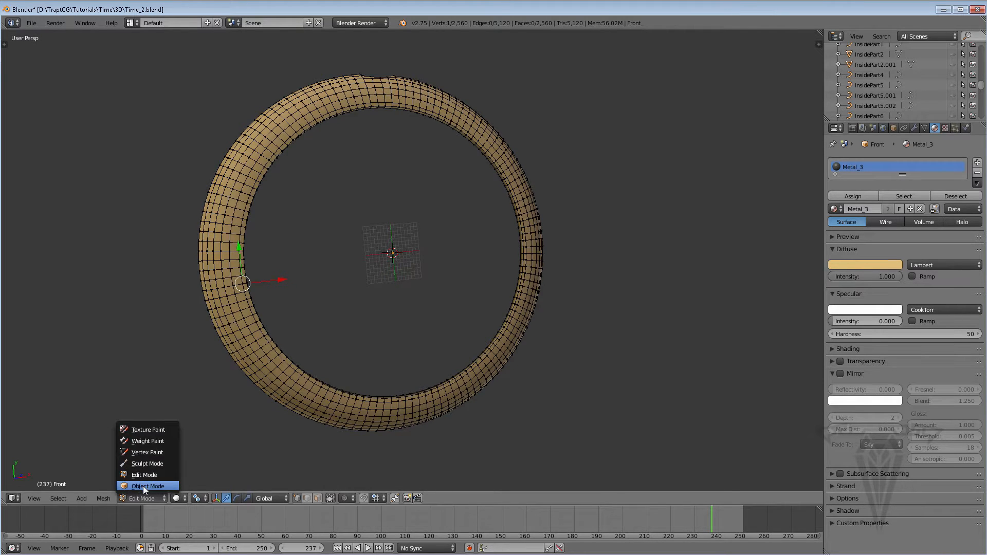
pyautogui.click(143, 486)
pyautogui.hotkey('alt', 'h')
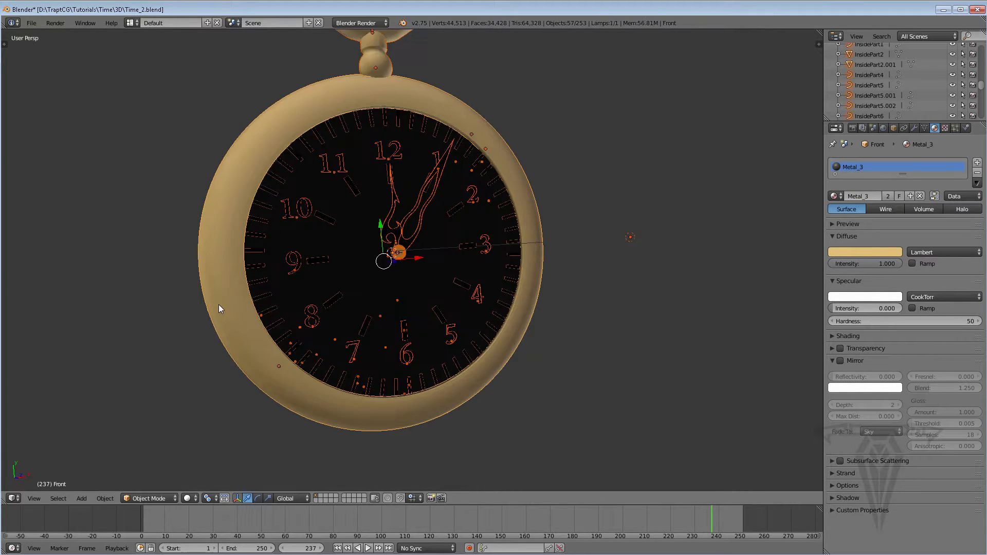
pyautogui.moveTo(398, 266); pyautogui.dragTo(372, 238, button='middle')
pyautogui.moveTo(361, 276); pyautogui.dragTo(375, 267, button='middle')
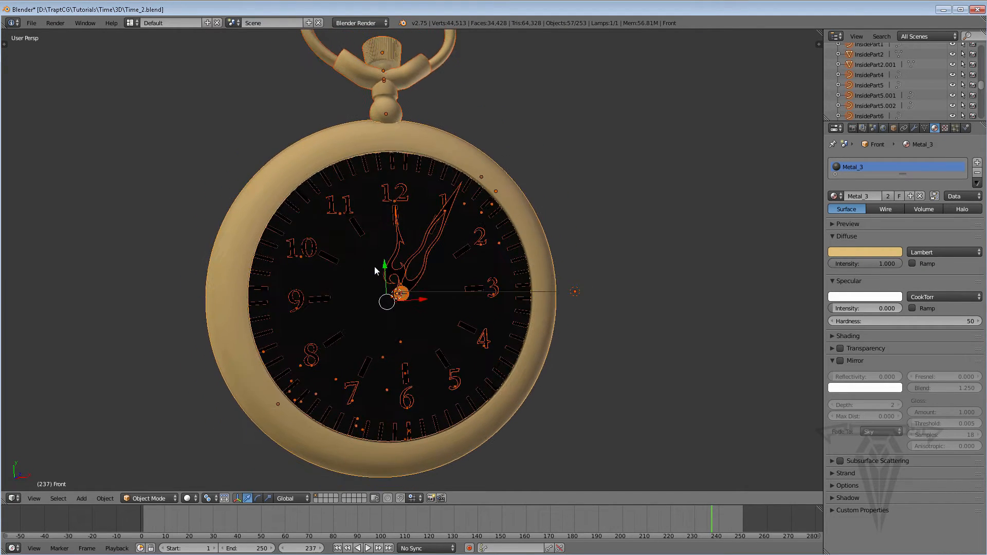
pyautogui.scroll(-1, 374, 267)
pyautogui.scroll(1, 374, 268)
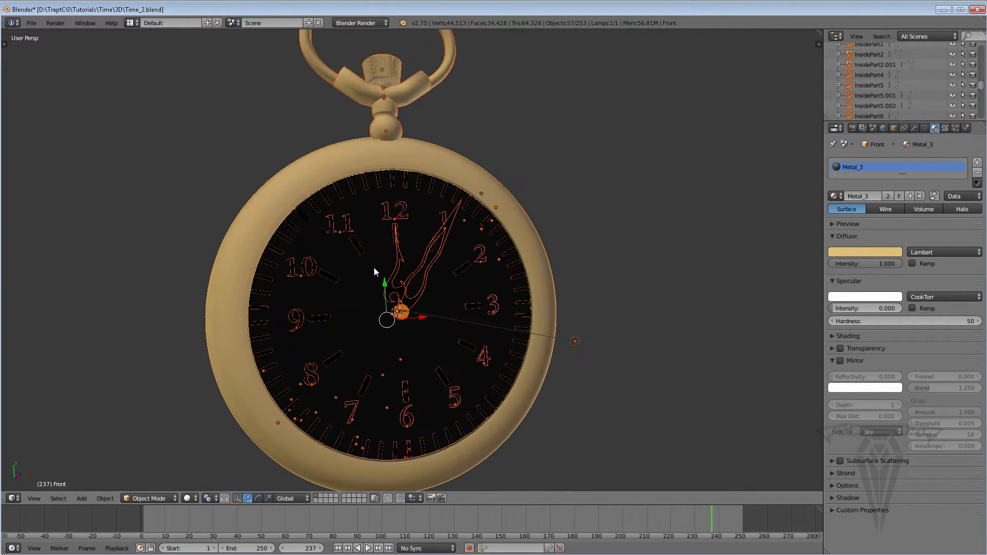
# Save the scene as a new file named Time_4.blend in the 3D folder.
pyautogui.click(31, 23)
pyautogui.click(57, 113)
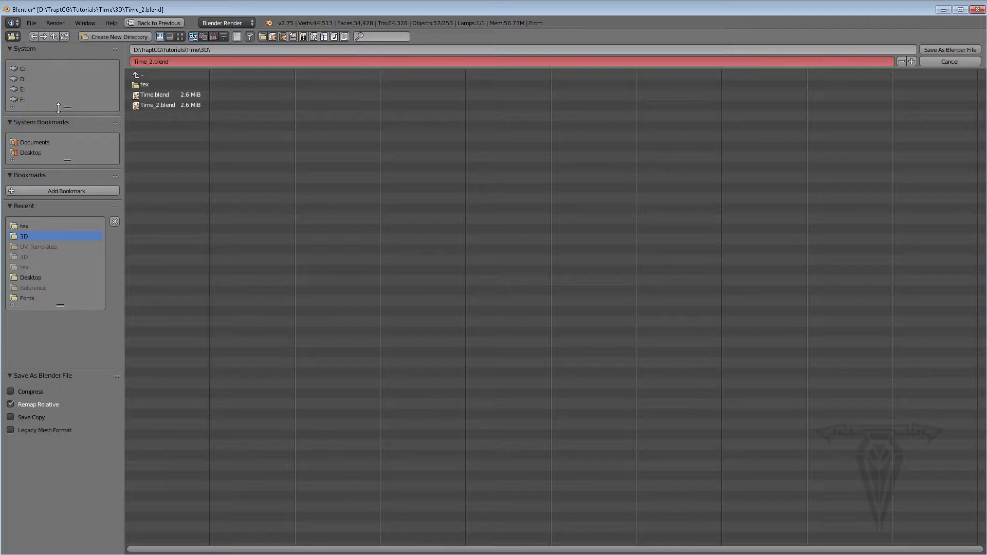
pyautogui.click(150, 62)
pyautogui.click(153, 61)
pyautogui.click(945, 47)
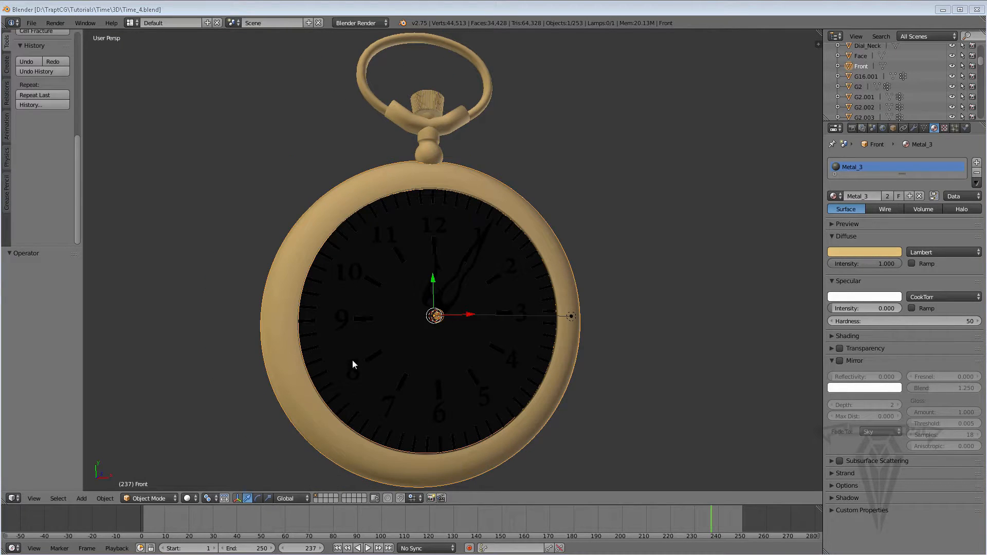
# Select the watch's front ring, open it in Edit Mode, and switch the viewport to wireframe shading.
pyautogui.rightClick(300, 390)
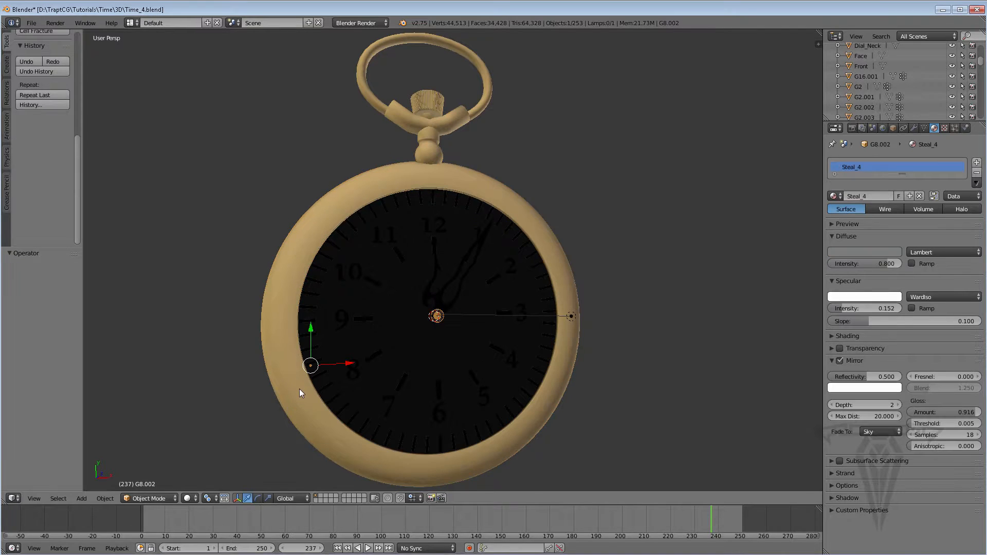
pyautogui.rightClick(465, 184)
pyautogui.moveTo(412, 310)
pyautogui.mouseDown(button='middle')
pyautogui.moveTo(400, 315)
pyautogui.moveTo(412, 326)
pyautogui.moveTo(403, 323)
pyautogui.mouseUp(button='middle')
pyautogui.click(161, 499)
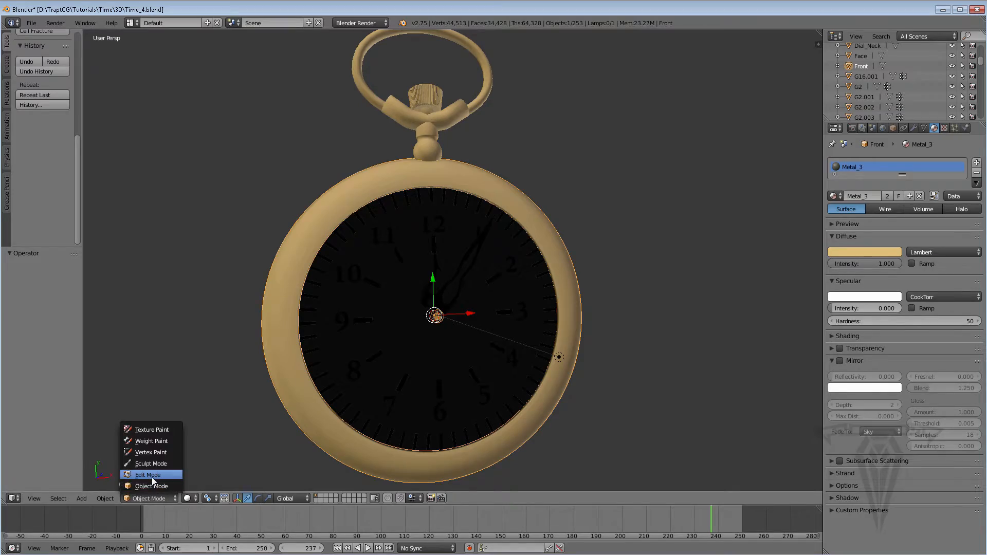
pyautogui.click(149, 472)
pyautogui.click(181, 500)
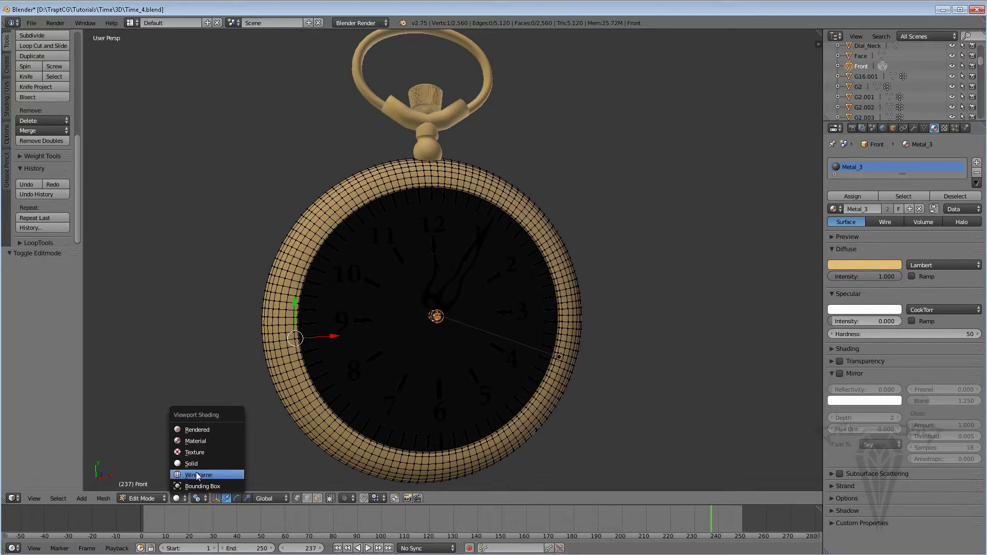
pyautogui.click(216, 464)
# In face selection mode, use Circle Select to pick a jagged patch of faces on the ring's lower-left part, beside the gears.
pyautogui.scroll(3, 362, 323)
pyautogui.scroll(-3, 363, 322)
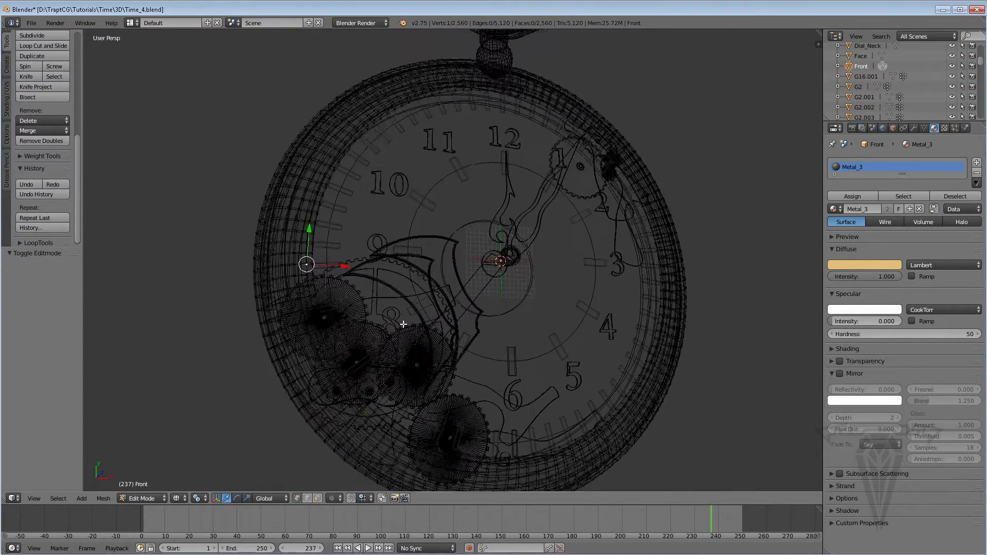
pyautogui.scroll(6, 403, 326)
pyautogui.moveTo(399, 314); pyautogui.dragTo(370, 278, button='middle')
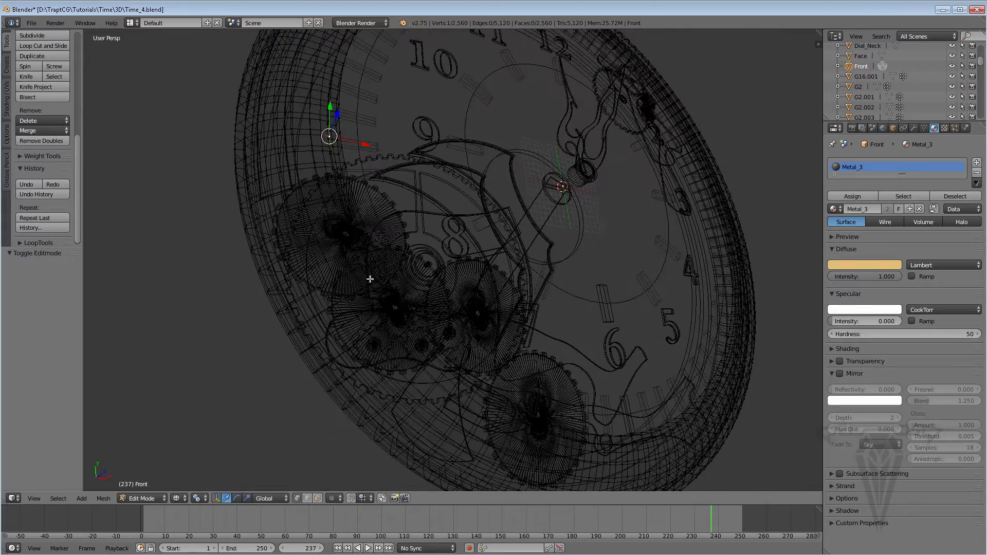
pyautogui.moveTo(395, 336); pyautogui.dragTo(378, 320, button='middle')
pyautogui.click(317, 498)
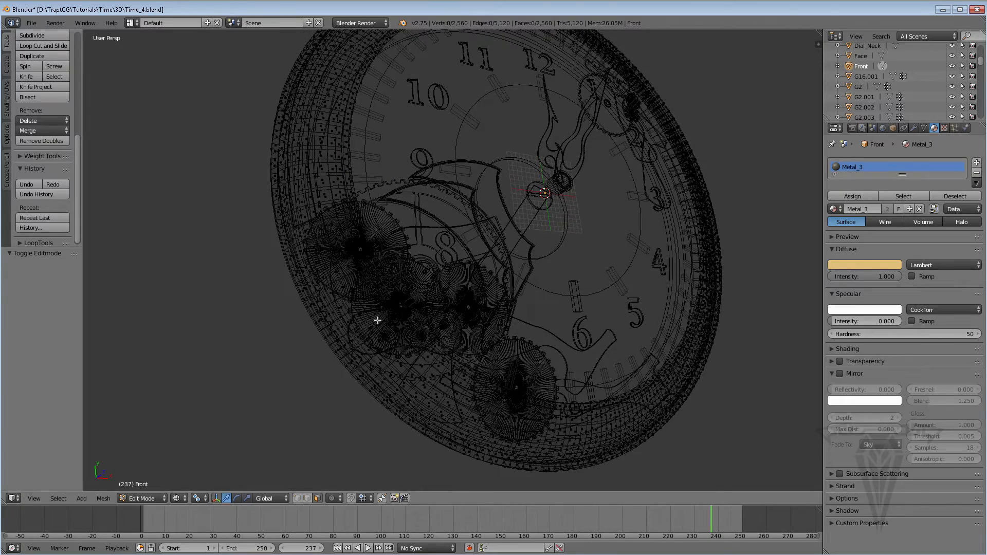
pyautogui.click(61, 498)
pyautogui.click(87, 477)
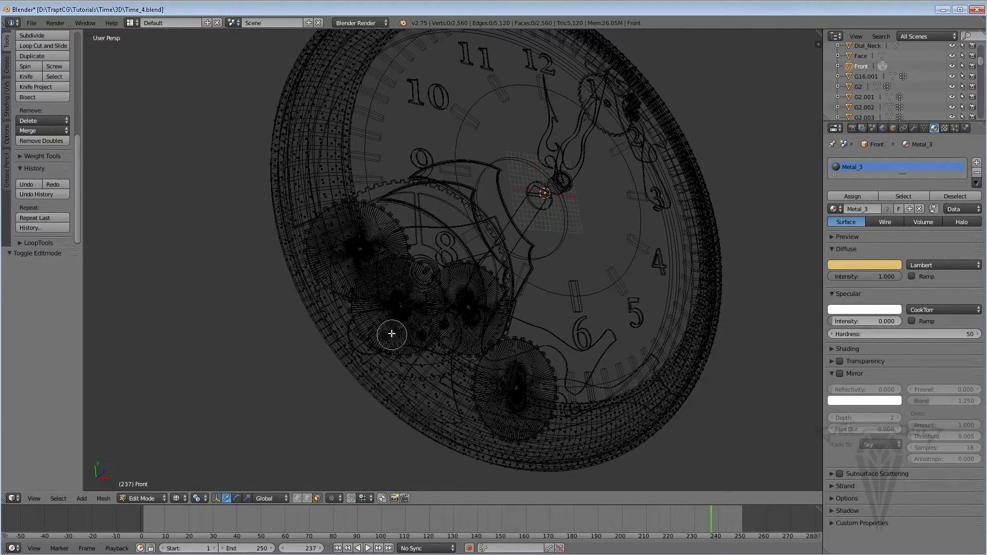
pyautogui.moveTo(408, 329)
pyautogui.mouseDown()
pyautogui.moveTo(396, 354)
pyautogui.moveTo(423, 339)
pyautogui.moveTo(352, 349)
pyautogui.moveTo(385, 364)
pyautogui.moveTo(373, 346)
pyautogui.moveTo(383, 360)
pyautogui.moveTo(401, 308)
pyautogui.moveTo(355, 288)
pyautogui.moveTo(328, 314)
pyautogui.moveTo(363, 267)
pyautogui.moveTo(313, 288)
pyautogui.moveTo(360, 301)
pyautogui.moveTo(301, 279)
pyautogui.moveTo(342, 277)
pyautogui.moveTo(447, 363)
pyautogui.moveTo(427, 370)
pyautogui.moveTo(452, 367)
pyautogui.moveTo(481, 386)
pyautogui.moveTo(465, 396)
pyautogui.moveTo(479, 392)
pyautogui.moveTo(471, 404)
pyautogui.moveTo(422, 378)
pyautogui.moveTo(380, 373)
pyautogui.moveTo(441, 416)
pyautogui.mouseUp()
pyautogui.moveTo(440, 416); pyautogui.dragTo(396, 375, button='middle')
pyautogui.moveTo(408, 283)
pyautogui.mouseDown()
pyautogui.moveTo(346, 223)
pyautogui.moveTo(353, 213)
pyautogui.moveTo(294, 265)
pyautogui.moveTo(290, 221)
pyautogui.moveTo(274, 193)
pyautogui.moveTo(280, 174)
pyautogui.moveTo(303, 231)
pyautogui.moveTo(291, 177)
pyautogui.mouseUp()
pyautogui.moveTo(302, 175); pyautogui.dragTo(308, 213)
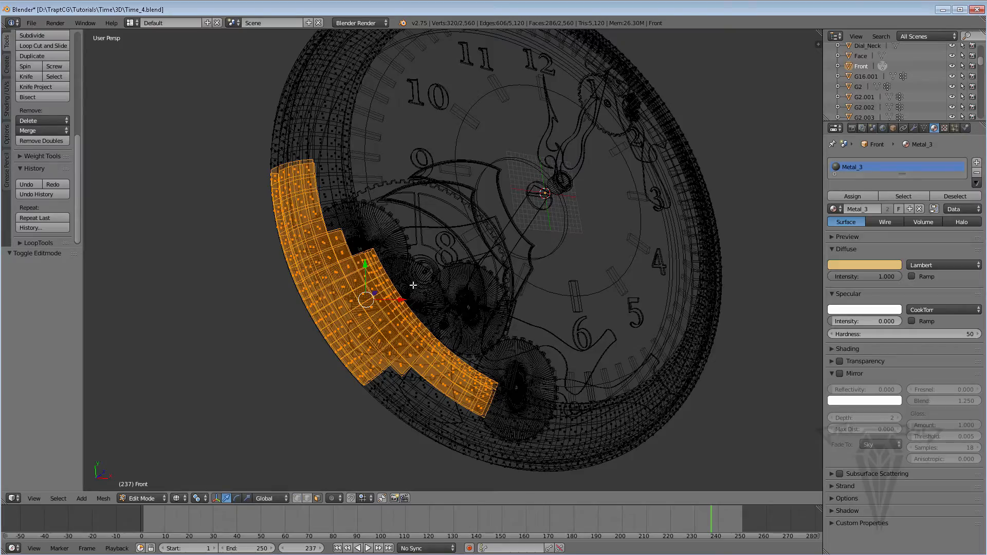
# Separate the selected lower-left faces from the front ring into their own object.
pyautogui.moveTo(414, 284); pyautogui.dragTo(579, 321, button='middle')
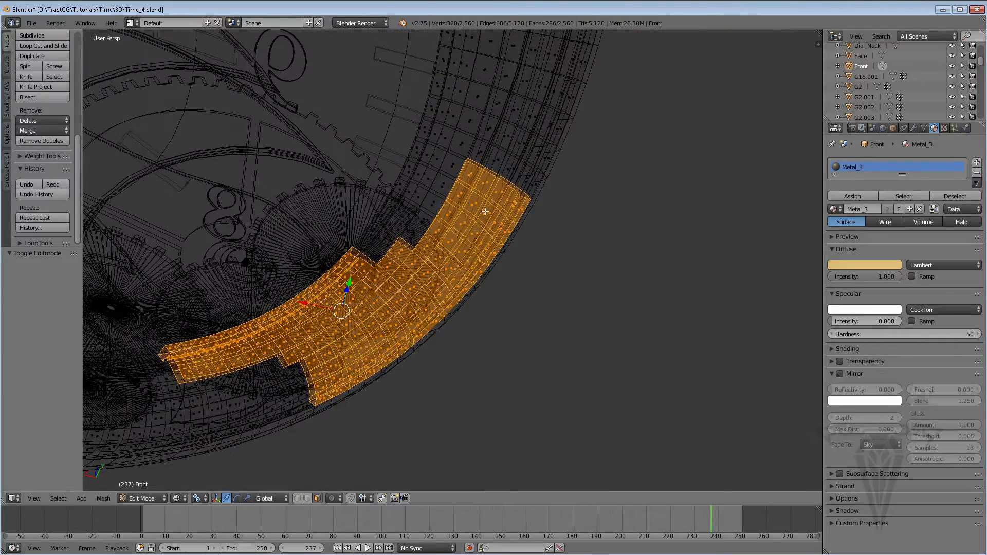
pyautogui.scroll(4, 485, 211)
pyautogui.moveTo(451, 121); pyautogui.dragTo(458, 304, button='middle')
pyautogui.keyDown('shift'); pyautogui.rightClick(407, 283); pyautogui.keyUp('shift')
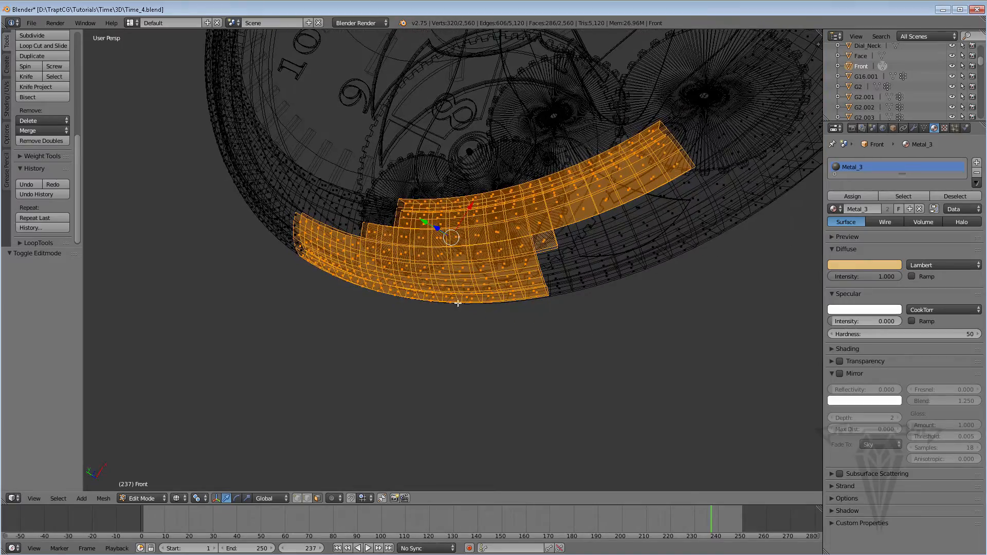
pyautogui.moveTo(557, 231); pyautogui.dragTo(423, 185, button='middle')
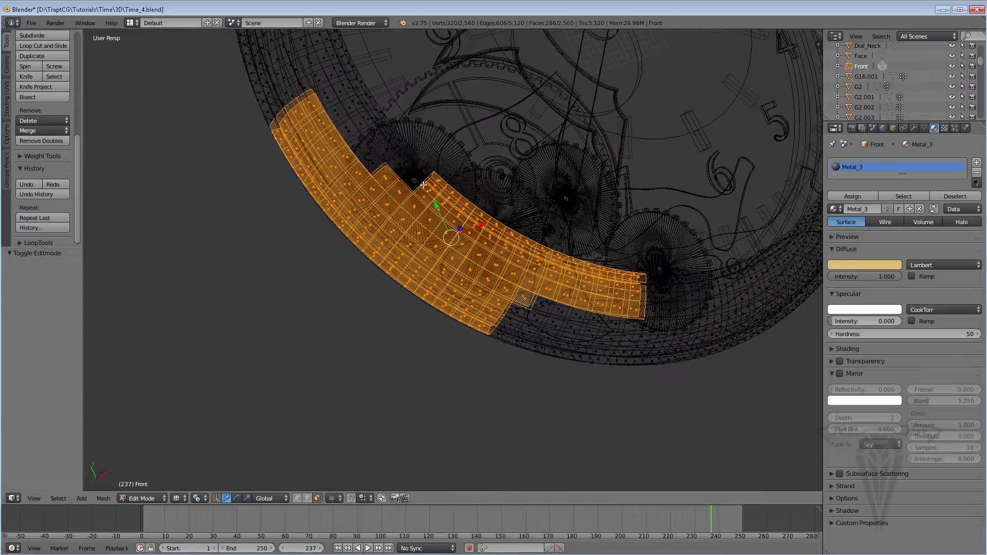
pyautogui.moveTo(478, 259); pyautogui.dragTo(434, 320, button='middle')
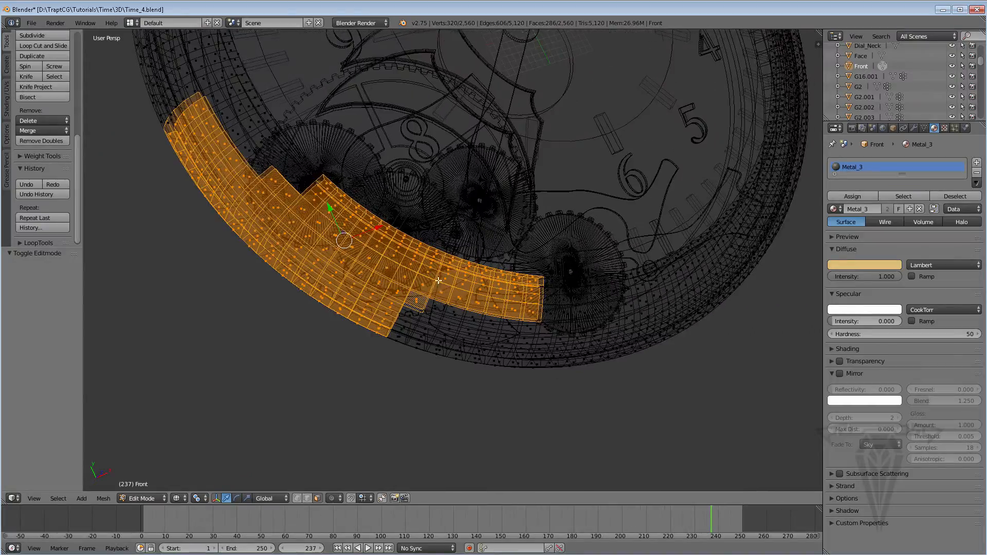
pyautogui.moveTo(438, 280); pyautogui.dragTo(505, 345, button='middle')
pyautogui.moveTo(446, 331); pyautogui.dragTo(463, 247, button='middle')
pyautogui.press('p')
pyautogui.click(440, 252)
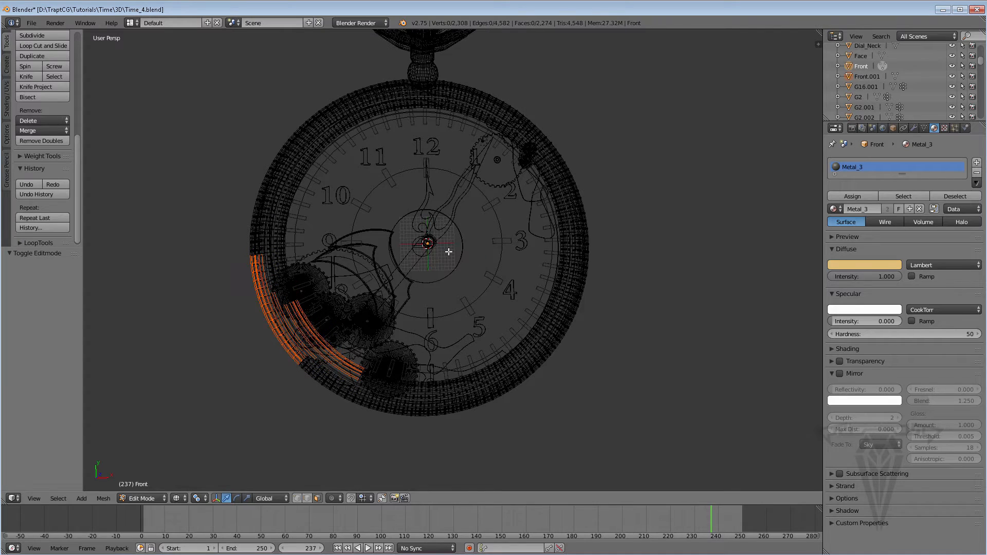
# Look up the Separate options among the mesh's vertex commands.
pyautogui.click(103, 499)
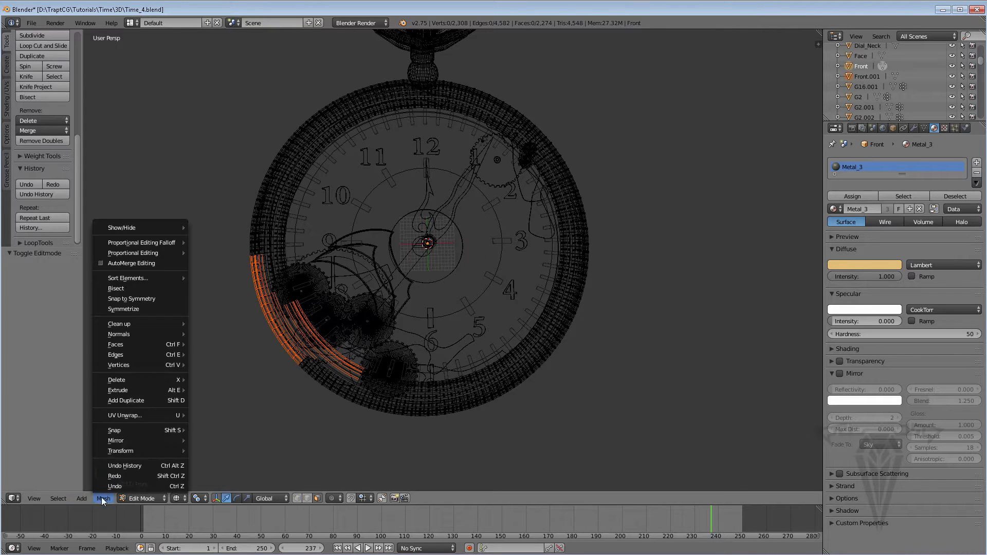
pyautogui.moveTo(154, 367)
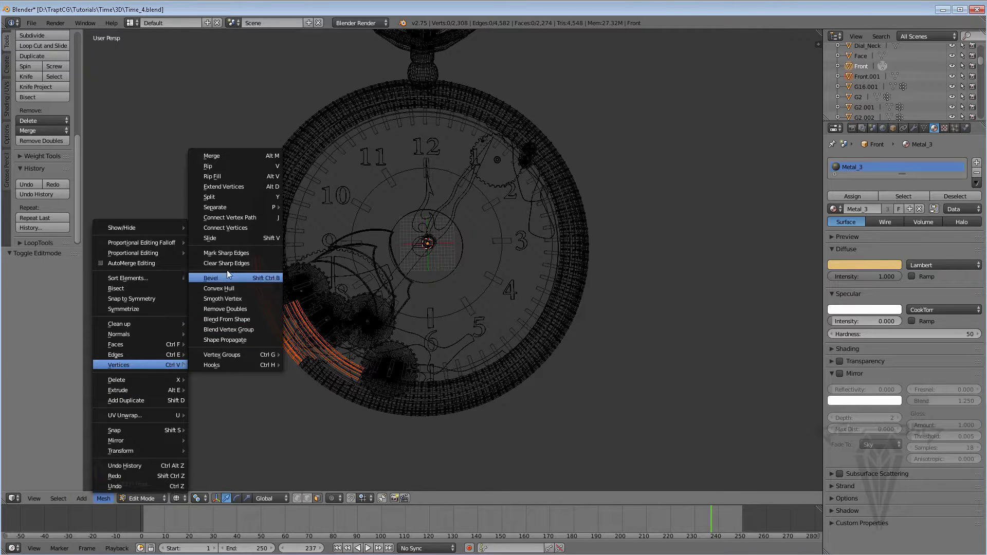
pyautogui.moveTo(244, 209)
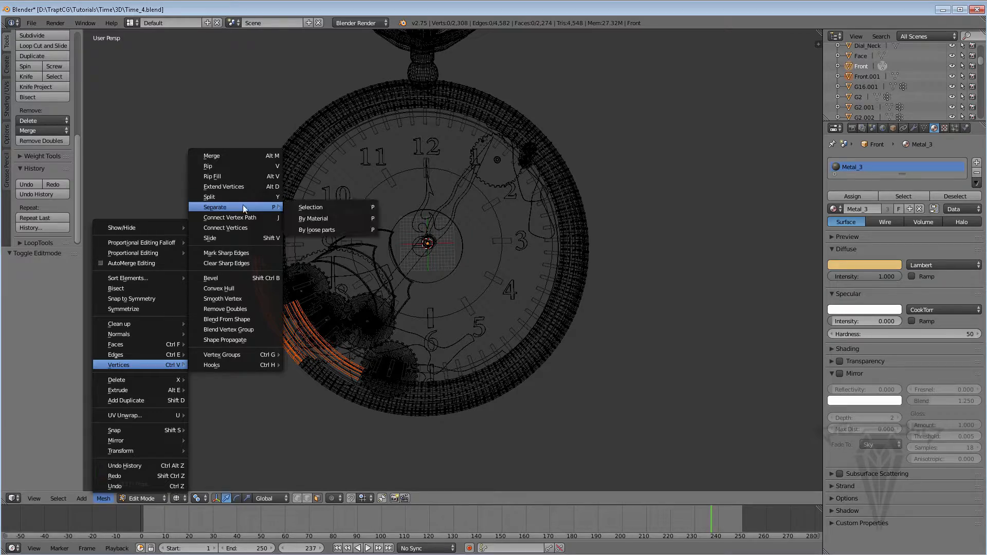
# Use Circle Select to pick a jagged strip of faces on the ring's upper-right part, near the numerals 1 and 2.
pyautogui.keyDown('shift'); pyautogui.moveTo(501, 275); pyautogui.dragTo(429, 356, button='middle'); pyautogui.keyUp('shift')
pyautogui.scroll(2, 510, 243)
pyautogui.scroll(3, 509, 242)
pyautogui.scroll(-1, 498, 234)
pyautogui.keyDown('shift'); pyautogui.moveTo(497, 235); pyautogui.dragTo(495, 321, button='middle'); pyautogui.keyUp('shift')
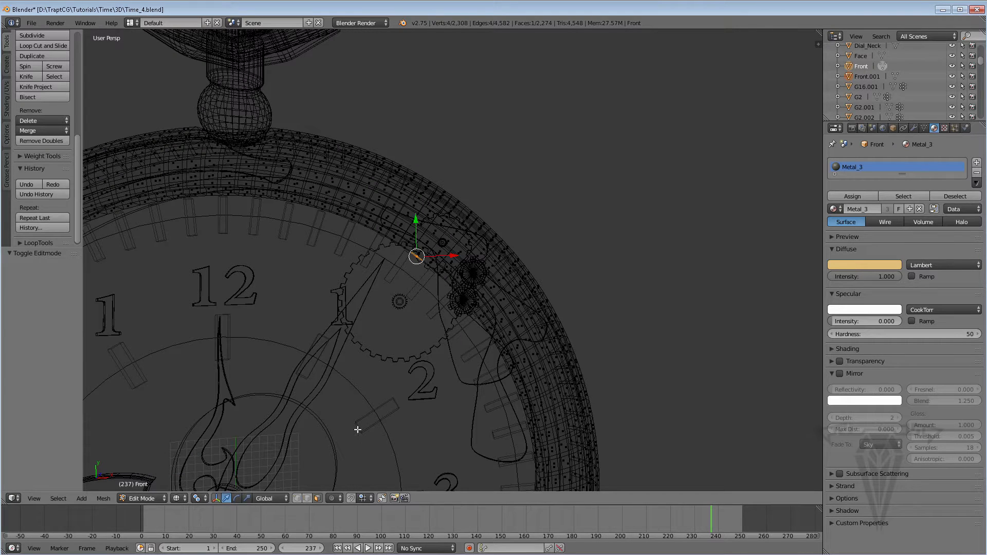
pyautogui.press('c')
pyautogui.moveTo(411, 273)
pyautogui.mouseDown()
pyautogui.moveTo(419, 232)
pyautogui.moveTo(447, 211)
pyautogui.moveTo(469, 204)
pyautogui.moveTo(421, 242)
pyautogui.moveTo(487, 212)
pyautogui.moveTo(493, 233)
pyautogui.moveTo(468, 203)
pyautogui.moveTo(424, 272)
pyautogui.moveTo(393, 226)
pyautogui.moveTo(372, 223)
pyautogui.moveTo(383, 212)
pyautogui.moveTo(368, 200)
pyautogui.moveTo(359, 216)
pyautogui.moveTo(409, 220)
pyautogui.mouseUp()
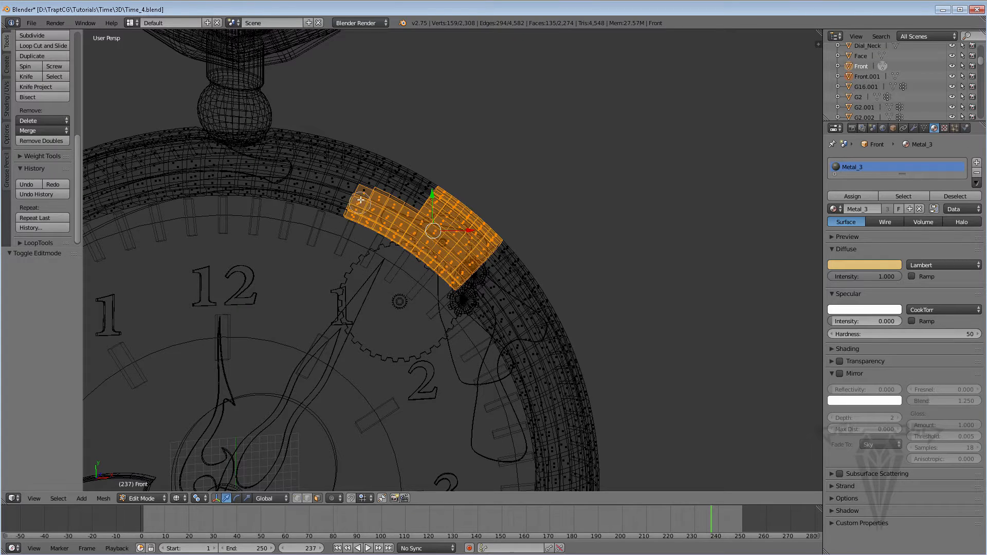
pyautogui.moveTo(361, 199); pyautogui.dragTo(379, 223)
pyautogui.moveTo(482, 244)
pyautogui.mouseDown()
pyautogui.moveTo(506, 254)
pyautogui.moveTo(493, 275)
pyautogui.moveTo(514, 288)
pyautogui.moveTo(531, 283)
pyautogui.moveTo(555, 331)
pyautogui.mouseUp()
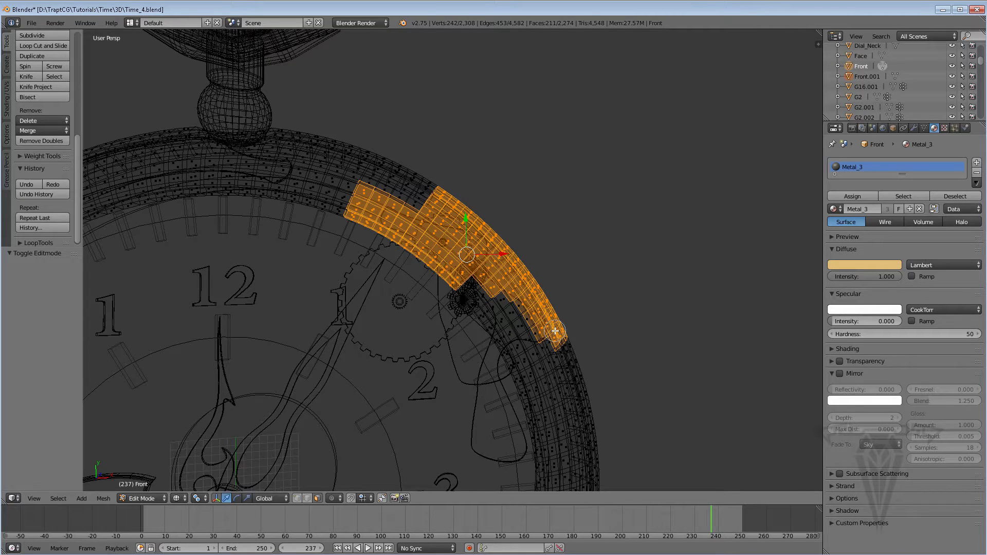
pyautogui.rightClick(479, 335)
# Extend the upper-right selection with additional faces along the ring's inner side near the small gears.
pyautogui.moveTo(473, 331)
pyautogui.mouseDown(button='middle')
pyautogui.moveTo(415, 326)
pyautogui.moveTo(444, 324)
pyautogui.mouseUp(button='middle')
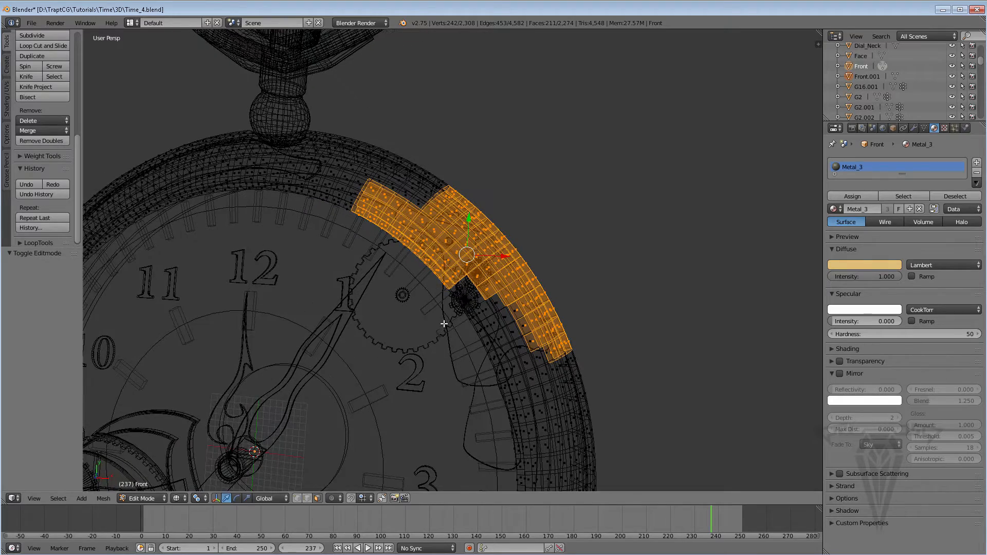
pyautogui.moveTo(444, 305)
pyautogui.mouseDown()
pyautogui.moveTo(466, 289)
pyautogui.moveTo(453, 305)
pyautogui.moveTo(421, 252)
pyautogui.mouseUp()
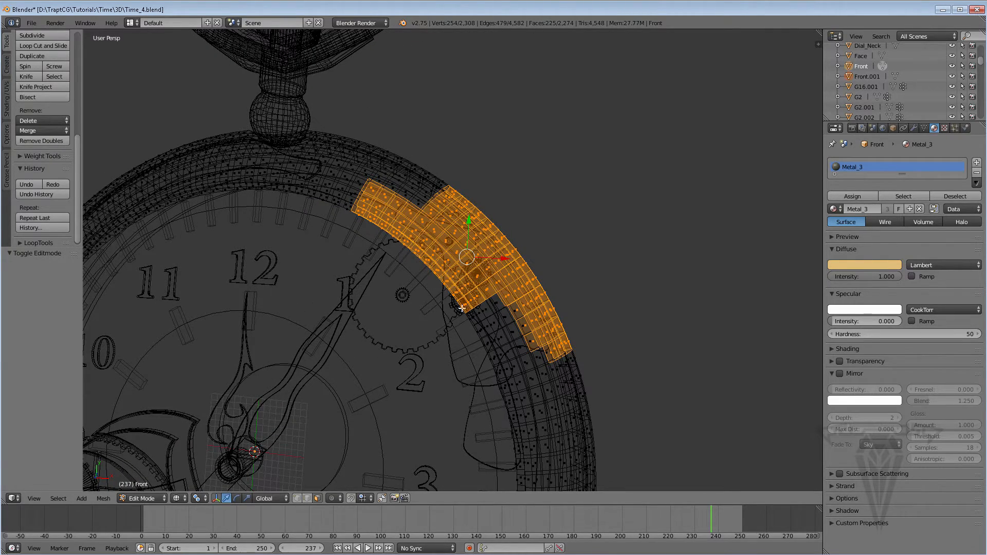
pyautogui.moveTo(482, 331); pyautogui.dragTo(141, 305, button='middle')
pyautogui.keyDown('shift'); pyautogui.rightClick(506, 360); pyautogui.keyUp('shift')
pyautogui.keyDown('shift'); pyautogui.rightClick(467, 318); pyautogui.keyUp('shift')
pyautogui.keyDown('shift'); pyautogui.rightClick(494, 338); pyautogui.keyUp('shift')
pyautogui.keyDown('shift'); pyautogui.rightClick(524, 357); pyautogui.keyUp('shift')
# Separate the selected upper-right faces from the front ring into their own object.
pyautogui.scroll(-4, 315, 302)
pyautogui.moveTo(407, 360); pyautogui.dragTo(360, 289, button='middle')
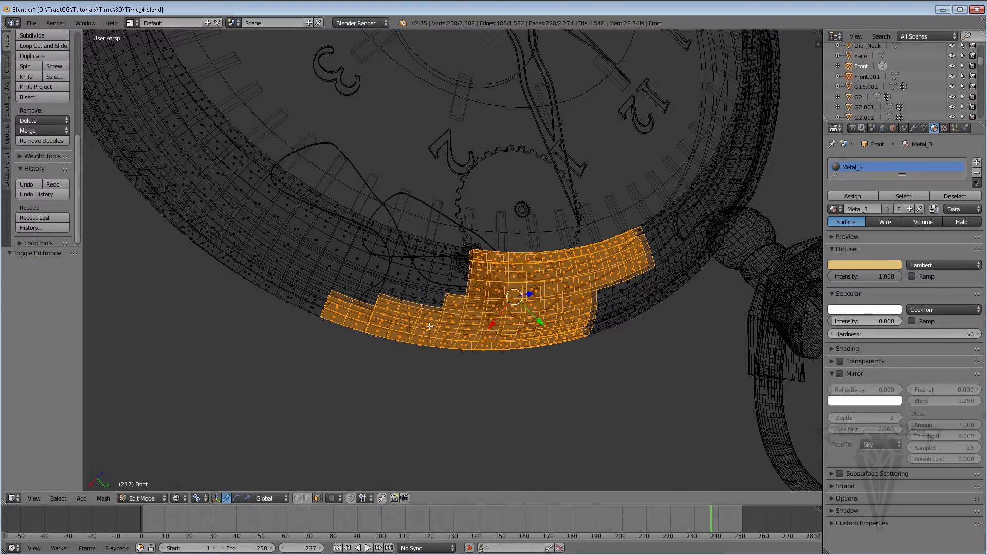
pyautogui.moveTo(430, 326); pyautogui.dragTo(383, 404, button='middle')
pyautogui.scroll(-4, 405, 291)
pyautogui.keyDown('shift'); pyautogui.moveTo(418, 345); pyautogui.dragTo(412, 312, button='middle'); pyautogui.keyUp('shift')
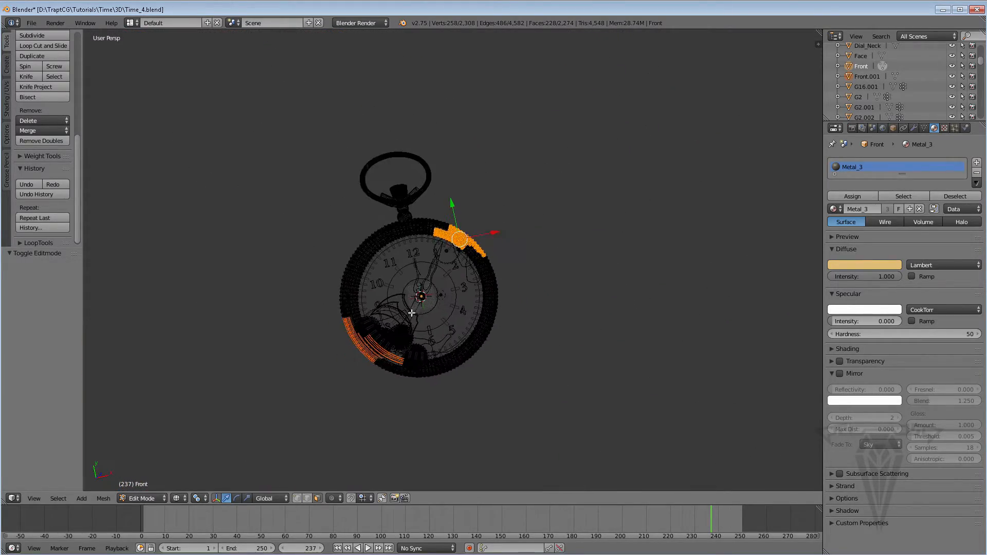
pyautogui.scroll(4, 412, 312)
pyautogui.press('p')
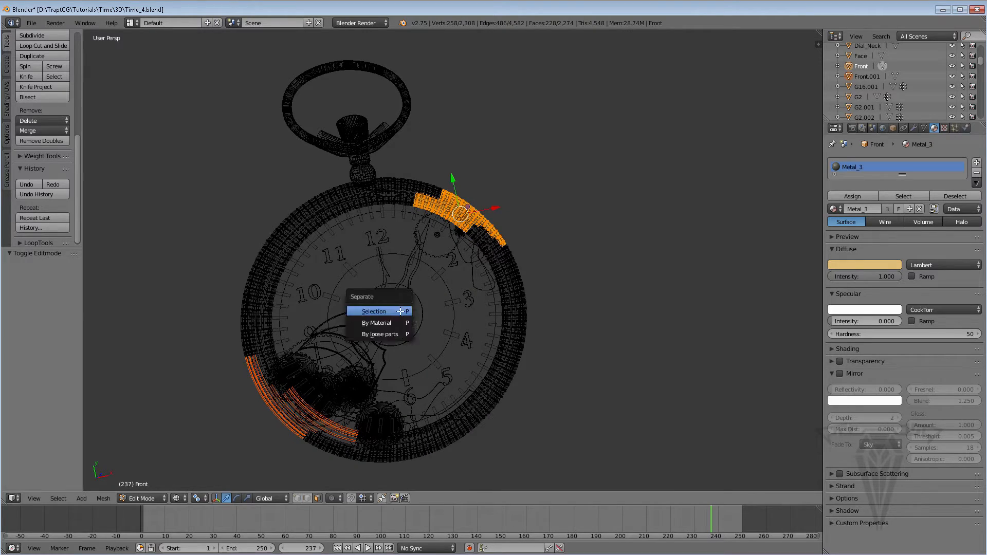
pyautogui.click(379, 312)
# Leave Edit Mode for Object Mode and switch the viewport back to solid shading.
pyautogui.scroll(-2, 423, 337)
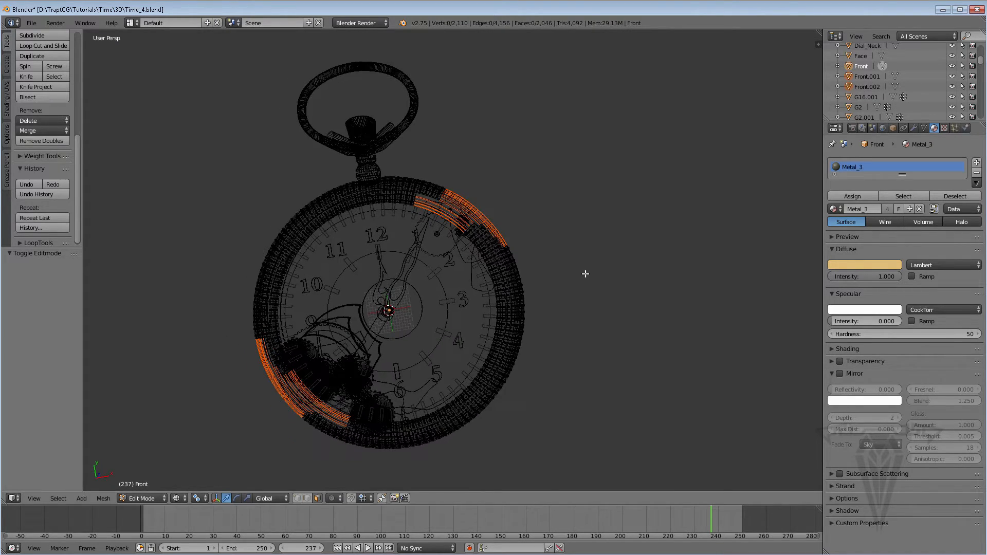
pyautogui.scroll(3, 591, 291)
pyautogui.keyDown('shift'); pyautogui.moveTo(449, 301); pyautogui.dragTo(472, 297, button='middle'); pyautogui.keyUp('shift')
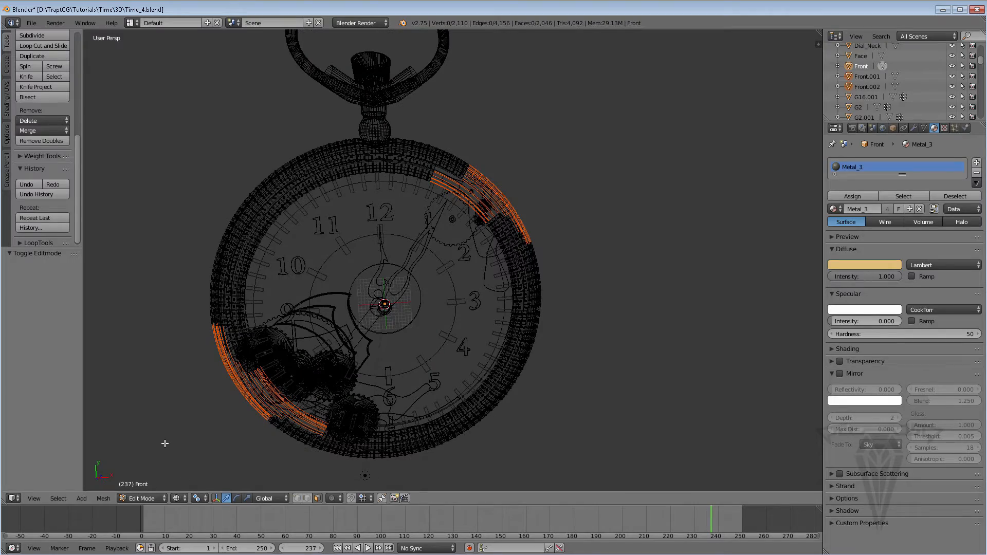
pyautogui.press('Tab')
pyautogui.moveTo(326, 348); pyautogui.dragTo(341, 305, button='middle')
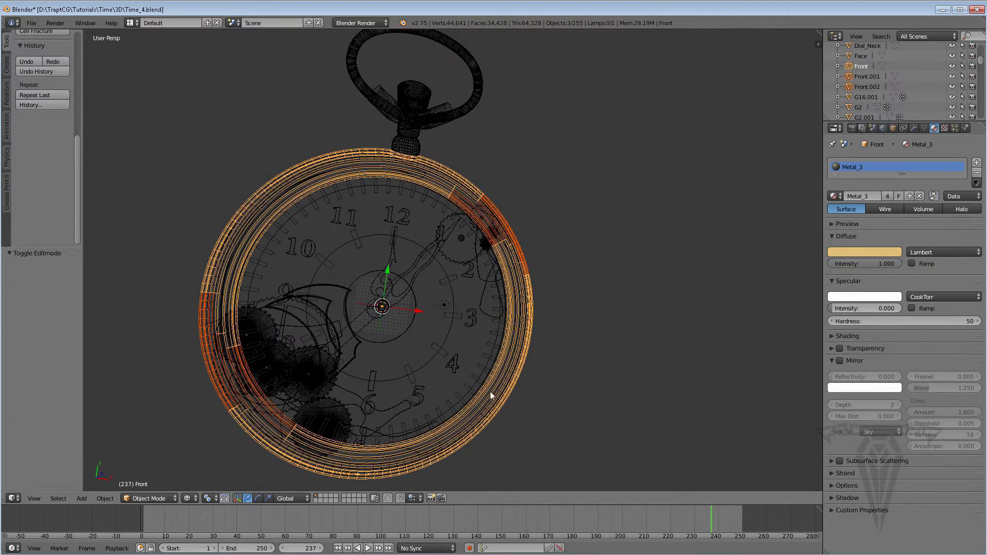
pyautogui.moveTo(489, 391); pyautogui.dragTo(475, 395, button='middle')
pyautogui.click(190, 498)
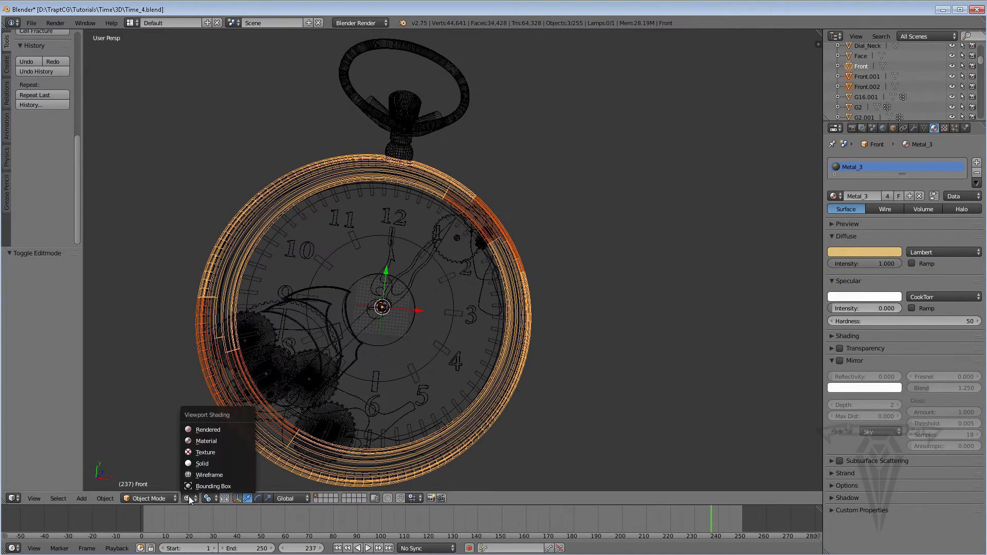
pyautogui.click(196, 465)
# Select the separated lower-left piece of the front ring.
pyautogui.keyDown('shift'); pyautogui.moveTo(296, 378); pyautogui.dragTo(375, 340, button='middle'); pyautogui.keyUp('shift')
pyautogui.scroll(1, 376, 340)
pyautogui.rightClick(276, 350)
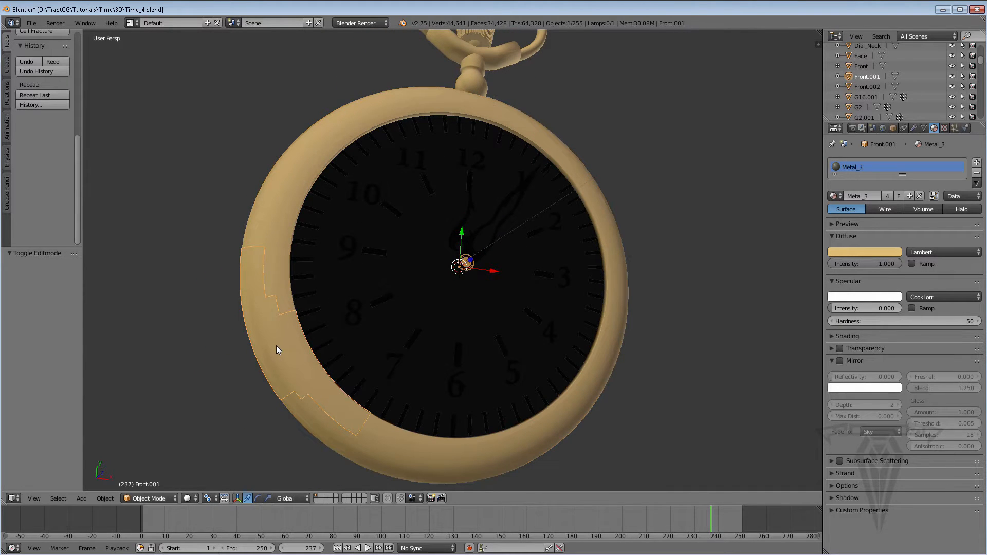
# Isolate the lower-left ring piece by hiding all unselected objects and enter Edit Mode on it.
pyautogui.hotkey('shift', 'h')
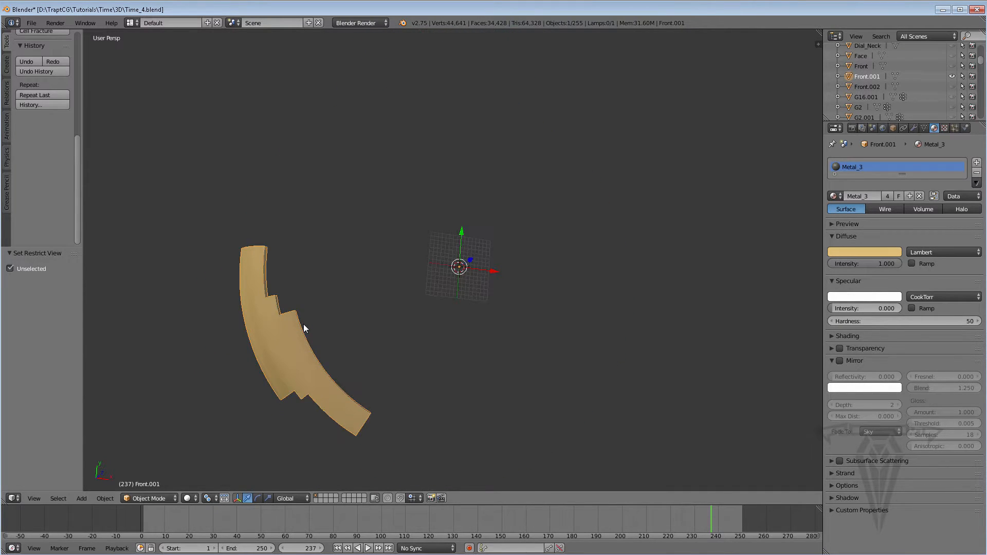
pyautogui.moveTo(272, 344); pyautogui.dragTo(297, 436, button='middle')
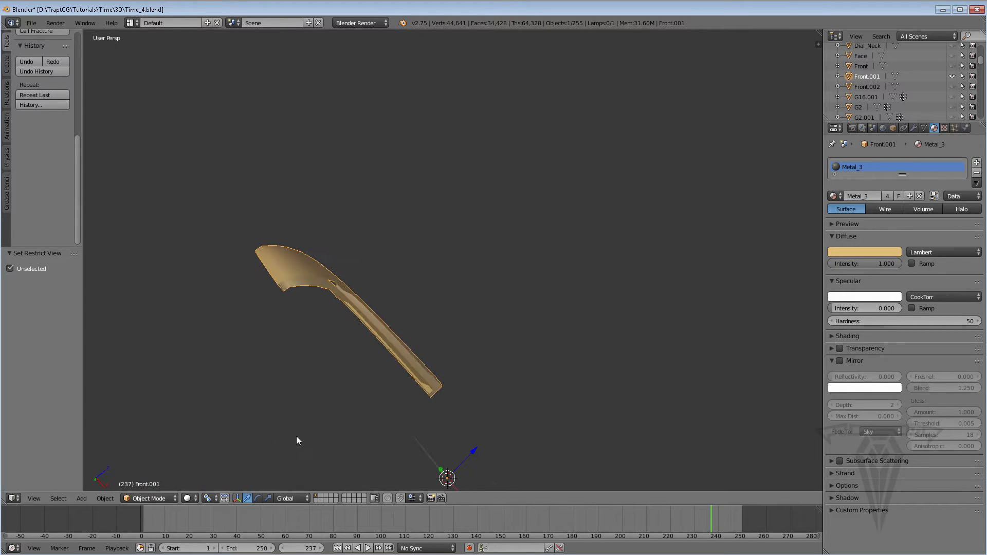
pyautogui.press('Tab')
pyautogui.moveTo(387, 403); pyautogui.dragTo(364, 374, button='middle')
pyautogui.scroll(3, 317, 409)
pyautogui.scroll(-2, 317, 338)
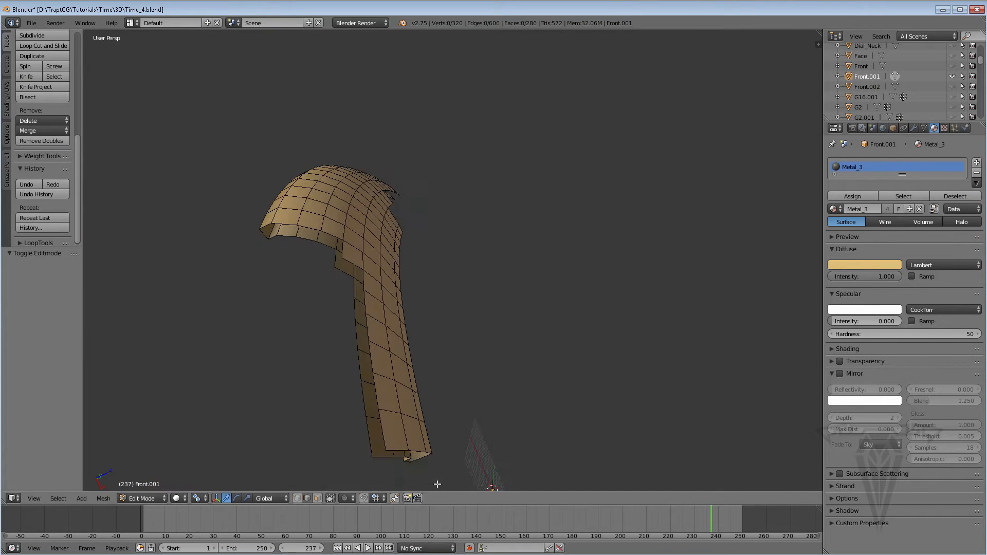
# Select the two opposing edges at the protruding step of the jagged break and fill a face between them.
pyautogui.rightClick(381, 458)
pyautogui.moveTo(381, 457); pyautogui.dragTo(369, 403, button='middle')
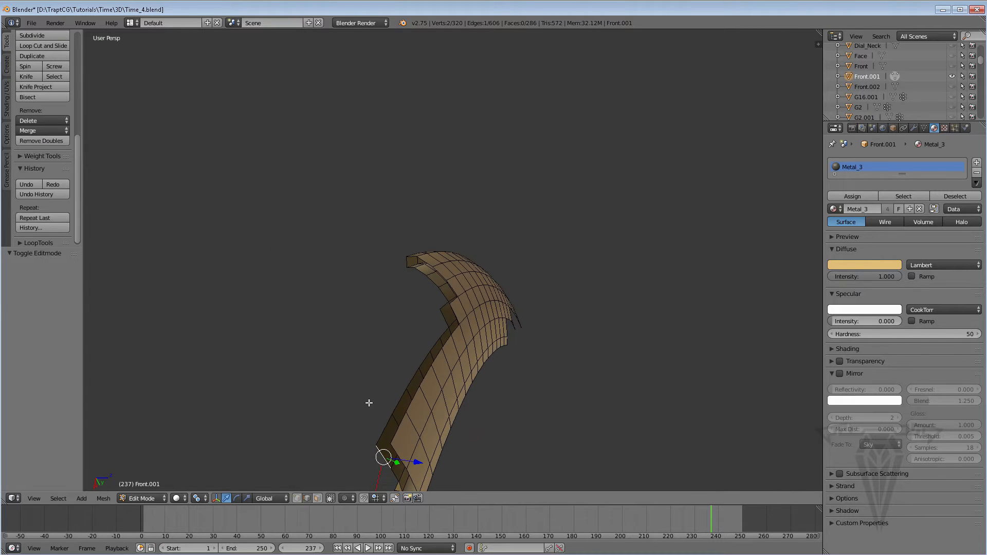
pyautogui.press('KP_Decimal')
pyautogui.scroll(-6, 502, 308)
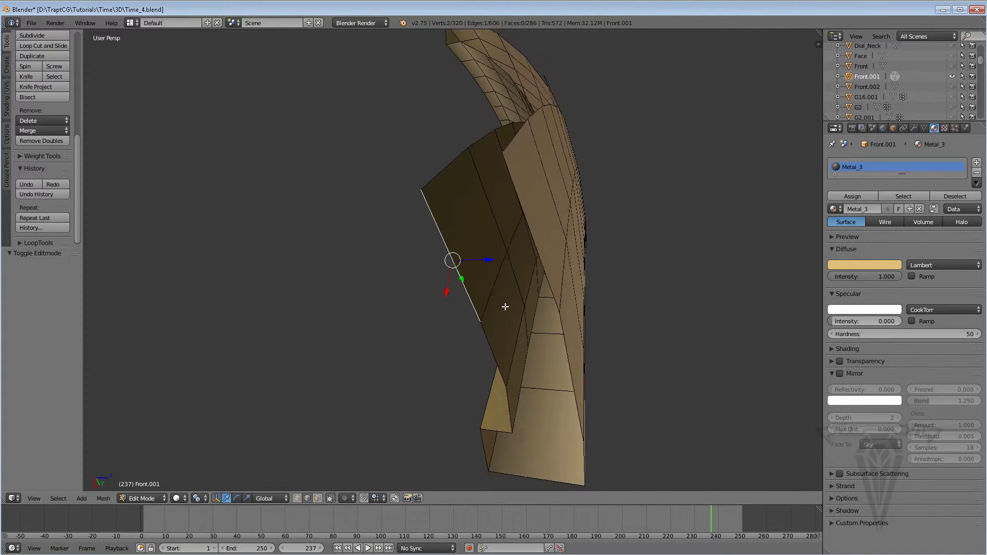
pyautogui.click(33, 498)
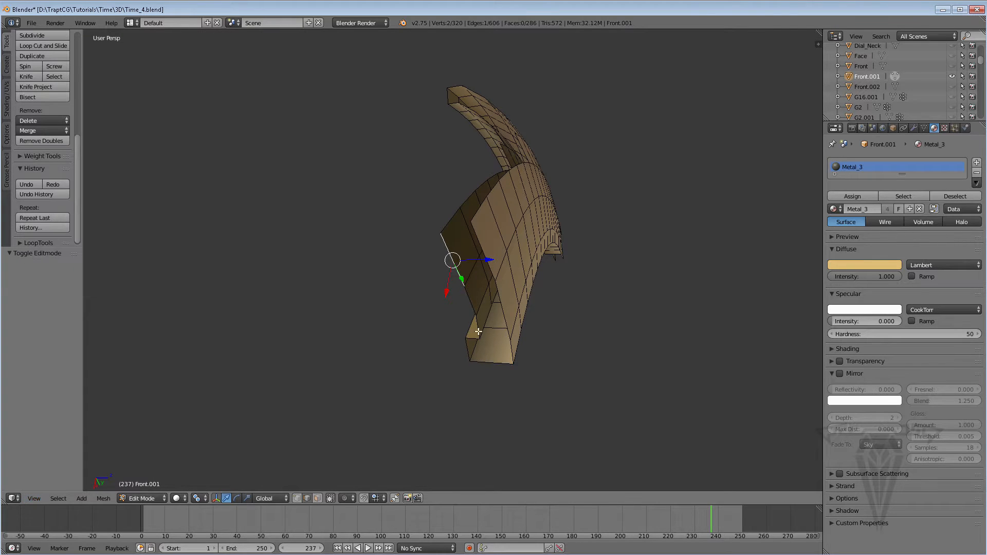
pyautogui.moveTo(484, 338); pyautogui.dragTo(303, 309, button='middle')
pyautogui.rightClick(257, 362)
pyautogui.keyDown('shift'); pyautogui.rightClick(238, 338); pyautogui.keyUp('shift')
pyautogui.scroll(-1, 243, 347)
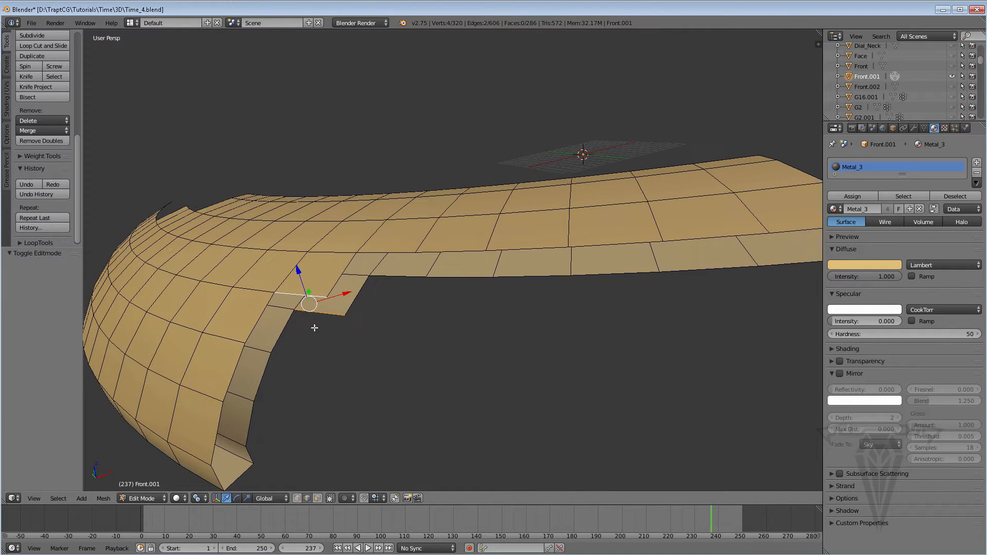
pyautogui.press('f')
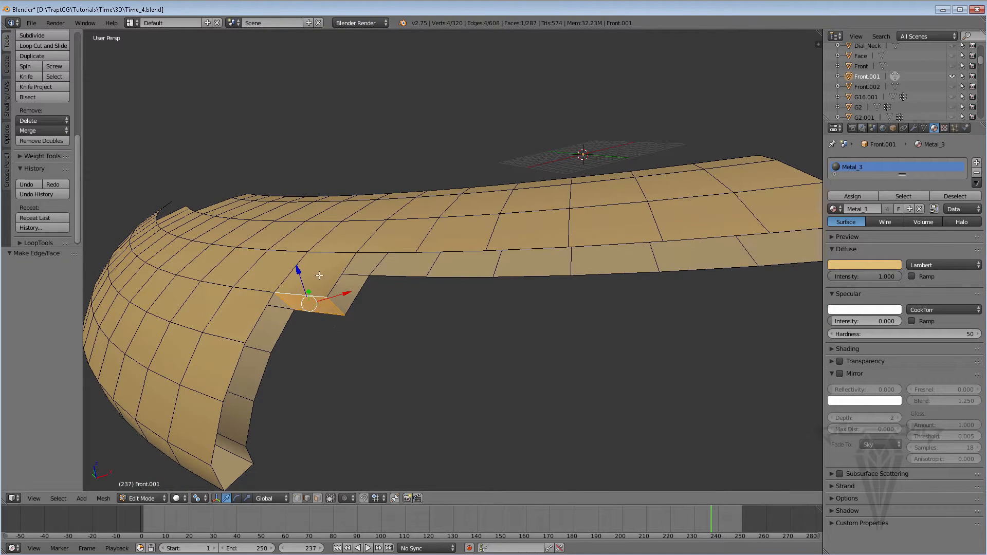
# Try to close the neighbouring two-segment gap with one face across both edge pairs, and undo it.
pyautogui.moveTo(337, 321)
pyautogui.mouseDown(button='middle')
pyautogui.moveTo(327, 303)
pyautogui.moveTo(320, 307)
pyautogui.moveTo(334, 323)
pyautogui.mouseUp(button='middle')
pyautogui.moveTo(268, 346); pyautogui.dragTo(288, 341, button='middle')
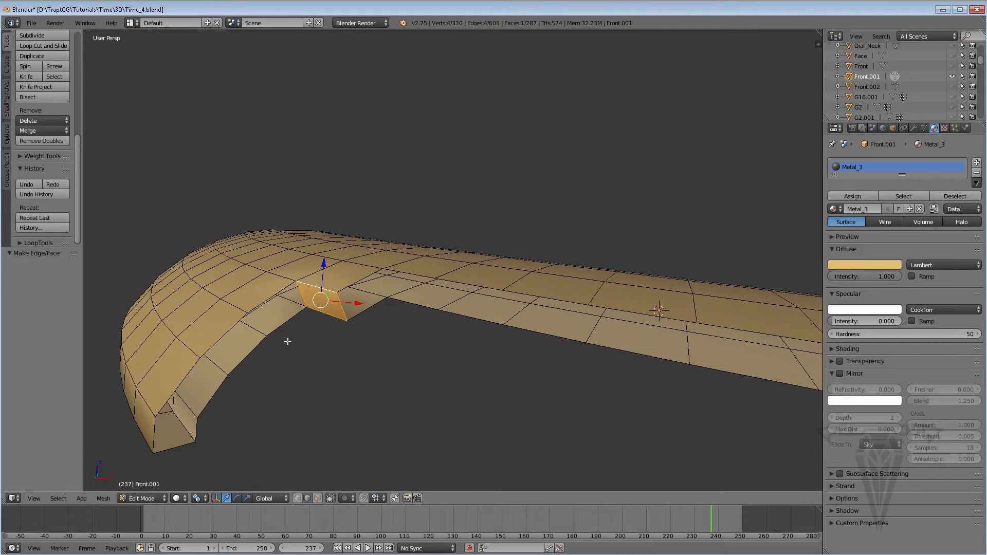
pyautogui.rightClick(285, 322)
pyautogui.keyDown('shift'); pyautogui.rightClick(257, 329); pyautogui.keyUp('shift')
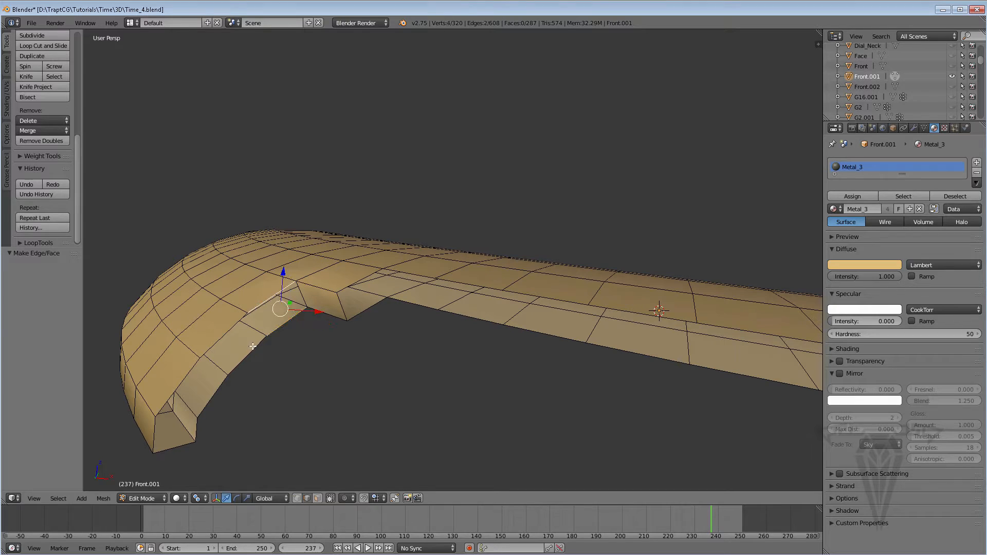
pyautogui.keyDown('shift'); pyautogui.rightClick(230, 334); pyautogui.keyUp('shift')
pyautogui.keyDown('shift'); pyautogui.rightClick(229, 332); pyautogui.keyUp('shift')
pyautogui.press('f')
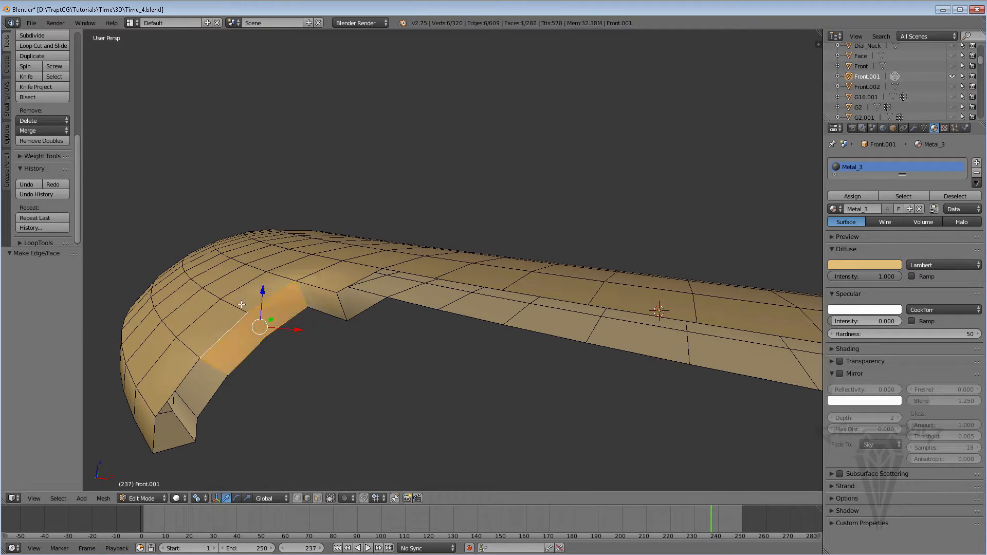
pyautogui.moveTo(284, 342); pyautogui.dragTo(282, 338, button='middle')
pyautogui.hotkey('ctrl', 'z')
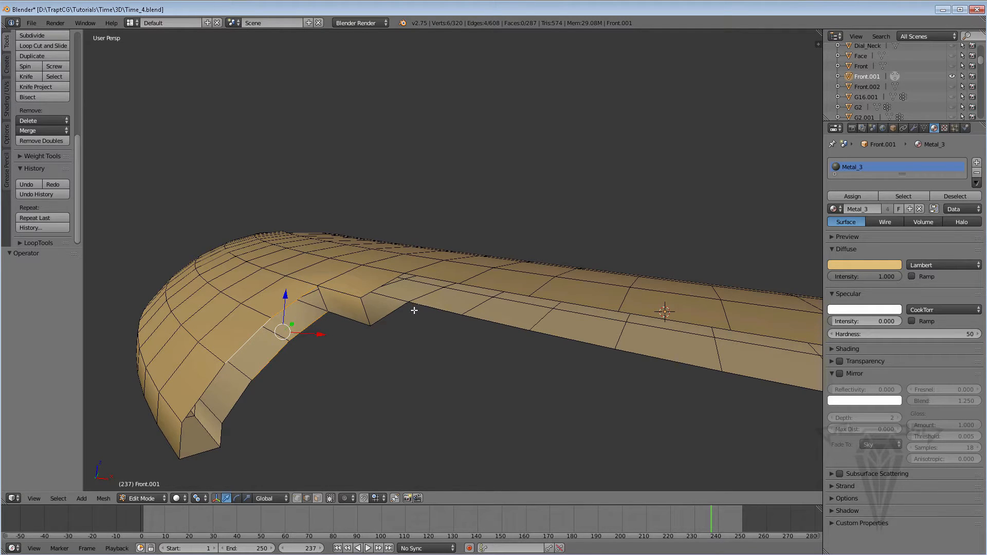
# Select the upper and lower edge pairs around the notch's inner corner and connect them with Bridge Edge Loops.
pyautogui.rightClick(387, 305)
pyautogui.keyDown('shift'); pyautogui.rightClick(378, 288); pyautogui.keyUp('shift')
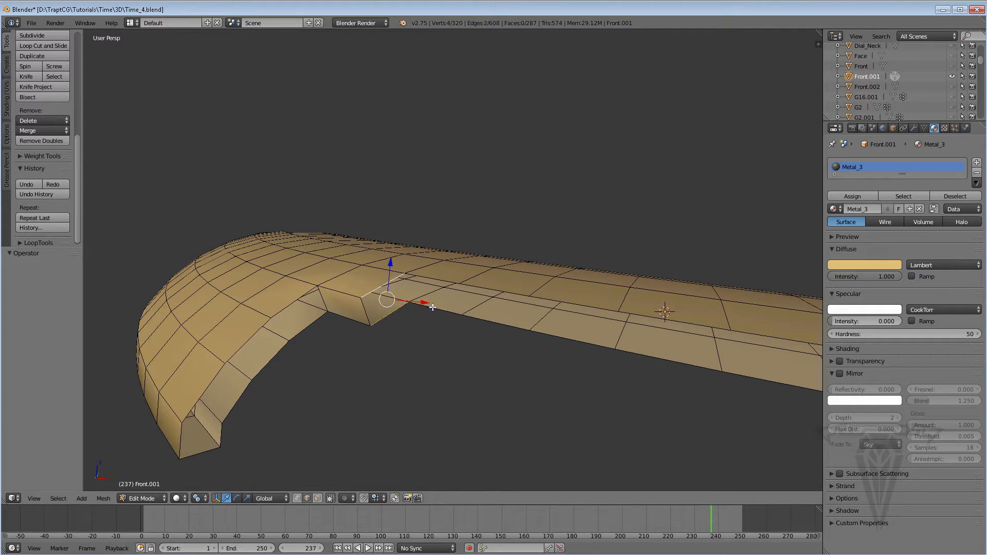
pyautogui.keyDown('shift'); pyautogui.rightClick(430, 307); pyautogui.keyUp('shift')
pyautogui.keyDown('shift'); pyautogui.rightClick(438, 280); pyautogui.keyUp('shift')
pyautogui.press('w')
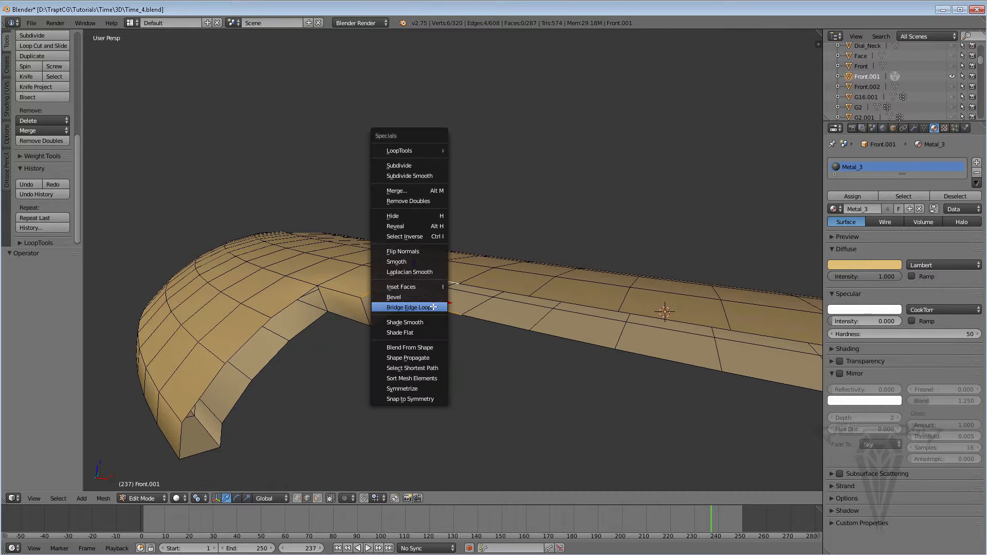
pyautogui.click(407, 307)
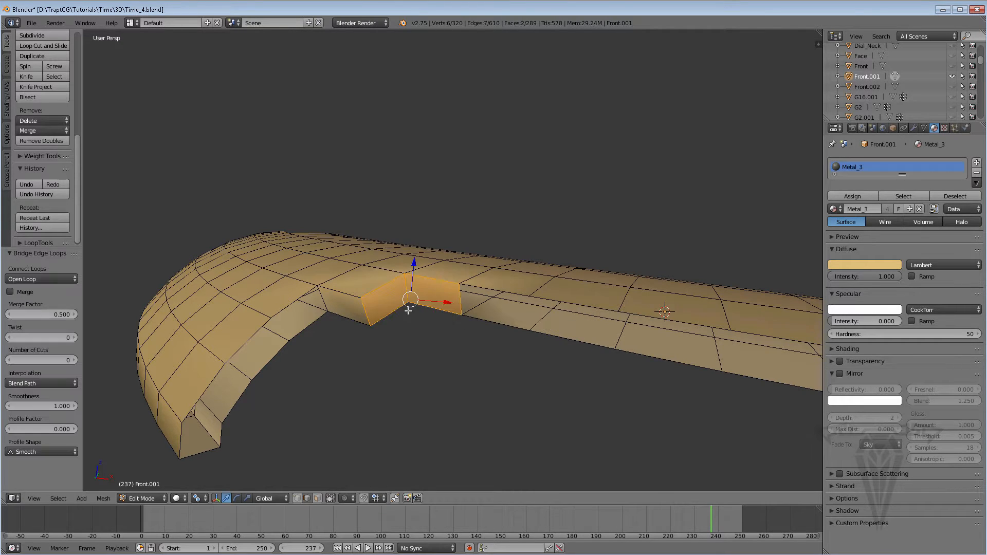
pyautogui.moveTo(408, 308)
pyautogui.mouseDown(button='middle')
pyautogui.moveTo(398, 330)
pyautogui.moveTo(387, 303)
pyautogui.moveTo(422, 307)
pyautogui.mouseUp(button='middle')
pyautogui.scroll(3, 387, 302)
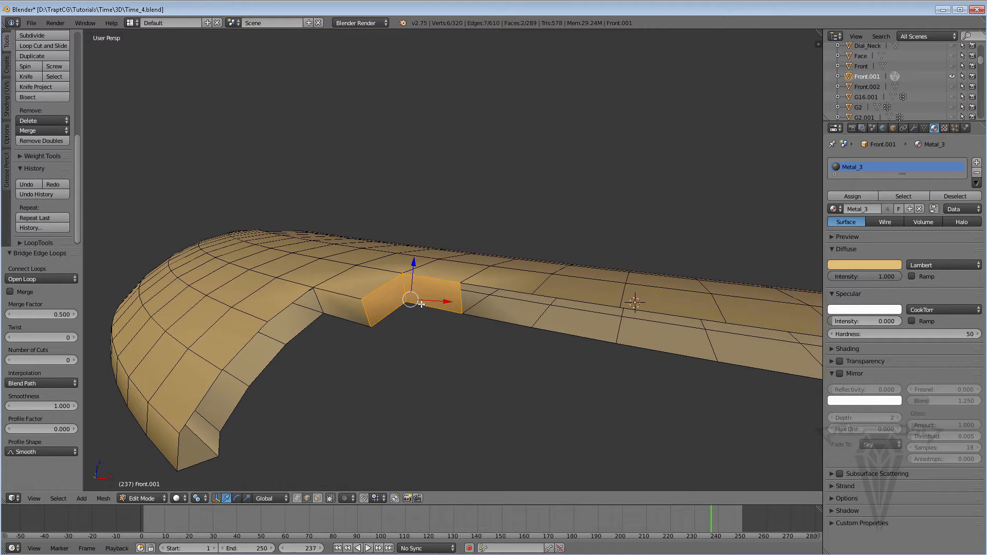
pyautogui.click(103, 500)
pyautogui.moveTo(146, 354)
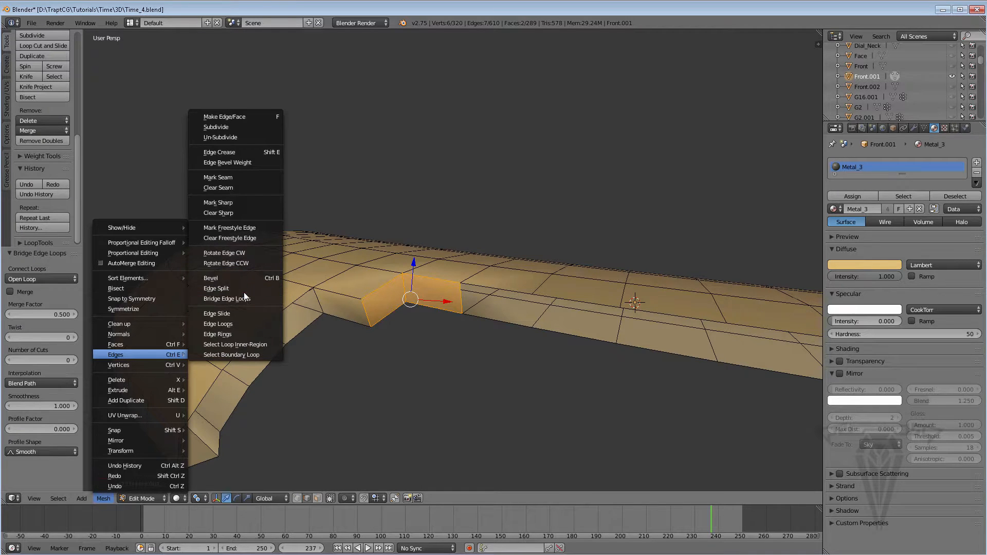
# Select the open boundary loop along the curved broken end next to the notch.
pyautogui.rightClick(368, 335)
pyautogui.moveTo(368, 335); pyautogui.dragTo(298, 313, button='middle')
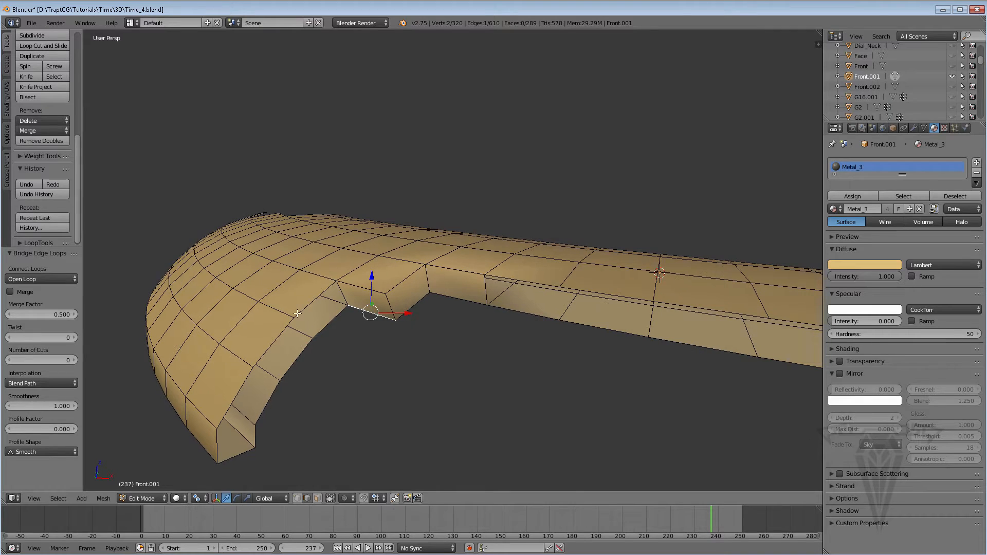
pyautogui.keyDown('alt'); pyautogui.rightClick(324, 327); pyautogui.keyUp('alt')
pyautogui.moveTo(297, 326); pyautogui.dragTo(326, 329, button='middle')
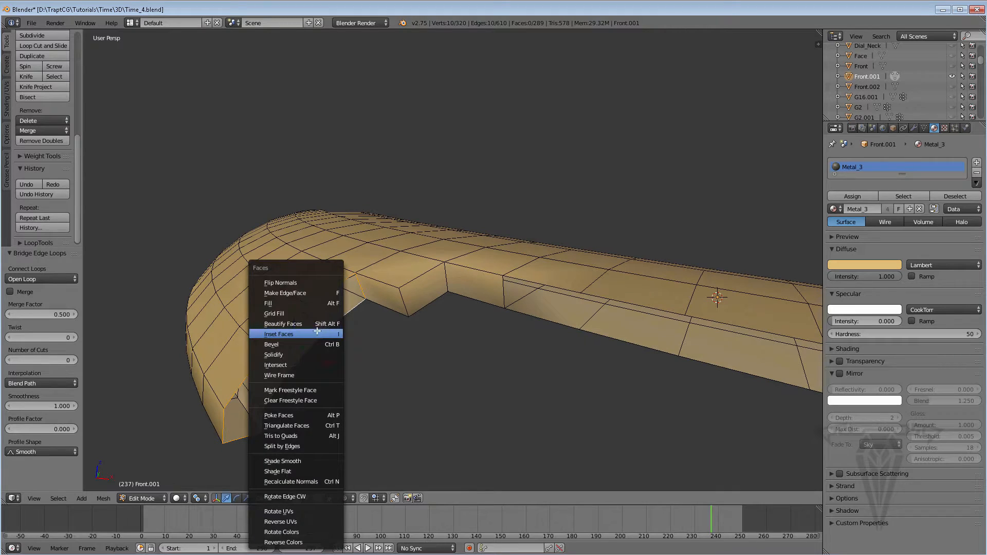
# Try to close the selected boundary loop with Fill, and undo it.
pyautogui.click(310, 306)
pyautogui.moveTo(344, 334); pyautogui.dragTo(319, 332, button='middle')
pyautogui.hotkey('ctrl', 'z')
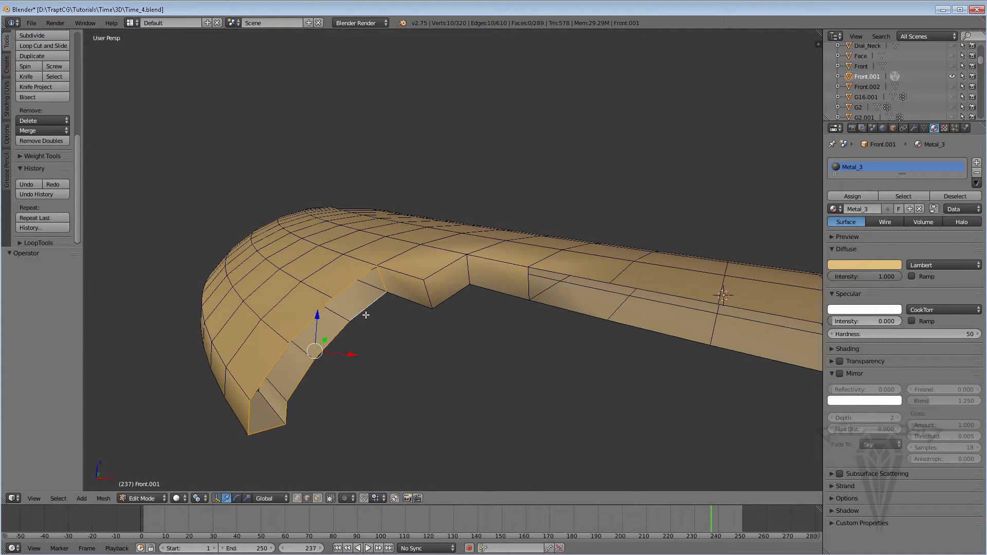
# Close the selected boundary loop with Grid Fill.
pyautogui.hotkey('ctrl', 'f')
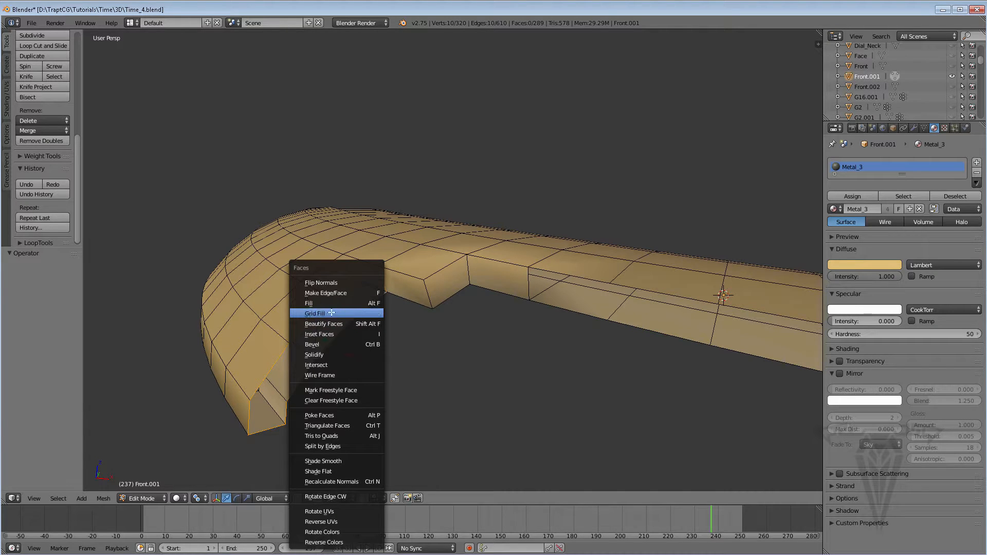
pyautogui.click(315, 313)
pyautogui.moveTo(343, 329); pyautogui.dragTo(326, 302, button='middle')
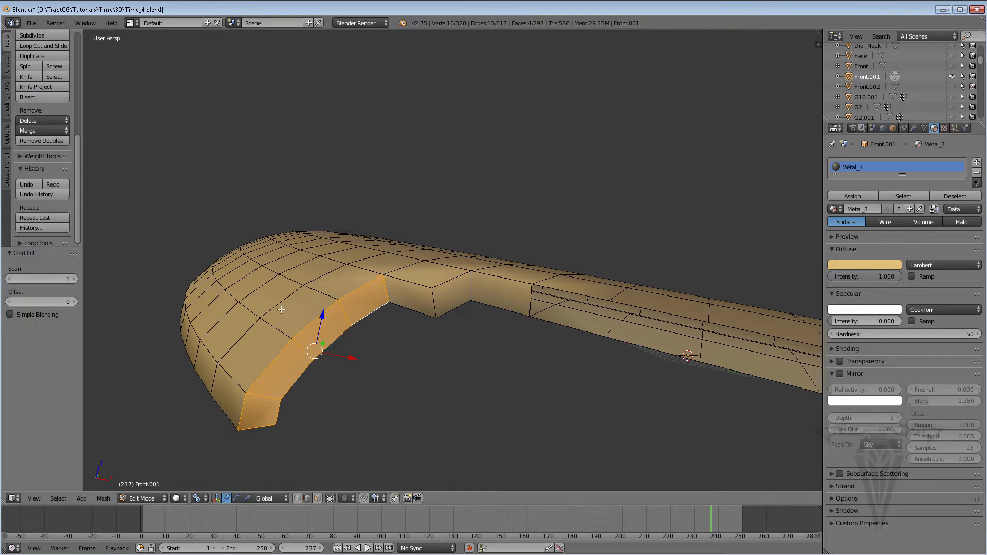
# Fill a face between the upper and lower edges at the near corner of the long strip's open end.
pyautogui.moveTo(342, 337); pyautogui.dragTo(463, 313, button='middle')
pyautogui.keyDown('shift'); pyautogui.rightClick(525, 425); pyautogui.keyUp('shift')
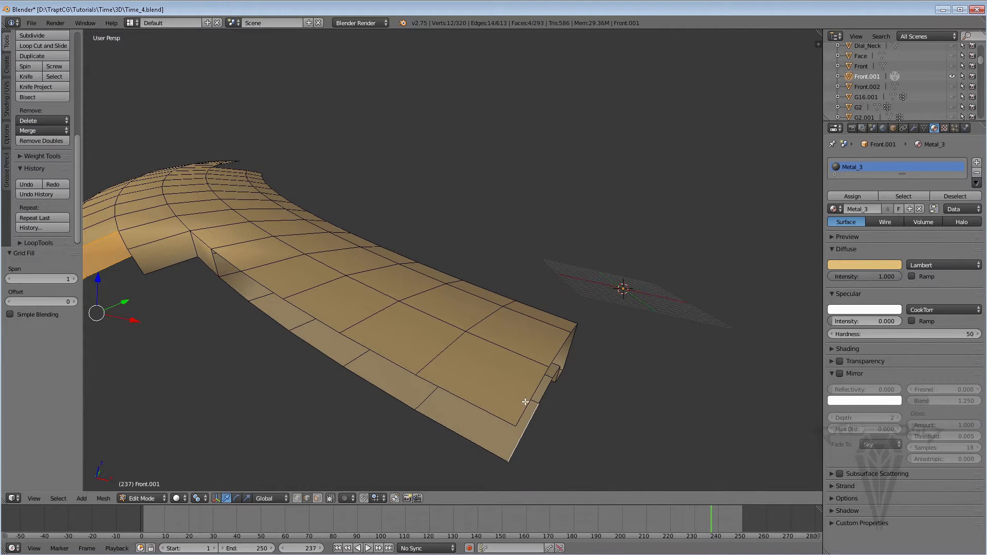
pyautogui.keyDown('shift'); pyautogui.rightClick(525, 401); pyautogui.keyUp('shift')
pyautogui.scroll(-3, 529, 403)
pyautogui.click(498, 363)
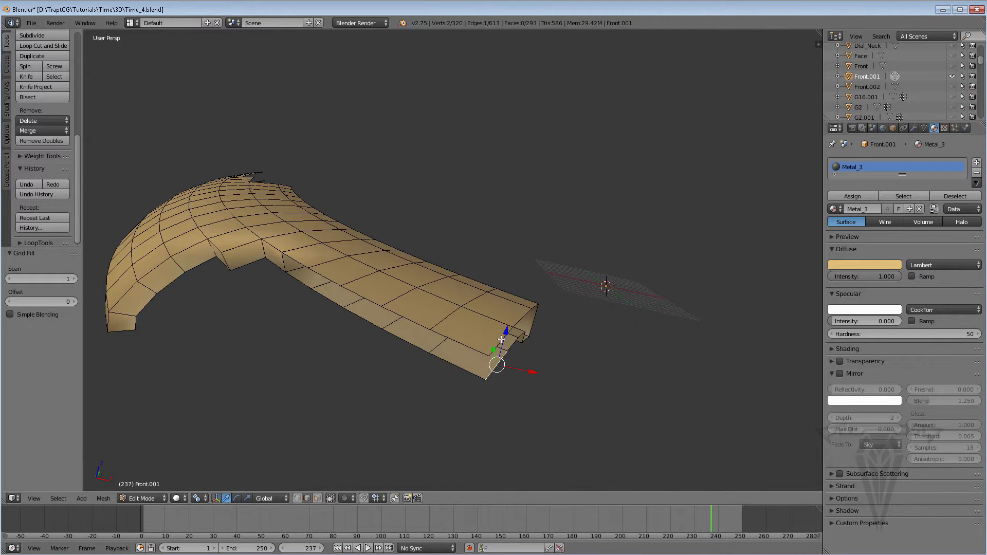
pyautogui.keyDown('shift'); pyautogui.click(501, 341); pyautogui.keyUp('shift')
pyautogui.keyDown('shift'); pyautogui.click(497, 344); pyautogui.keyUp('shift')
pyautogui.moveTo(510, 366); pyautogui.dragTo(436, 387, button='middle')
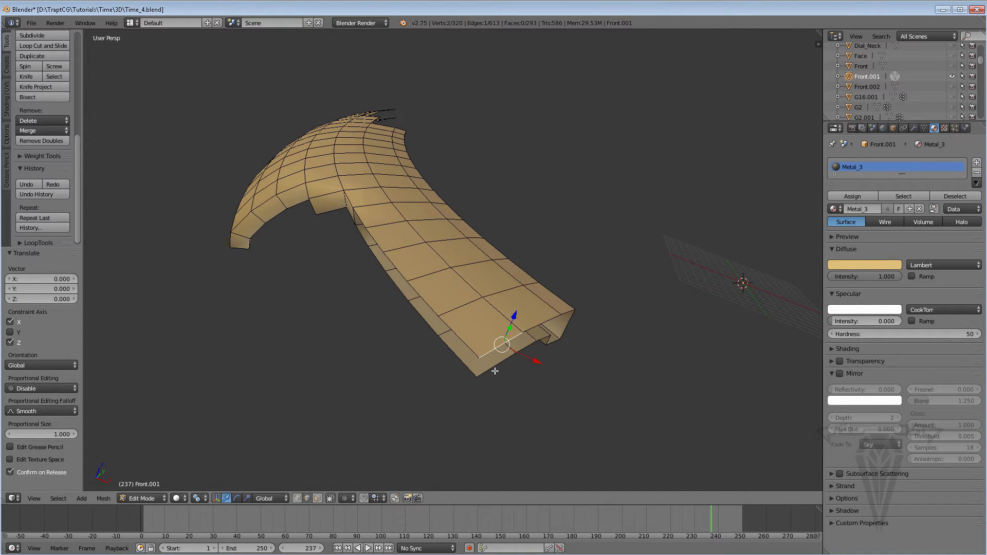
pyautogui.keyDown('alt'); pyautogui.keyDown('shift'); pyautogui.rightClick(495, 367); pyautogui.keyUp('shift'); pyautogui.keyUp('alt')
pyautogui.press('f')
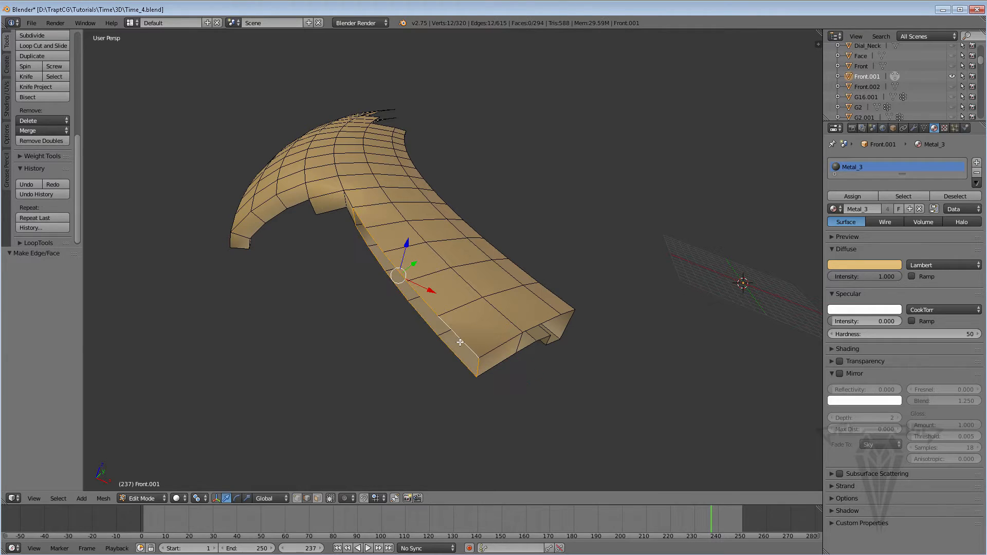
# Close the open loop along the strip's long side with Grid Fill.
pyautogui.hotkey('ctrl', 'f')
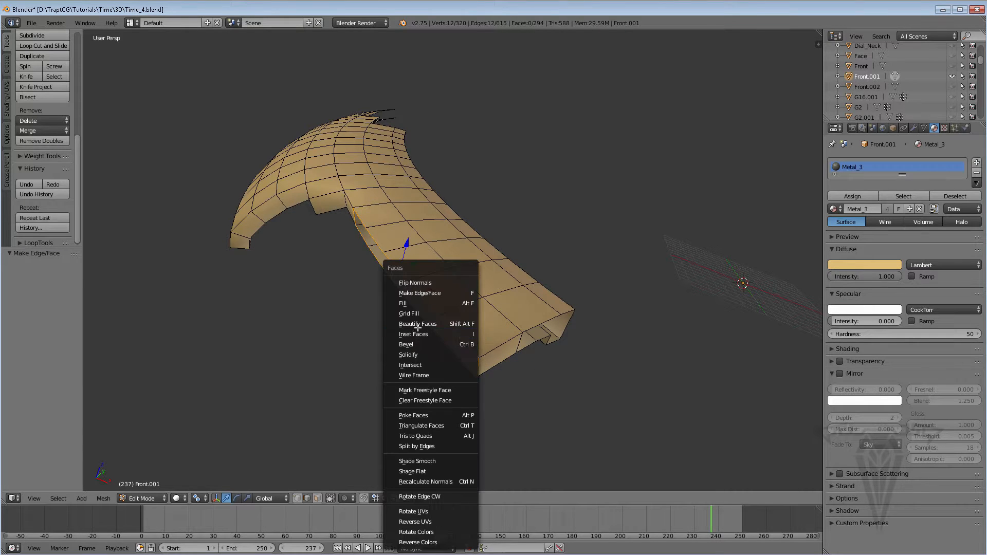
pyautogui.click(410, 312)
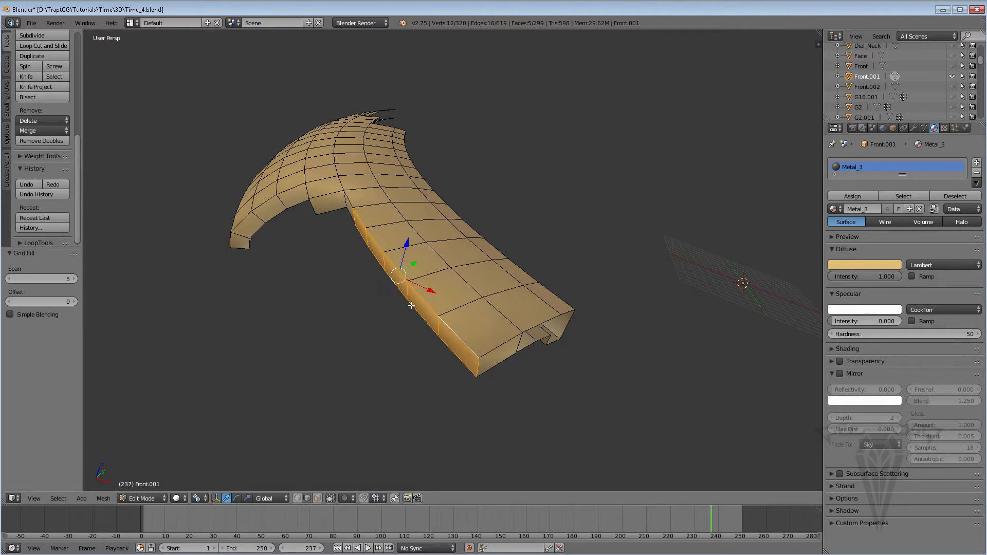
pyautogui.click(103, 498)
pyautogui.moveTo(141, 343)
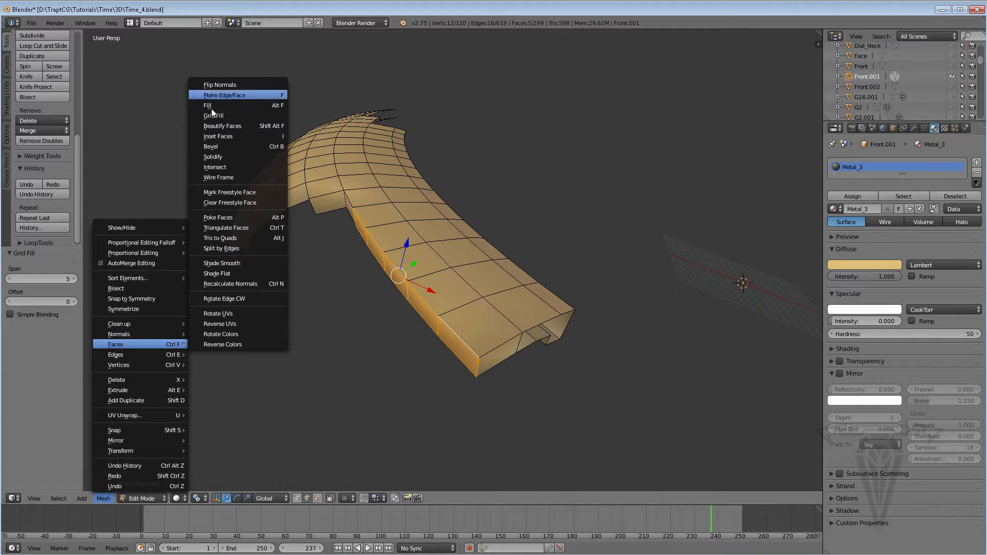
# Close the rest of the strip's open end with three faces made between its opposing edges.
pyautogui.moveTo(455, 336); pyautogui.dragTo(487, 323, button='middle')
pyautogui.rightClick(434, 374)
pyautogui.keyDown('shift'); pyautogui.rightClick(457, 350); pyautogui.keyUp('shift')
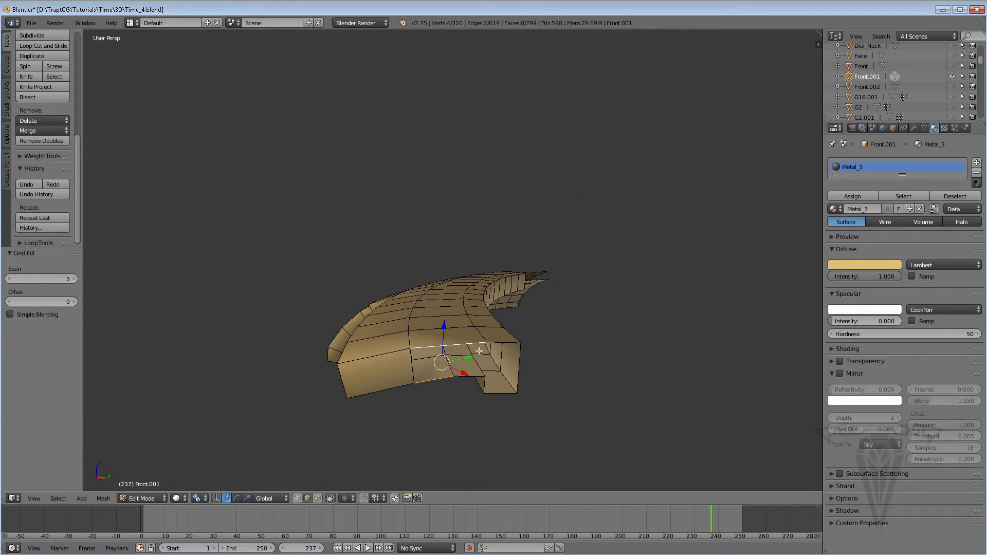
pyautogui.press('f')
pyautogui.click(469, 376)
pyautogui.rightClick(504, 345)
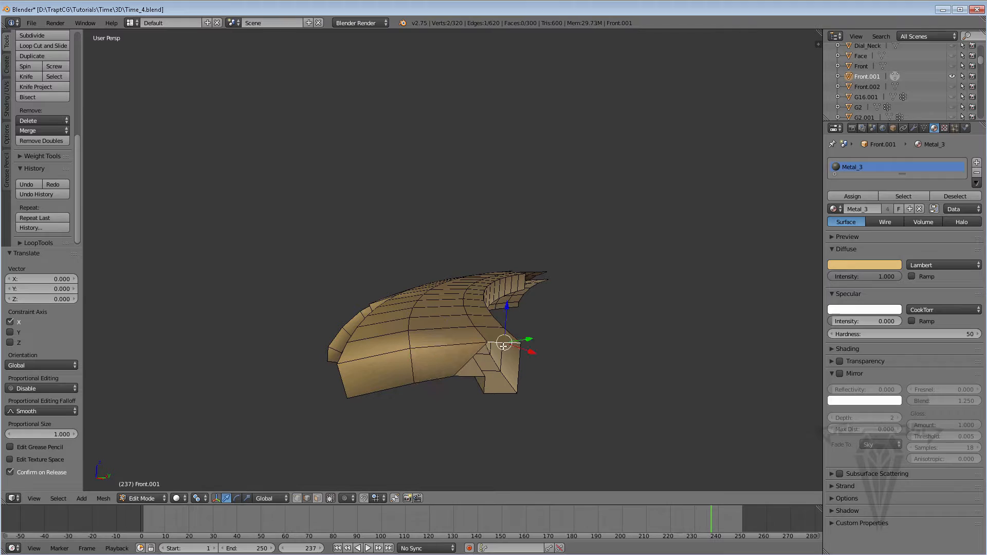
pyautogui.keyDown('shift'); pyautogui.rightClick(467, 376); pyautogui.keyUp('shift')
pyautogui.press('f')
pyautogui.rightClick(486, 385)
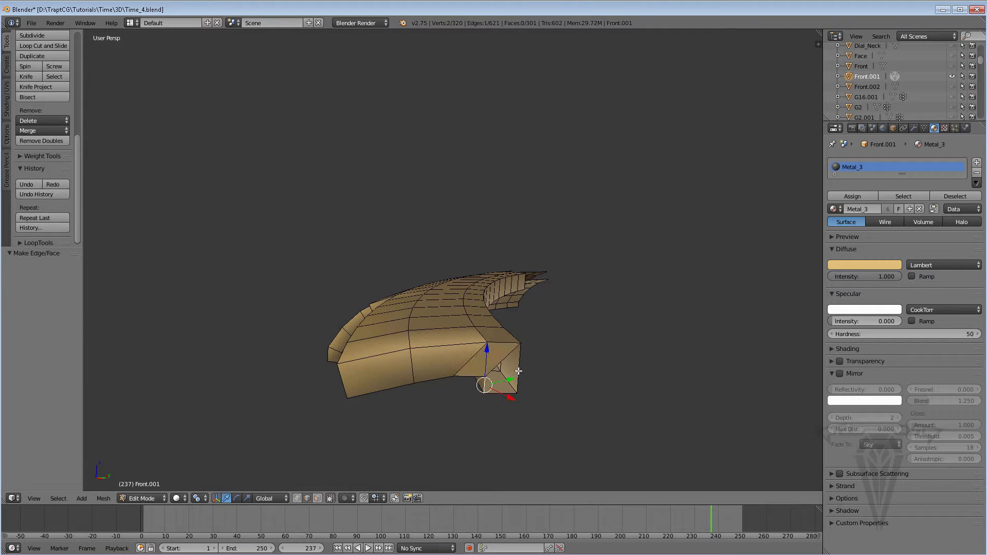
pyautogui.keyDown('shift'); pyautogui.rightClick(518, 372); pyautogui.keyUp('shift')
pyautogui.press('f')
# Fill a face at the corner of the piece's opposite broken end and select the remaining open boundary loop there.
pyautogui.scroll(-4, 509, 371)
pyautogui.moveTo(455, 355); pyautogui.dragTo(438, 333, button='middle')
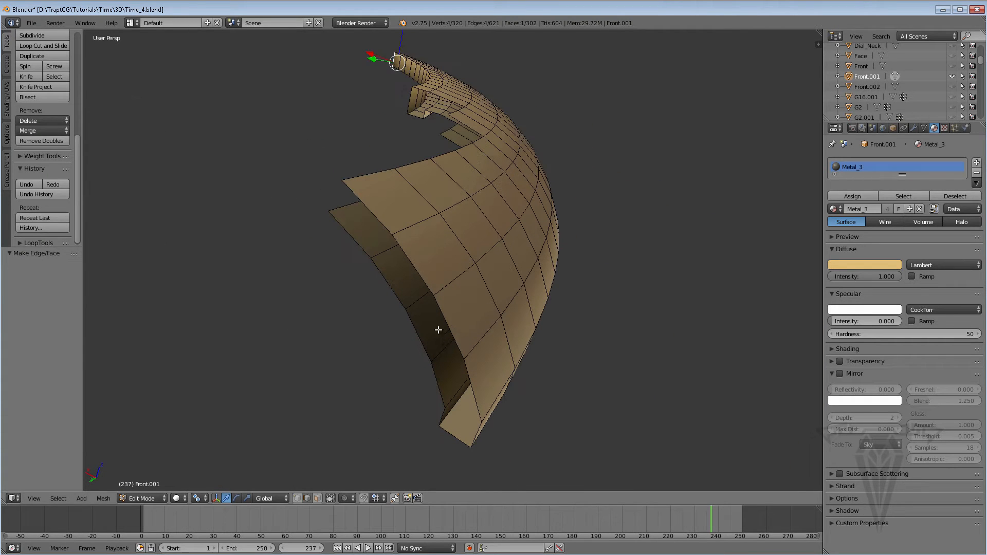
pyautogui.rightClick(344, 208)
pyautogui.keyDown('shift'); pyautogui.rightClick(375, 176); pyautogui.keyUp('shift')
pyautogui.press('f')
pyautogui.scroll(-2, 379, 202)
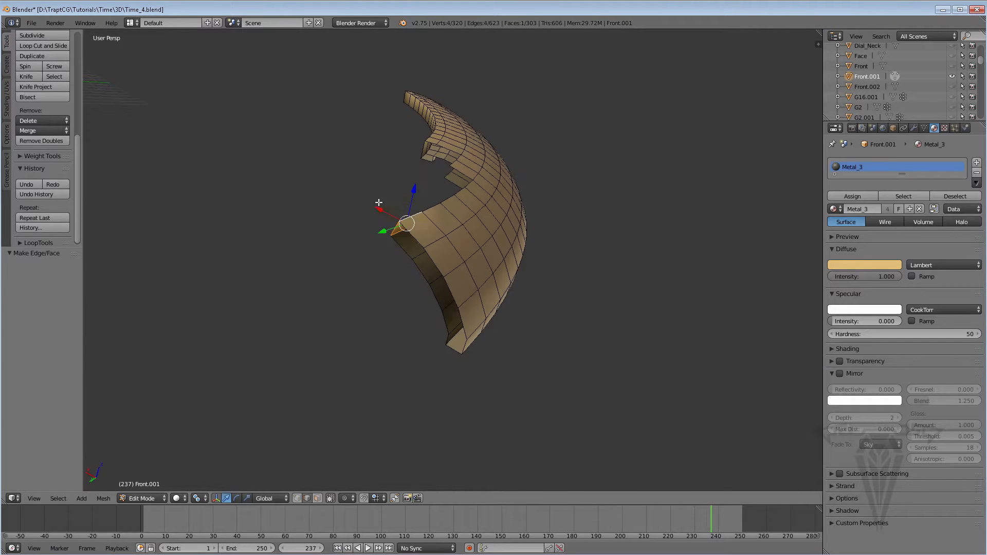
pyautogui.keyDown('alt'); pyautogui.rightClick(406, 252); pyautogui.keyUp('alt')
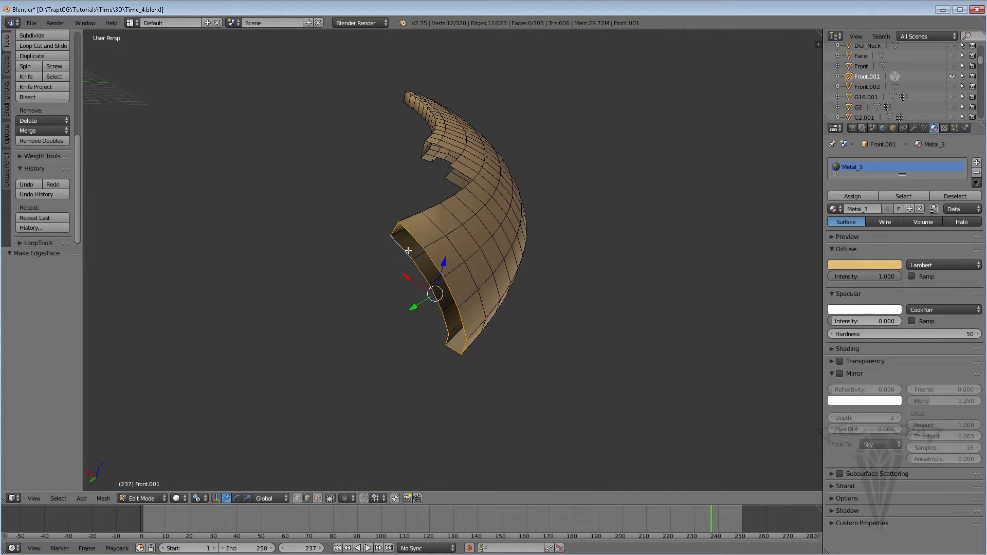
# Close the selected boundary loop with Grid Fill and fill a face between opposing edges at the next step of the broken side.
pyautogui.hotkey('ctrl', 'f')
pyautogui.click(361, 251)
pyautogui.moveTo(456, 280); pyautogui.dragTo(435, 339, button='middle')
pyautogui.moveTo(436, 339); pyautogui.dragTo(436, 231, button='middle')
pyautogui.keyDown('alt'); pyautogui.rightClick(430, 227); pyautogui.keyUp('alt')
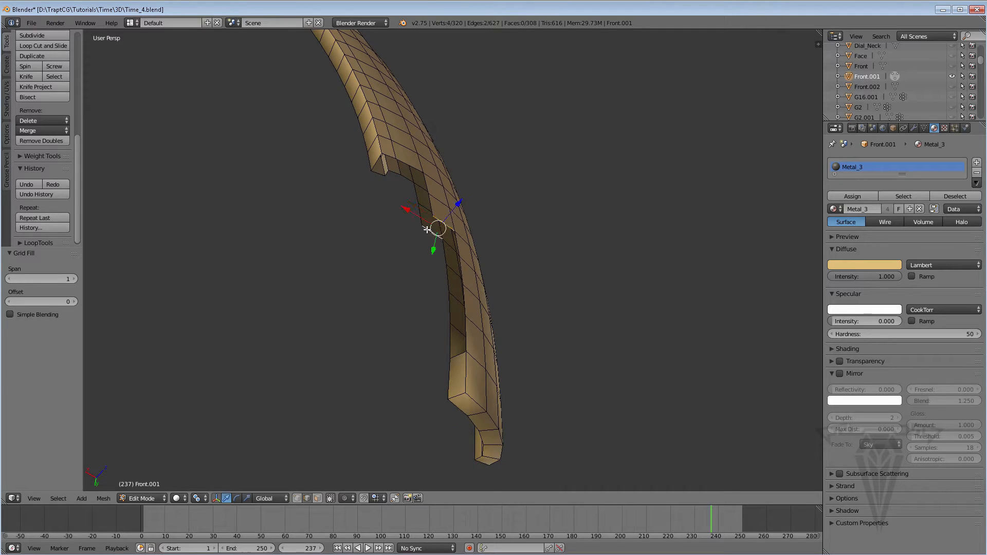
pyautogui.press('f')
# Select the narrow open boundary loop along the next stretch of the broken side and close it with Grid Fill.
pyautogui.keyDown('alt'); pyautogui.rightClick(457, 250); pyautogui.keyUp('alt')
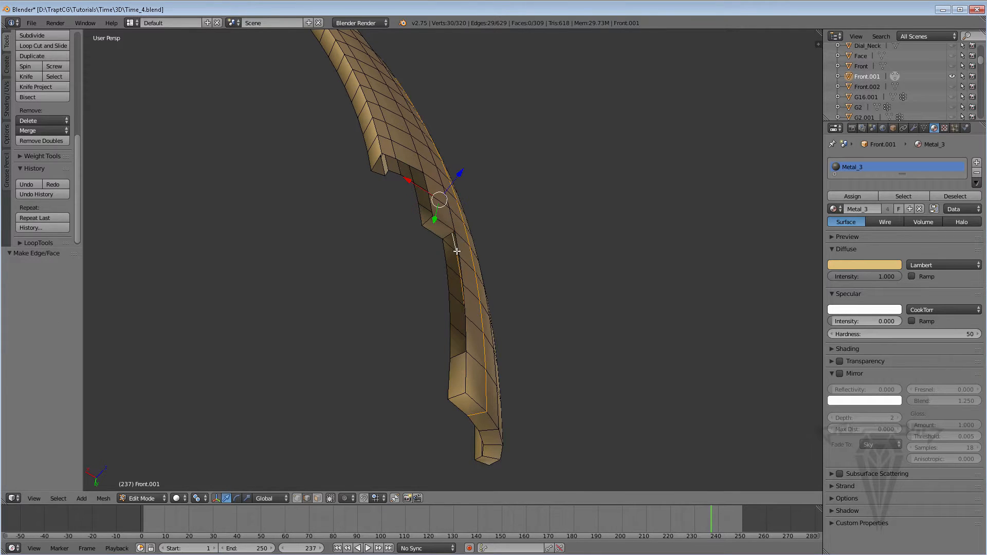
pyautogui.keyDown('alt'); pyautogui.rightClick(445, 253); pyautogui.keyUp('alt')
pyautogui.hotkey('ctrl', 'f')
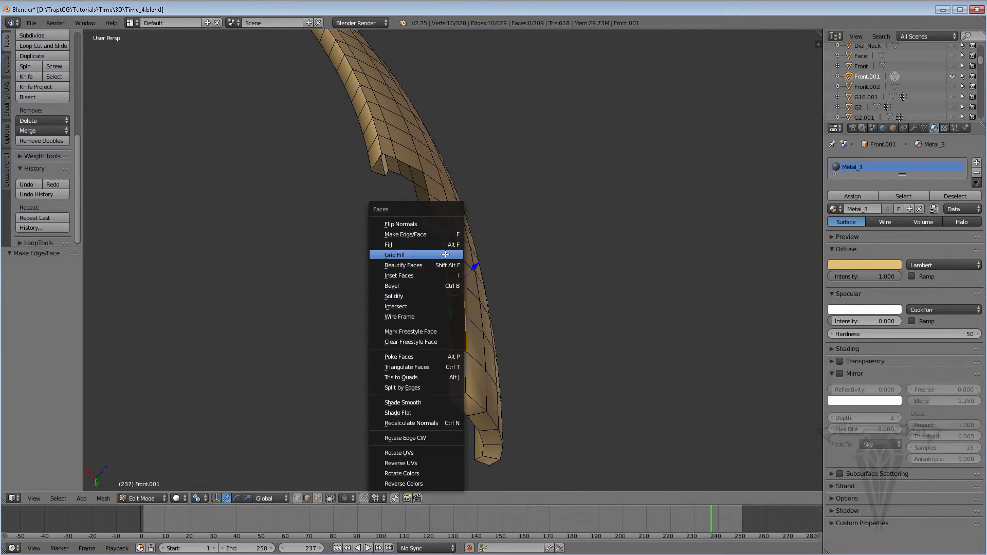
pyautogui.click(409, 254)
pyautogui.moveTo(412, 252)
pyautogui.mouseDown(button='middle')
pyautogui.moveTo(427, 247)
pyautogui.moveTo(419, 249)
pyautogui.mouseUp(button='middle')
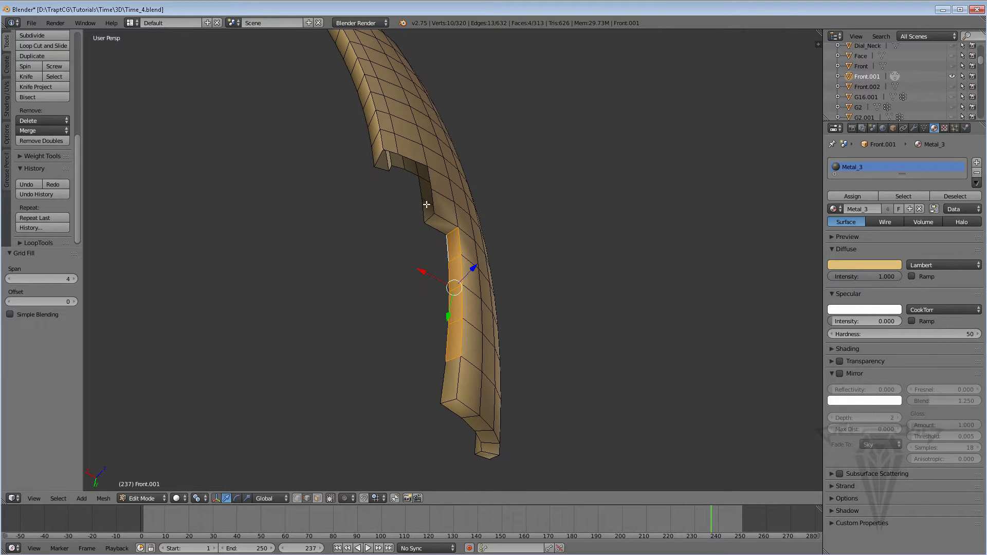
pyautogui.scroll(3, 434, 245)
pyautogui.keyDown('alt'); pyautogui.rightClick(425, 274); pyautogui.keyUp('alt')
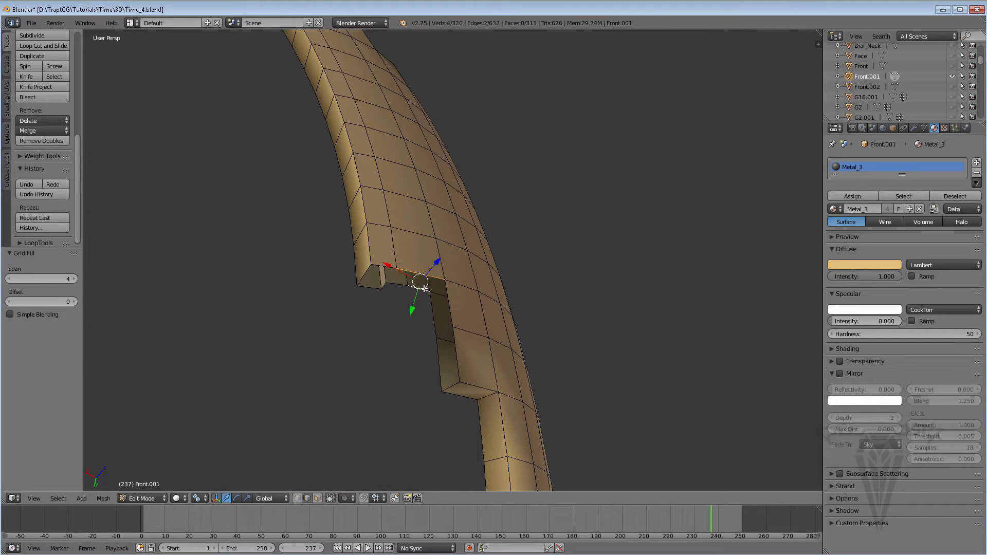
pyautogui.press('f')
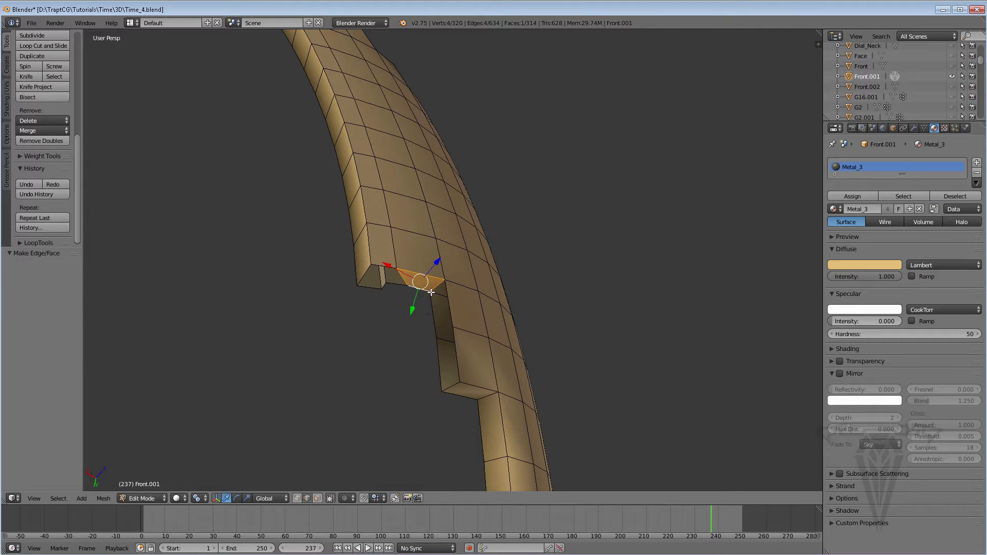
pyautogui.moveTo(418, 314); pyautogui.dragTo(429, 263, button='middle')
pyautogui.hotkey('ctrl', 'z')
pyautogui.hotkey('ctrl', 'z')
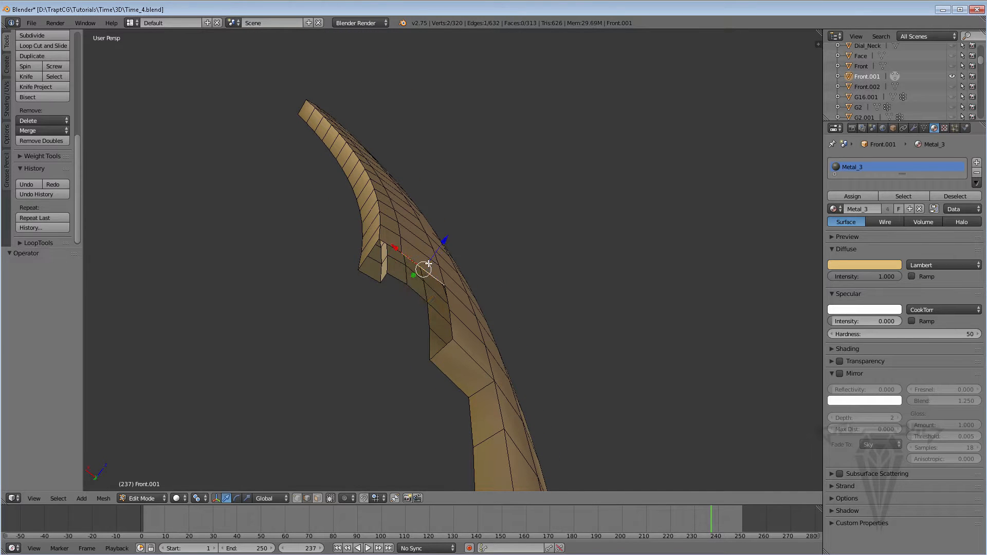
pyautogui.hotkey('ctrl', 'z')
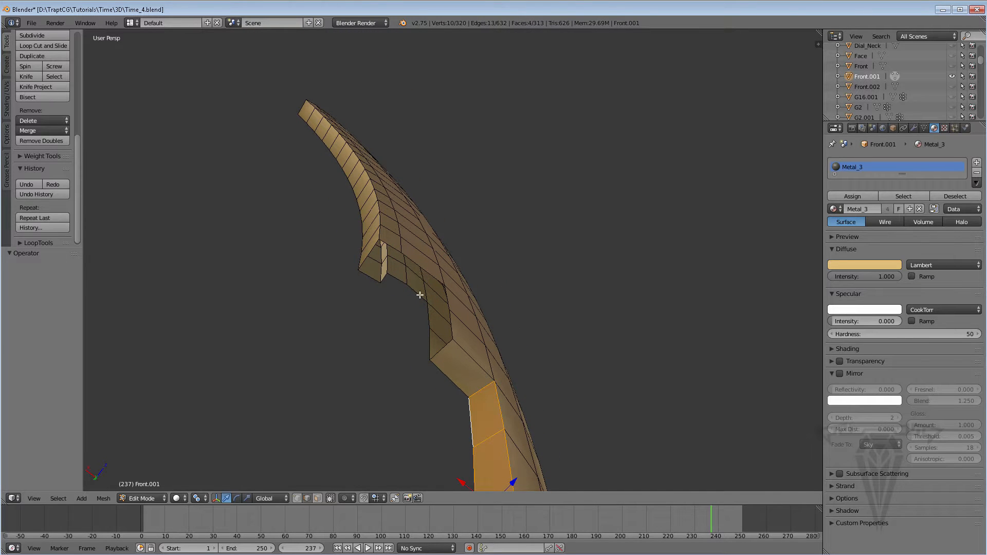
# Hide the transform manipulator and fill a face between the opposing outer and inner edges at the upper notch.
pyautogui.click(217, 499)
pyautogui.rightClick(420, 270)
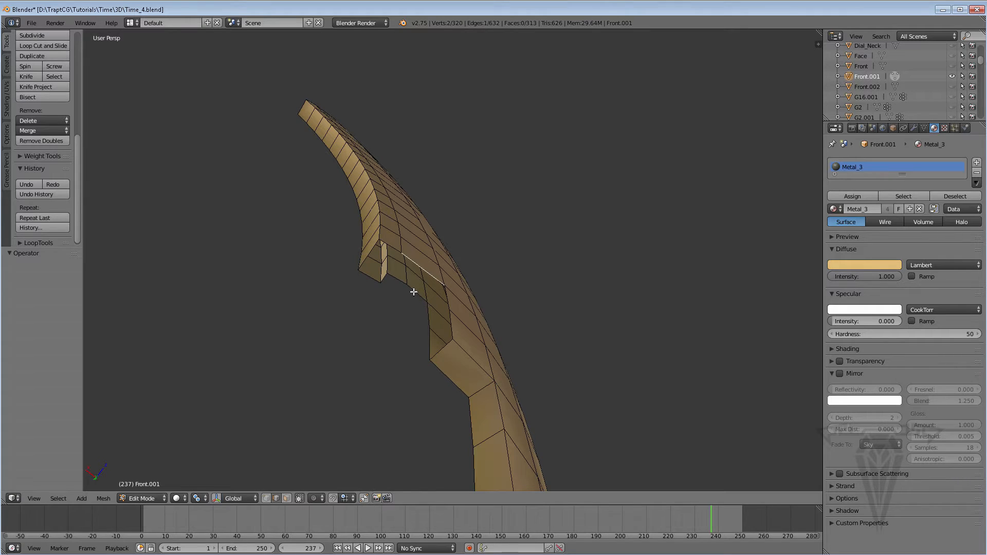
pyautogui.keyDown('shift'); pyautogui.rightClick(414, 291); pyautogui.keyUp('shift')
pyautogui.moveTo(438, 285); pyautogui.dragTo(450, 356, button='middle')
pyautogui.press('f')
# Select the open boundary loop just below the upper notch and close it with Grid Fill.
pyautogui.keyDown('alt'); pyautogui.rightClick(439, 324); pyautogui.keyUp('alt')
pyautogui.keyDown('alt'); pyautogui.rightClick(438, 320); pyautogui.keyUp('alt')
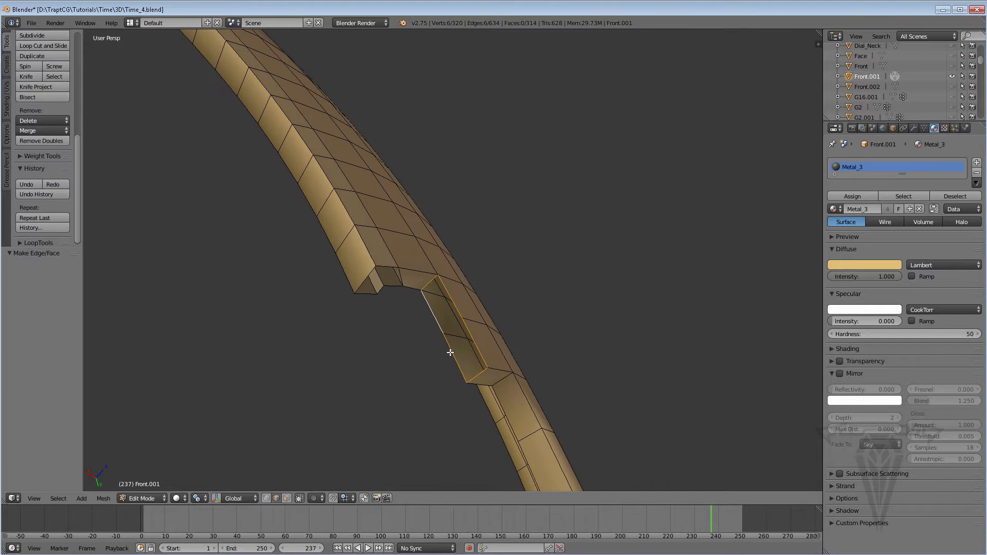
pyautogui.hotkey('ctrl', 'f')
pyautogui.click(411, 314)
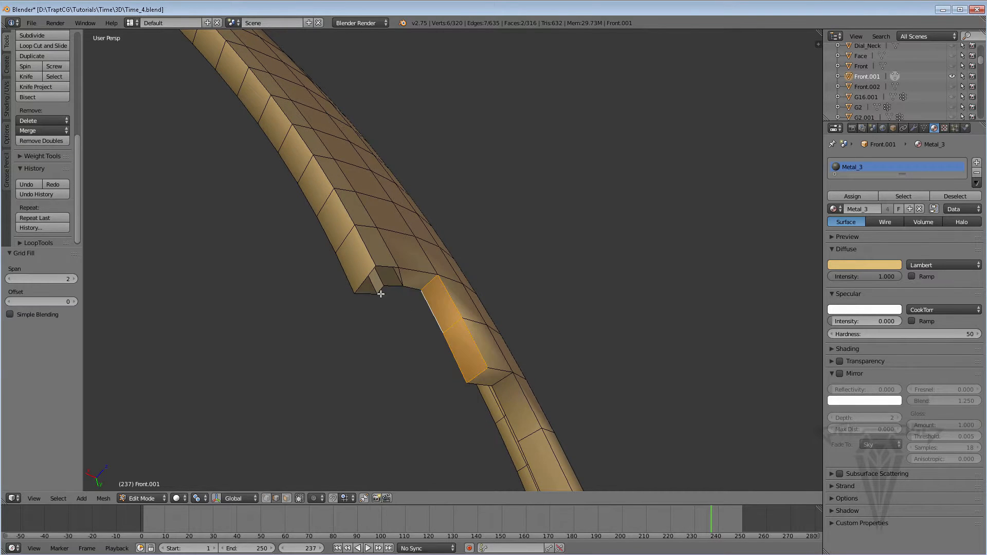
# Close the rest of the upper notch and its end corner with two faces made between opposing edges.
pyautogui.moveTo(381, 293); pyautogui.dragTo(399, 280, button='middle')
pyautogui.rightClick(387, 270)
pyautogui.press('f')
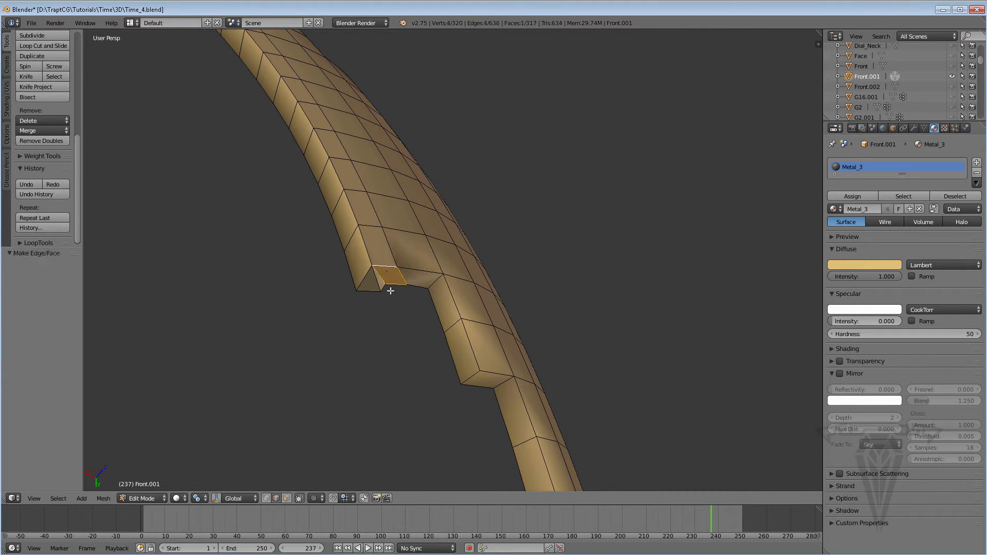
pyautogui.rightClick(363, 278)
pyautogui.press('f')
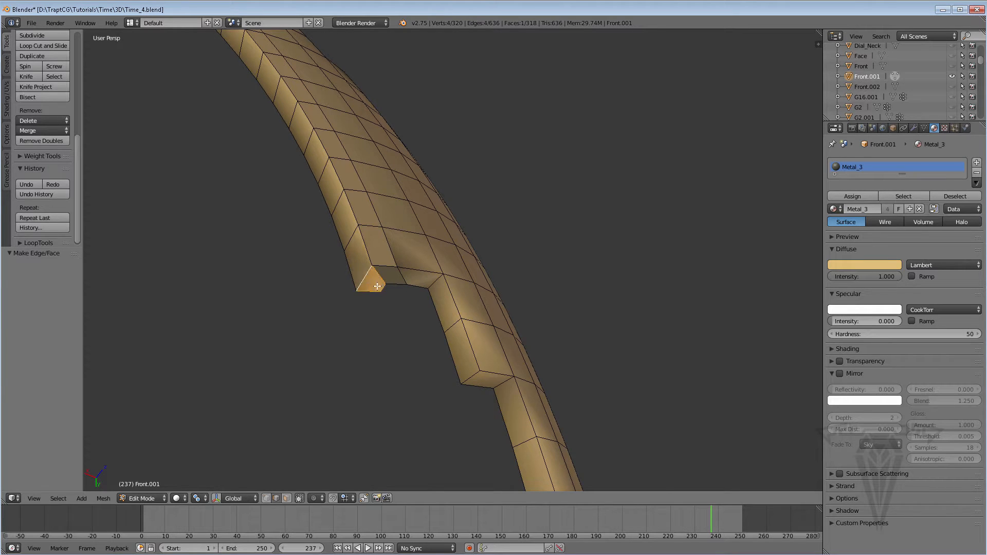
# Reveal any hidden geometry in the finished piece, then return to Object Mode and unhide all the watch's objects.
pyautogui.scroll(-6, 366, 276)
pyautogui.moveTo(379, 286); pyautogui.dragTo(105, 301, button='middle')
pyautogui.scroll(4, 465, 202)
pyautogui.moveTo(465, 202); pyautogui.dragTo(624, 295, button='middle')
pyautogui.keyDown('alt'); pyautogui.scroll(1, 624, 295); pyautogui.keyUp('alt')
pyautogui.scroll(-9, 592, 298)
pyautogui.moveTo(495, 304); pyautogui.dragTo(440, 349, button='middle')
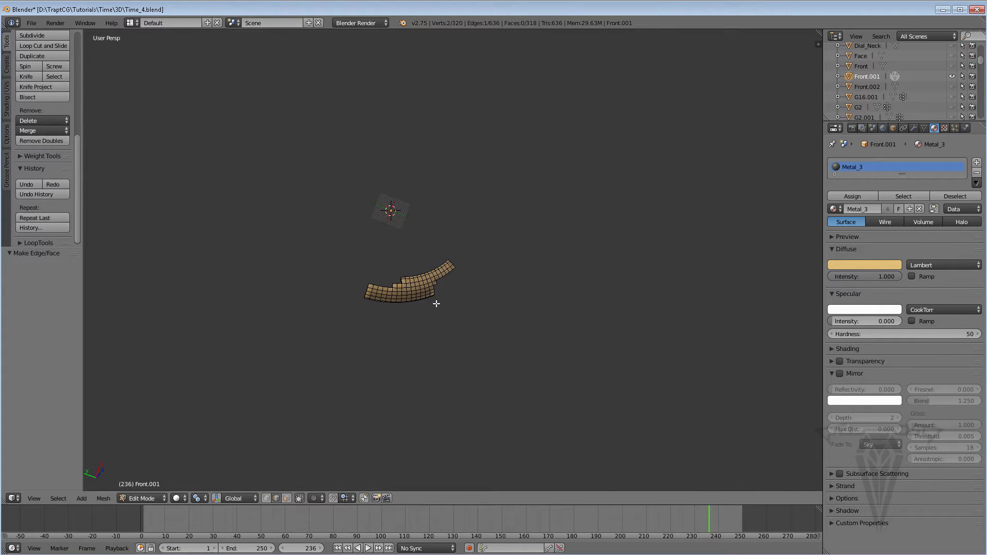
pyautogui.hotkey('alt', 'h')
pyautogui.click(146, 499)
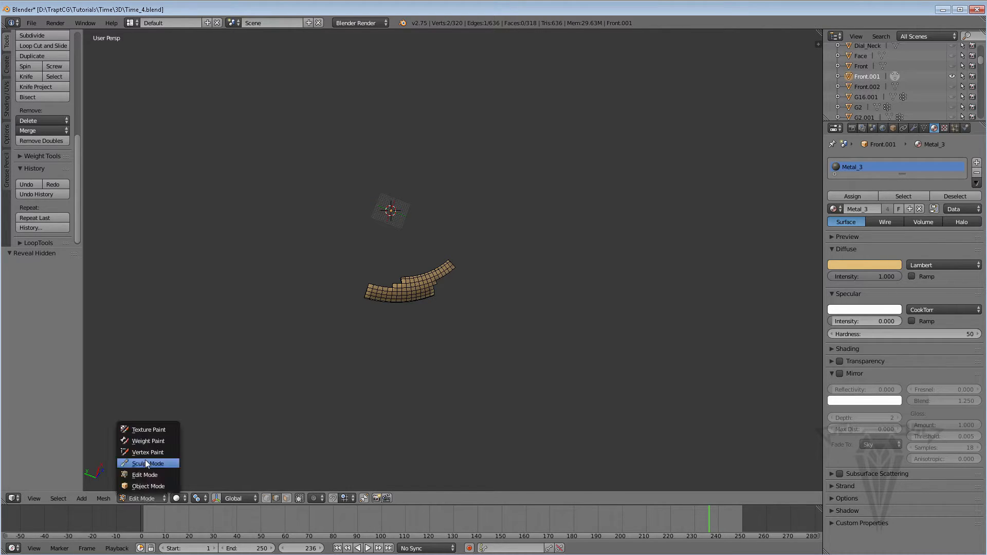
pyautogui.click(147, 486)
pyautogui.moveTo(353, 314); pyautogui.dragTo(325, 323, button='middle')
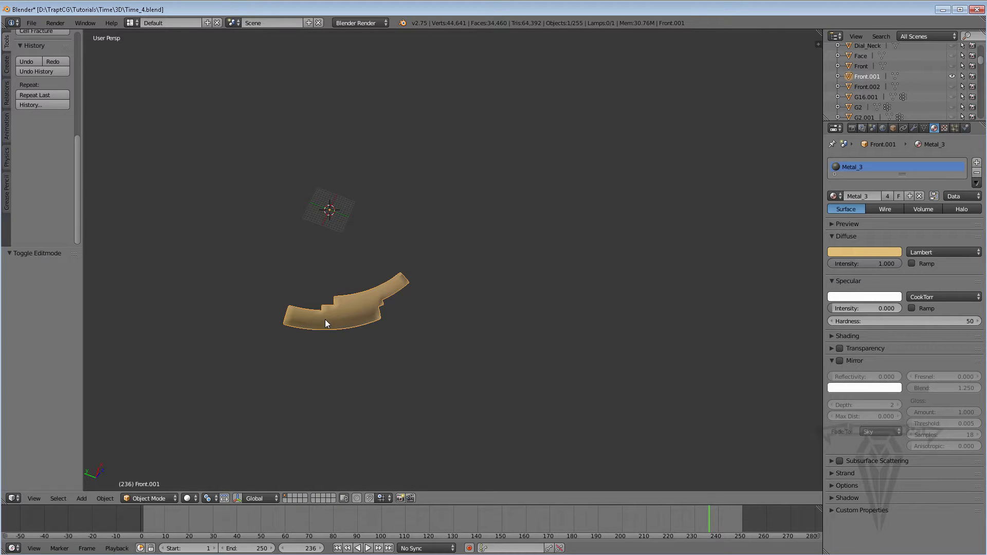
pyautogui.hotkey('alt', 'h')
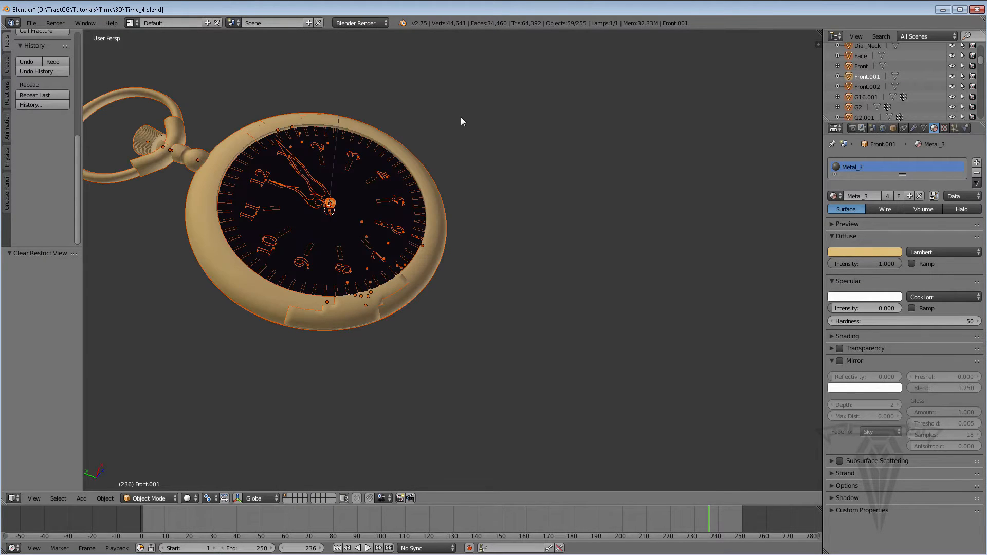
# Isolate the ring piece Front.002 by hiding all other objects and open it in Edit Mode.
pyautogui.moveTo(461, 121); pyautogui.dragTo(458, 304, button='middle')
pyautogui.rightClick(428, 291)
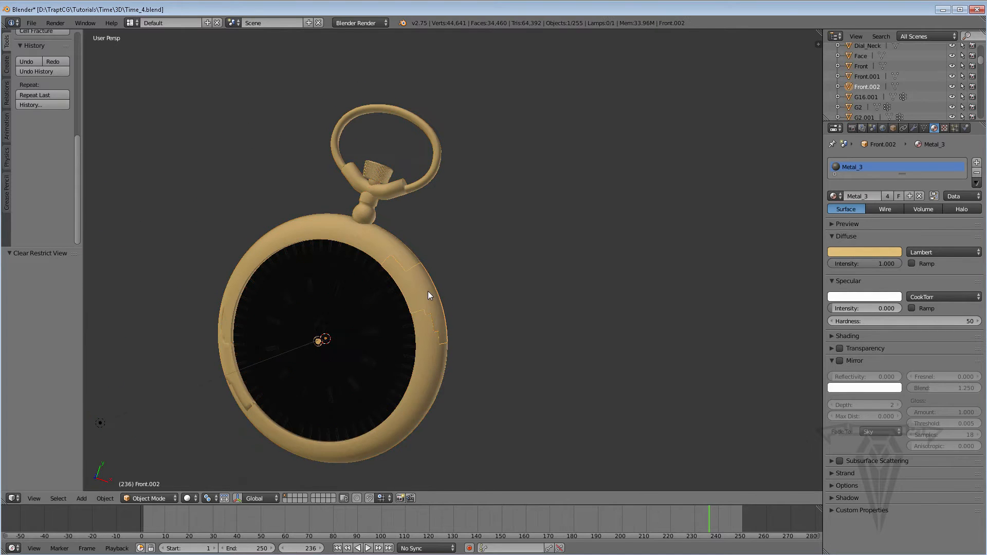
pyautogui.scroll(2, 429, 295)
pyautogui.scroll(2, 414, 238)
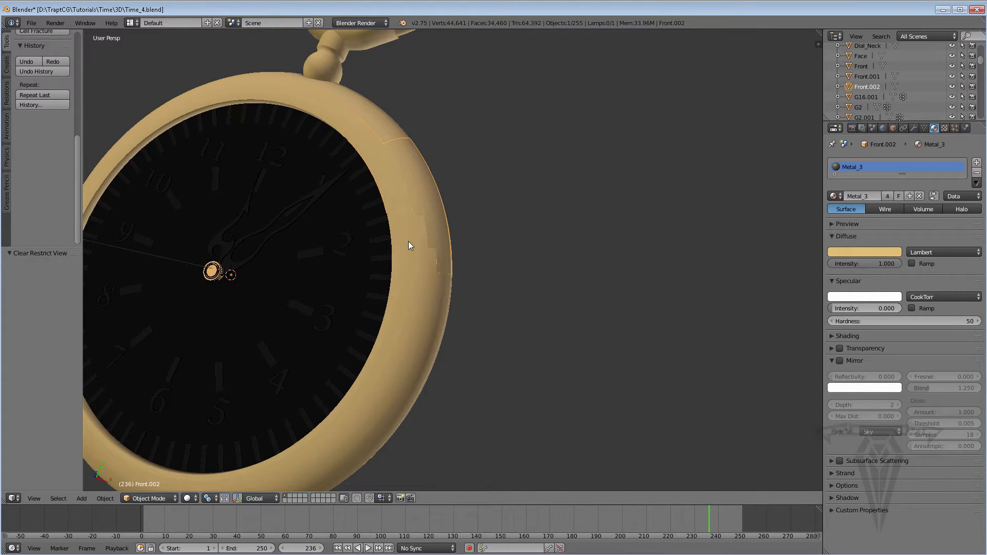
pyautogui.hotkey('shift', 'h')
pyautogui.moveTo(417, 240); pyautogui.dragTo(421, 348, button='middle')
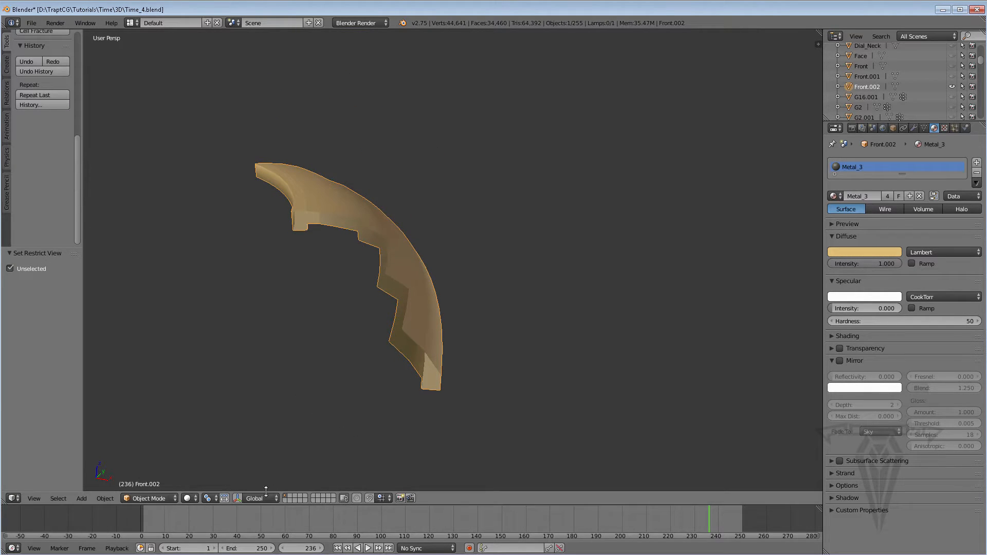
pyautogui.moveTo(350, 355); pyautogui.dragTo(374, 322, button='middle')
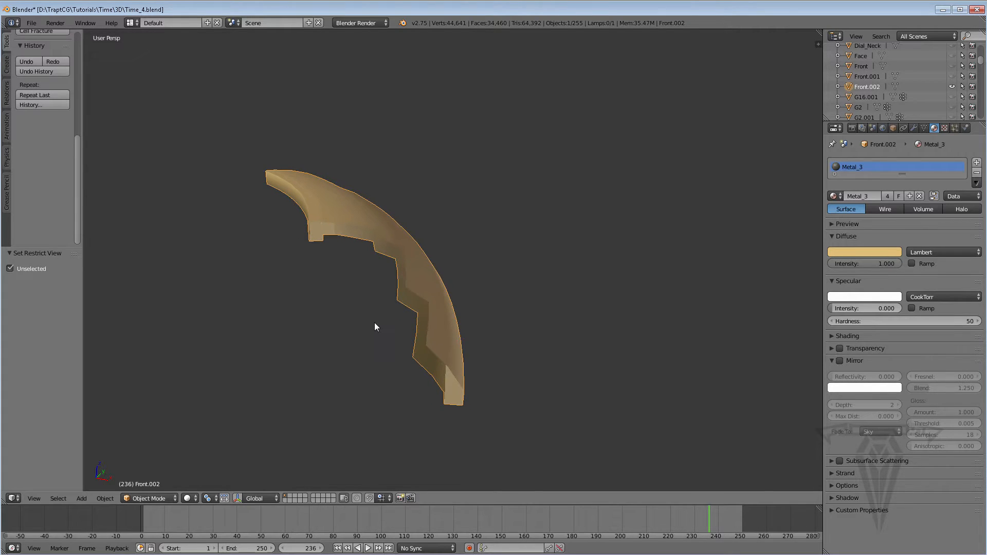
pyautogui.press('Tab')
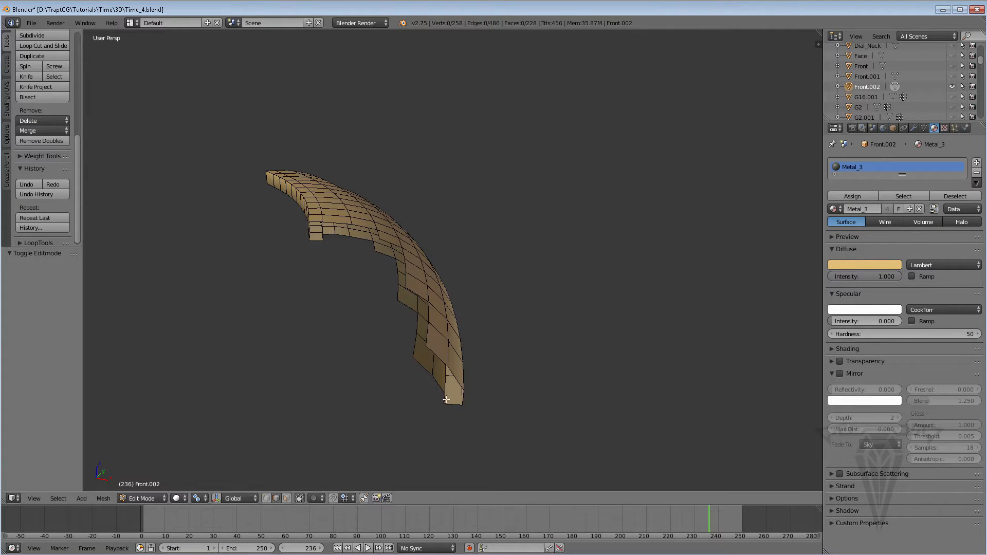
# Fill a face between opposing edges near the piece's lower end and close the open loop below it with Grid Fill.
pyautogui.moveTo(441, 353); pyautogui.dragTo(427, 340, button='middle')
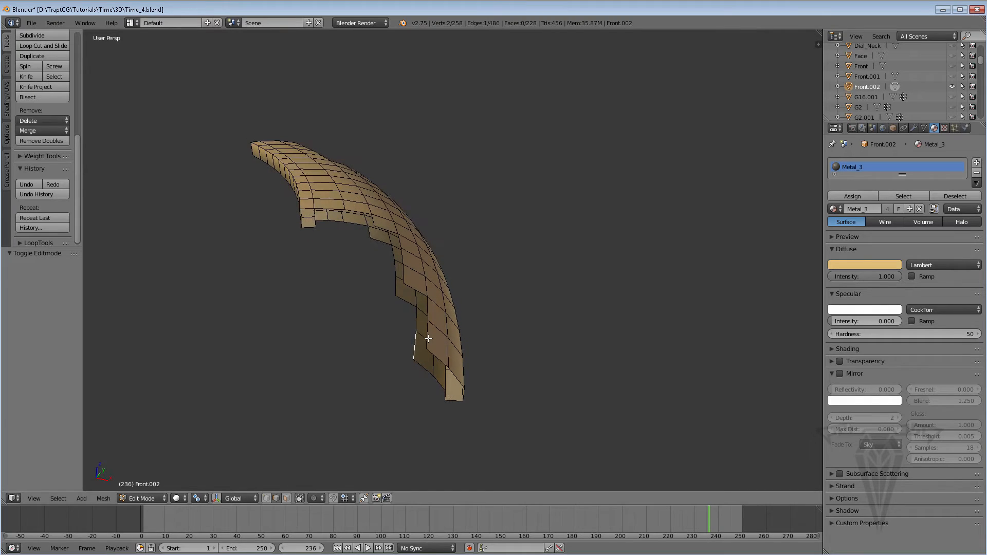
pyautogui.keyDown('shift'); pyautogui.rightClick(427, 335); pyautogui.keyUp('shift')
pyautogui.press('f')
pyautogui.keyDown('alt'); pyautogui.rightClick(424, 369); pyautogui.keyUp('alt')
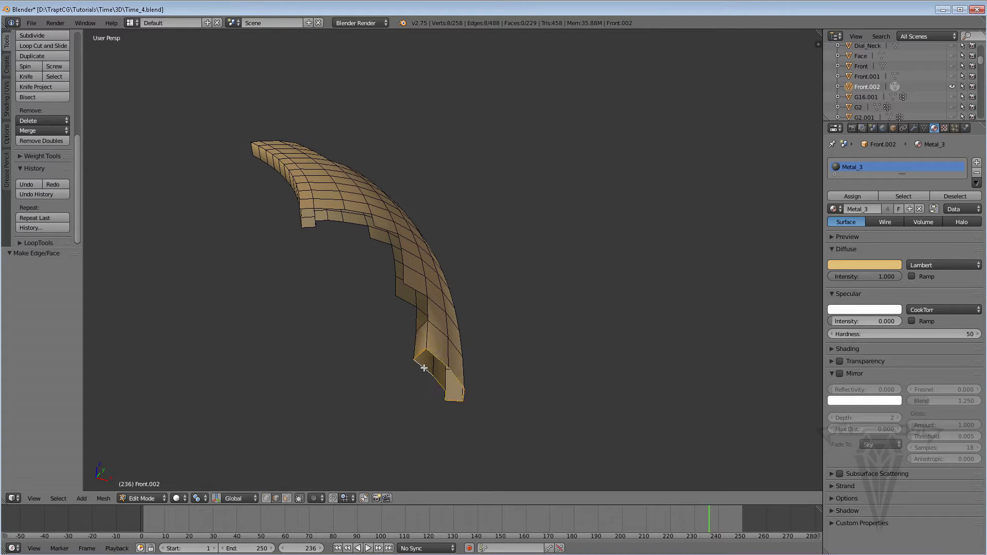
pyautogui.hotkey('ctrl', 'f')
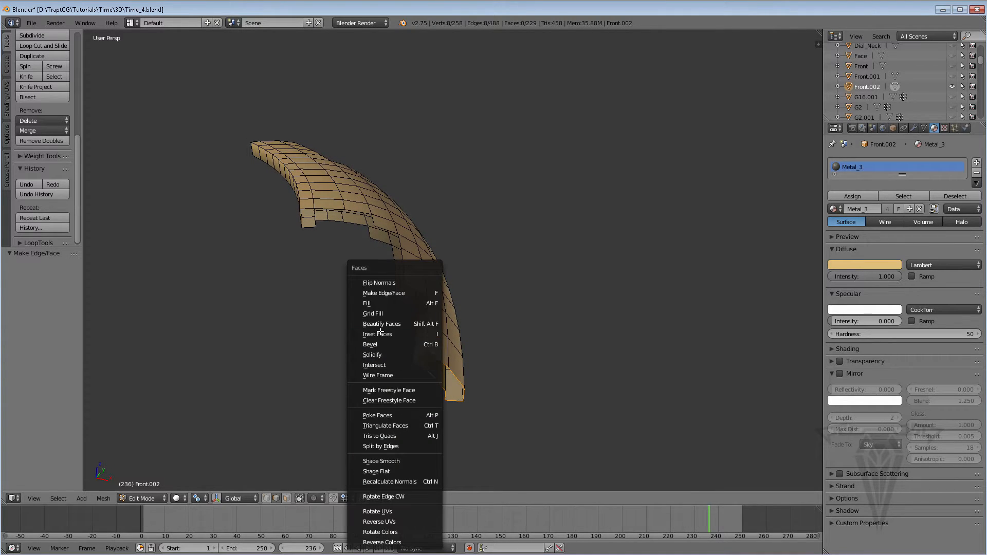
pyautogui.click(383, 314)
# Select the outer and inner edges along the stepped broken side, up to the wide notch, and connect them with Bridge Edge Loops.
pyautogui.scroll(3, 388, 324)
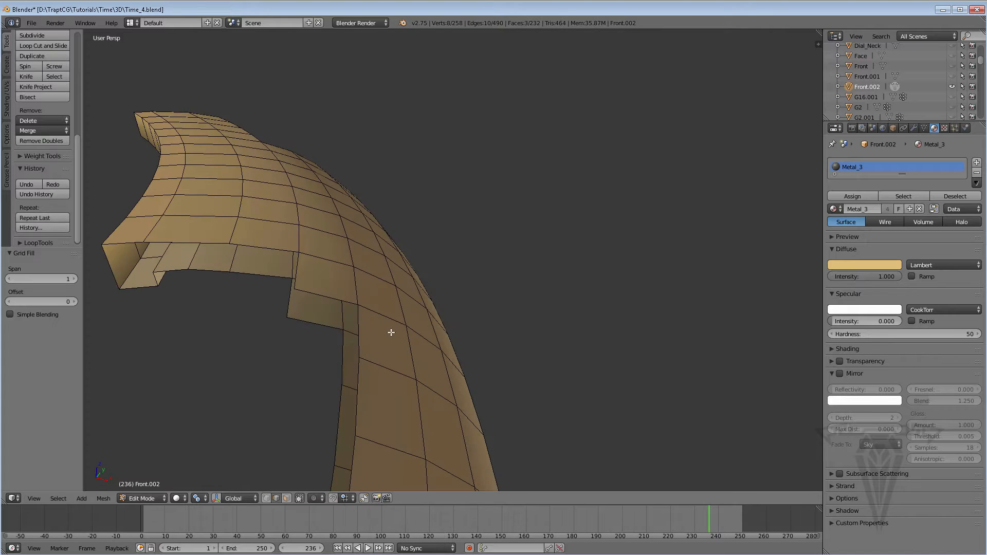
pyautogui.scroll(-3, 406, 355)
pyautogui.rightClick(437, 379)
pyautogui.moveTo(442, 361); pyautogui.dragTo(449, 369, button='middle')
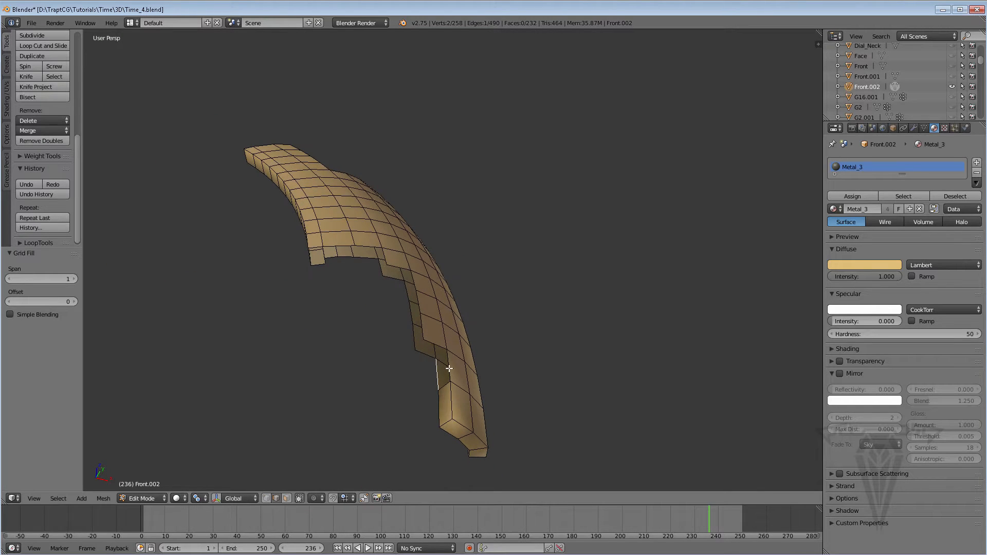
pyautogui.keyDown('shift'); pyautogui.rightClick(449, 369); pyautogui.keyUp('shift')
pyautogui.keyDown('shift'); pyautogui.rightClick(435, 344); pyautogui.keyUp('shift')
pyautogui.keyDown('shift'); pyautogui.rightClick(427, 354); pyautogui.keyUp('shift')
pyautogui.keyDown('shift'); pyautogui.rightClick(414, 334); pyautogui.keyUp('shift')
pyautogui.keyDown('shift'); pyautogui.rightClick(417, 327); pyautogui.keyUp('shift')
pyautogui.keyDown('shift'); pyautogui.rightClick(414, 315); pyautogui.keyUp('shift')
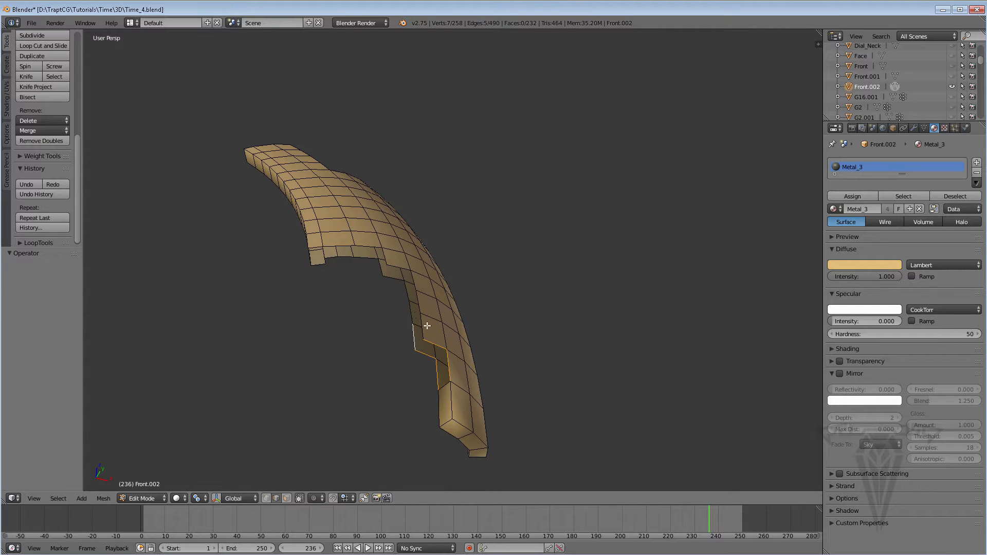
pyautogui.keyDown('shift'); pyautogui.rightClick(421, 329); pyautogui.keyUp('shift')
pyautogui.moveTo(432, 310); pyautogui.dragTo(437, 369, button='middle')
pyautogui.keyDown('shift'); pyautogui.rightClick(410, 305); pyautogui.keyUp('shift')
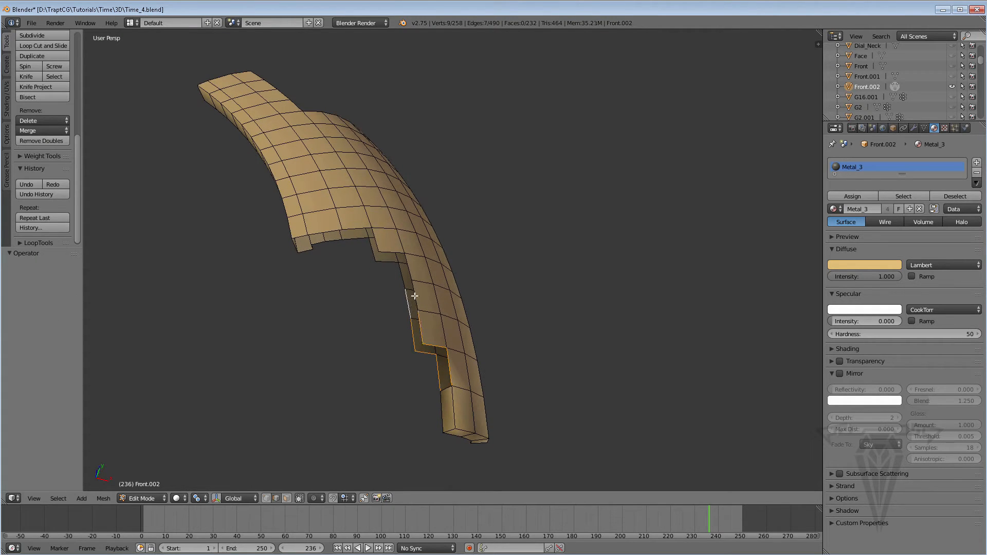
pyautogui.keyDown('shift'); pyautogui.rightClick(415, 296); pyautogui.keyUp('shift')
pyautogui.keyDown('shift'); pyautogui.rightClick(403, 279); pyautogui.keyUp('shift')
pyautogui.keyDown('shift'); pyautogui.rightClick(410, 271); pyautogui.keyUp('shift')
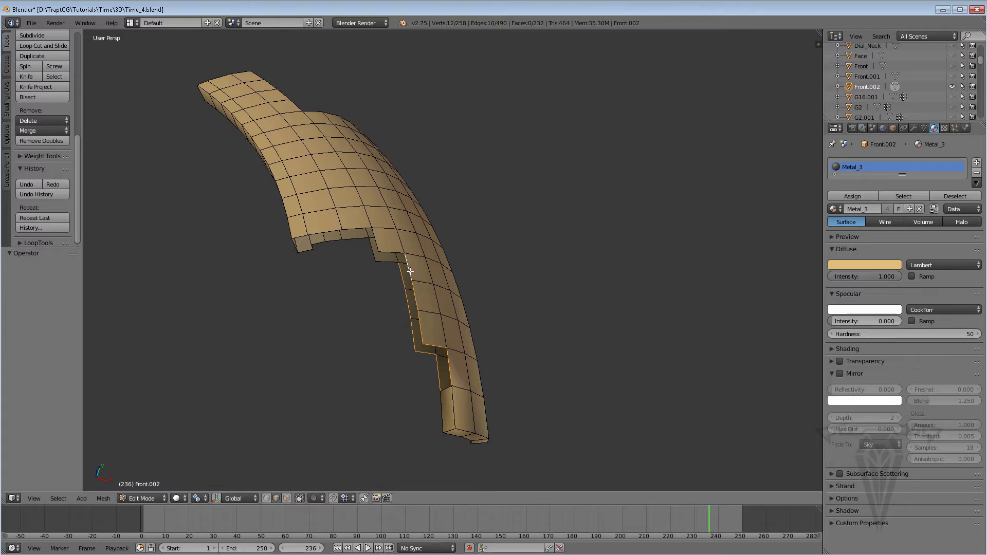
pyautogui.keyDown('shift'); pyautogui.rightClick(390, 252); pyautogui.keyUp('shift')
pyautogui.keyDown('shift'); pyautogui.rightClick(390, 260); pyautogui.keyUp('shift')
pyautogui.keyDown('shift'); pyautogui.rightClick(371, 246); pyautogui.keyUp('shift')
pyautogui.keyDown('shift'); pyautogui.rightClick(376, 242); pyautogui.keyUp('shift')
pyautogui.hotkey('ctrl', 'e')
pyautogui.click(348, 243)
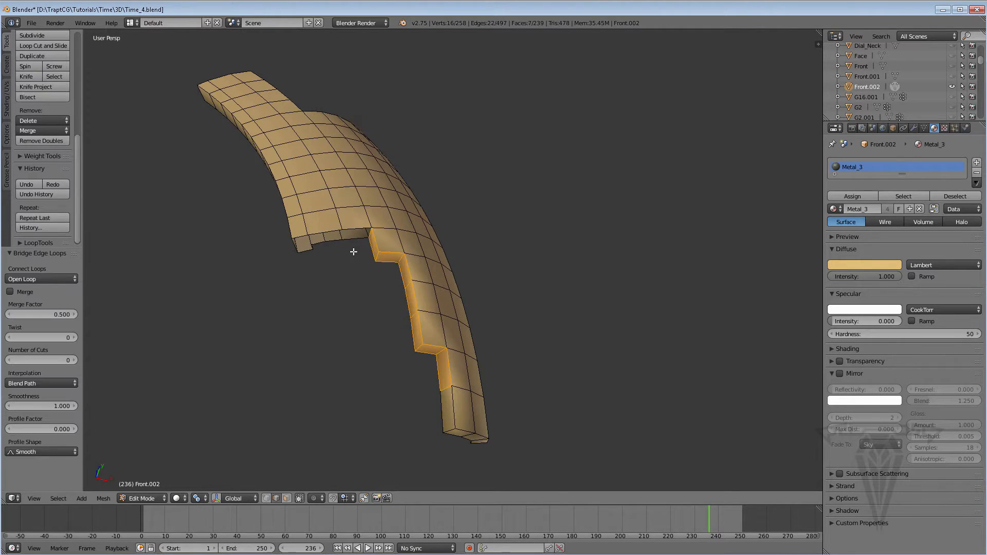
# Fill three faces between opposing outer and inner edges along the wide notch of the broken side.
pyautogui.scroll(4, 369, 260)
pyautogui.moveTo(368, 259); pyautogui.dragTo(461, 276, button='middle')
pyautogui.rightClick(469, 271)
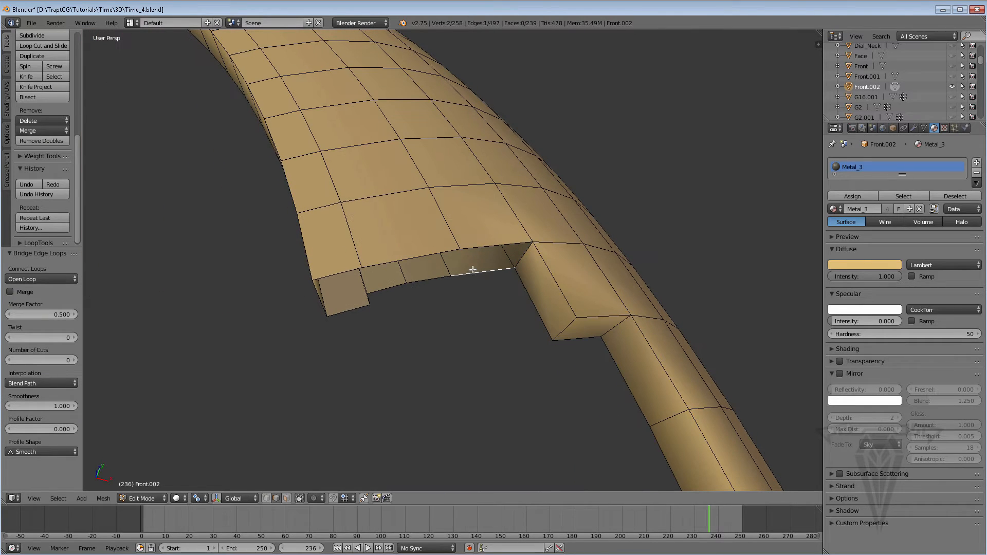
pyautogui.keyDown('shift'); pyautogui.rightClick(476, 246); pyautogui.keyUp('shift')
pyautogui.press('f')
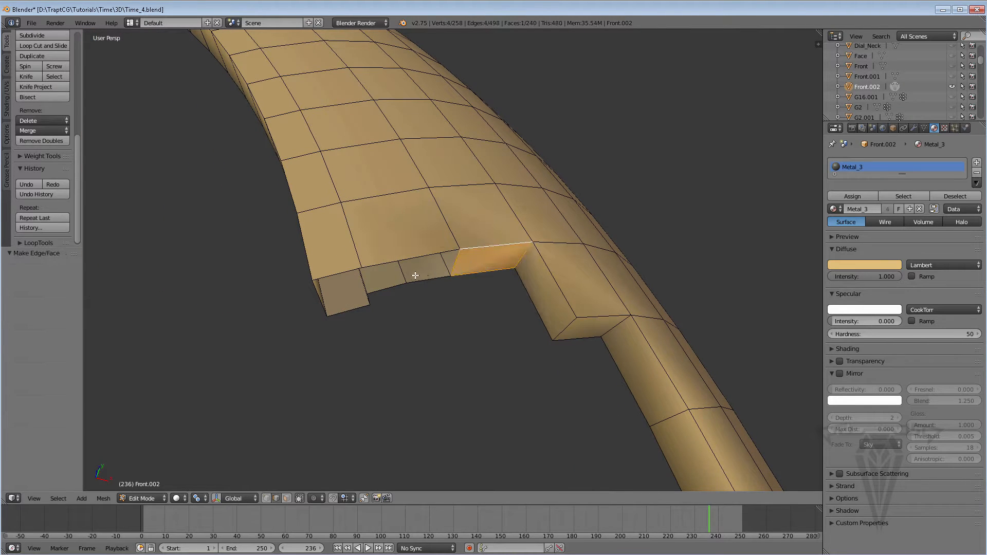
pyautogui.rightClick(430, 279)
pyautogui.keyDown('shift'); pyautogui.rightClick(407, 257); pyautogui.keyUp('shift')
pyautogui.press('f')
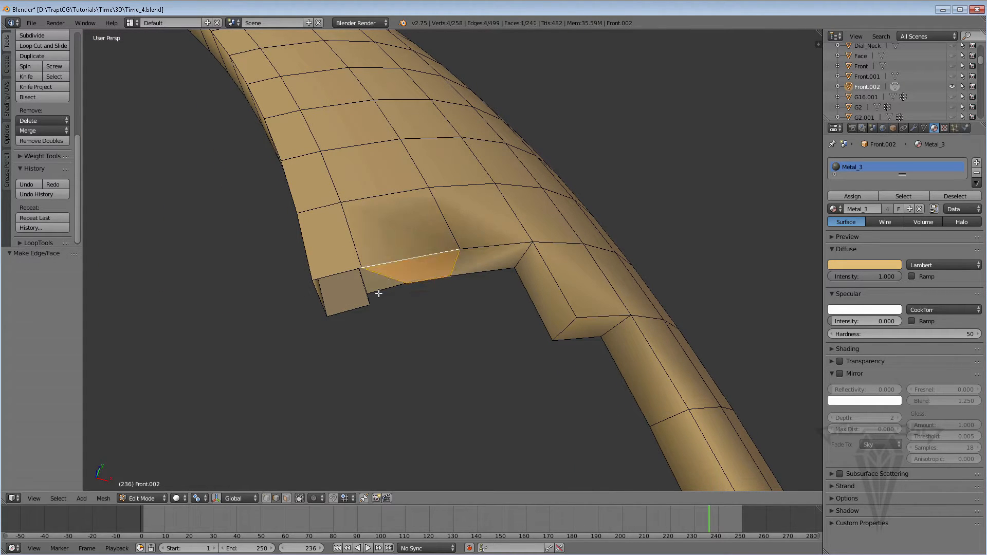
pyautogui.rightClick(379, 292)
pyautogui.keyDown('shift'); pyautogui.rightClick(342, 271); pyautogui.keyUp('shift')
pyautogui.press('f')
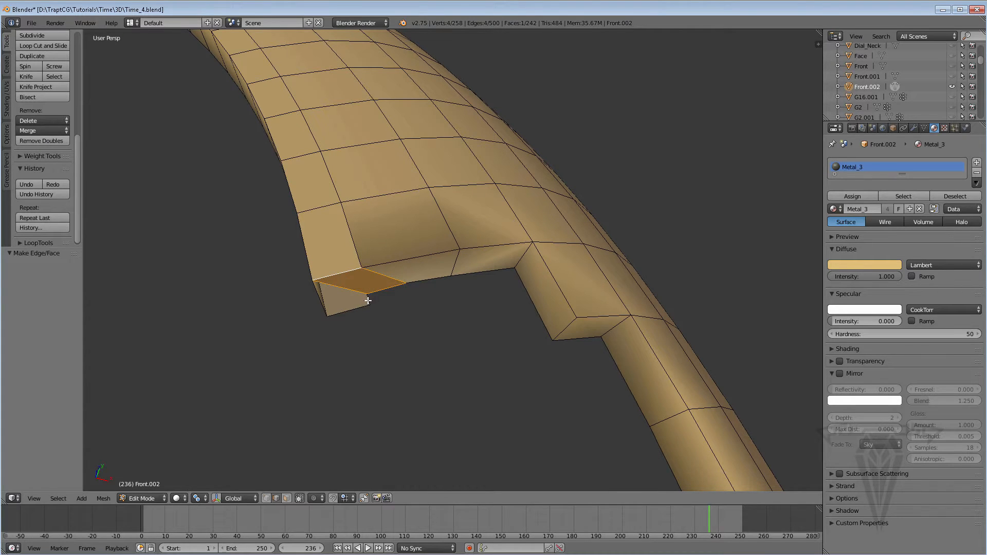
# Fill a face between the opposing edges of the remaining gap at the projecting corner of Front.002's notched broken side.
pyautogui.rightClick(368, 301)
pyautogui.moveTo(368, 301); pyautogui.dragTo(318, 304, button='middle')
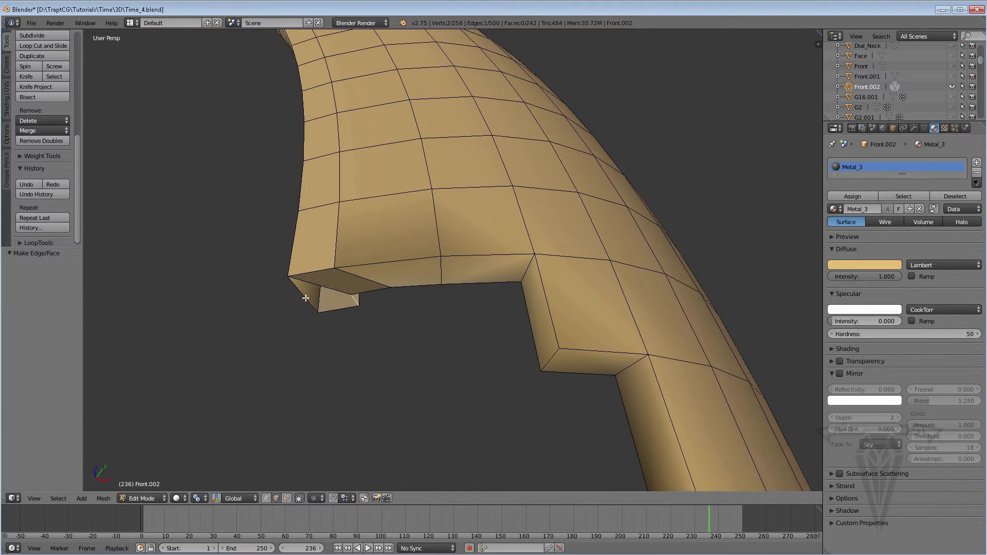
pyautogui.keyDown('shift'); pyautogui.rightClick(305, 298); pyautogui.keyUp('shift')
pyautogui.press('f')
# Fill a face at the inner corner of the opposite broken side and close the curved open loop beside it with Grid Fill.
pyautogui.scroll(-8, 385, 303)
pyautogui.moveTo(385, 303); pyautogui.dragTo(425, 256, button='middle')
pyautogui.scroll(6, 465, 279)
pyautogui.scroll(-6, 392, 218)
pyautogui.scroll(8, 403, 216)
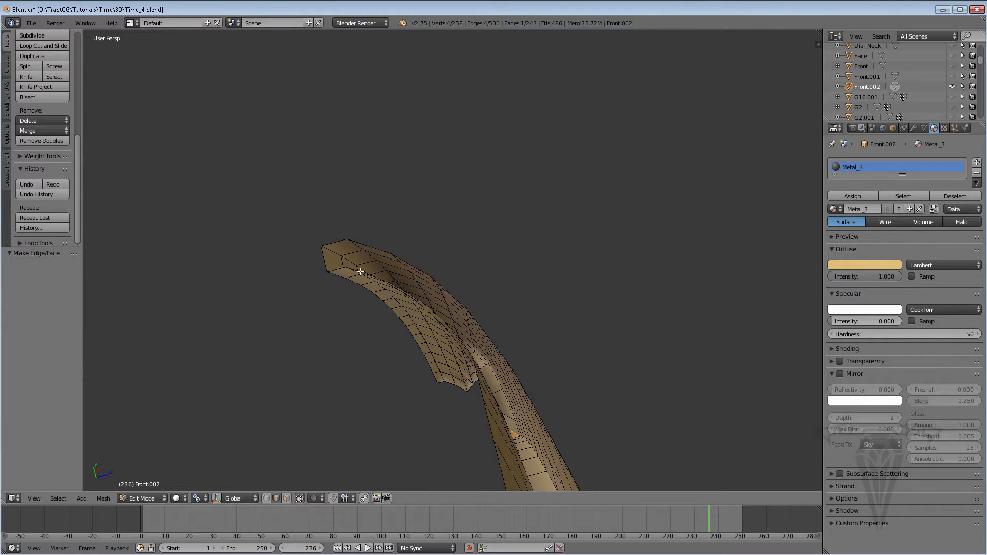
pyautogui.scroll(-8, 467, 332)
pyautogui.moveTo(434, 297); pyautogui.dragTo(520, 271, button='middle')
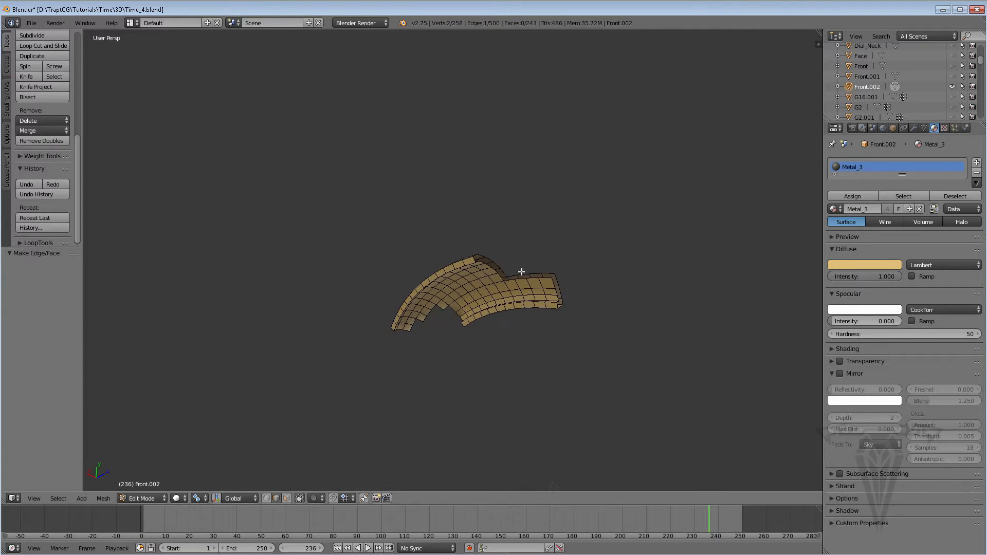
pyautogui.scroll(3, 520, 271)
pyautogui.rightClick(563, 297)
pyautogui.keyDown('shift'); pyautogui.rightClick(551, 287); pyautogui.keyUp('shift')
pyautogui.press('f')
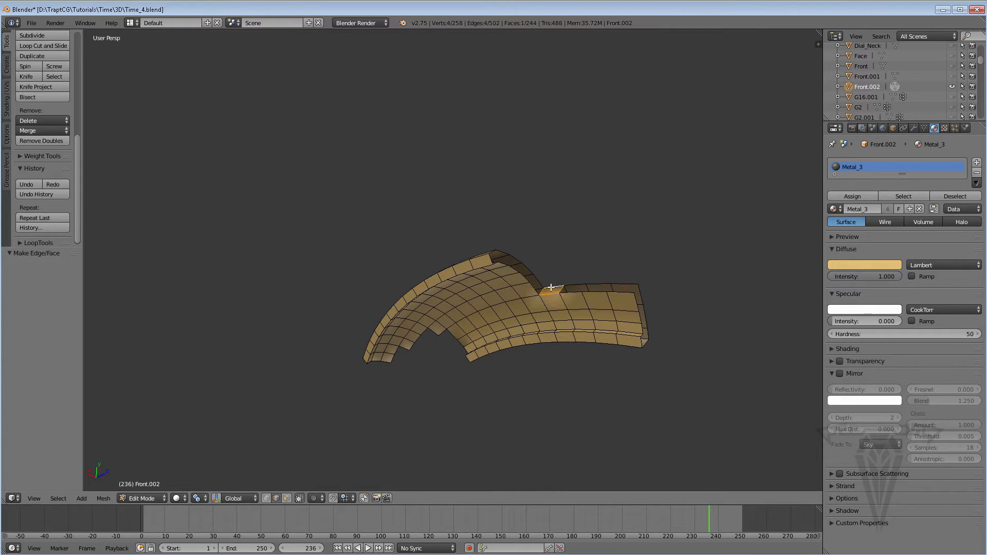
pyautogui.keyDown('alt'); pyautogui.rightClick(531, 286); pyautogui.keyUp('alt')
pyautogui.hotkey('ctrl', 'f')
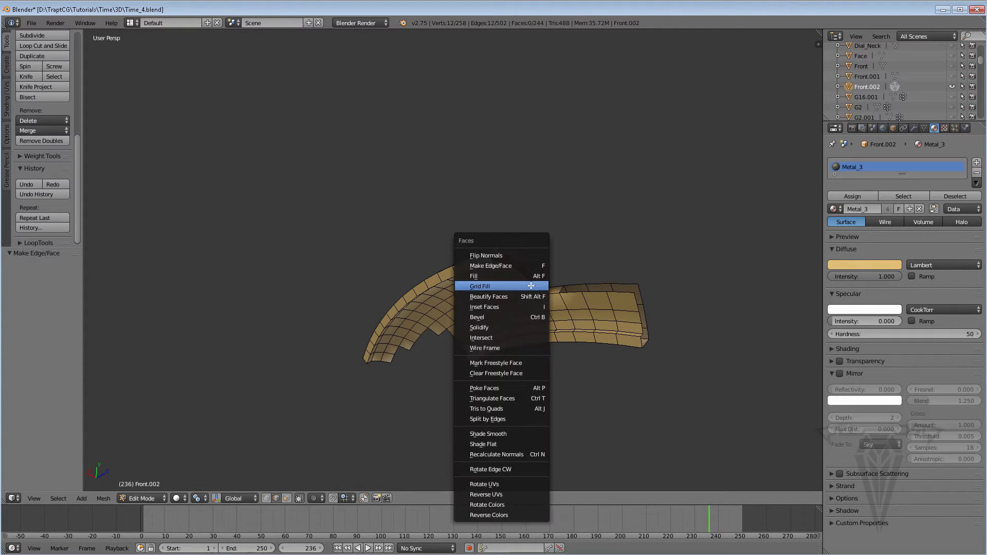
pyautogui.click(531, 286)
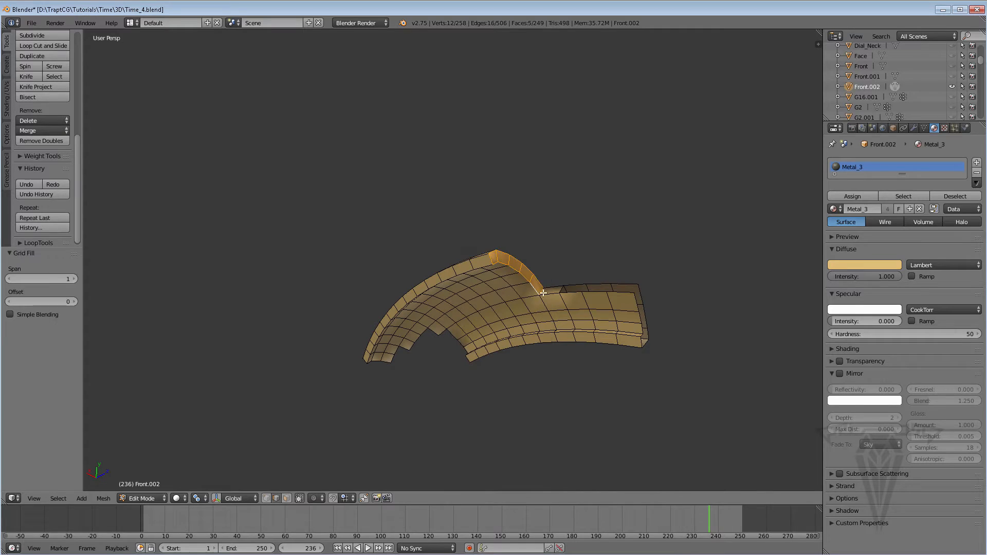
# Fill a face at the outer corner of the narrow end and close the open loop along its adjoining long edge with Grid Fill.
pyautogui.rightClick(635, 302)
pyautogui.keyDown('shift'); pyautogui.rightClick(636, 297); pyautogui.keyUp('shift')
pyautogui.press('f')
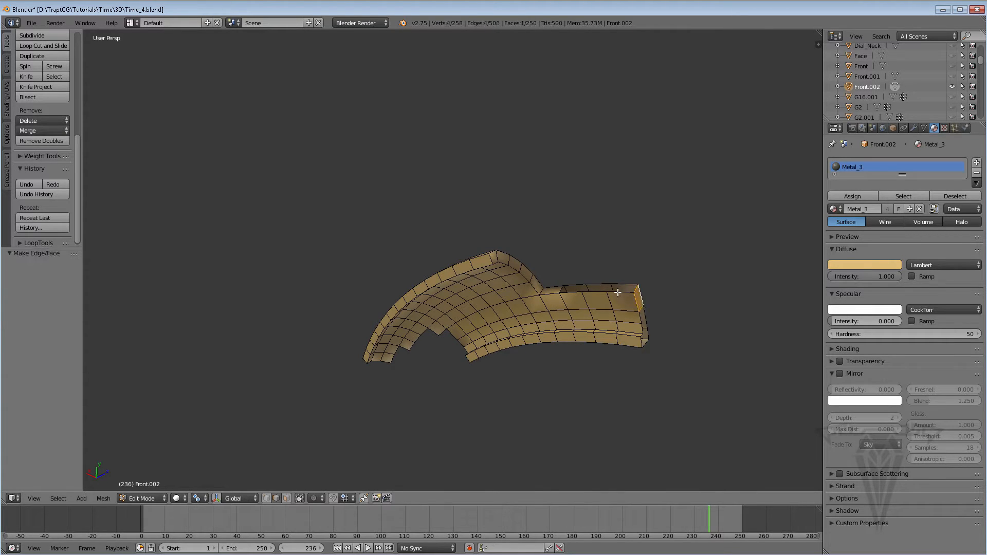
pyautogui.keyDown('alt'); pyautogui.rightClick(617, 292); pyautogui.keyUp('alt')
pyautogui.hotkey('ctrl', 'f')
pyautogui.click(617, 292)
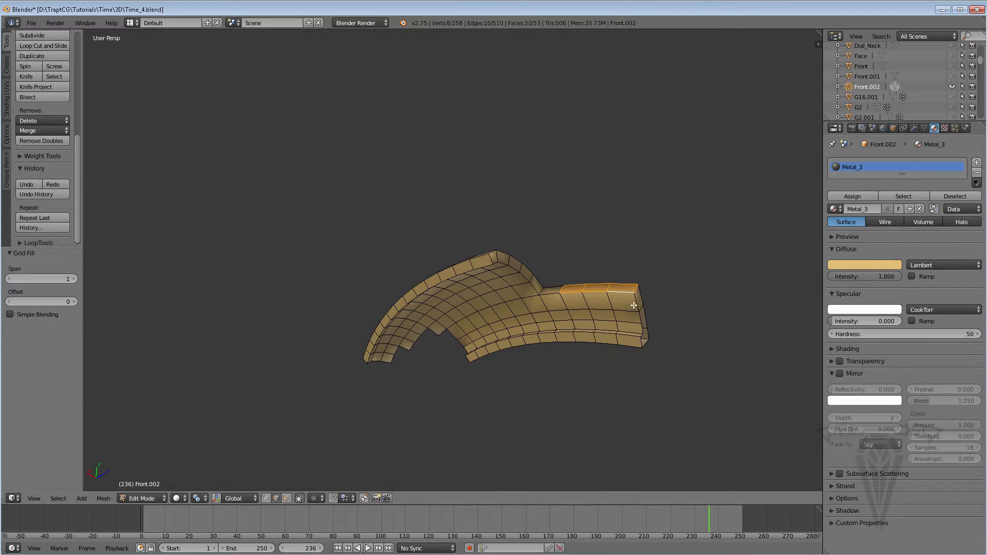
# Fill three more faces between opposing outer and inner edges to close the rest of the narrow end.
pyautogui.rightClick(637, 306)
pyautogui.moveTo(638, 307); pyautogui.dragTo(530, 309, button='middle')
pyautogui.scroll(3, 659, 308)
pyautogui.moveTo(468, 310); pyautogui.dragTo(529, 314, button='middle')
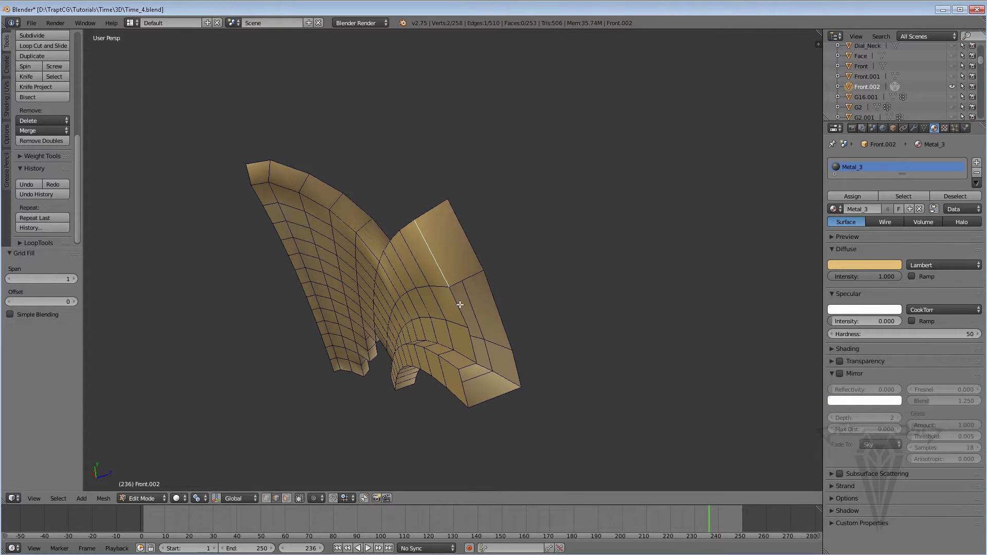
pyautogui.rightClick(459, 305)
pyautogui.keyDown('shift'); pyautogui.rightClick(500, 308); pyautogui.keyUp('shift')
pyautogui.press('f')
pyautogui.rightClick(475, 352)
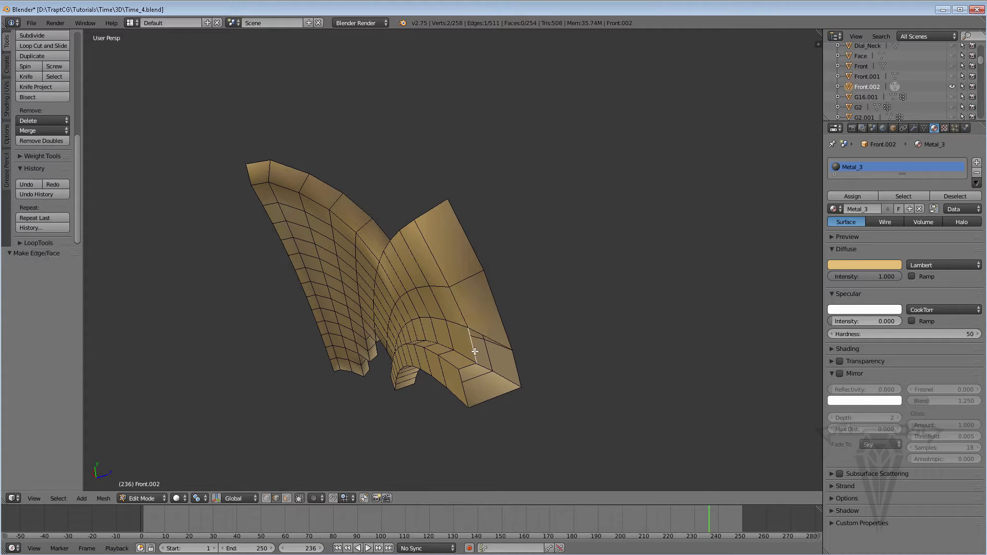
pyautogui.keyDown('shift'); pyautogui.rightClick(517, 370); pyautogui.keyUp('shift')
pyautogui.press('f')
pyautogui.rightClick(497, 395)
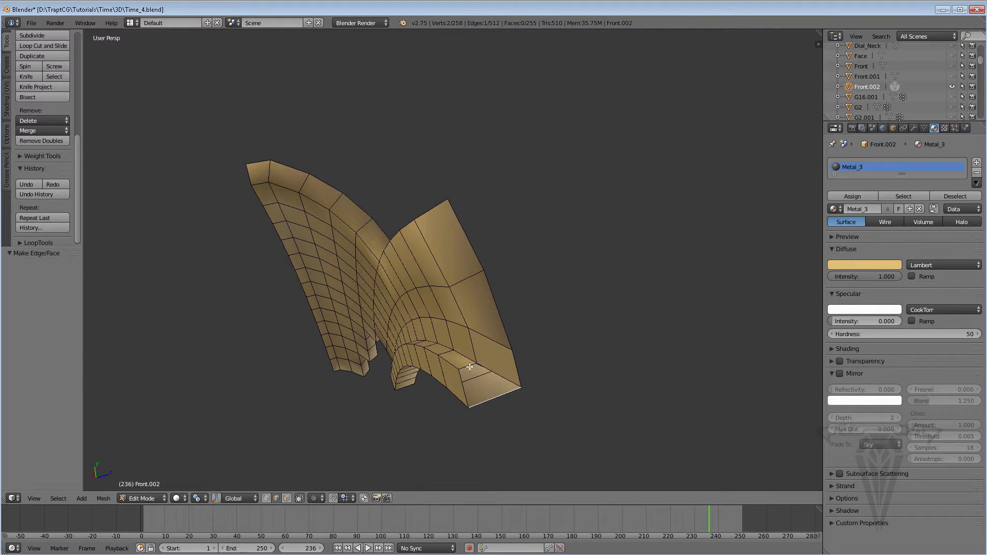
pyautogui.keyDown('shift'); pyautogui.rightClick(470, 367); pyautogui.keyUp('shift')
pyautogui.press('f')
# Select the whole Front.002 mesh and run Remove Doubles on its vertices.
pyautogui.scroll(-7, 470, 364)
pyautogui.moveTo(439, 263); pyautogui.dragTo(244, 312, button='middle')
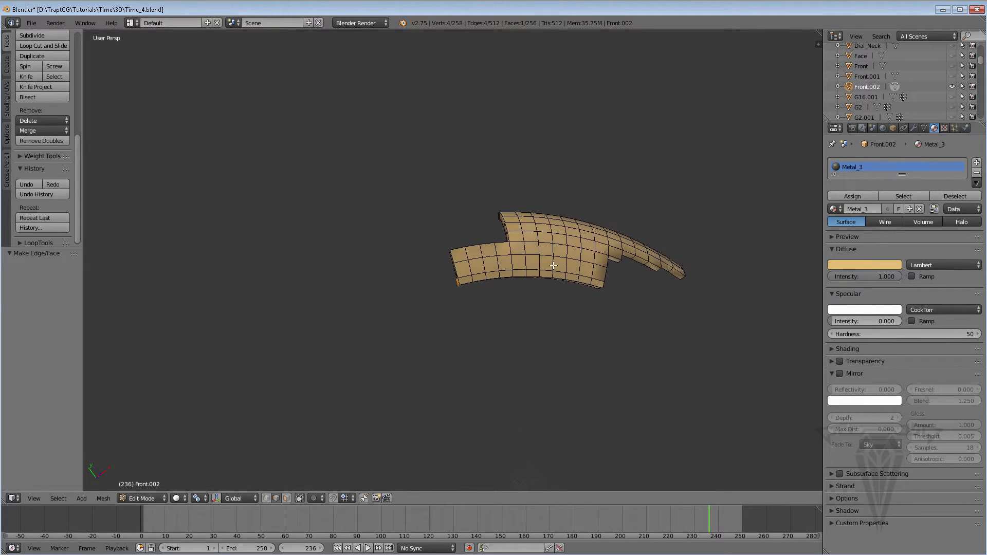
pyautogui.scroll(-4, 555, 267)
pyautogui.moveTo(584, 269); pyautogui.dragTo(280, 260, button='middle')
pyautogui.scroll(4, 570, 275)
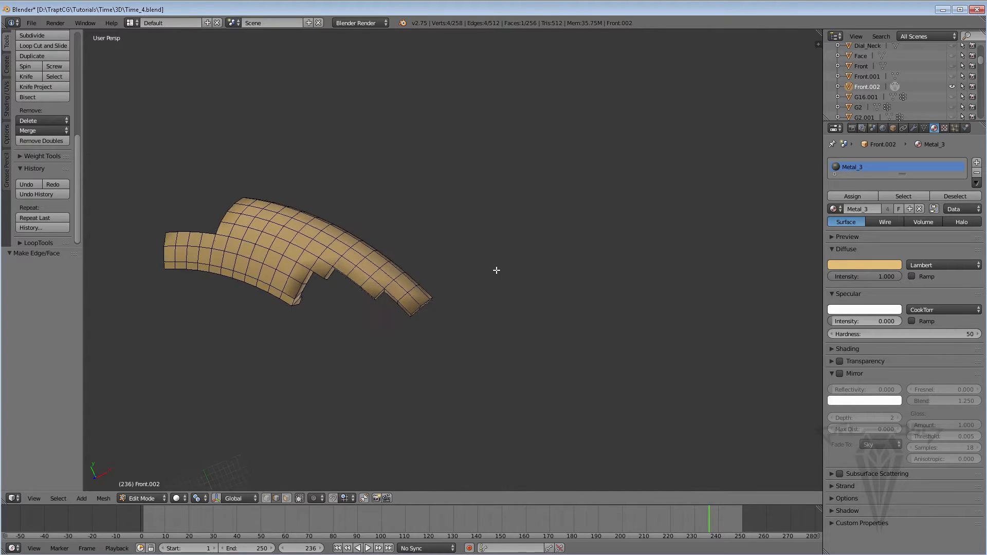
pyautogui.keyDown('shift'); pyautogui.moveTo(497, 271); pyautogui.dragTo(510, 272, button='middle'); pyautogui.keyUp('shift')
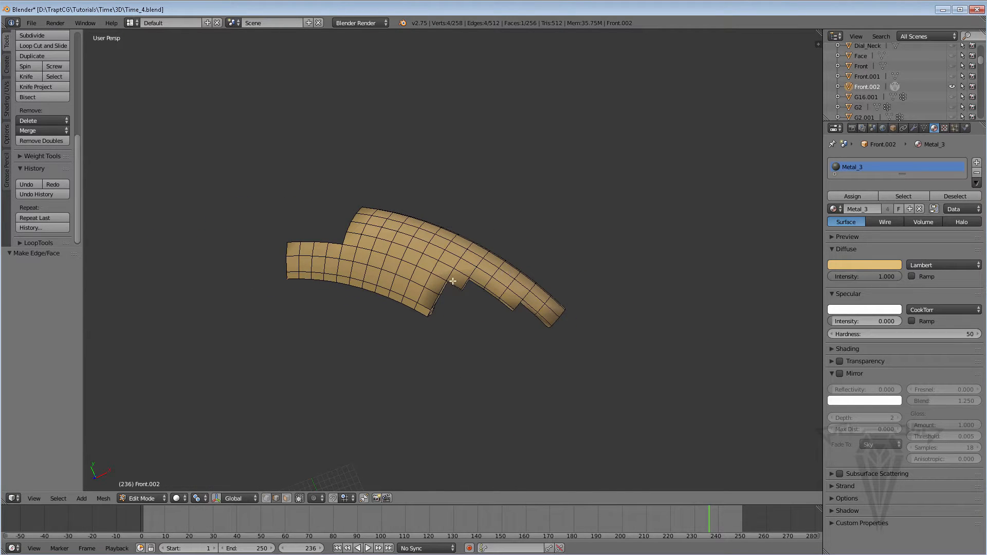
pyautogui.moveTo(453, 281); pyautogui.dragTo(351, 450, button='middle')
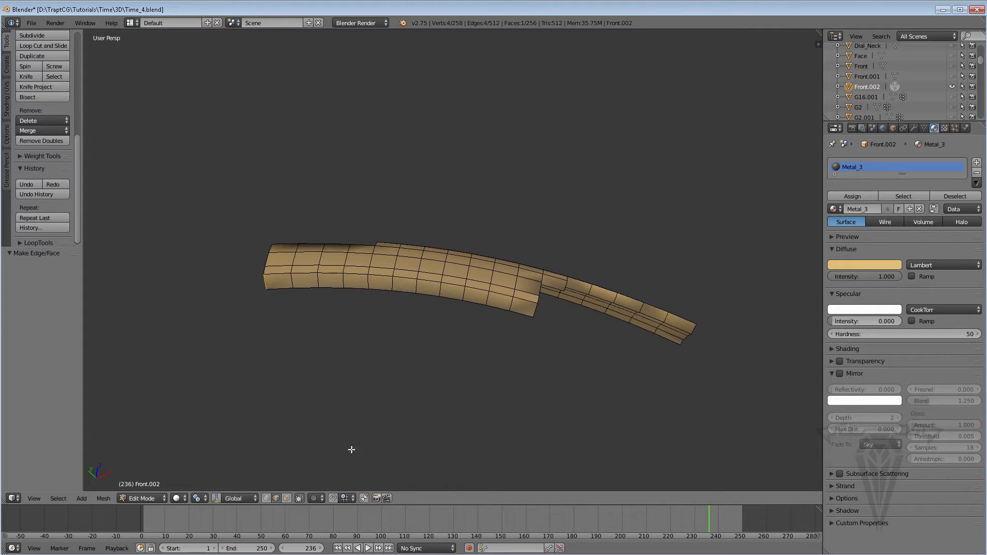
pyautogui.press('a')
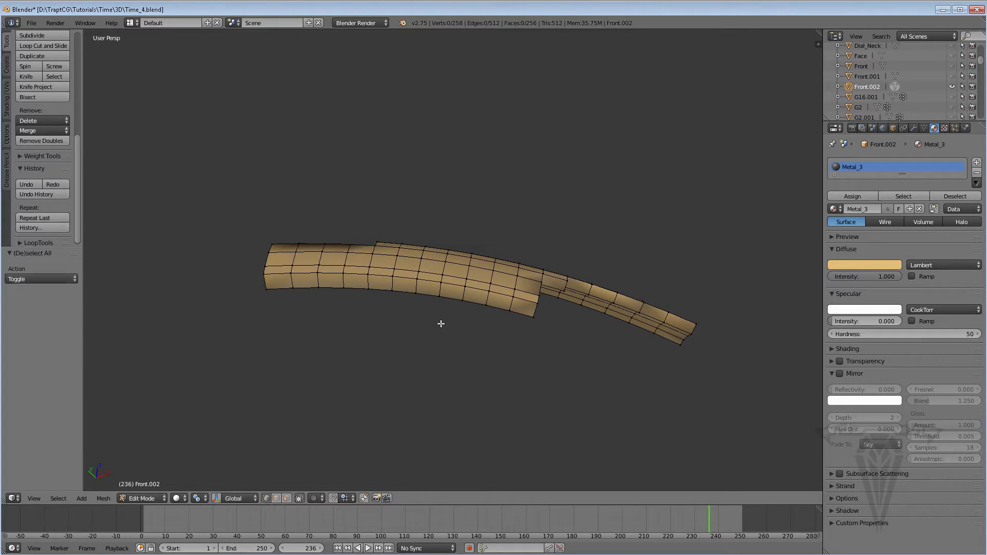
pyautogui.press('a')
pyautogui.moveTo(459, 318); pyautogui.dragTo(466, 296, button='middle')
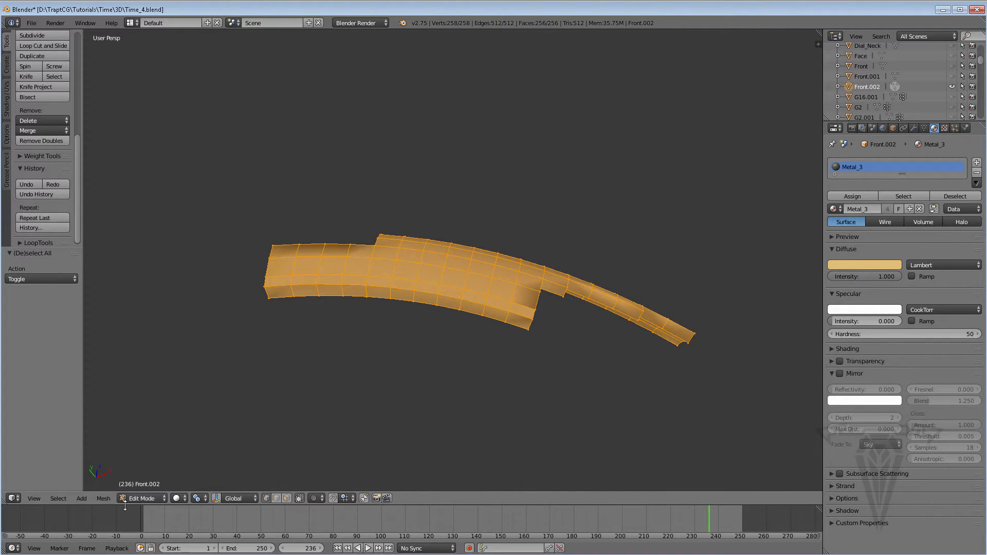
pyautogui.click(108, 499)
pyautogui.moveTo(155, 365)
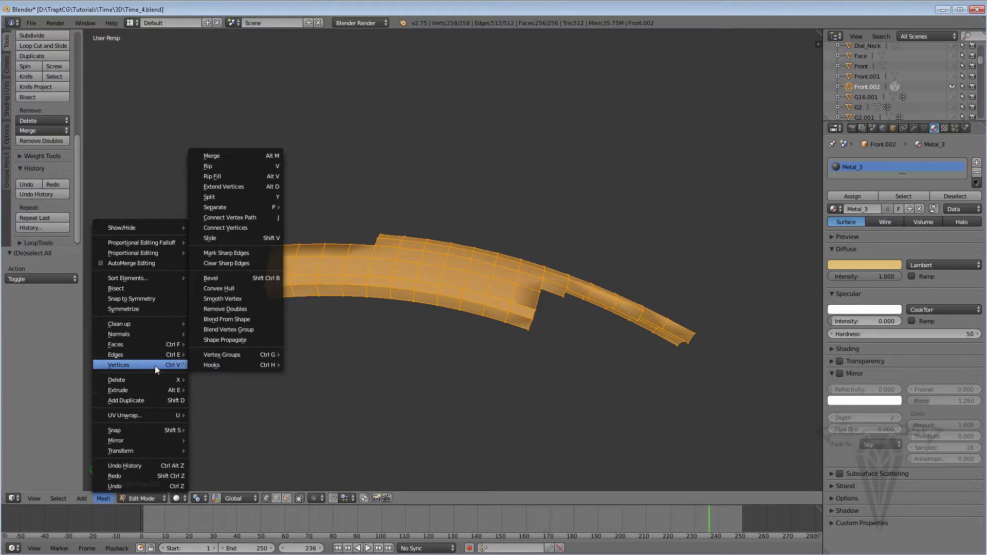
pyautogui.click(236, 309)
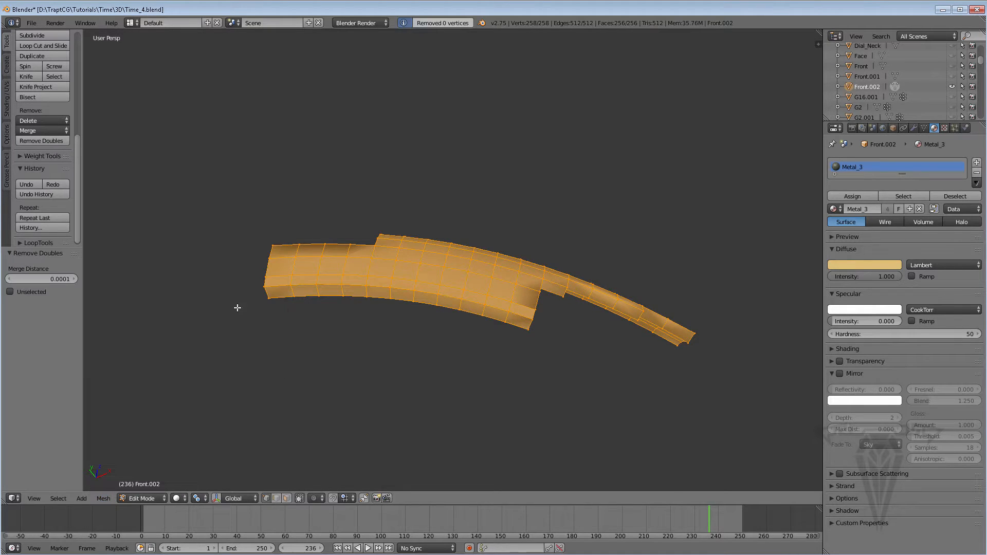
# Return Front.002 to Object Mode and unhide all the other watch parts.
pyautogui.moveTo(392, 238); pyautogui.dragTo(200, 157, button='middle')
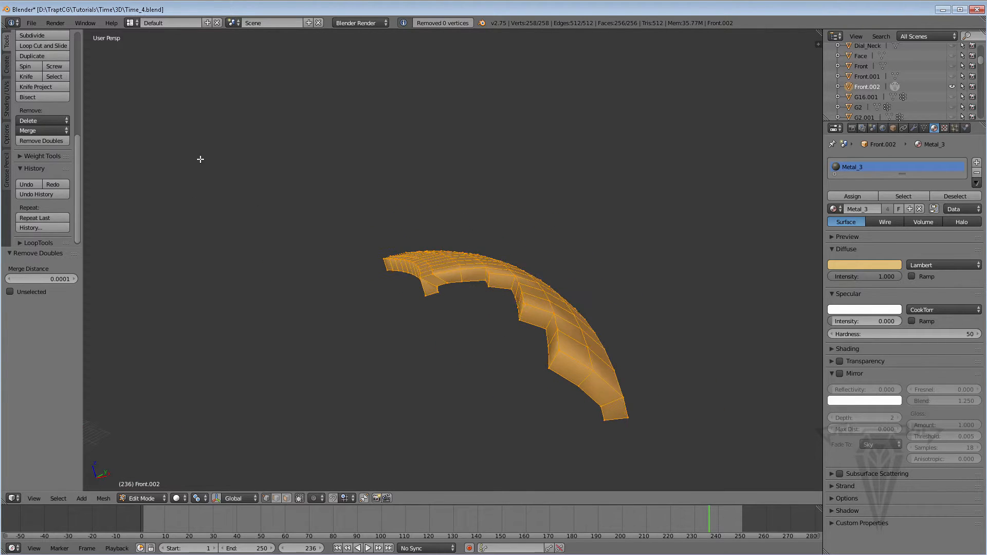
pyautogui.moveTo(456, 301); pyautogui.dragTo(570, 287, button='middle')
pyautogui.scroll(-6, 442, 268)
pyautogui.scroll(4, 442, 266)
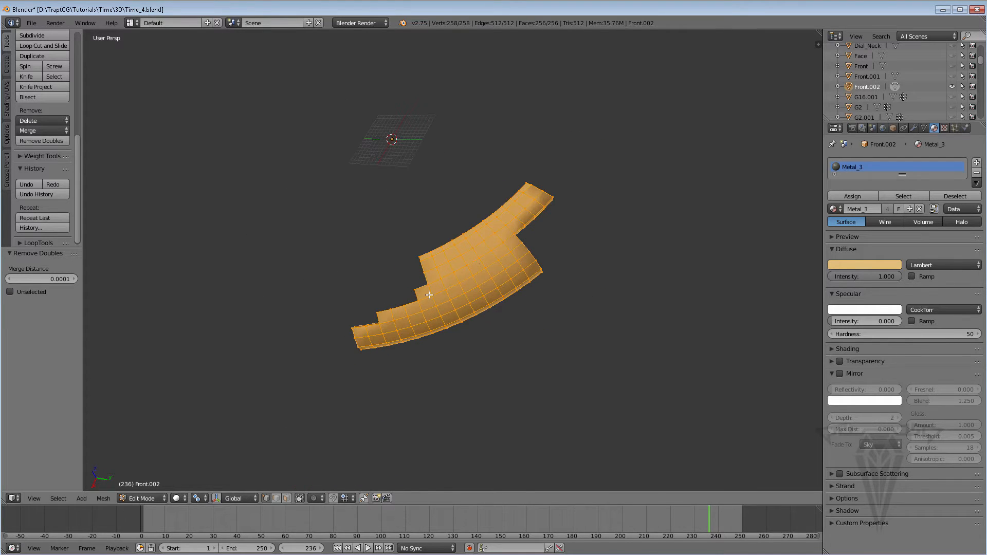
pyautogui.press('Tab')
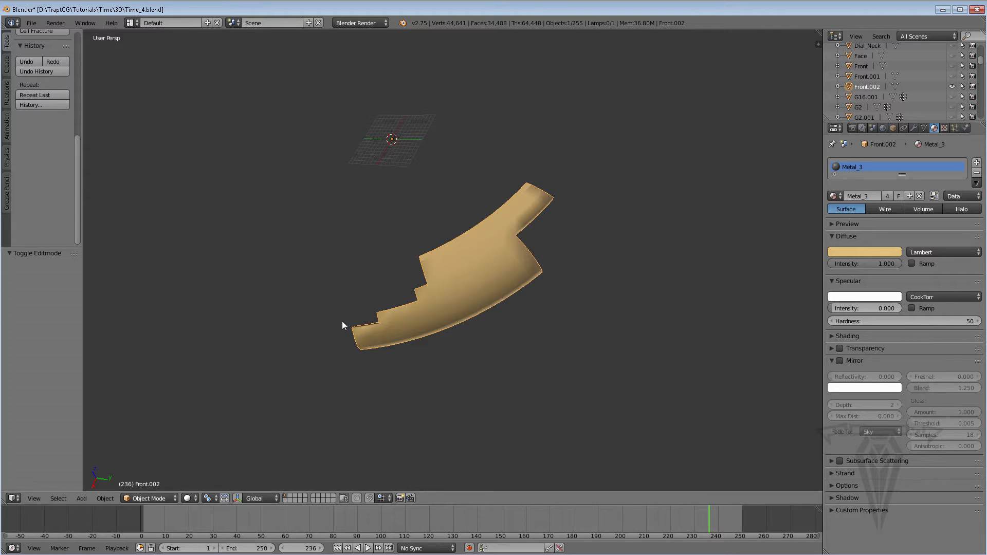
pyautogui.hotkey('alt', 'h')
# Save the watch scene to the existing file Time_4.blend.
pyautogui.scroll(-5, 342, 325)
pyautogui.moveTo(350, 315); pyautogui.dragTo(696, 289, button='middle')
pyautogui.scroll(3, 489, 169)
pyautogui.keyDown('shift'); pyautogui.moveTo(403, 155); pyautogui.dragTo(396, 239, button='middle'); pyautogui.keyUp('shift')
pyautogui.moveTo(399, 174); pyautogui.dragTo(391, 253, button='middle')
pyautogui.scroll(2, 402, 207)
pyautogui.moveTo(385, 247); pyautogui.dragTo(377, 211, button='middle')
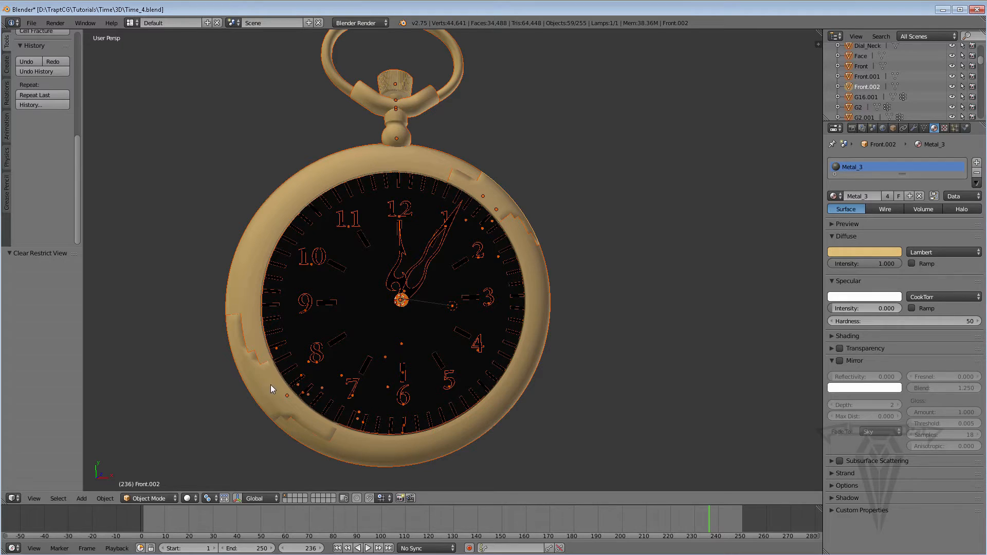
pyautogui.click(31, 23)
pyautogui.click(44, 102)
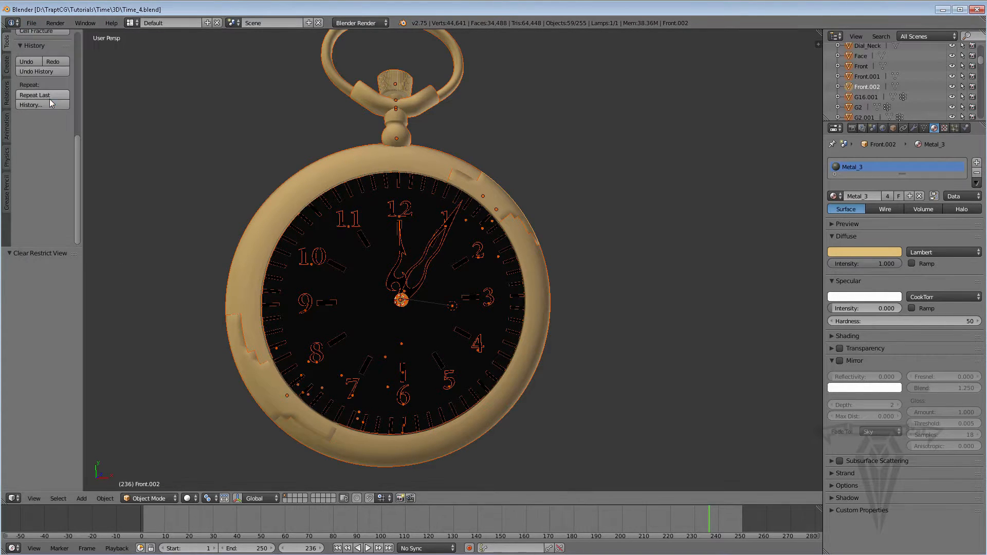
# Select the ring piece Front.001 and look up the fracture add-ons in User Preferences by searching for "fracture".
pyautogui.keyDown('shift'); pyautogui.moveTo(354, 264); pyautogui.dragTo(380, 277, button='middle'); pyautogui.keyUp('shift')
pyautogui.rightClick(310, 361)
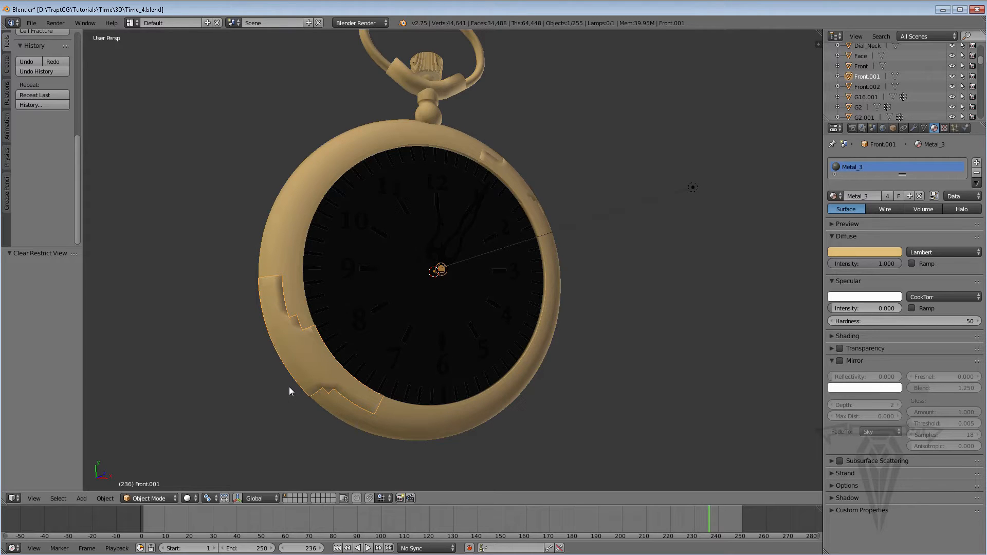
pyautogui.click(31, 22)
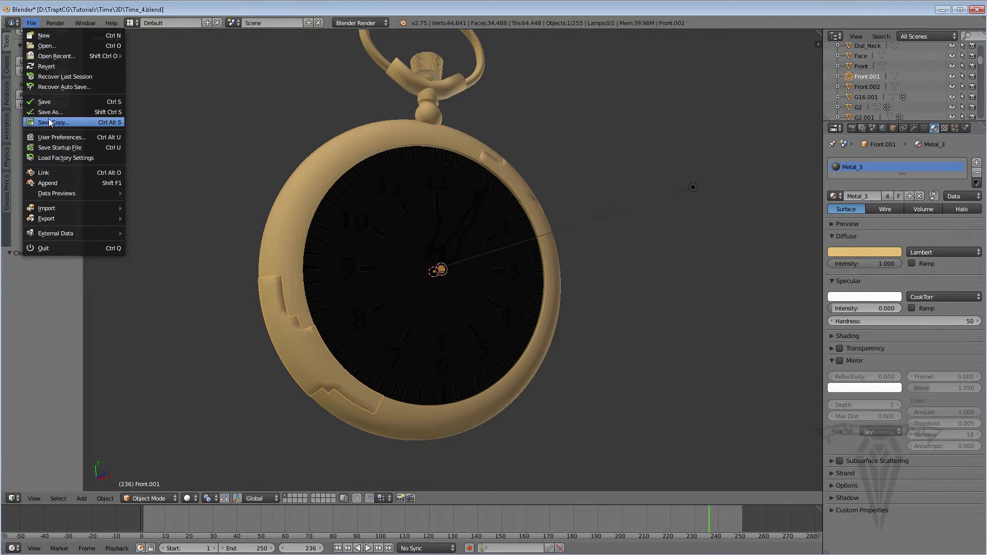
pyautogui.click(31, 23)
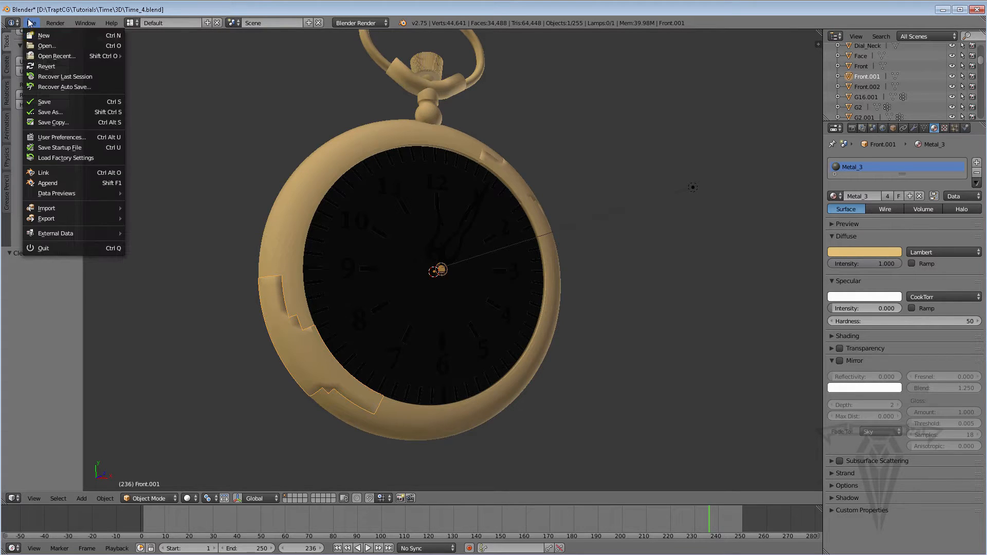
pyautogui.click(61, 137)
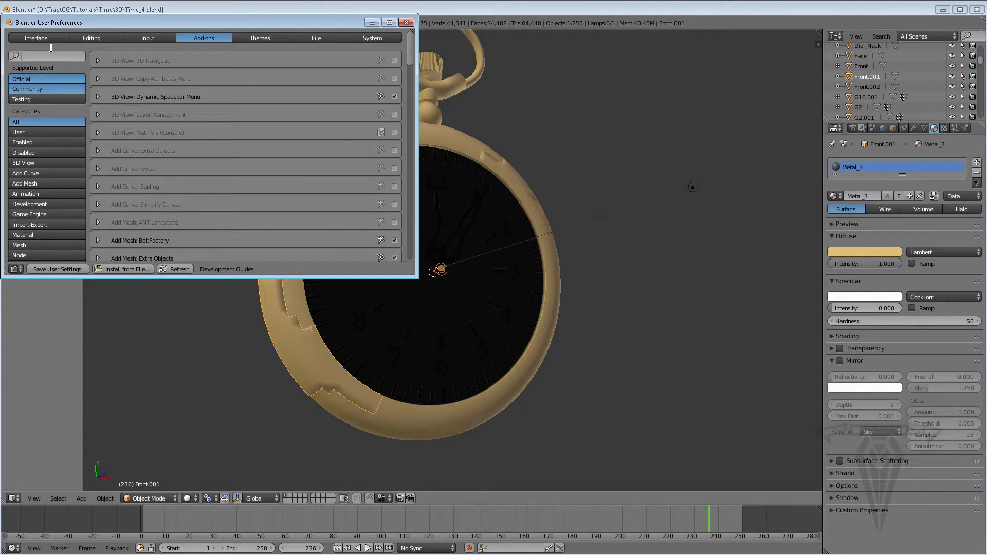
pyautogui.write('fracture')
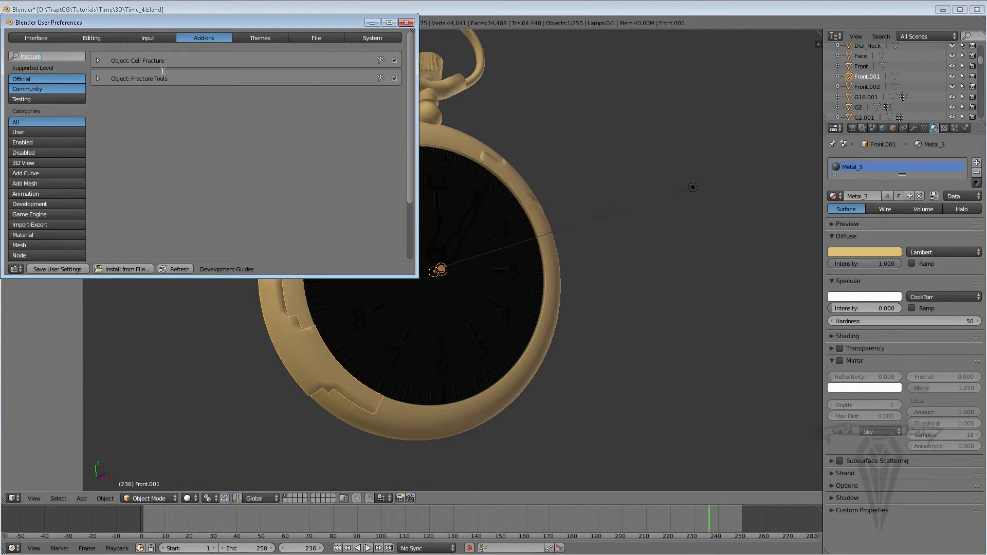
pyautogui.click(406, 22)
# Isolate the ring piece Front.001 by selecting it and hiding all other objects.
pyautogui.scroll(3, 341, 323)
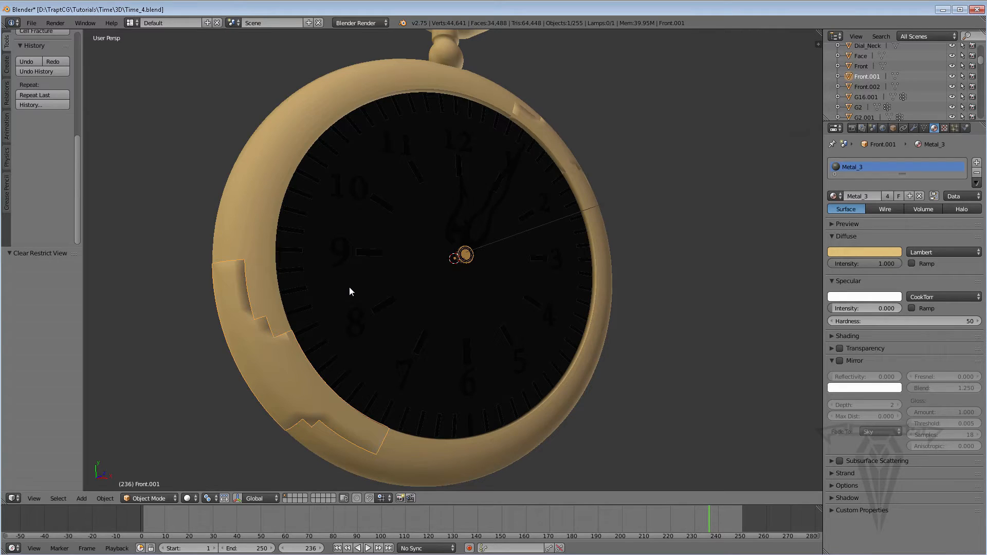
pyautogui.keyDown('shift'); pyautogui.moveTo(302, 323); pyautogui.dragTo(319, 327, button='middle'); pyautogui.keyUp('shift')
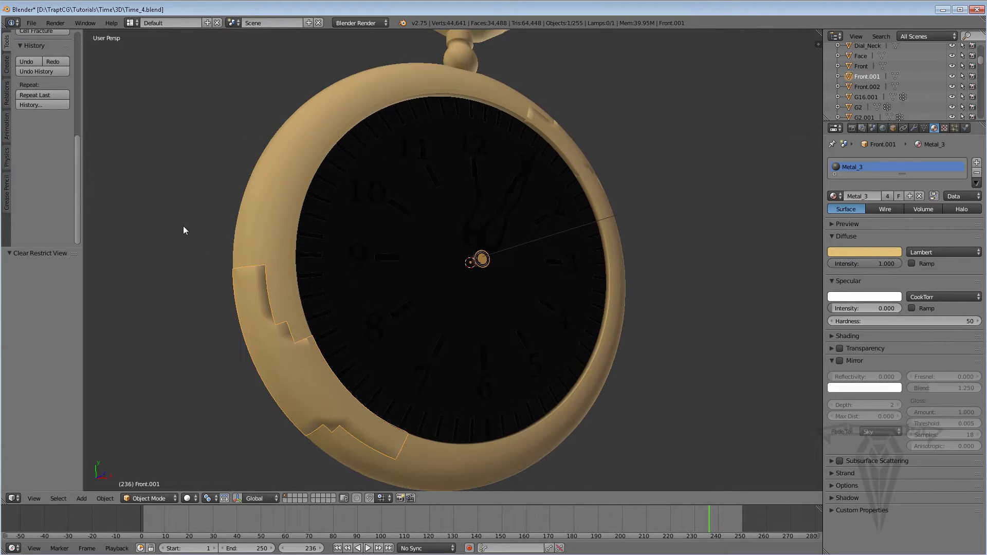
pyautogui.moveTo(75, 185); pyautogui.dragTo(77, 19)
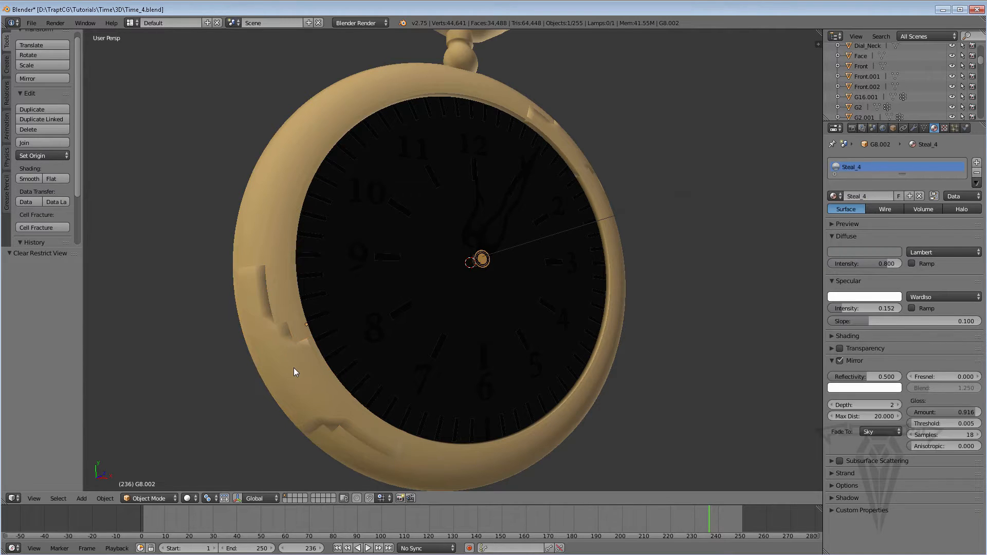
pyautogui.hotkey('shift', 'h')
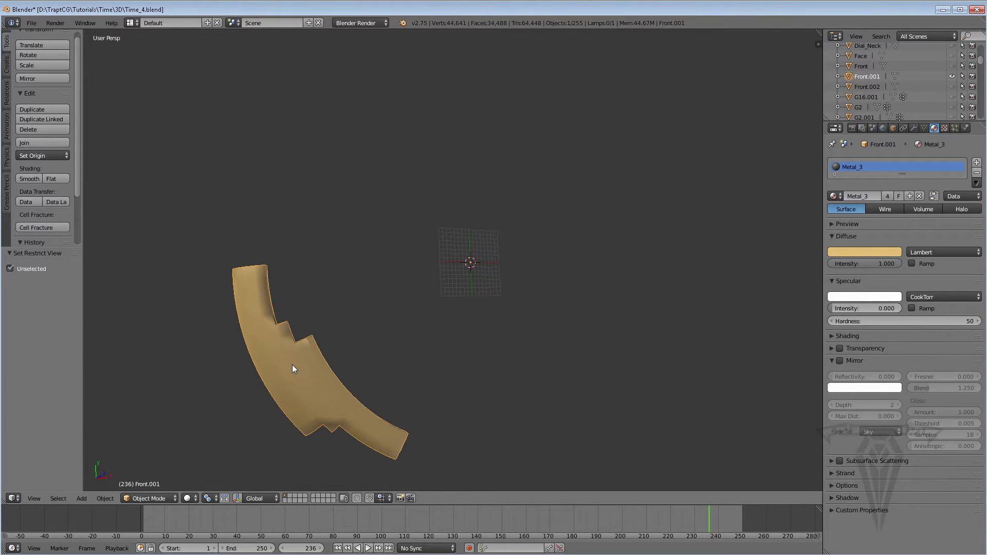
# Open the Cell Fracture settings for the ring piece Front.001 and set the point source limit to 25.
pyautogui.moveTo(310, 373); pyautogui.dragTo(180, 218, button='middle')
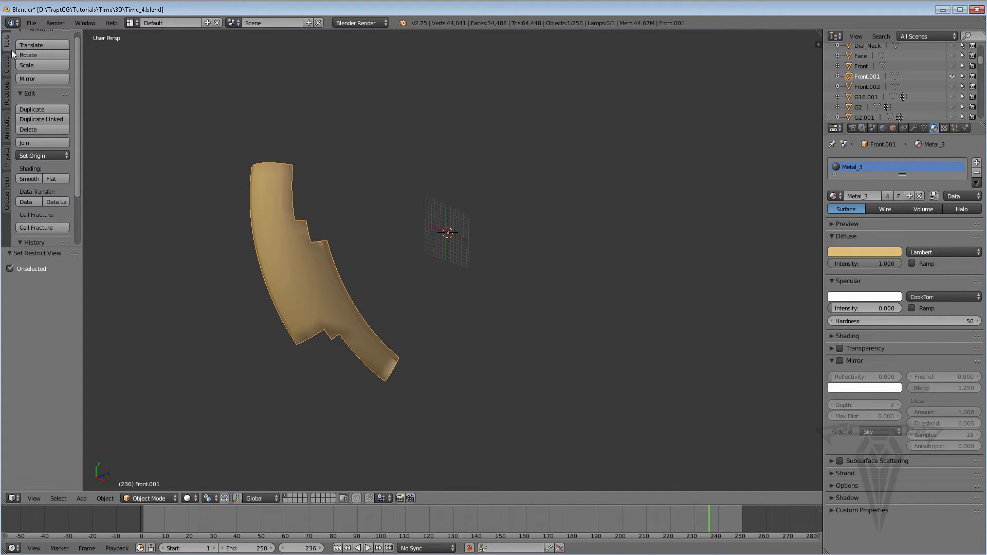
pyautogui.click(43, 229)
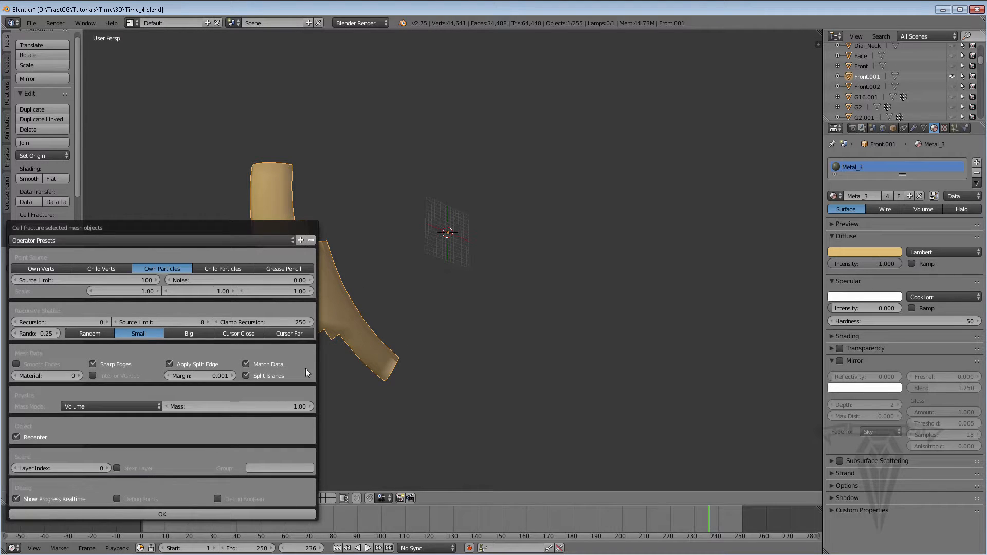
pyautogui.moveTo(240, 228); pyautogui.dragTo(279, 150)
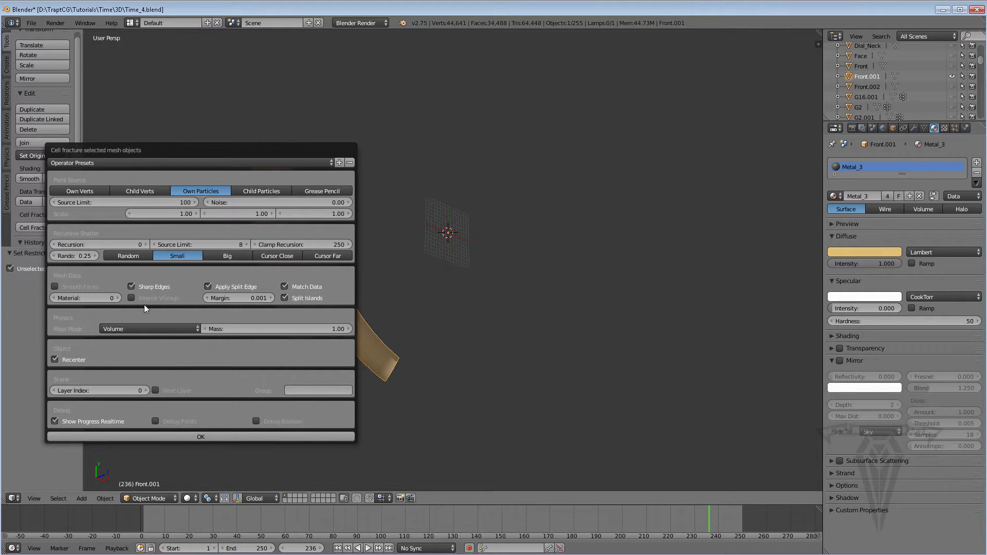
pyautogui.click(170, 200)
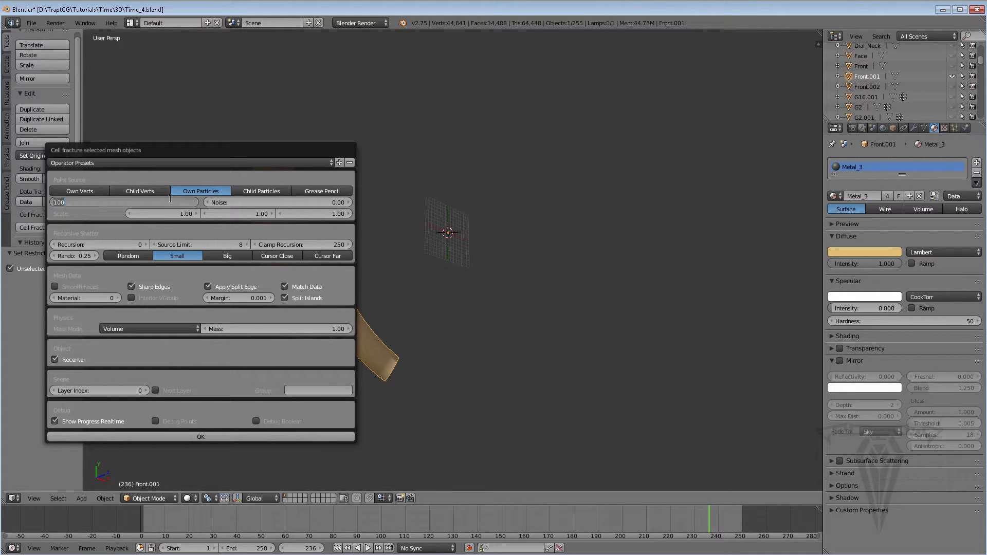
pyautogui.write('25')
pyautogui.press('Return')
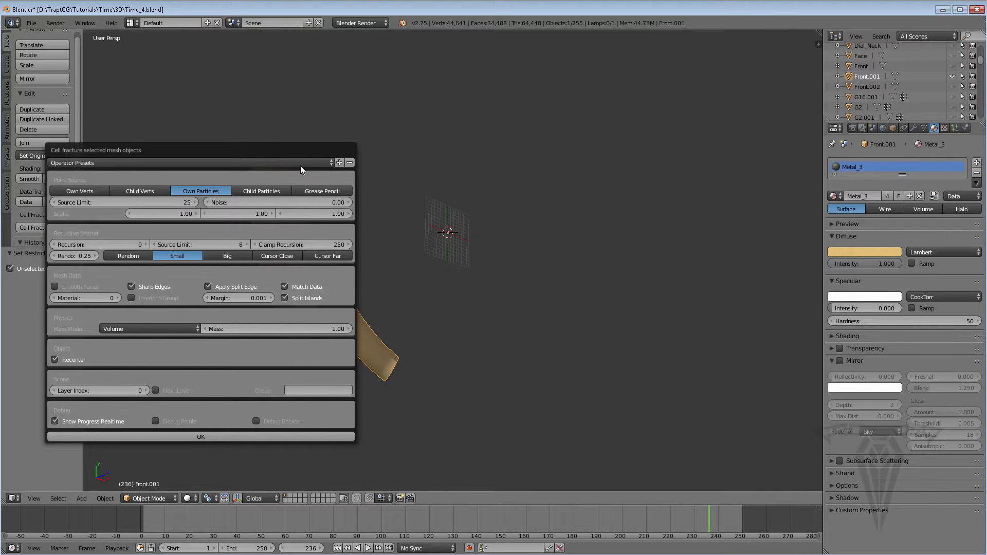
pyautogui.moveTo(283, 150); pyautogui.dragTo(242, 176)
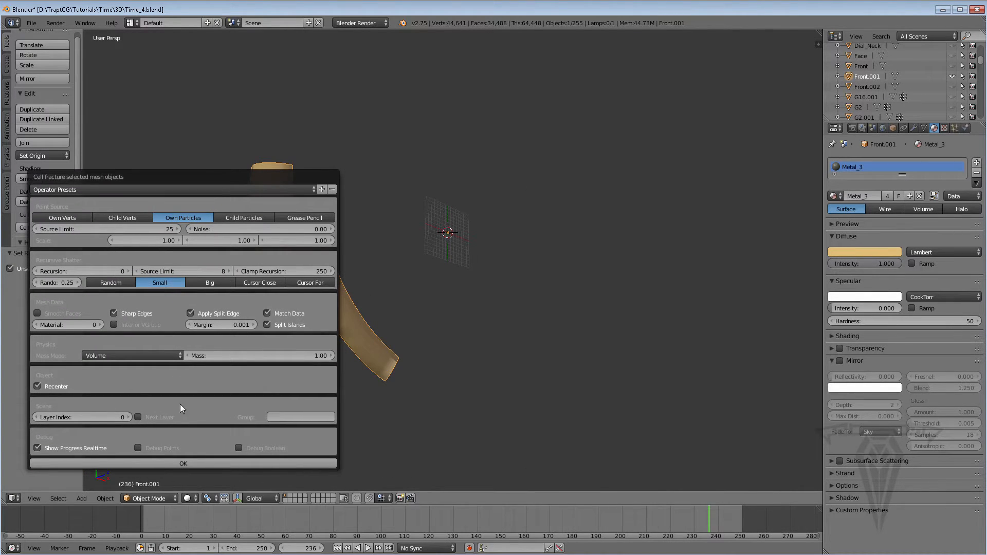
# Run Cell Fracture on Front.001 and hide the original piece so only its fragments show.
pyautogui.click(184, 464)
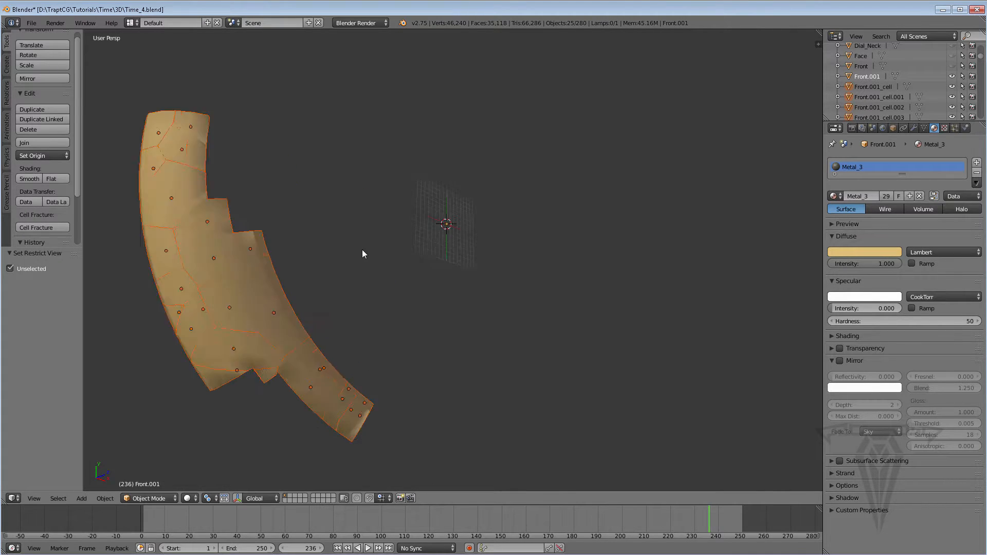
pyautogui.scroll(2, 309, 264)
pyautogui.keyDown('shift'); pyautogui.moveTo(237, 284); pyautogui.dragTo(294, 255, button='middle'); pyautogui.keyUp('shift')
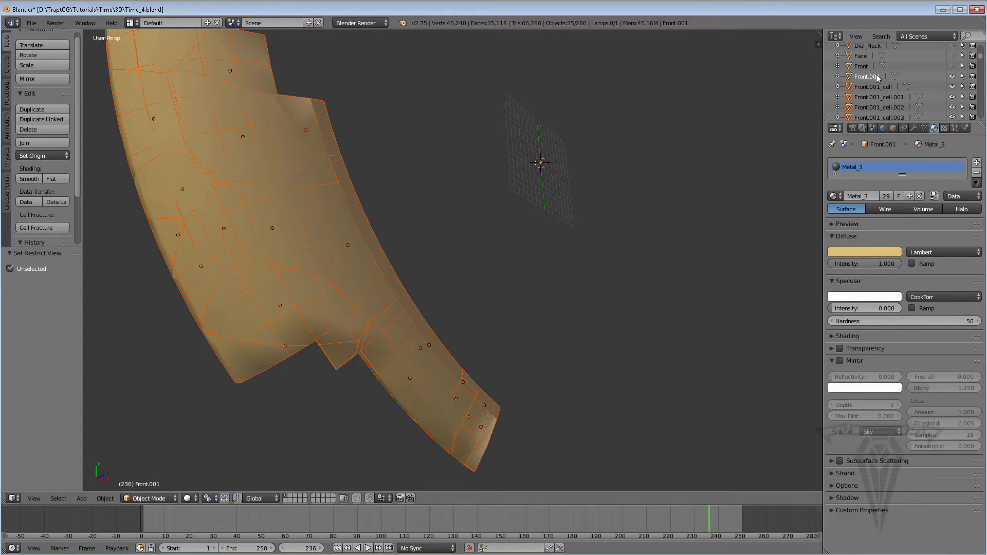
pyautogui.click(952, 76)
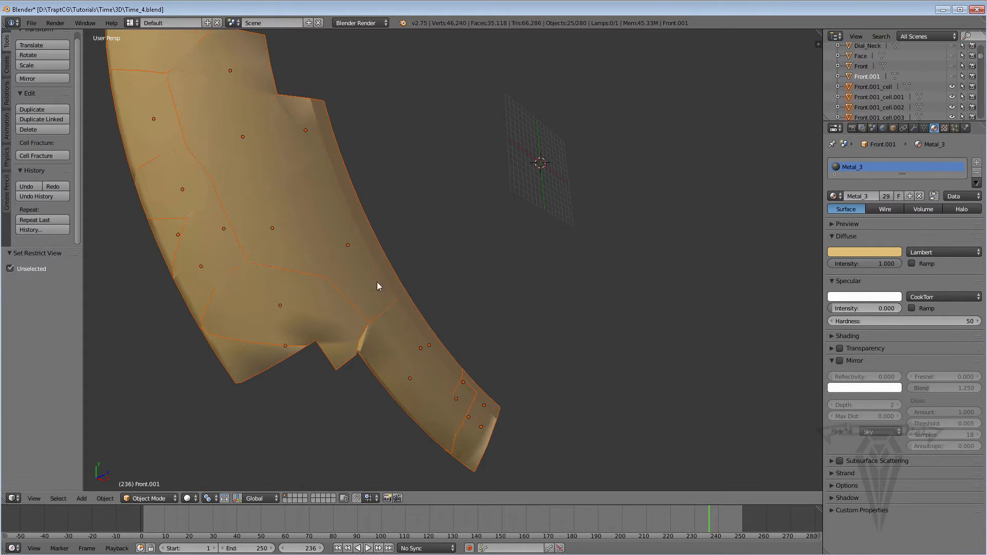
# Examine the crack lines between the ring piece's cell fragments from the front, back and sides.
pyautogui.moveTo(378, 287); pyautogui.dragTo(631, 281, button='middle')
pyautogui.moveTo(314, 226); pyautogui.dragTo(545, 328, button='middle')
pyautogui.scroll(-5, 313, 273)
pyautogui.scroll(3, 481, 273)
pyautogui.scroll(2, 481, 273)
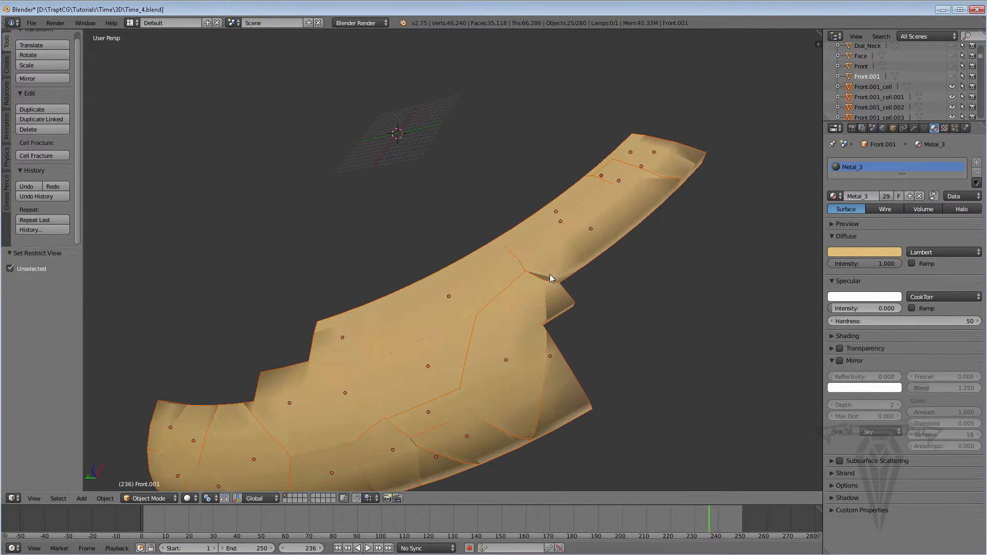
pyautogui.moveTo(540, 267); pyautogui.dragTo(232, 340, button='middle')
pyautogui.moveTo(500, 180); pyautogui.dragTo(236, 298, button='middle')
pyautogui.scroll(-2, 246, 310)
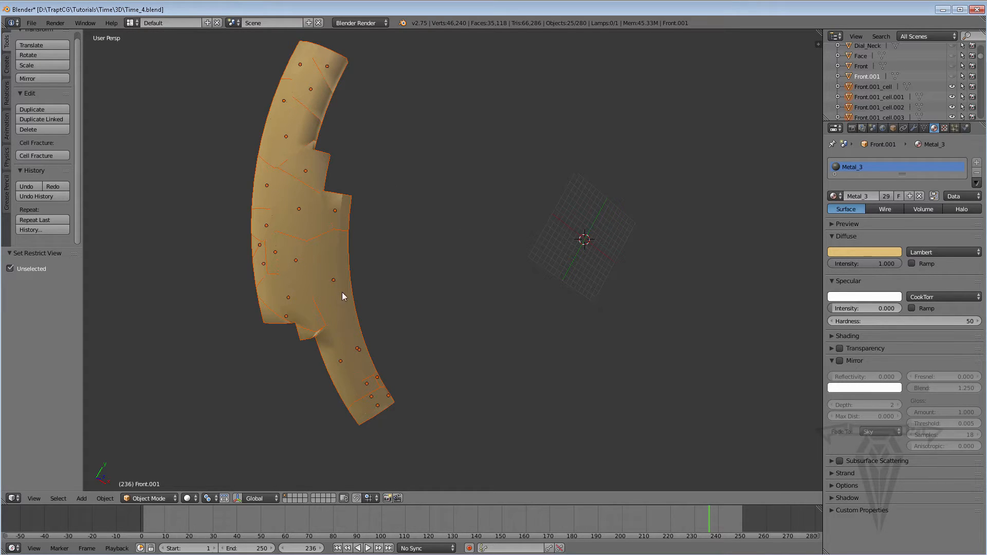
pyautogui.moveTo(357, 230); pyautogui.dragTo(422, 263, button='middle')
pyautogui.moveTo(697, 279); pyautogui.dragTo(487, 249, button='middle')
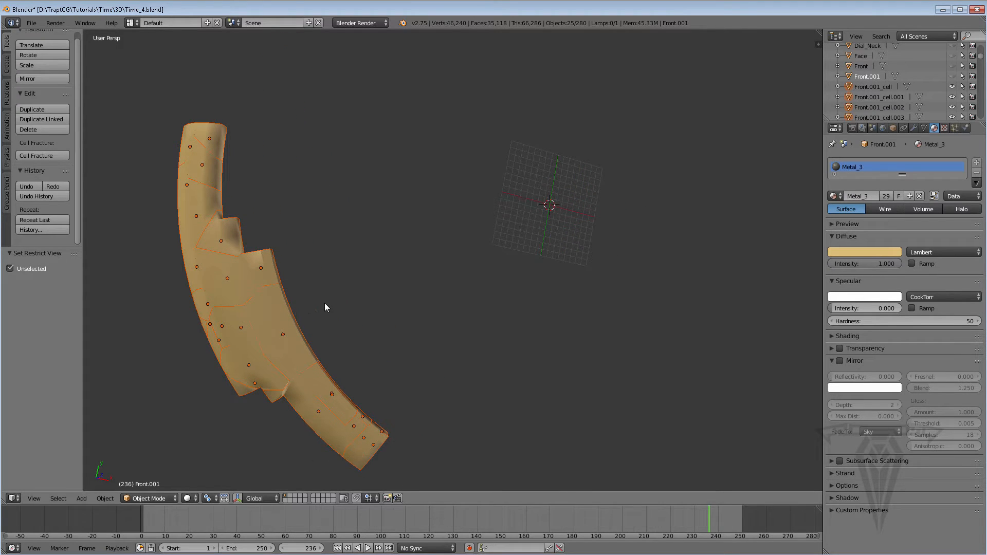
# Undo the cell fracture and the hiding of Front.001.
pyautogui.hotkey('ctrl', 'z')
pyautogui.moveTo(310, 259); pyautogui.dragTo(293, 240, button='middle')
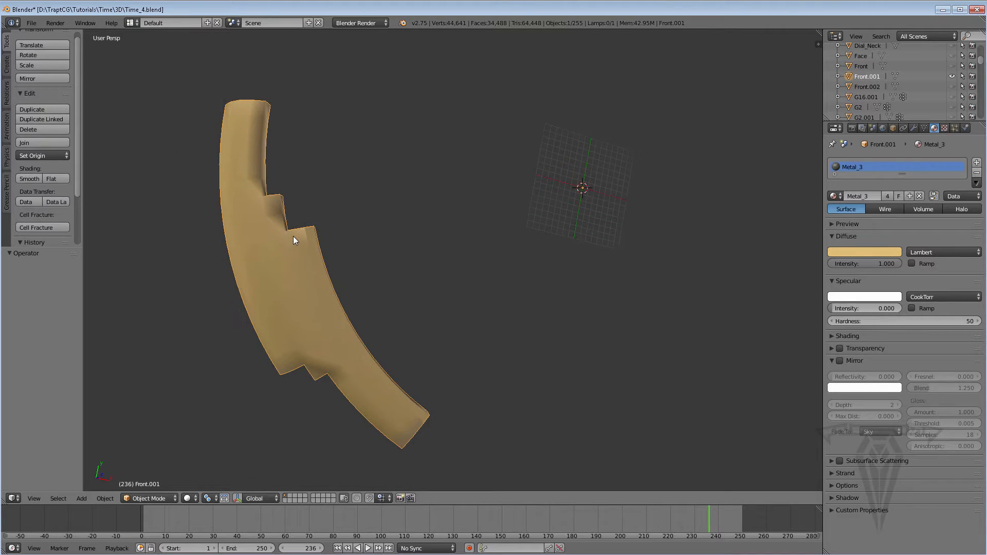
pyautogui.click(837, 80)
pyautogui.click(838, 81)
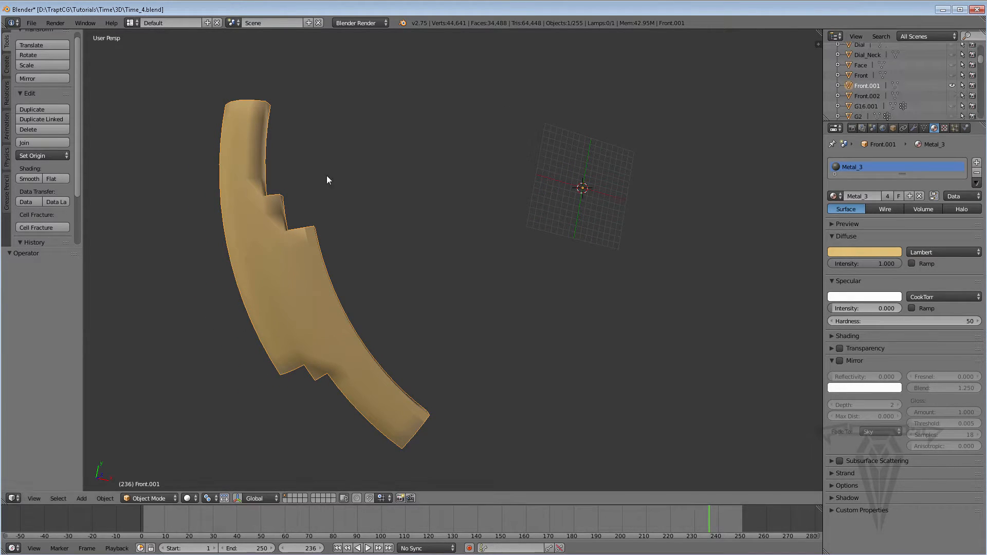
pyautogui.moveTo(325, 270); pyautogui.dragTo(330, 268, button='middle')
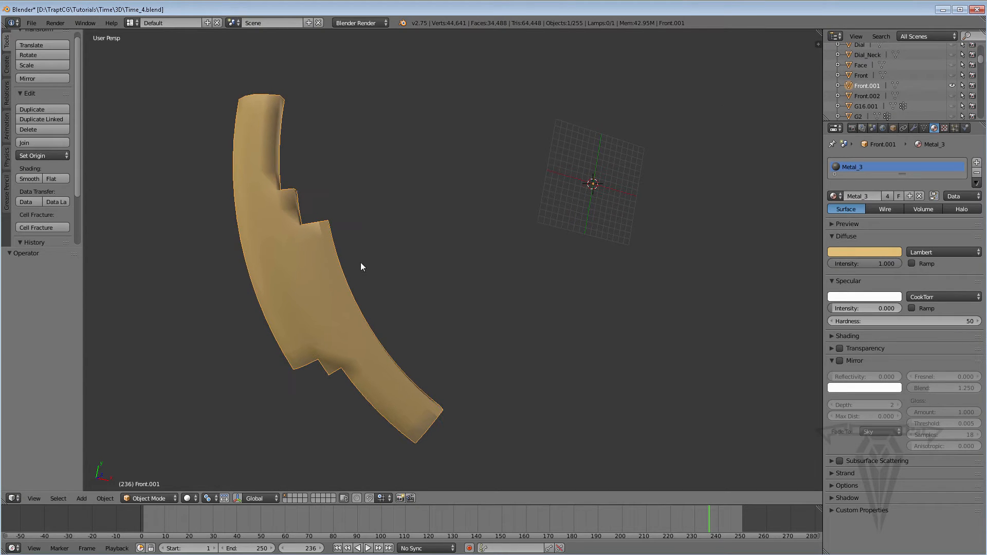
# Search the operators for "fracture" and run Fracture Object on Front.001 with 10 shards and the Flat rough crack type.
pyautogui.press('space')
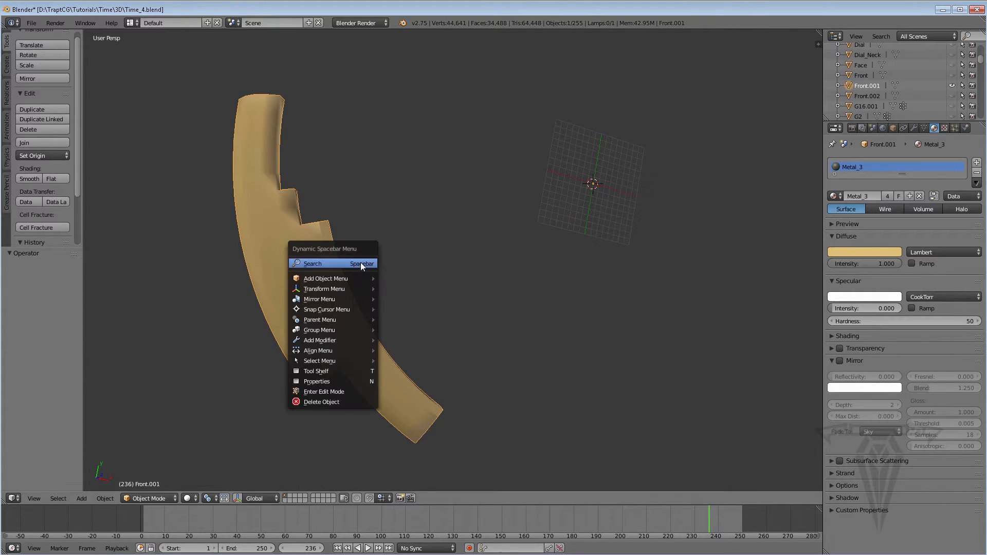
pyautogui.click(327, 263)
pyautogui.write('fracture')
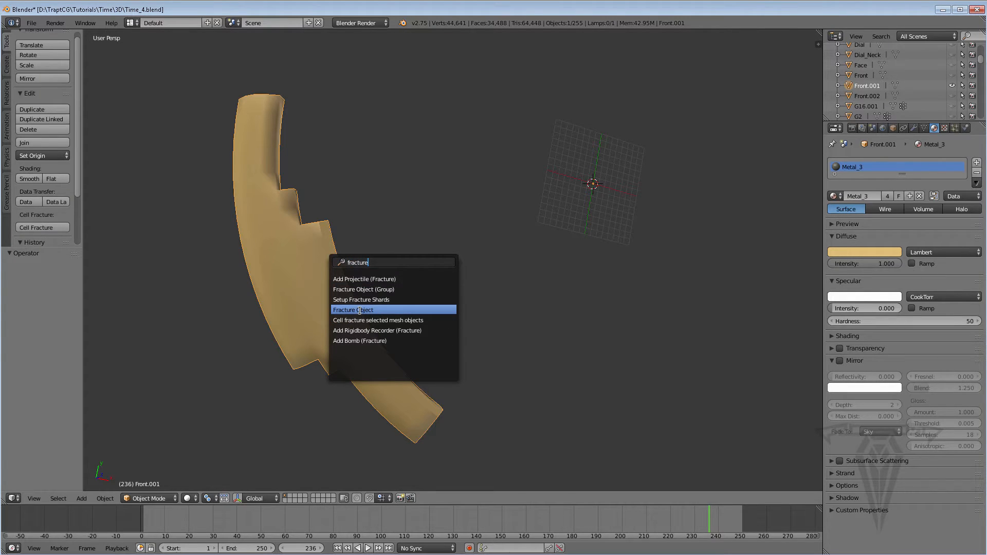
pyautogui.click(360, 310)
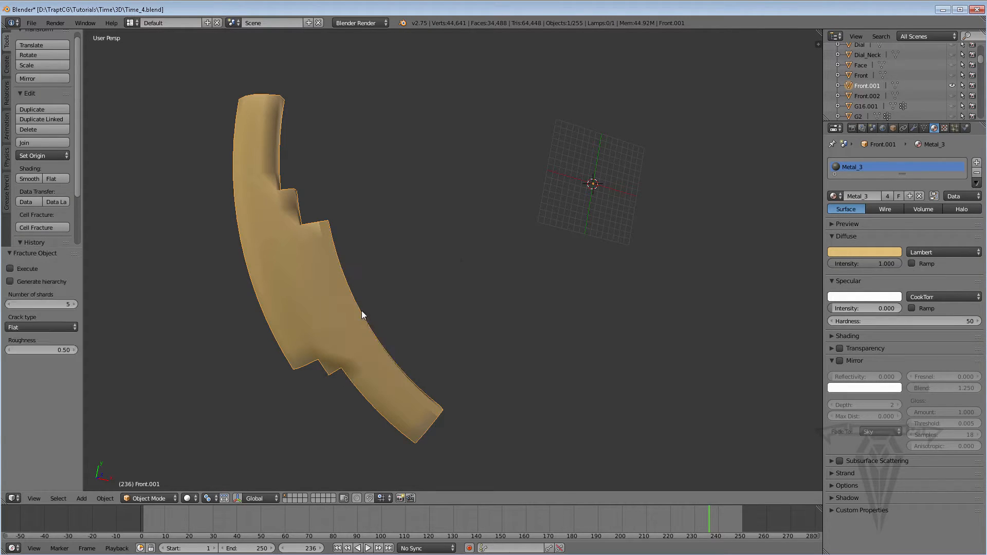
pyautogui.click(63, 303)
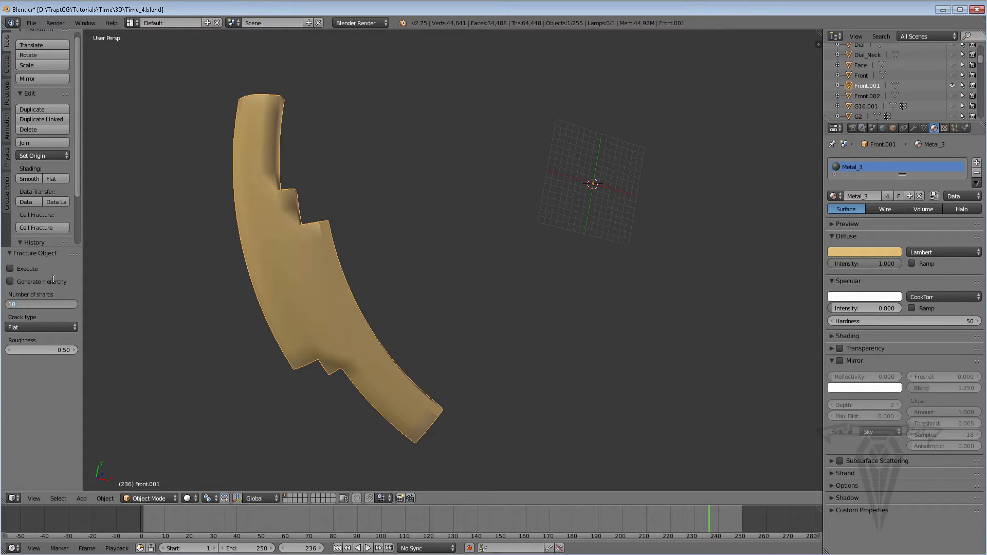
pyautogui.write('10')
pyautogui.click(57, 328)
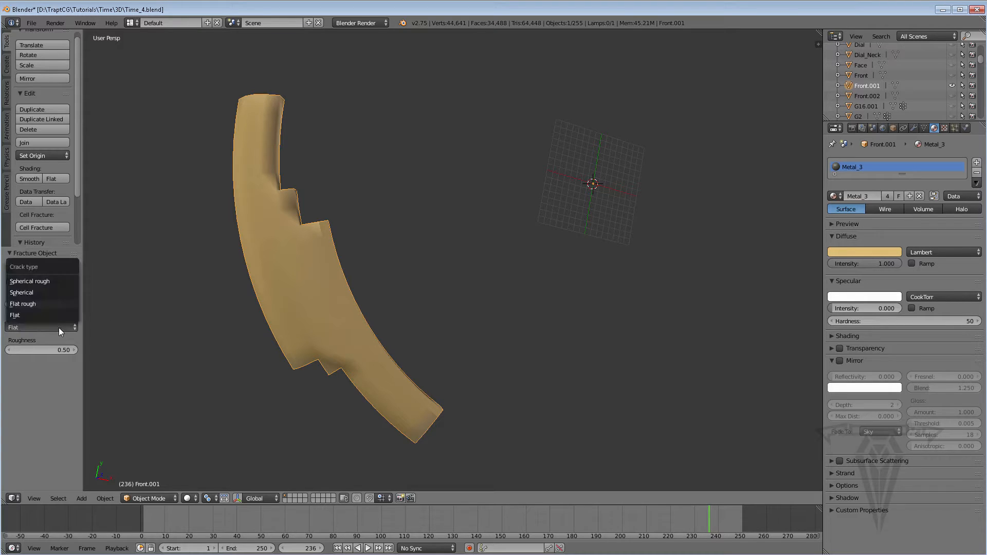
pyautogui.click(35, 303)
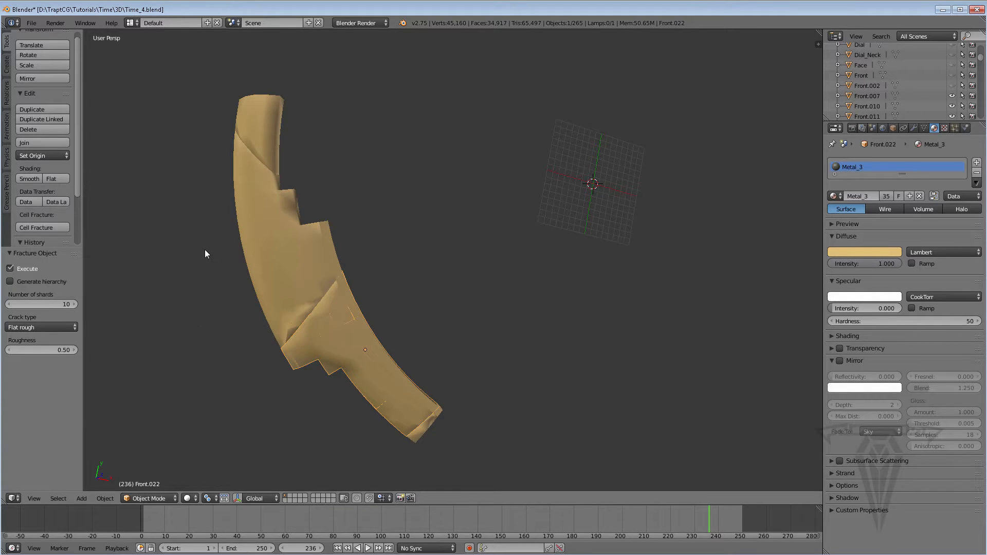
# Pull the large middle shard Front.013 away from the ring piece to inspect its broken edges, and undo the move.
pyautogui.keyDown('shift'); pyautogui.moveTo(205, 251); pyautogui.dragTo(323, 291, button='middle'); pyautogui.keyUp('shift')
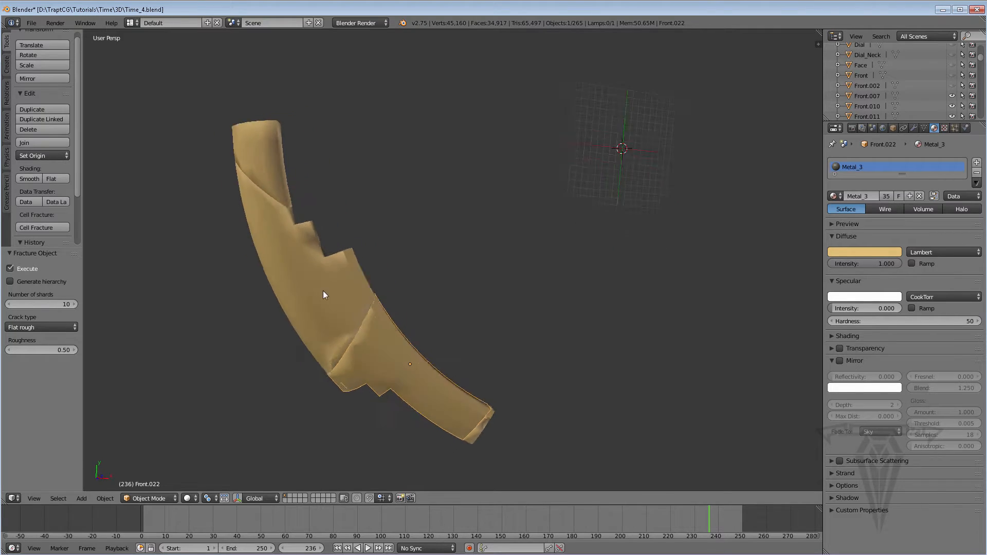
pyautogui.rightClick(314, 282)
pyautogui.moveTo(267, 307); pyautogui.dragTo(260, 323, button='middle')
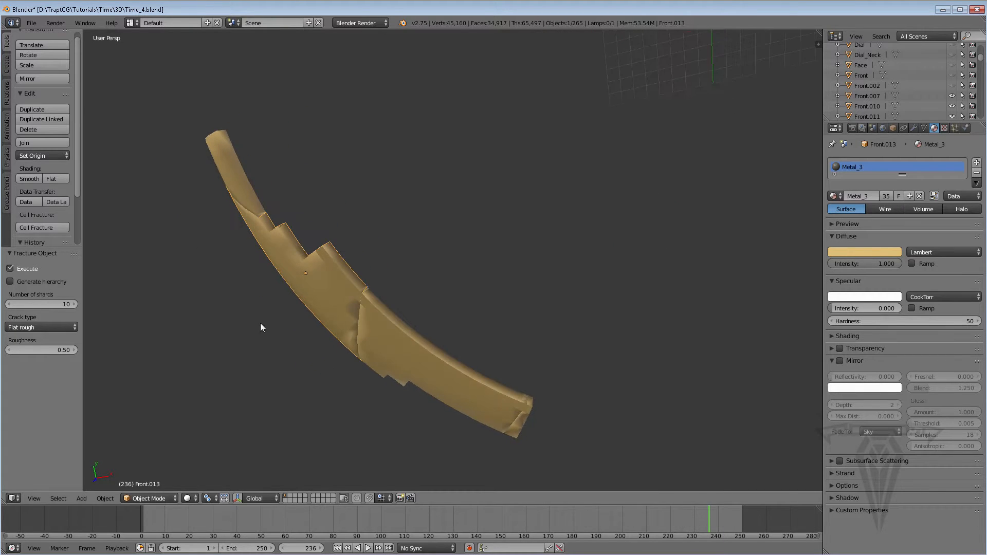
pyautogui.scroll(-3, 350, 279)
pyautogui.moveTo(350, 279); pyautogui.dragTo(208, 398, button='middle')
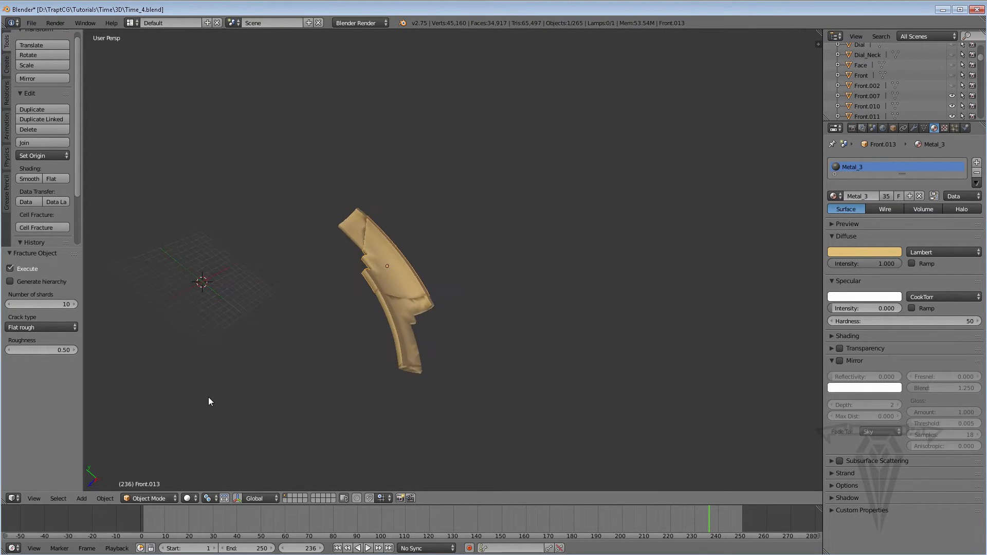
pyautogui.scroll(2, 378, 280)
pyautogui.press('g')
pyautogui.click(480, 273)
pyautogui.scroll(2, 410, 279)
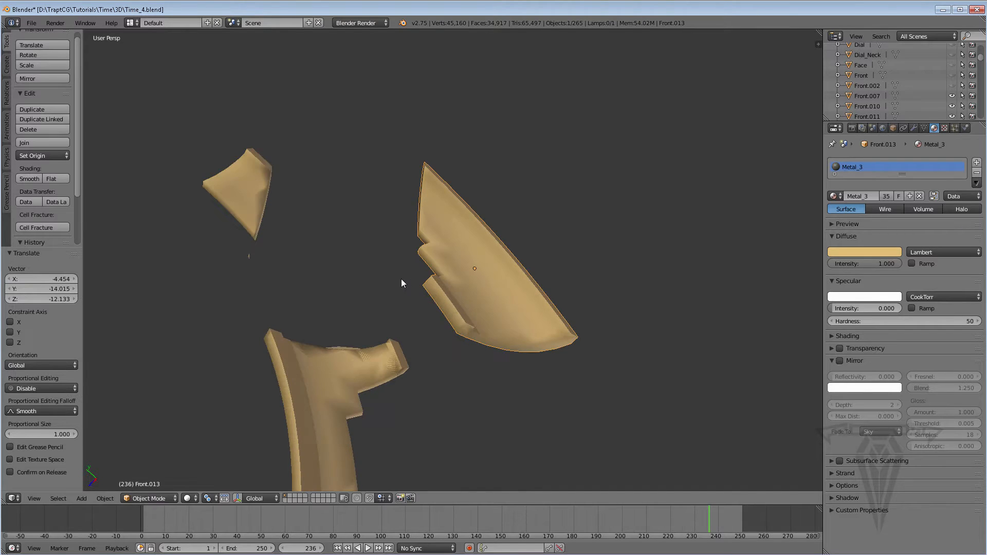
pyautogui.moveTo(401, 279); pyautogui.dragTo(483, 185, button='middle')
pyautogui.hotkey('ctrl', 'z')
pyautogui.scroll(3, 492, 200)
pyautogui.scroll(-5, 527, 258)
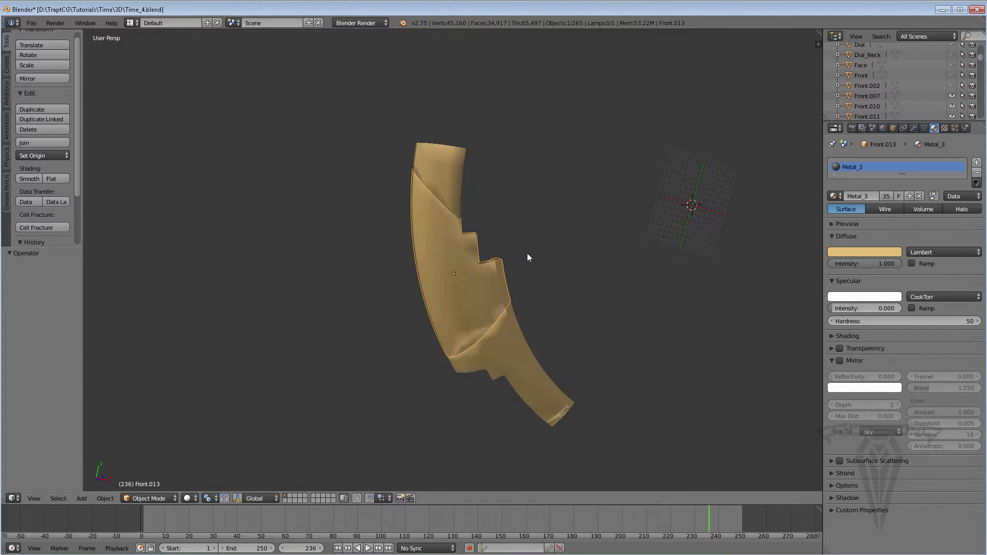
# Examine the shard edges around the stepped notches up close, selecting the tiny shard Front.011 there.
pyautogui.moveTo(527, 258); pyautogui.dragTo(477, 258, button='middle')
pyautogui.scroll(8, 415, 174)
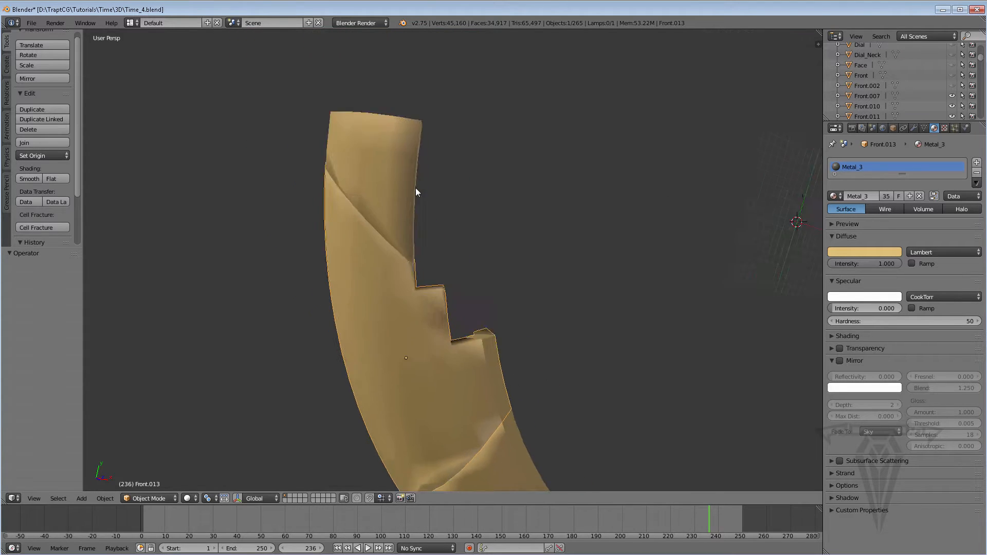
pyautogui.moveTo(357, 291); pyautogui.dragTo(440, 125, button='middle')
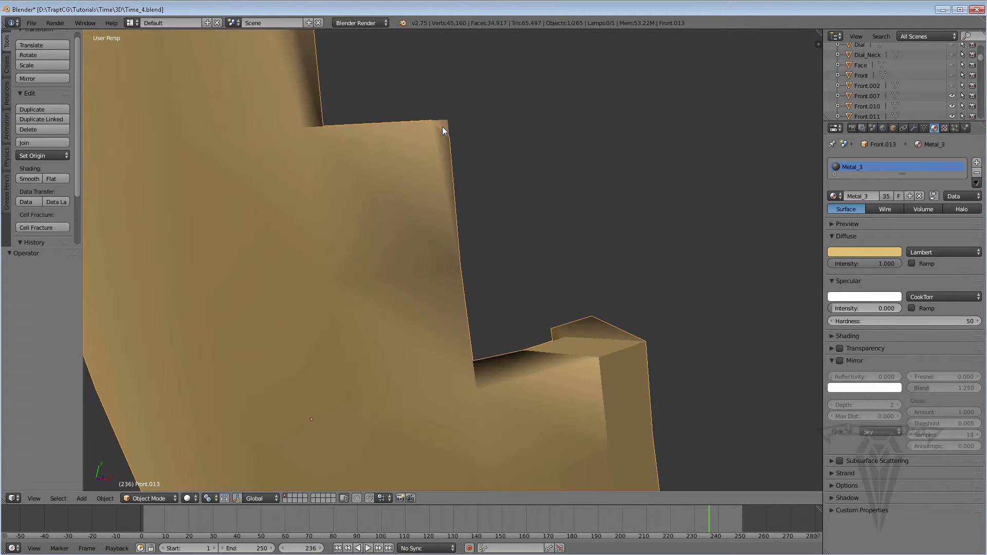
pyautogui.scroll(-12, 442, 127)
pyautogui.moveTo(462, 293); pyautogui.dragTo(467, 255, button='middle')
pyautogui.scroll(3, 467, 254)
pyautogui.rightClick(457, 297)
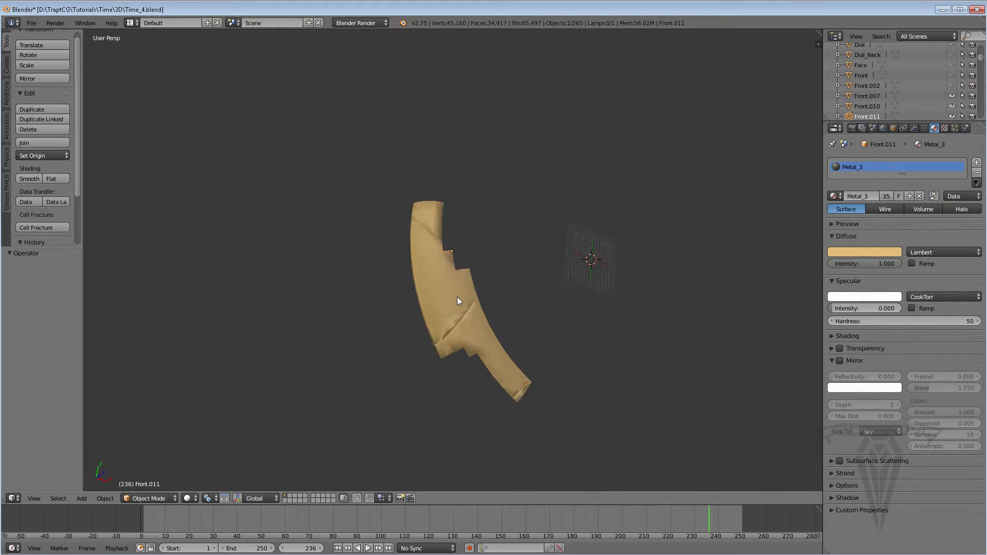
pyautogui.moveTo(458, 297); pyautogui.dragTo(437, 193, button='middle')
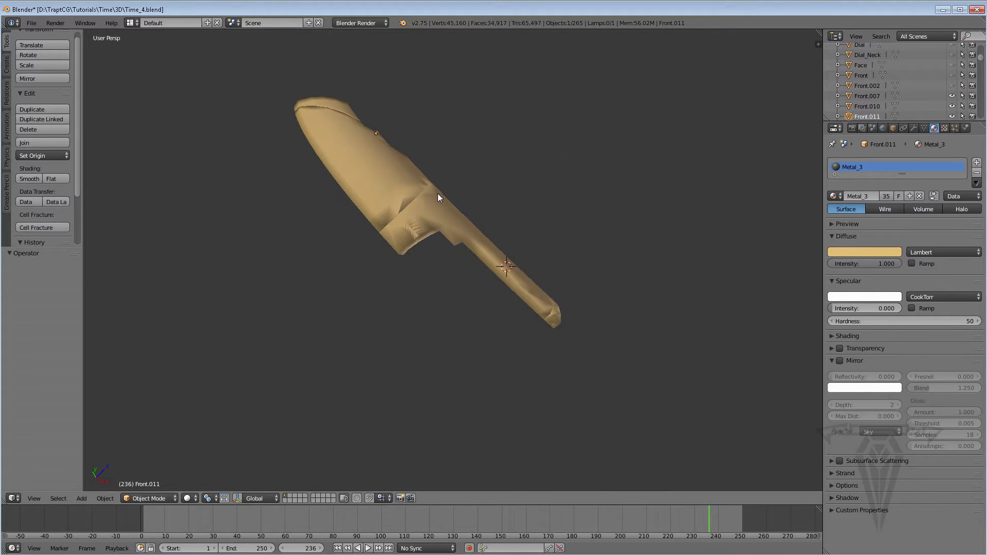
pyautogui.scroll(4, 437, 193)
# Move the shard Front.020 away from the ring piece's narrow end to check the break, and undo the move.
pyautogui.moveTo(379, 167); pyautogui.dragTo(467, 261, button='middle')
pyautogui.moveTo(460, 245); pyautogui.dragTo(483, 300, button='right')
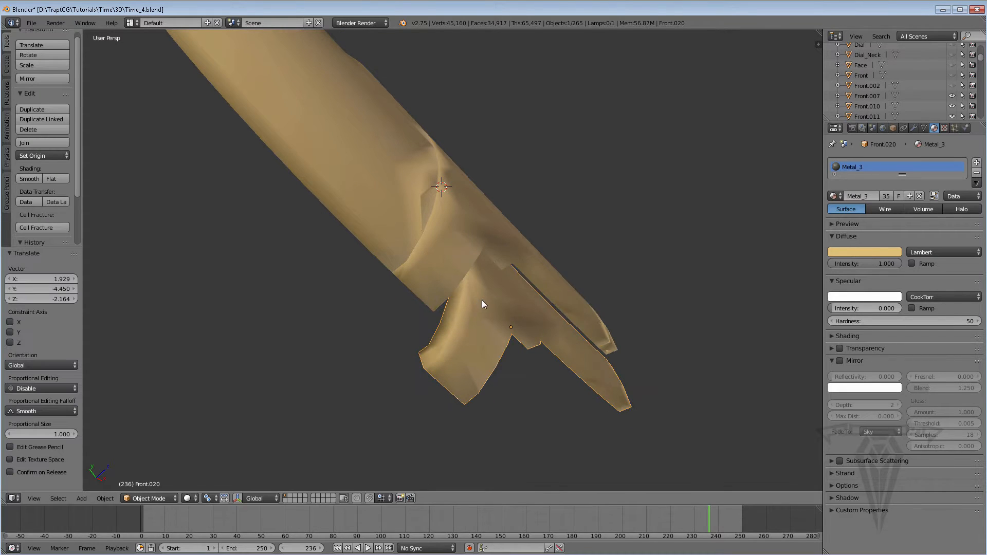
pyautogui.moveTo(504, 234); pyautogui.dragTo(591, 231, button='right')
pyautogui.moveTo(523, 279); pyautogui.dragTo(439, 276, button='middle')
pyautogui.hotkey('ctrl', 'z')
pyautogui.hotkey('ctrl', 'z')
# Undo the Fracture Object operation to get back the single ring piece Front.001 at frame 236.
pyautogui.press('Left')
pyautogui.scroll(-5, 313, 301)
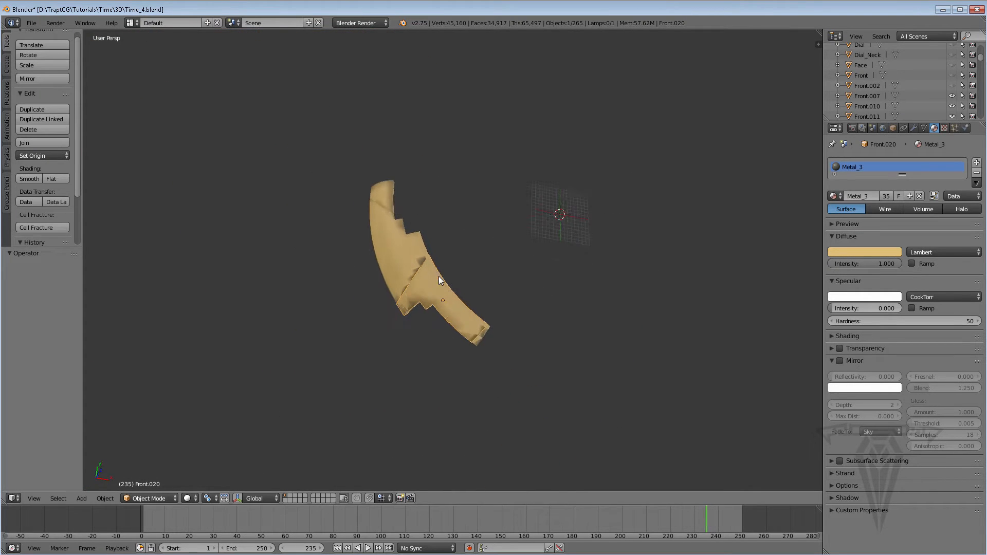
pyautogui.scroll(5, 439, 276)
pyautogui.scroll(-3, 368, 245)
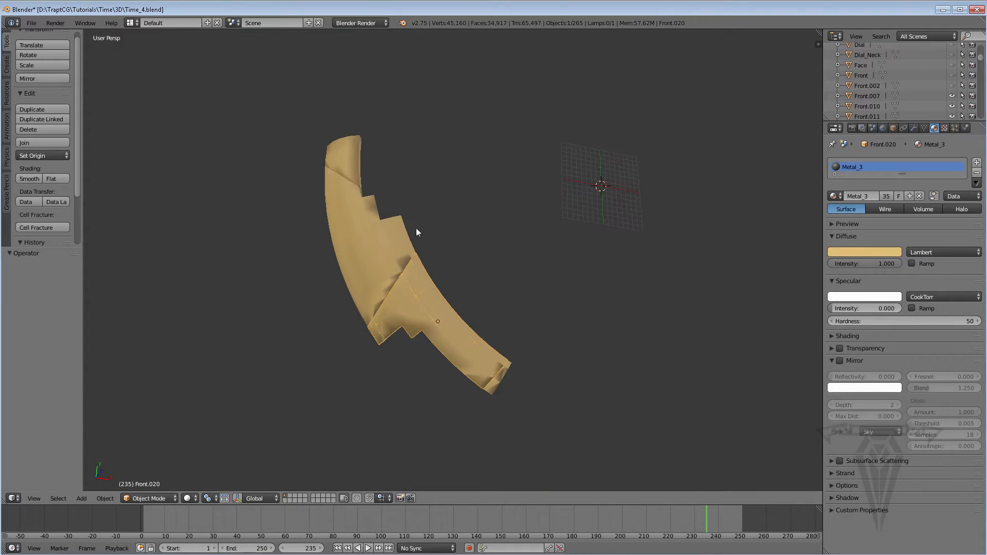
pyautogui.moveTo(415, 227); pyautogui.dragTo(436, 285, button='middle')
pyautogui.rightClick(436, 283)
pyautogui.press('Right')
pyautogui.hotkey('ctrl', 'z')
pyautogui.hotkey('ctrl', 'z')
pyautogui.hotkey('ctrl', 'z')
pyautogui.hotkey('ctrl', 'z')
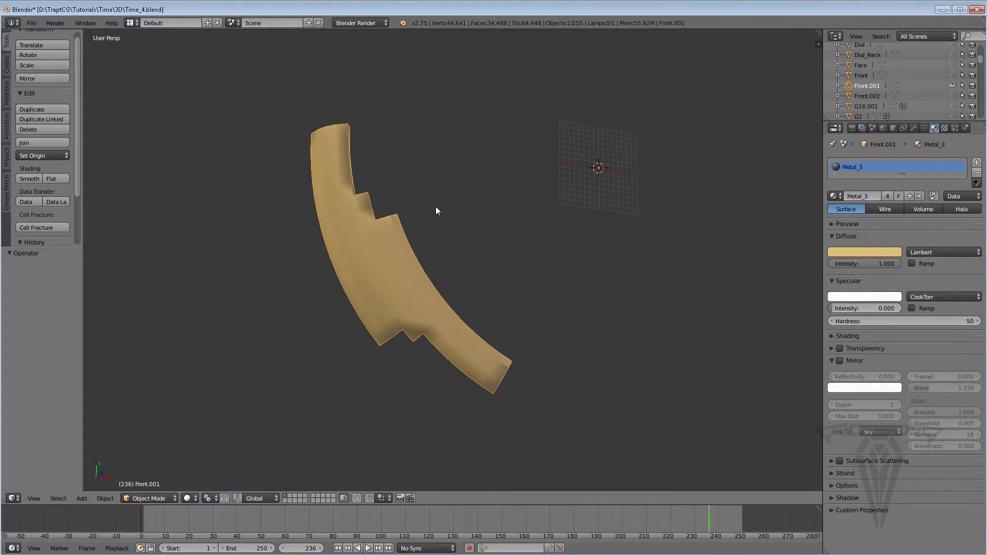
# Break the ring piece Front.001 with Cell Fracture using a source limit of 30.
pyautogui.moveTo(437, 211); pyautogui.dragTo(401, 230, button='middle')
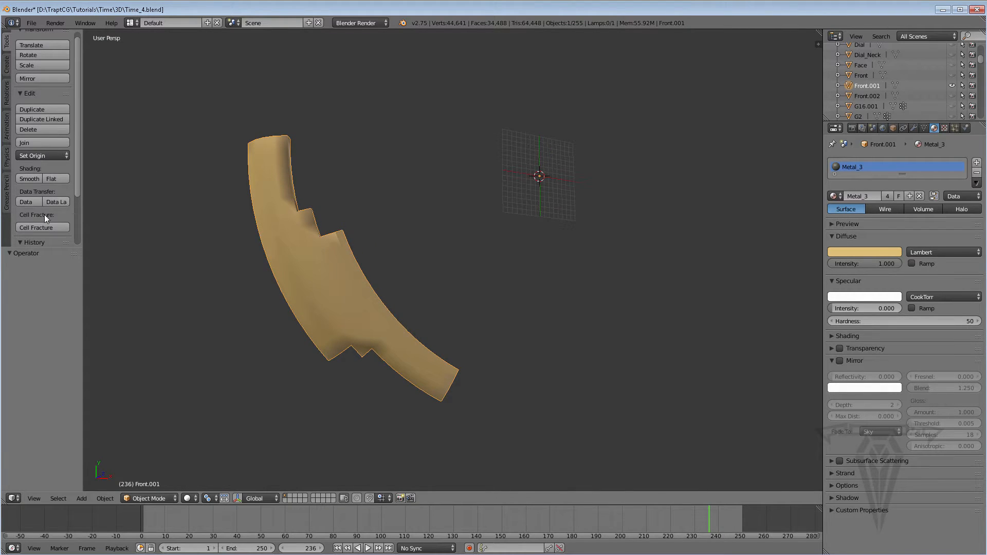
pyautogui.click(38, 228)
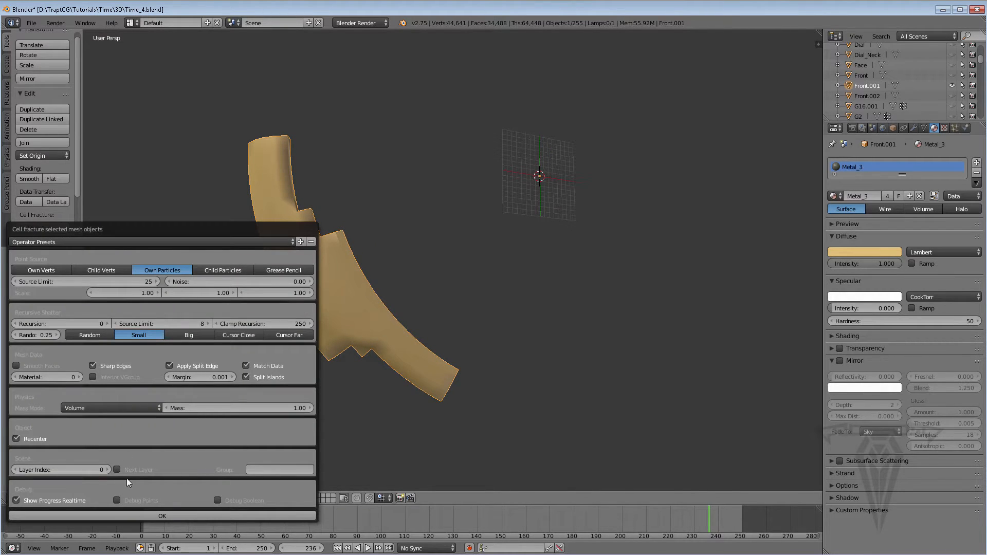
pyautogui.click(146, 282)
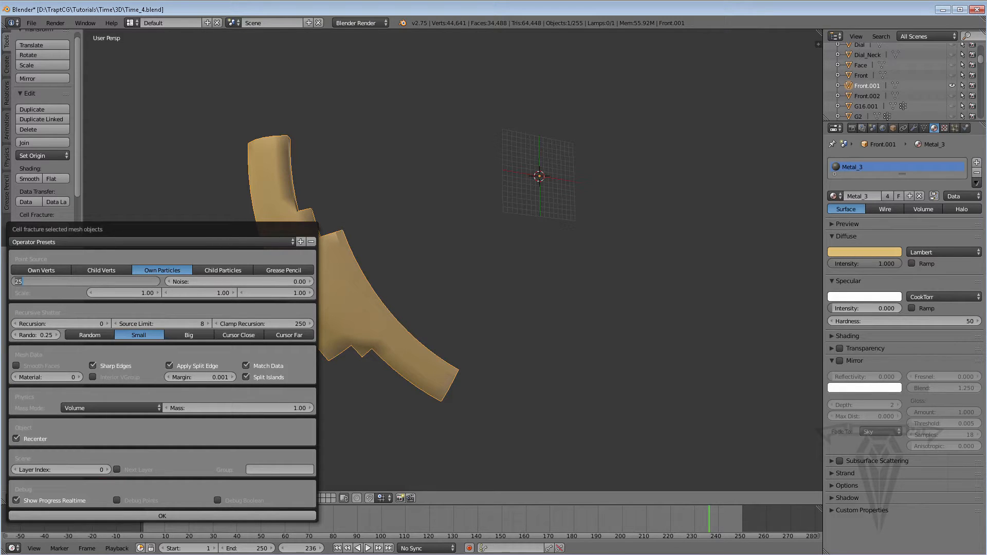
pyautogui.write('30')
pyautogui.click(169, 516)
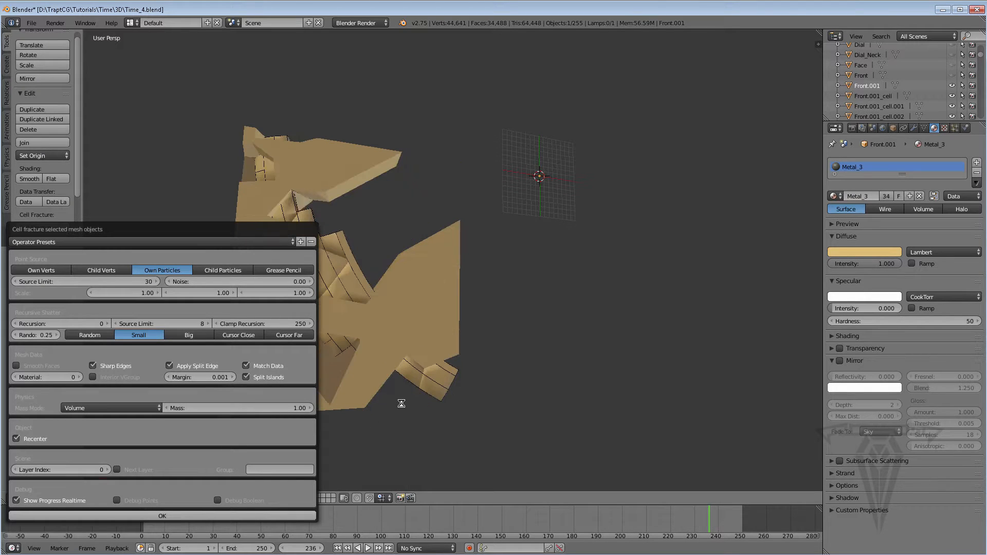
# Hide the original Front.001 object and inspect its fractured cells from several angles.
pyautogui.scroll(3, 434, 319)
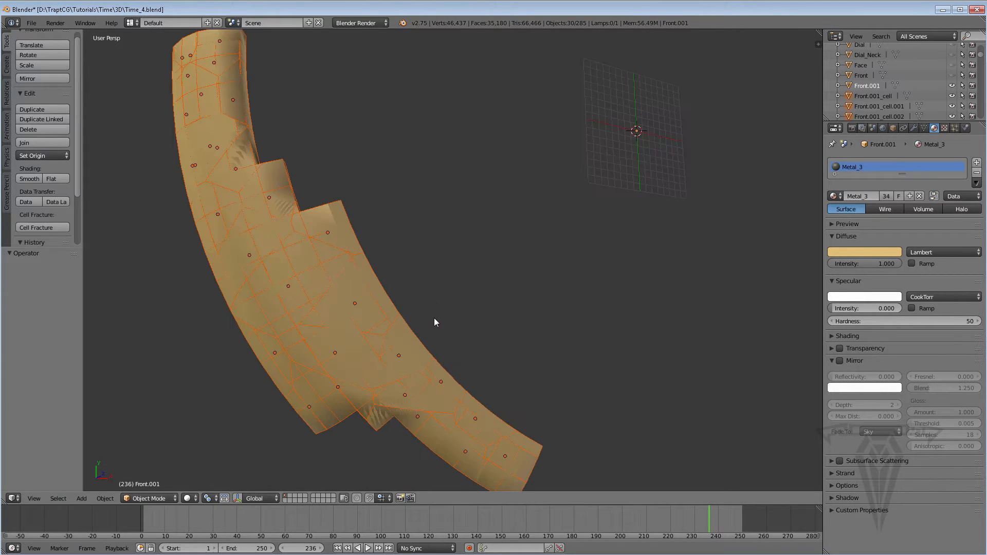
pyautogui.moveTo(434, 319); pyautogui.dragTo(88, 276, button='middle')
pyautogui.keyDown('shift'); pyautogui.moveTo(422, 217); pyautogui.dragTo(387, 269, button='middle'); pyautogui.keyUp('shift')
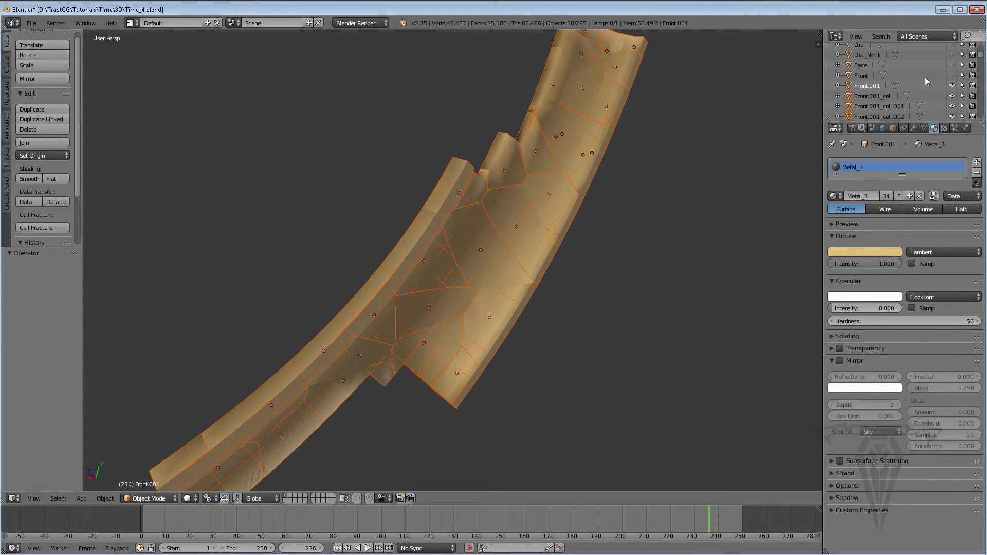
pyautogui.click(951, 85)
pyautogui.moveTo(460, 267); pyautogui.dragTo(553, 282, button='middle')
pyautogui.scroll(-5, 469, 293)
pyautogui.moveTo(390, 262); pyautogui.dragTo(385, 265, button='middle')
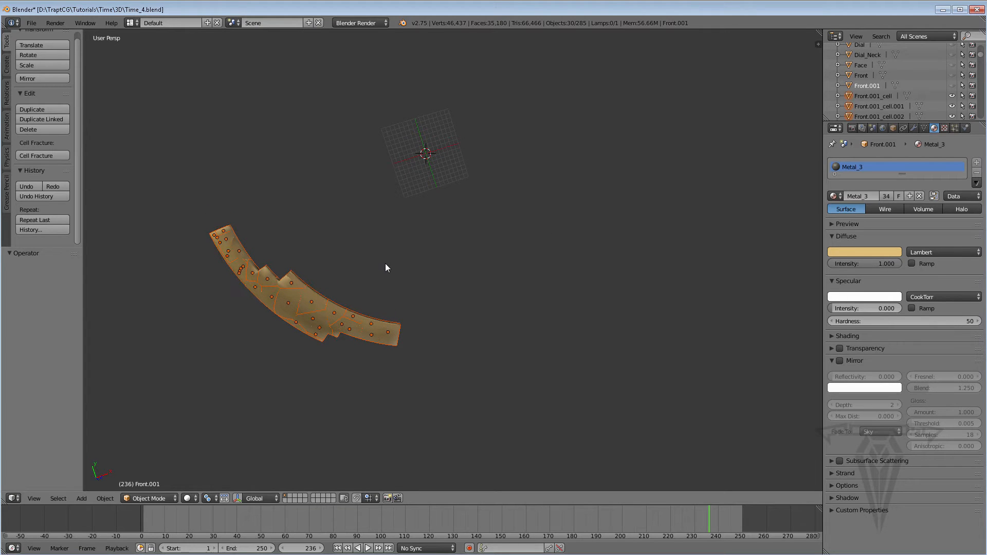
# Reveal all hidden objects and isolate the ring piece Front.002 by hiding everything else.
pyautogui.hotkey('alt', 'h')
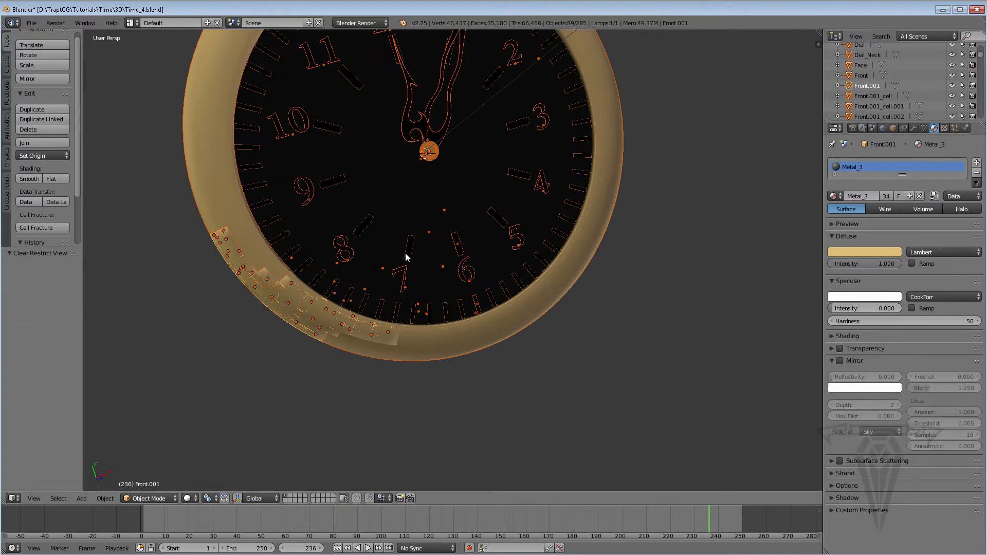
pyautogui.keyDown('shift'); pyautogui.moveTo(570, 218); pyautogui.dragTo(559, 311, button='middle'); pyautogui.keyUp('shift')
pyautogui.rightClick(465, 193)
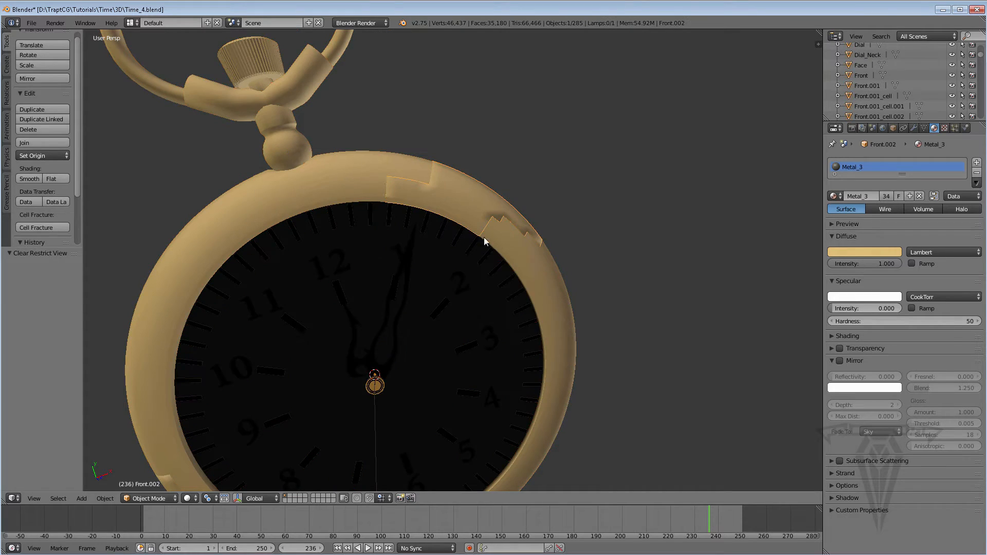
pyautogui.moveTo(484, 237); pyautogui.dragTo(473, 245, button='middle')
pyautogui.scroll(2, 474, 231)
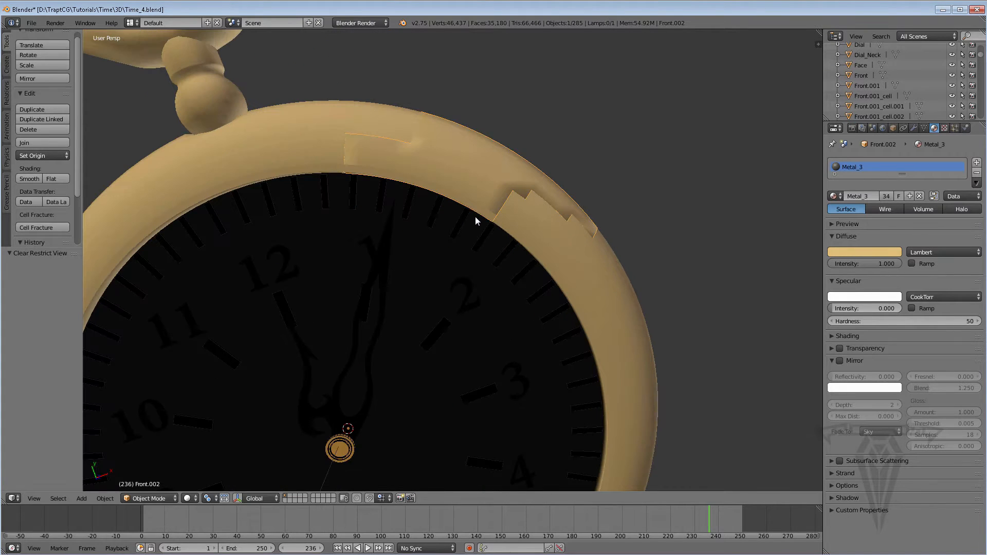
pyautogui.hotkey('shift', 'h')
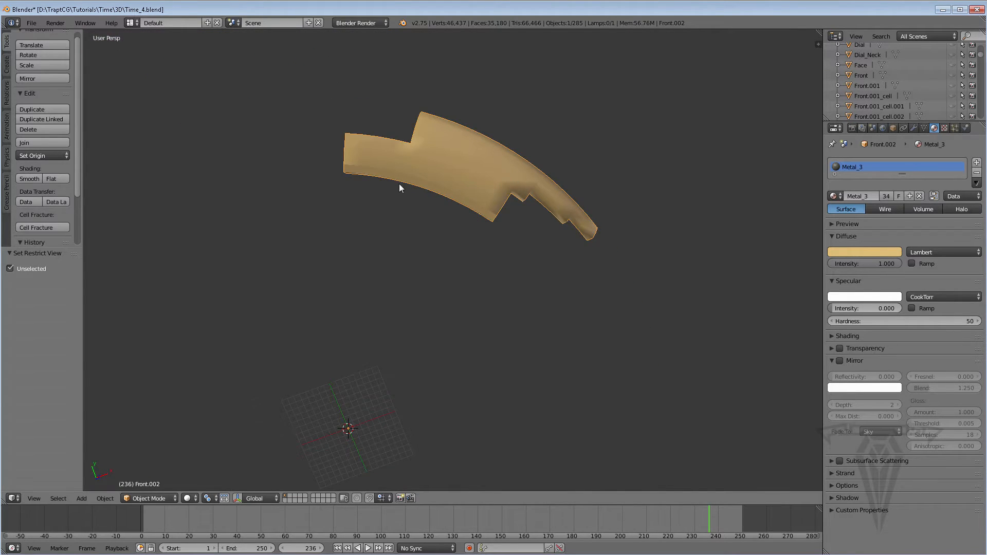
pyautogui.moveTo(399, 183); pyautogui.dragTo(265, 298, button='middle')
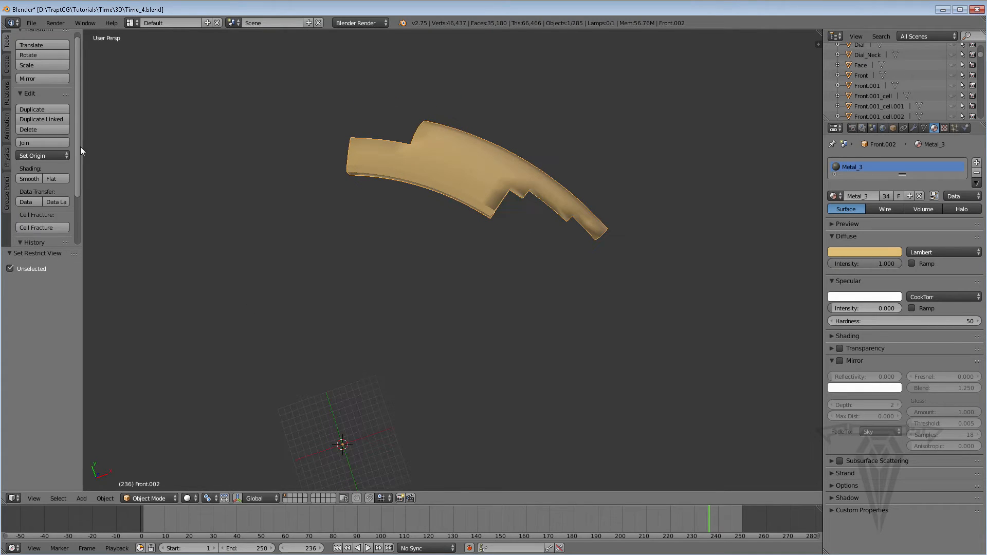
# Break the ring piece Front.002 with Cell Fracture using a source limit of 20.
pyautogui.click(42, 226)
pyautogui.click(87, 279)
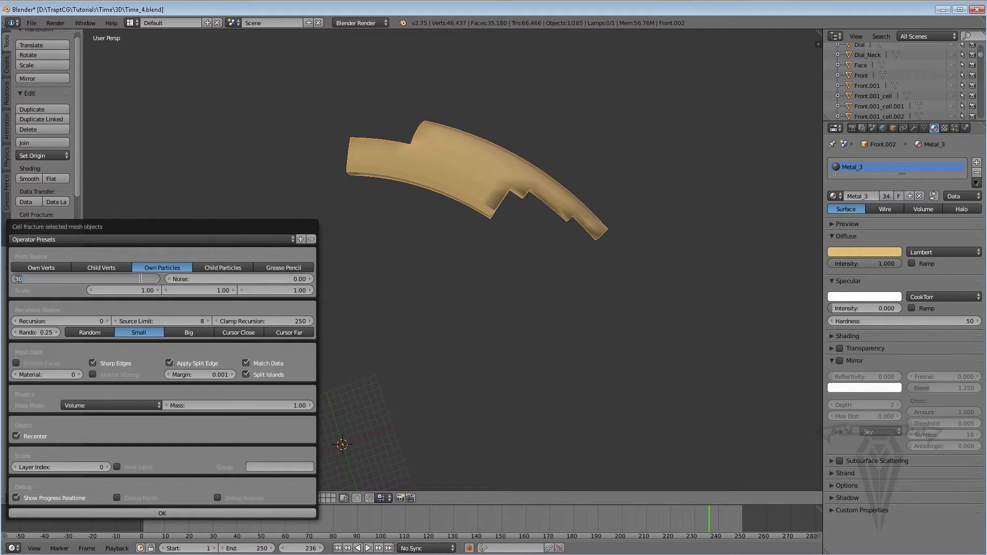
pyautogui.write('2')
pyautogui.click(175, 513)
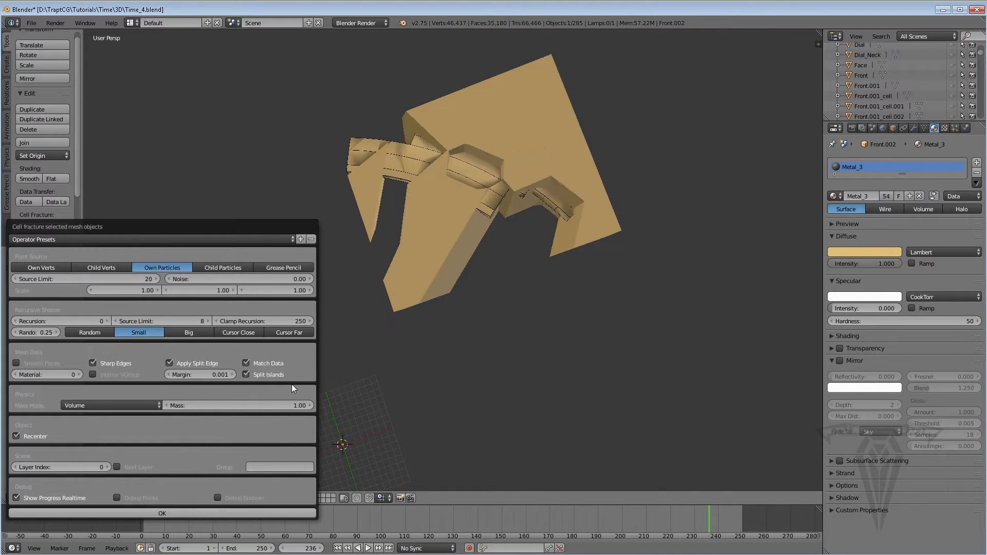
pyautogui.moveTo(438, 229); pyautogui.dragTo(402, 234, button='middle')
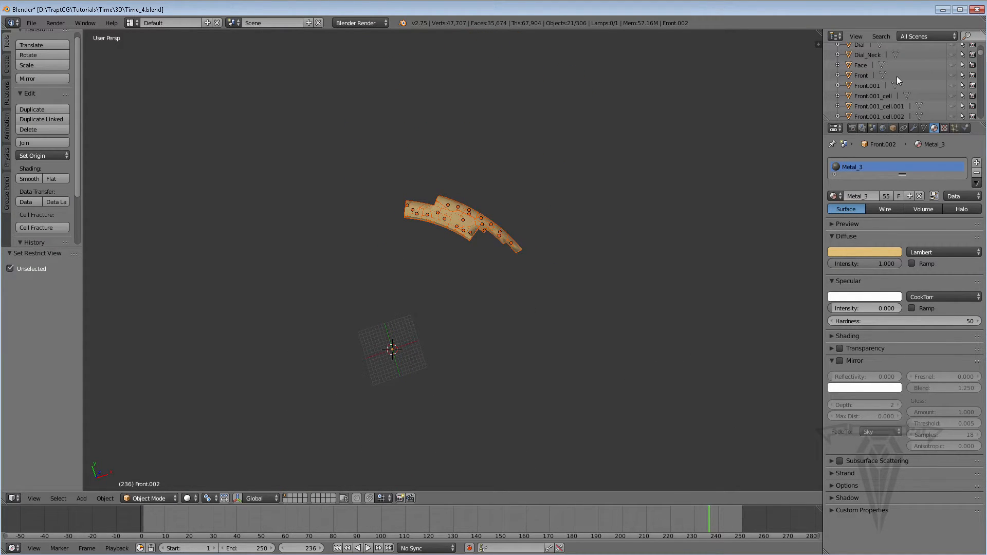
# Hide the original Front.002 object and inspect the cells it was fractured into.
pyautogui.scroll(-10, 897, 76)
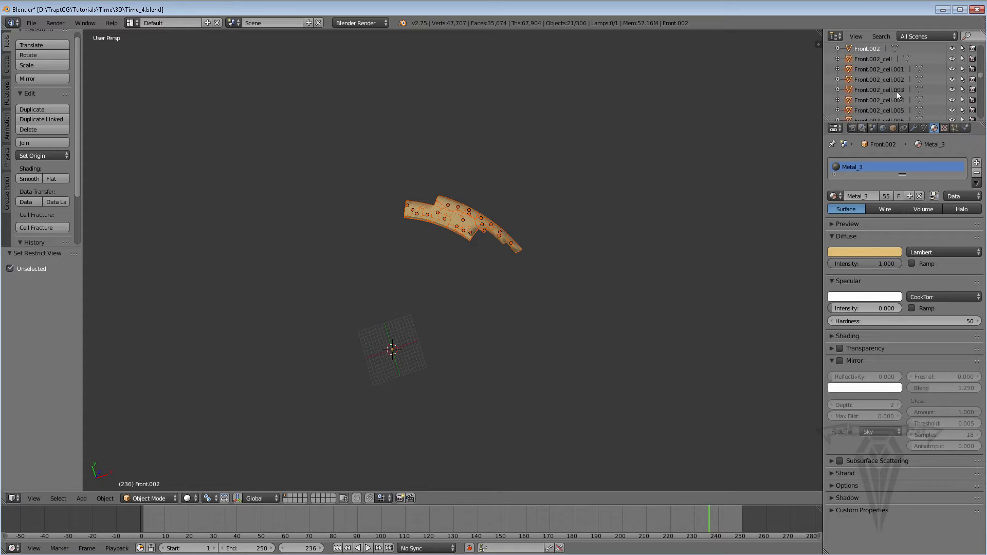
pyautogui.scroll(2, 895, 91)
pyautogui.click(952, 90)
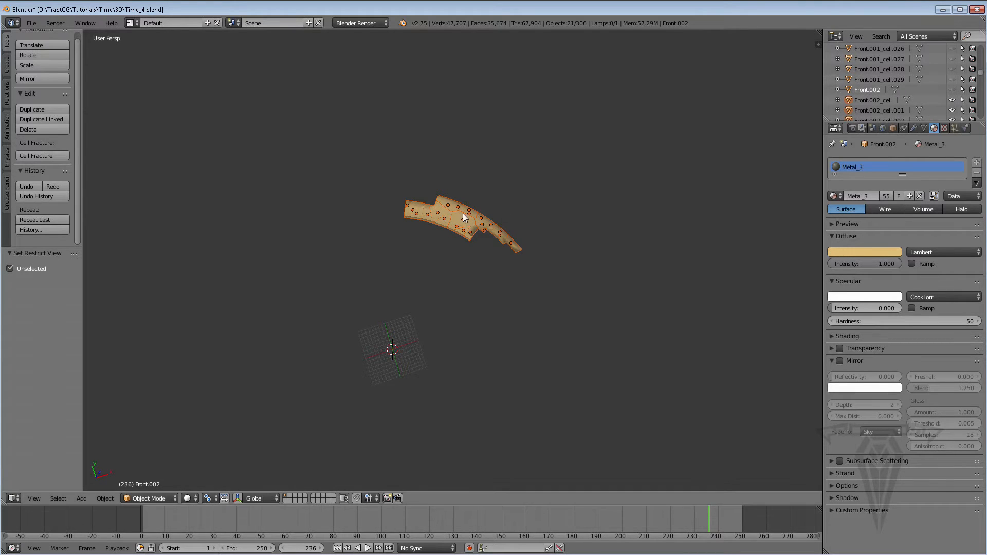
pyautogui.scroll(5, 464, 211)
pyautogui.moveTo(470, 183); pyautogui.dragTo(411, 251, button='middle')
pyautogui.scroll(-8, 474, 243)
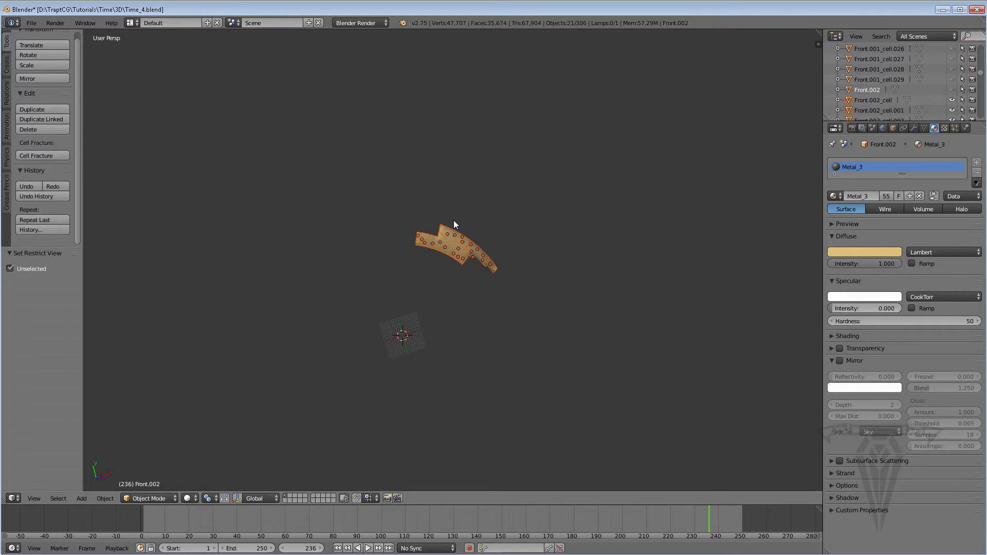
# Reveal all the hidden watch parts and select only the dial object Face.
pyautogui.hotkey('alt', 'h')
pyautogui.scroll(2, 396, 320)
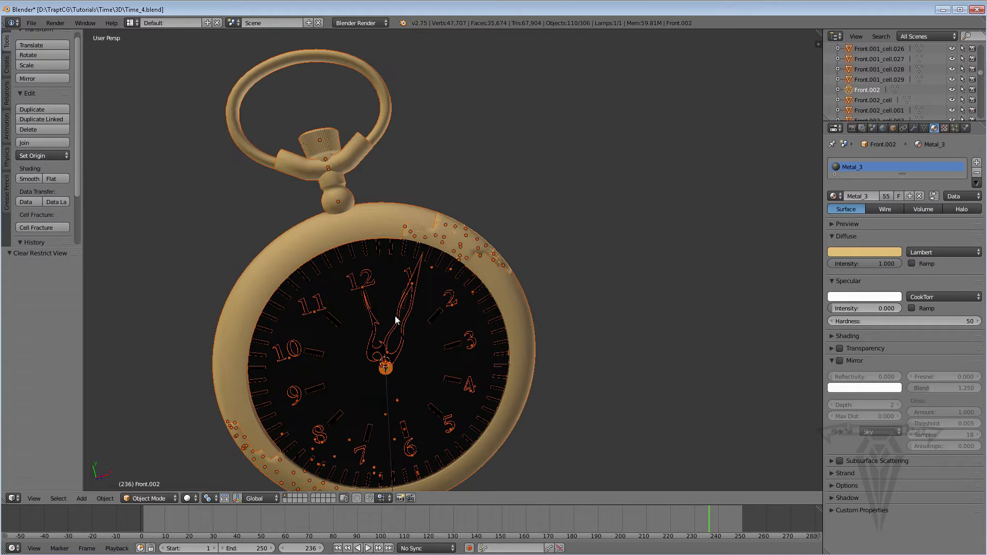
pyautogui.moveTo(385, 362); pyautogui.dragTo(370, 289, button='middle')
pyautogui.keyDown('shift'); pyautogui.moveTo(369, 335); pyautogui.dragTo(403, 267, button='middle'); pyautogui.keyUp('shift')
pyautogui.scroll(1, 388, 311)
pyautogui.keyDown('alt'); pyautogui.scroll(1, 387, 311); pyautogui.keyUp('alt')
pyautogui.click(375, 335)
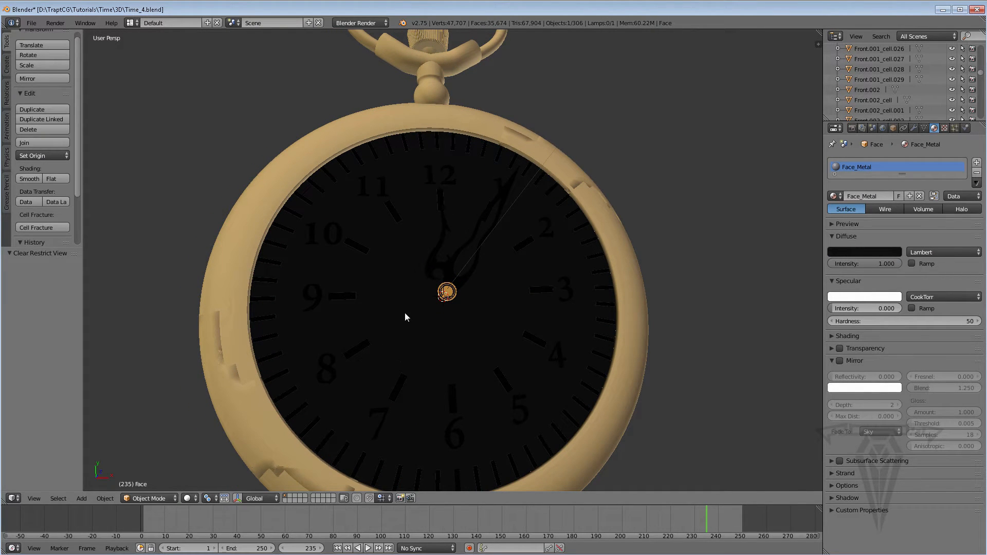
pyautogui.keyDown('shift'); pyautogui.moveTo(318, 377); pyautogui.dragTo(349, 362, button='middle'); pyautogui.keyUp('shift')
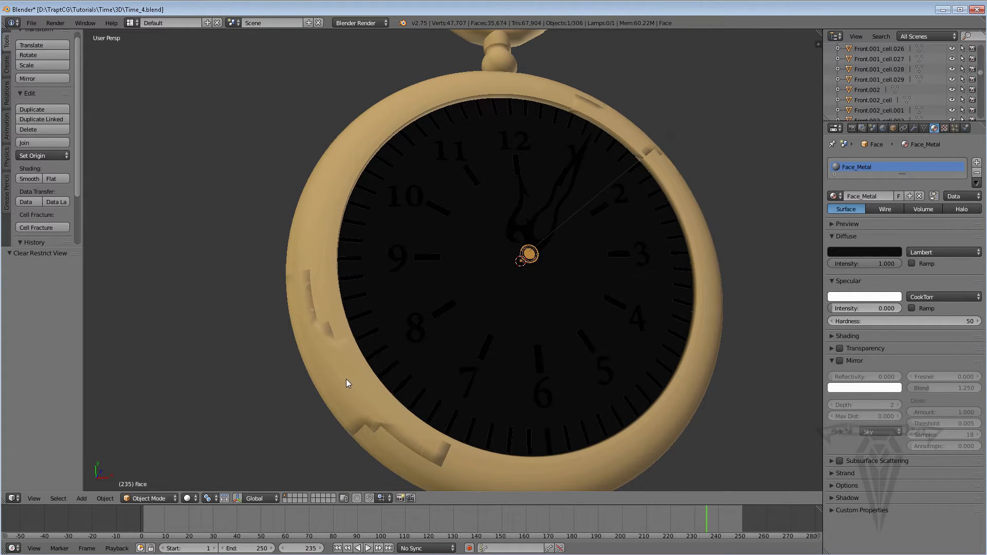
# Turn on the 3D manipulator and move the fragment Front.001_cell.014 out of the ring 12.752 along Z.
pyautogui.click(347, 379)
pyautogui.moveTo(302, 307); pyautogui.dragTo(354, 268, button='middle')
pyautogui.click(238, 499)
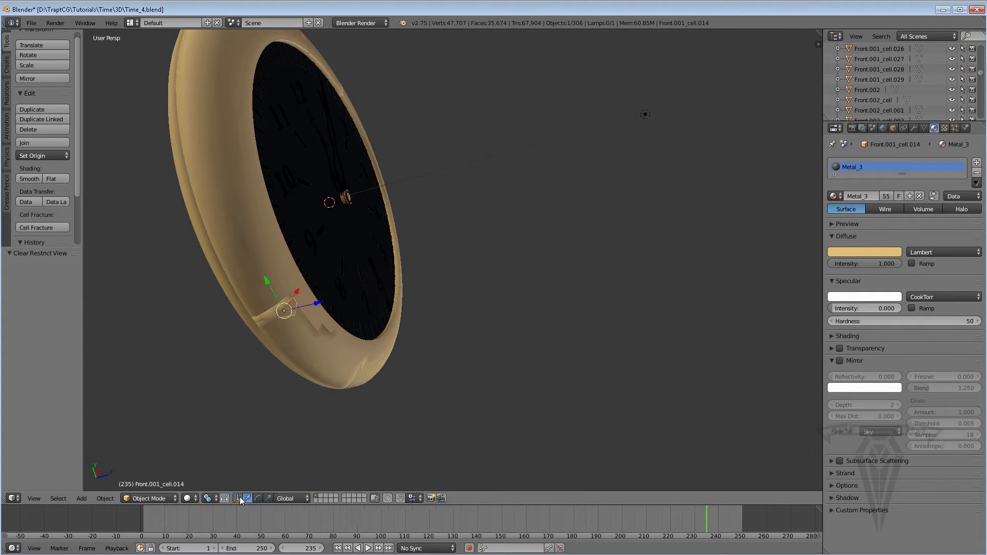
pyautogui.moveTo(322, 304); pyautogui.dragTo(370, 293)
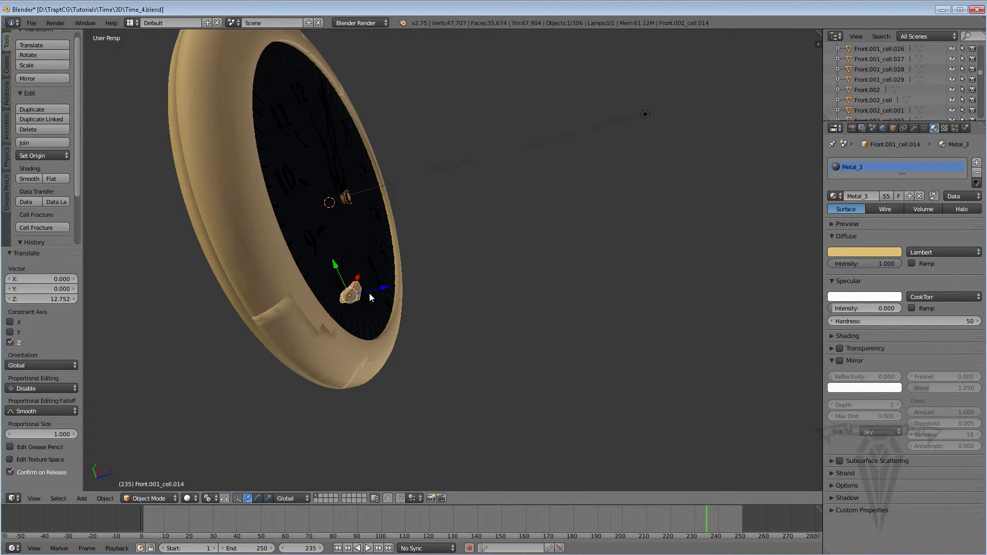
# Hide the original Front.001 object that overlaps its fragments, and step back to frame 234.
pyautogui.moveTo(369, 293); pyautogui.dragTo(340, 251, button='middle')
pyautogui.rightClick(273, 322)
pyautogui.scroll(10, 940, 92)
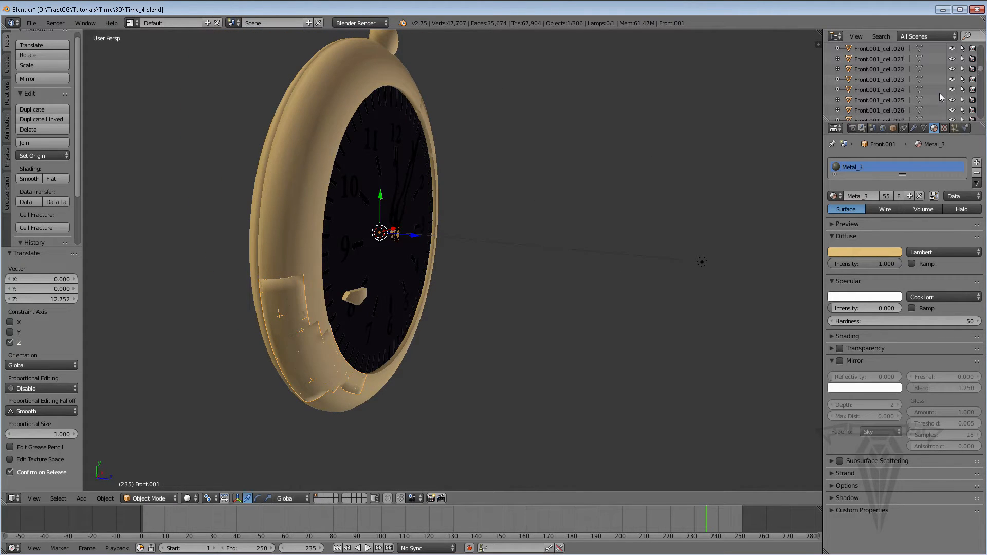
pyautogui.click(953, 80)
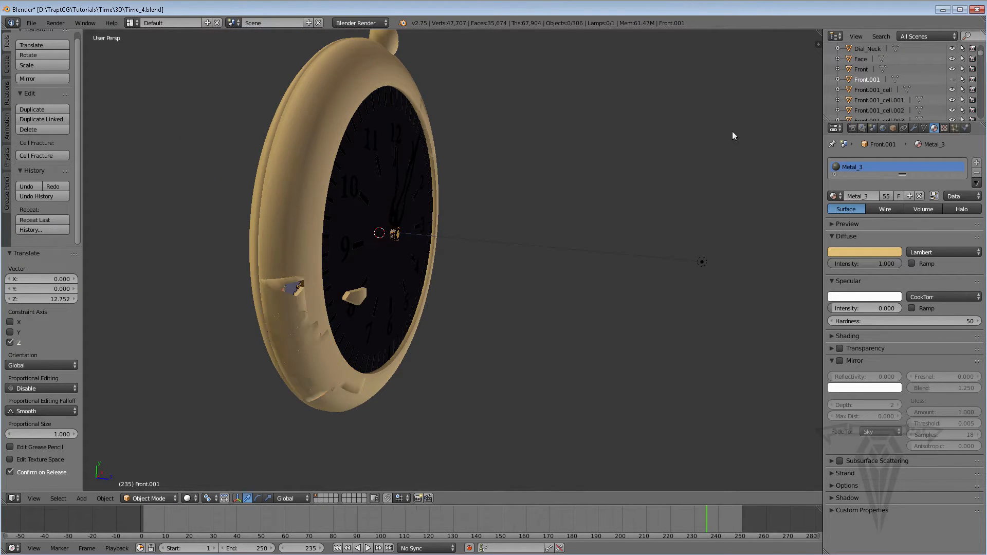
pyautogui.press('Left')
# Move the fragments Front.001_cell.029 and Front.001_cell.008 out of the ring along Z by 8.352 and 12.094.
pyautogui.moveTo(394, 348); pyautogui.dragTo(251, 344, button='middle')
pyautogui.rightClick(212, 322)
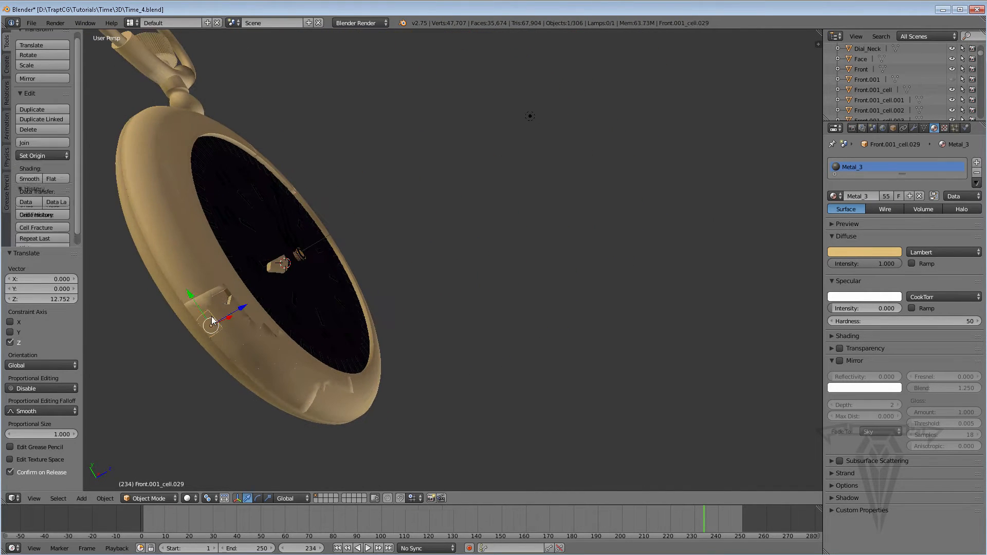
pyautogui.moveTo(243, 308); pyautogui.dragTo(287, 288)
pyautogui.rightClick(227, 337)
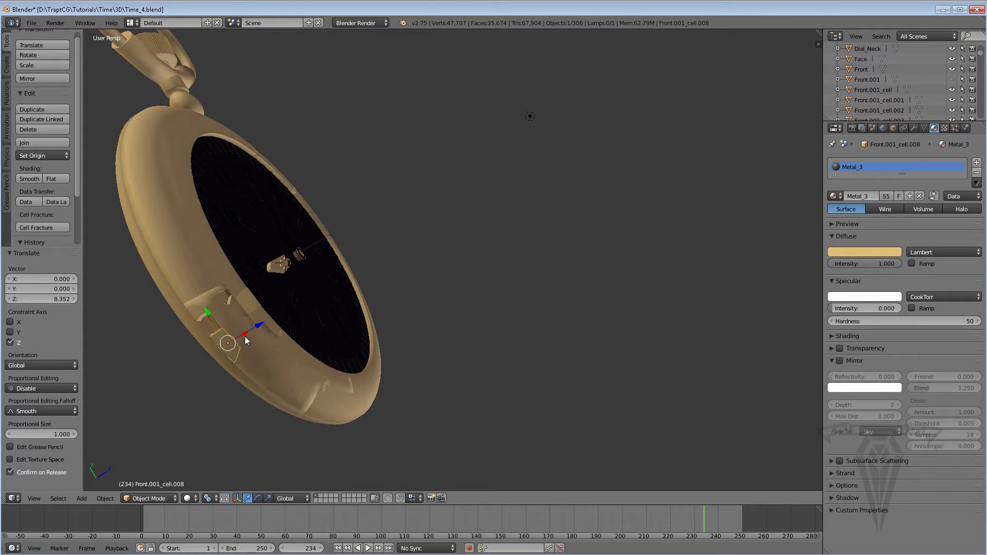
pyautogui.moveTo(245, 337); pyautogui.dragTo(233, 398, button='middle')
pyautogui.moveTo(244, 322); pyautogui.dragTo(292, 278)
pyautogui.moveTo(292, 278); pyautogui.dragTo(362, 268, button='middle')
# Pull the fragments Front.001_cell.015 and Front.001_cell.009 out of the ring along Z.
pyautogui.rightClick(205, 336)
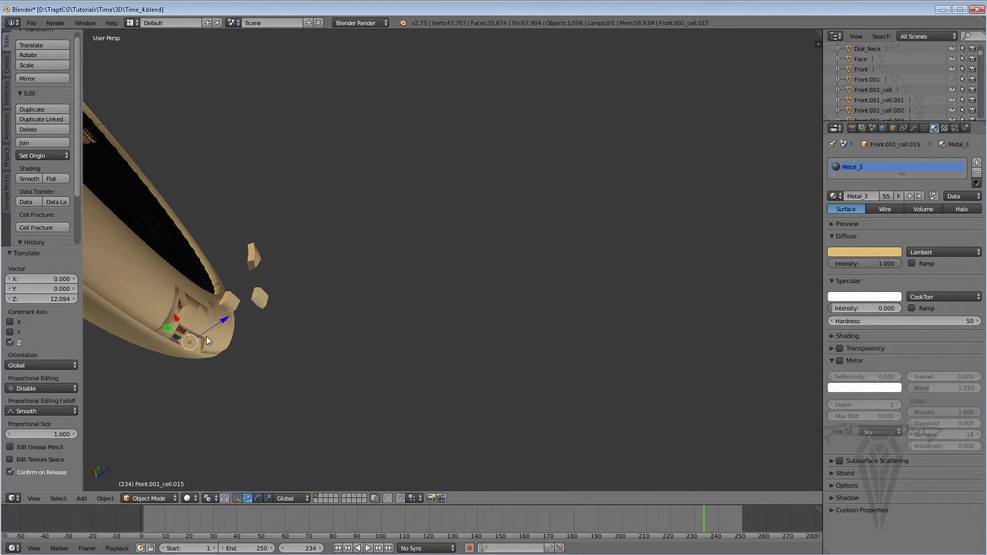
pyautogui.moveTo(214, 327); pyautogui.dragTo(331, 332)
pyautogui.moveTo(331, 333); pyautogui.dragTo(393, 292, button='middle')
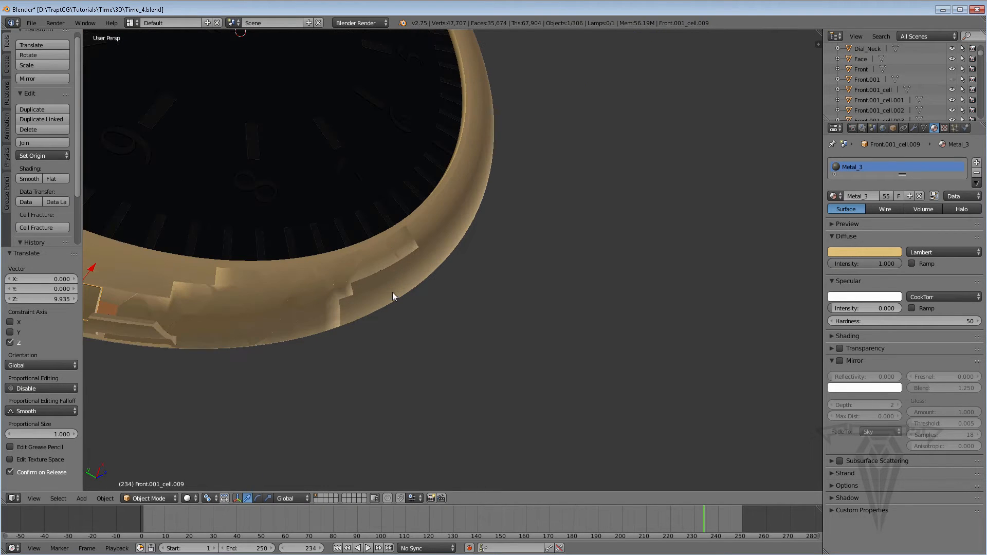
# Try moving the fragment Front.001_cell.002 13.476 along X, and undo the move.
pyautogui.rightClick(396, 255)
pyautogui.moveTo(401, 235); pyautogui.dragTo(428, 201)
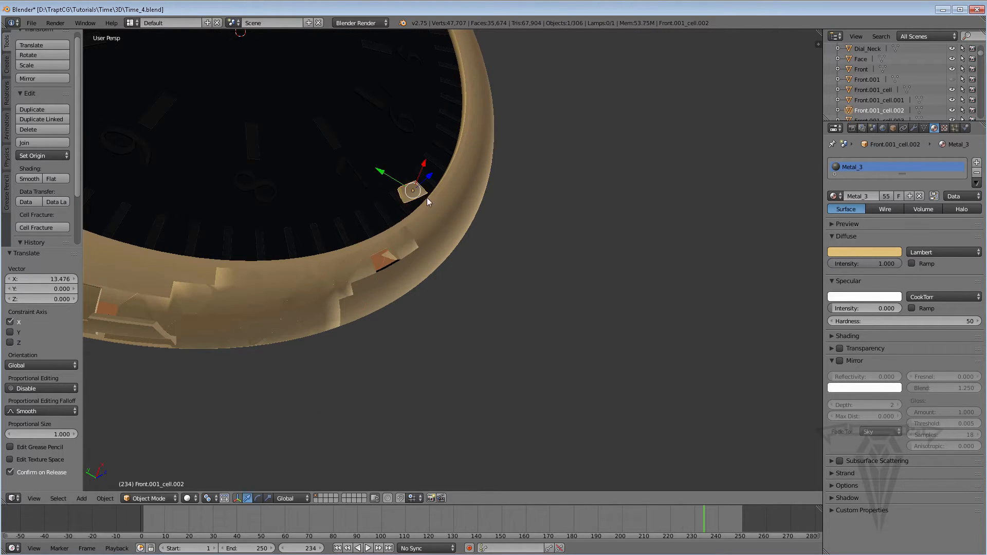
pyautogui.moveTo(379, 253); pyautogui.dragTo(452, 212, button='middle')
pyautogui.hotkey('ctrl', 'z')
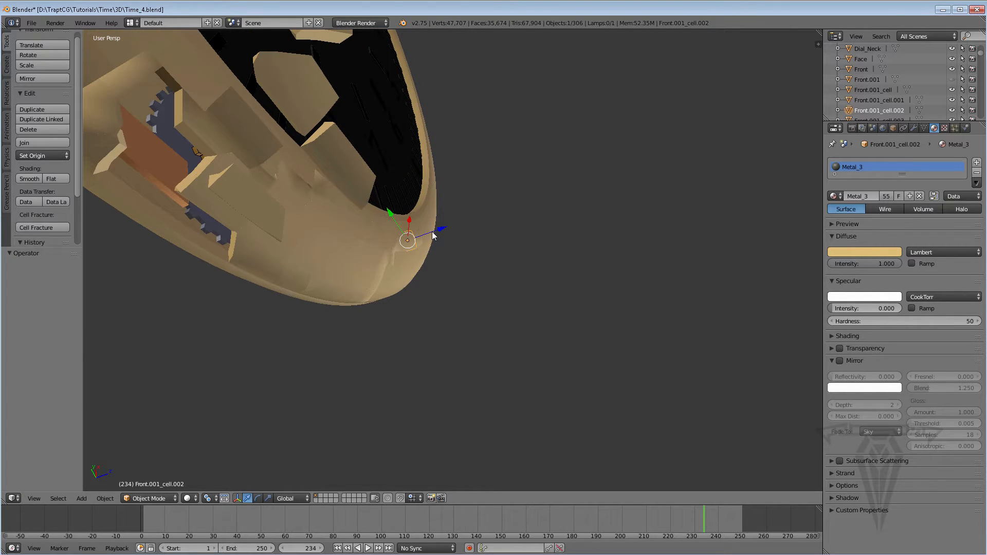
# Pull Front.001_cell.002 out of the ring along Z and move Front.001_cell 10.265 along Z beside it.
pyautogui.moveTo(433, 231); pyautogui.dragTo(511, 208)
pyautogui.rightClick(414, 238)
pyautogui.moveTo(431, 217); pyautogui.dragTo(494, 195)
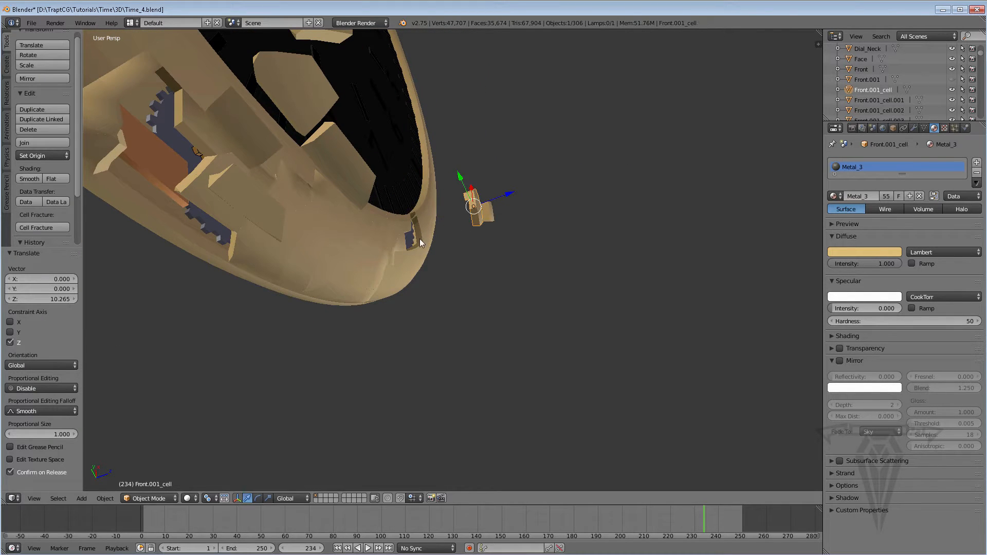
# Move the fragments Front.001_cell.026 and Front.001_cell.003 out of the ring along Z by 9.278 and 5.237.
pyautogui.rightClick(385, 245)
pyautogui.moveTo(403, 238); pyautogui.dragTo(469, 215)
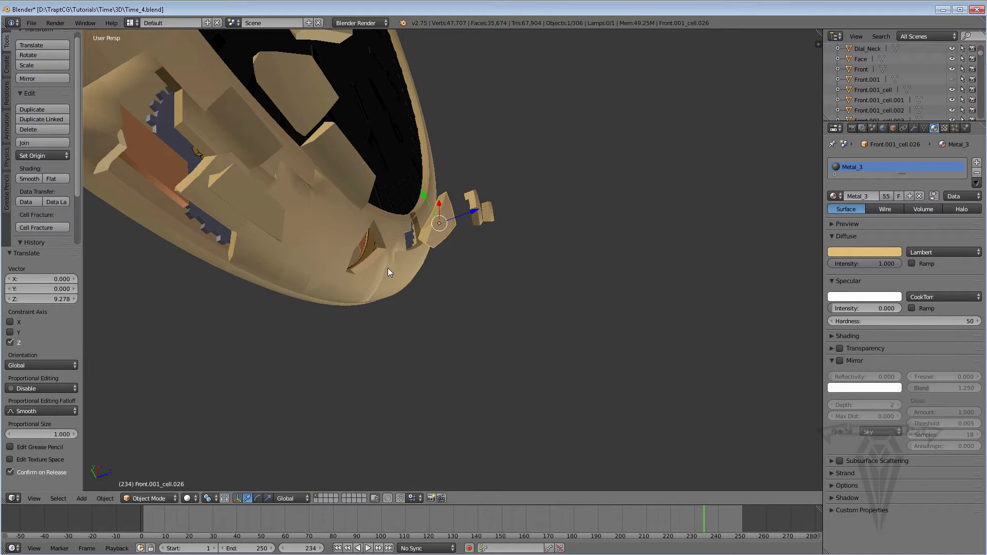
pyautogui.rightClick(378, 278)
pyautogui.moveTo(407, 262); pyautogui.dragTo(443, 255)
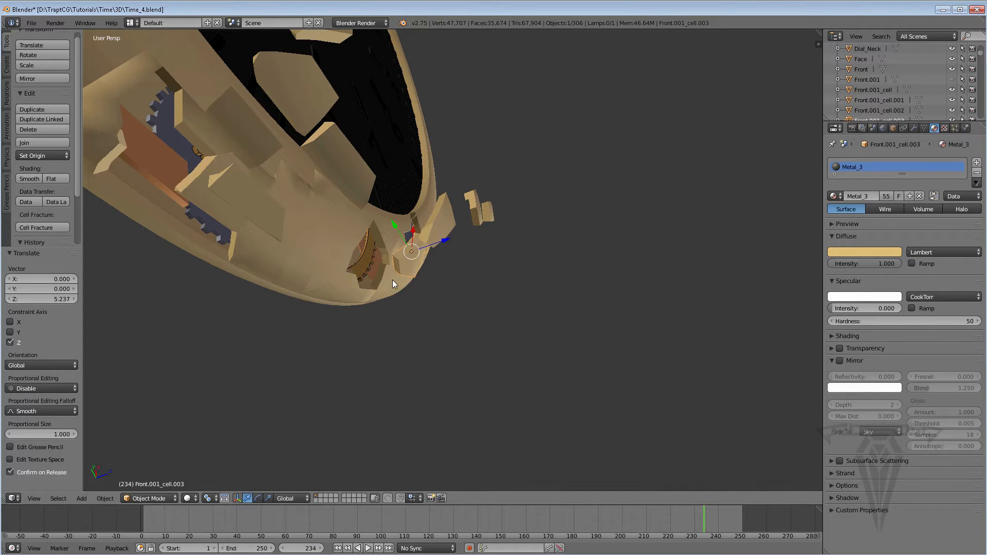
# Select the main ring Front and examine the gaps around the pulled-out fragments.
pyautogui.moveTo(393, 279); pyautogui.dragTo(445, 310, button='middle')
pyautogui.scroll(4, 455, 288)
pyautogui.rightClick(445, 310)
pyautogui.scroll(-6, 445, 306)
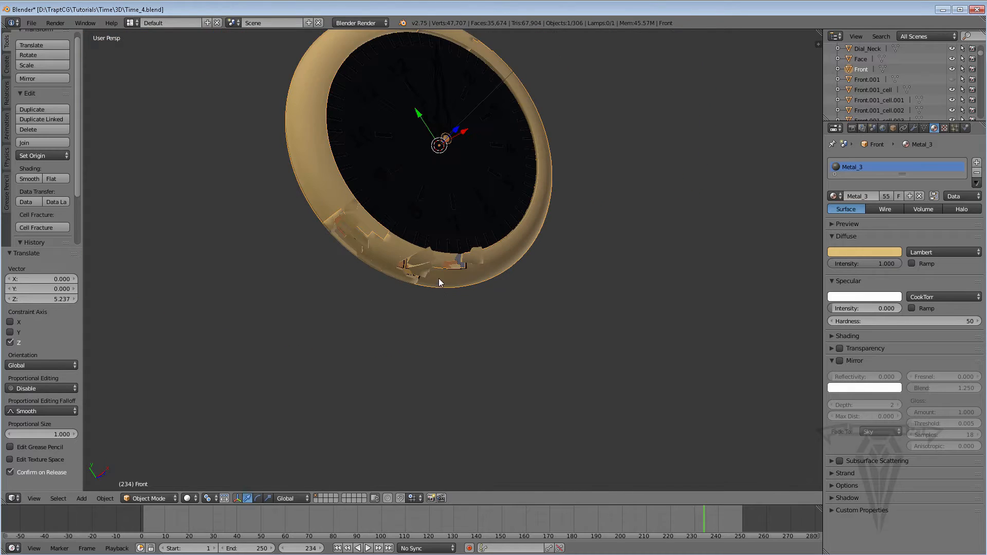
# Examine the mesh of the main ring Front in Edit Mode around the gaps left by the pulled-out fragments.
pyautogui.scroll(3, 440, 283)
pyautogui.moveTo(424, 323); pyautogui.dragTo(330, 400, button='middle')
pyautogui.press('Tab')
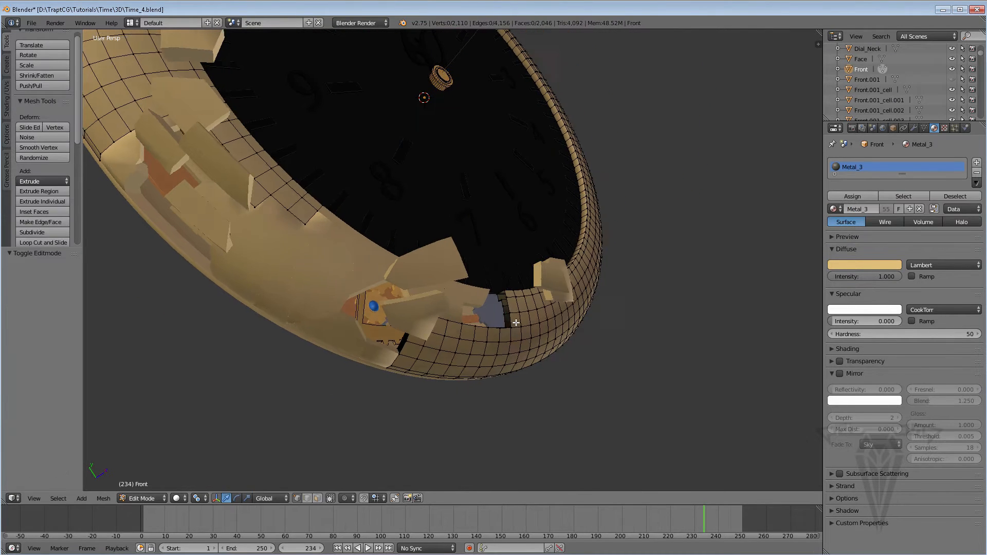
pyautogui.scroll(3, 522, 371)
pyautogui.scroll(-3, 522, 372)
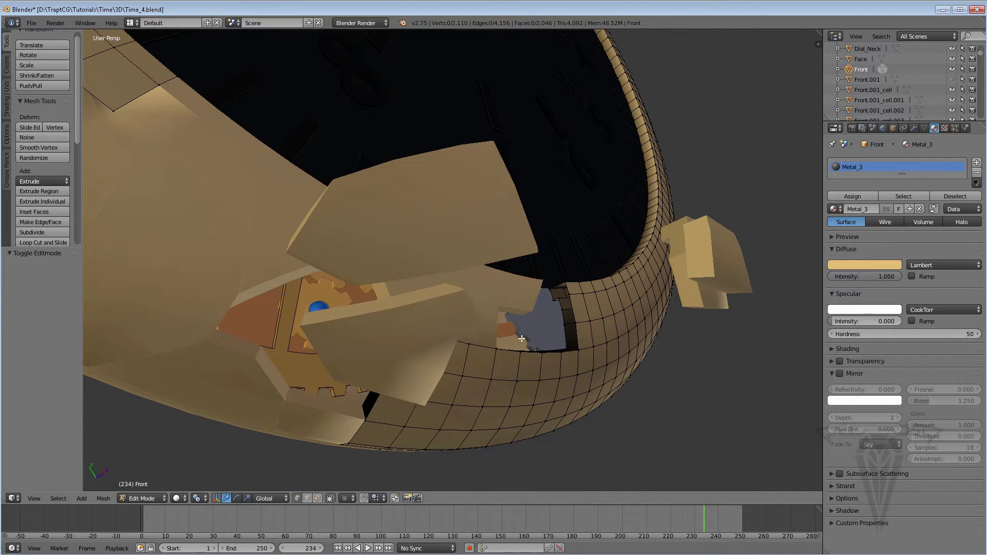
pyautogui.scroll(-2, 508, 344)
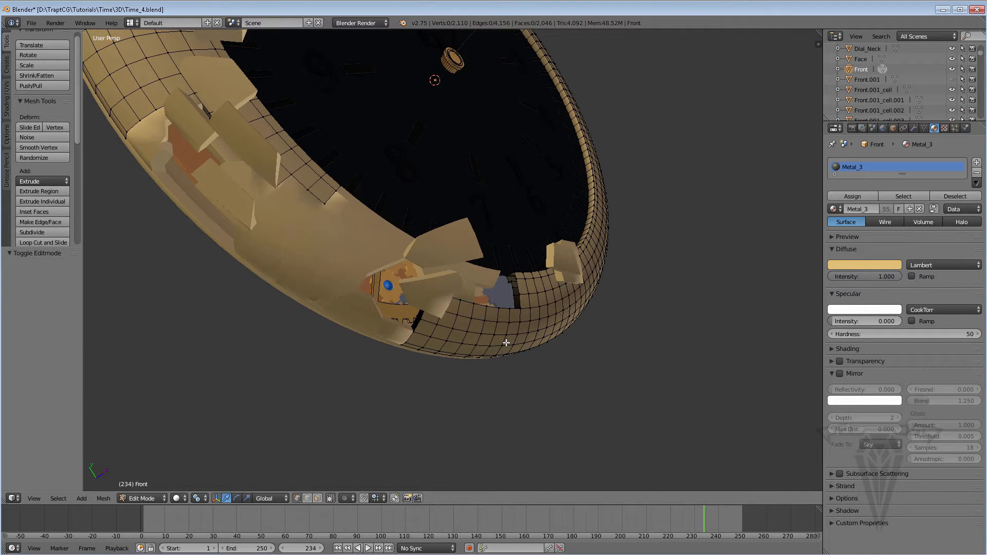
pyautogui.press('Tab')
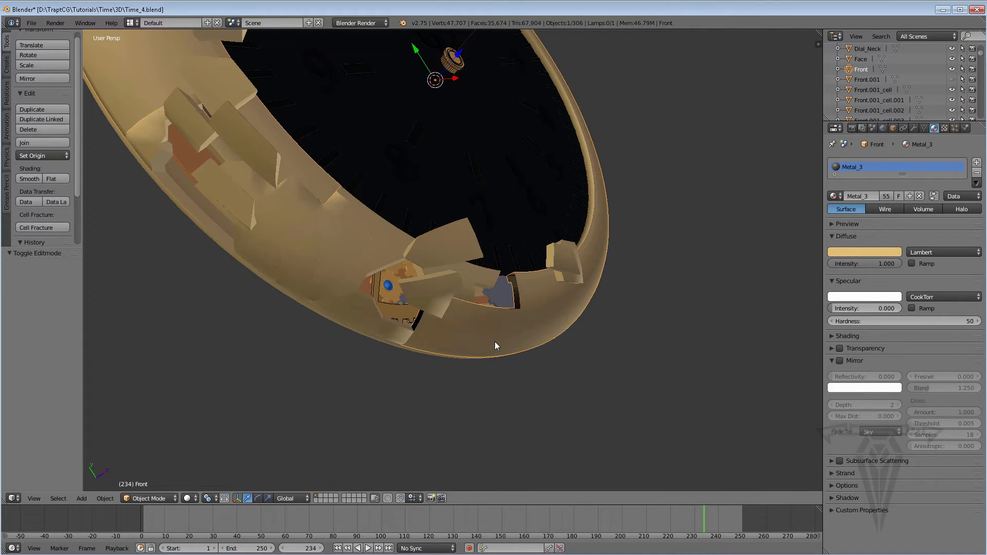
# Isolate the main ring Front by hiding all unselected objects.
pyautogui.hotkey('shift', 'h')
pyautogui.moveTo(505, 310); pyautogui.dragTo(462, 327, button='middle')
pyautogui.scroll(2, 521, 315)
pyautogui.moveTo(520, 315)
pyautogui.mouseDown(button='middle')
pyautogui.moveTo(539, 331)
pyautogui.moveTo(530, 322)
pyautogui.mouseUp(button='middle')
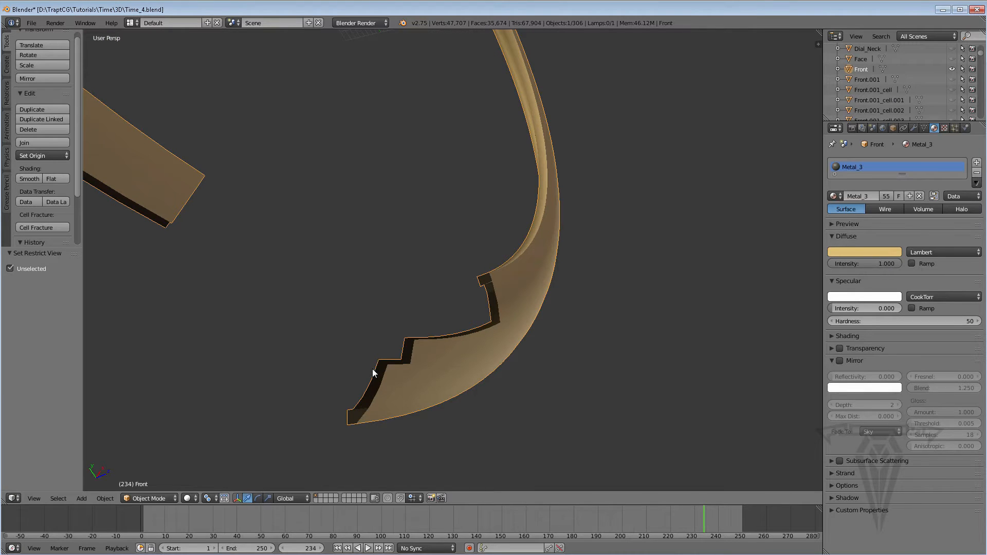
# Enter Edit Mode on the ring Front and select an outer edge along its stepped, broken end.
pyautogui.press('Tab')
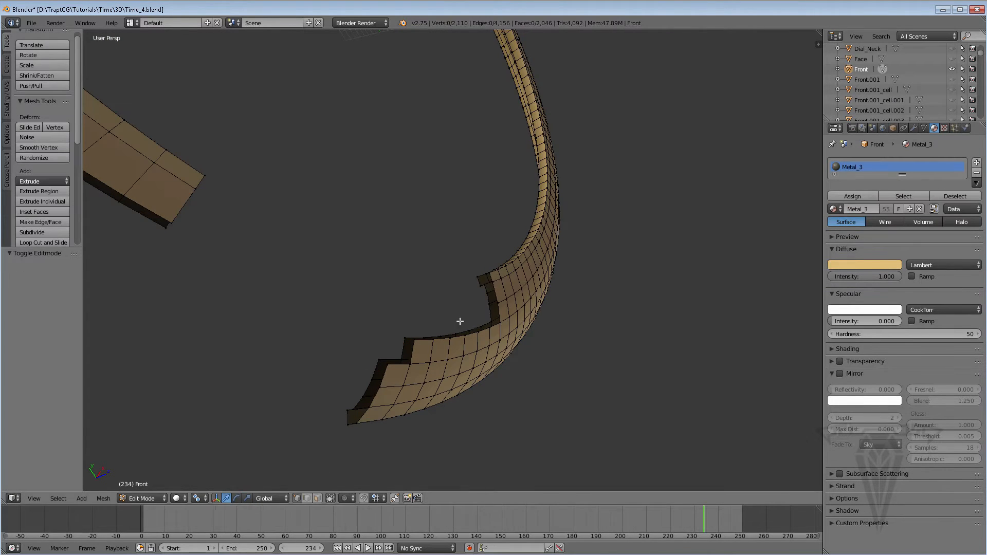
pyautogui.moveTo(473, 346); pyautogui.dragTo(605, 299, button='middle')
pyautogui.rightClick(570, 377)
pyautogui.moveTo(243, 344); pyautogui.dragTo(571, 316, button='middle')
pyautogui.rightClick(346, 341)
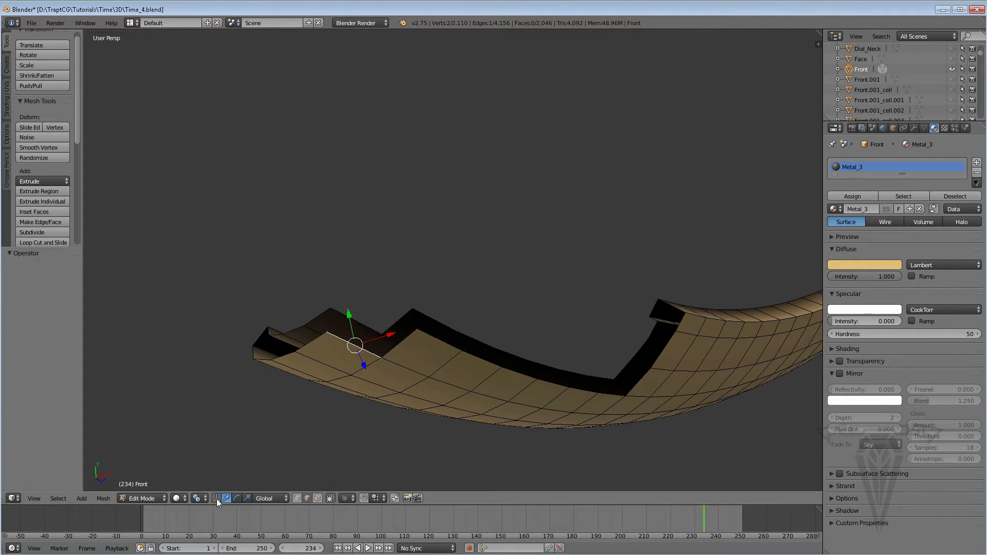
# Hide the transform manipulator and fill two faces between the matching outer and inner edges of the ring's stepped end.
pyautogui.hotkey('ctrl', 'space')
pyautogui.keyDown('shift'); pyautogui.rightClick(358, 321); pyautogui.keyUp('shift')
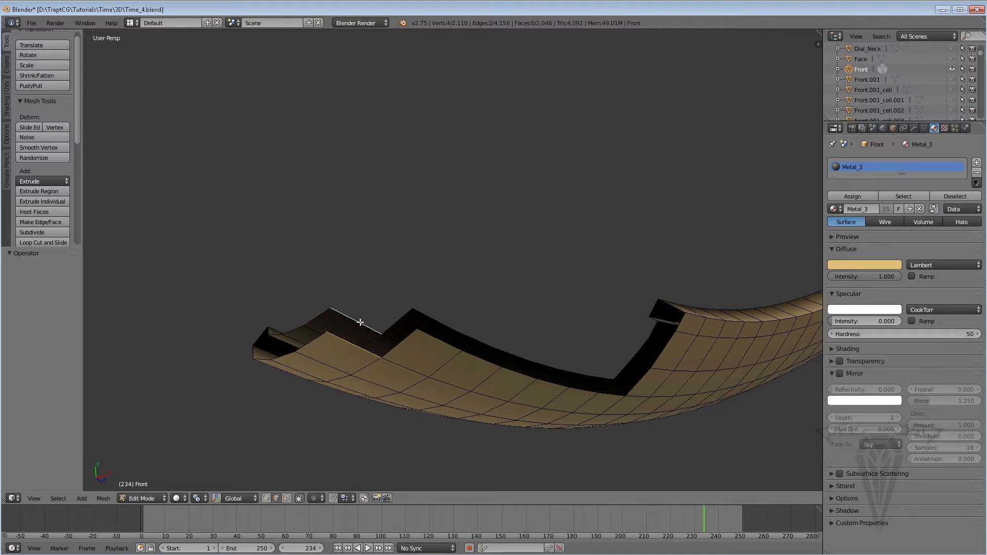
pyautogui.press('f')
pyautogui.rightClick(401, 345)
pyautogui.keyDown('shift'); pyautogui.rightClick(400, 322); pyautogui.keyUp('shift')
pyautogui.press('f')
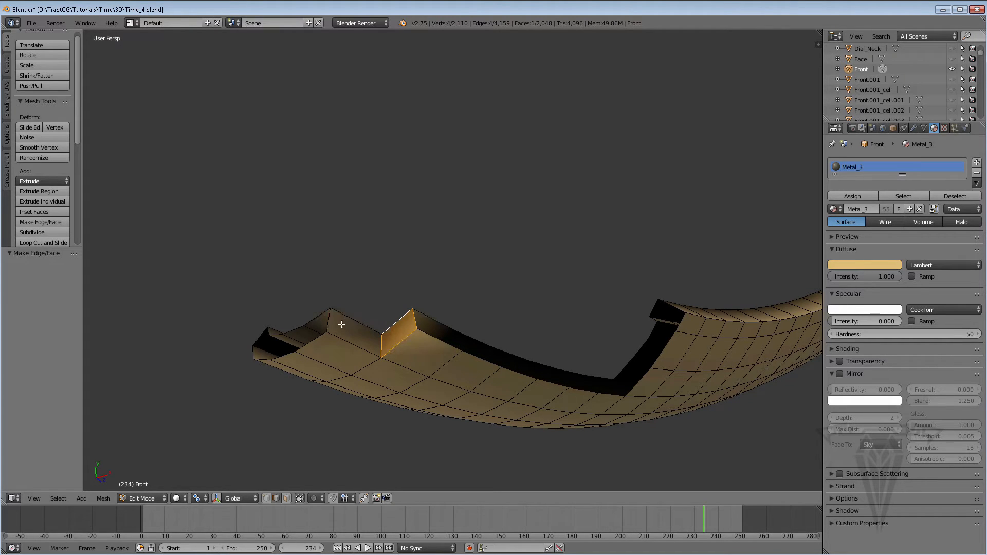
# Close the open boundary loop at the tip of the stepped end with Grid Fill.
pyautogui.keyDown('alt'); pyautogui.rightClick(308, 342); pyautogui.keyUp('alt')
pyautogui.hotkey('ctrl', 'f')
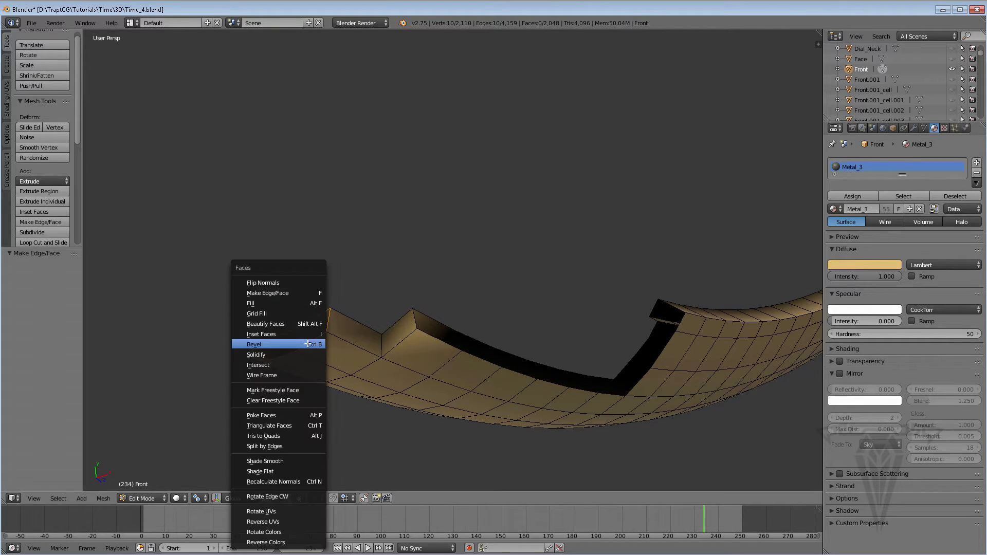
pyautogui.click(278, 315)
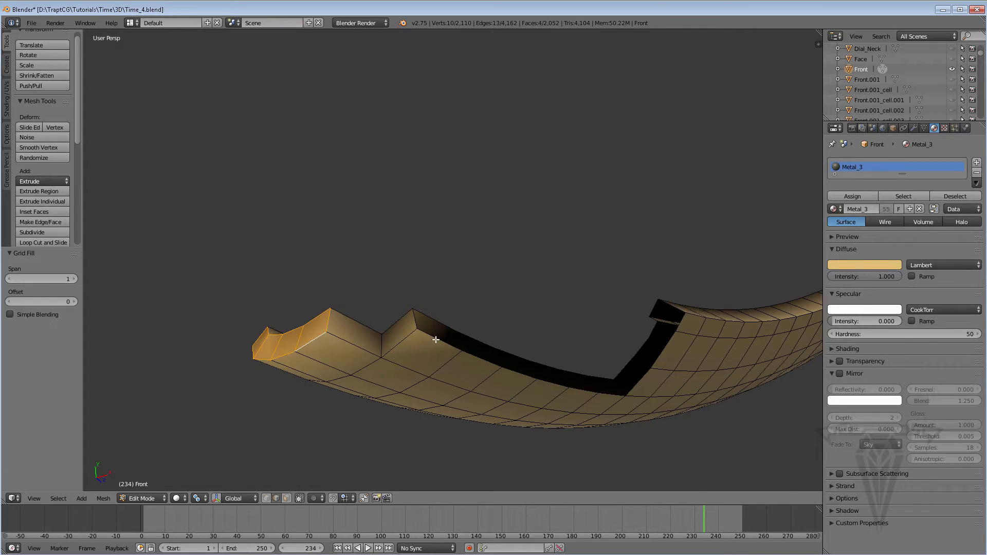
# Fill a face at the far corner of the long notch and close the notch's open loop with Grid Fill.
pyautogui.rightClick(633, 387)
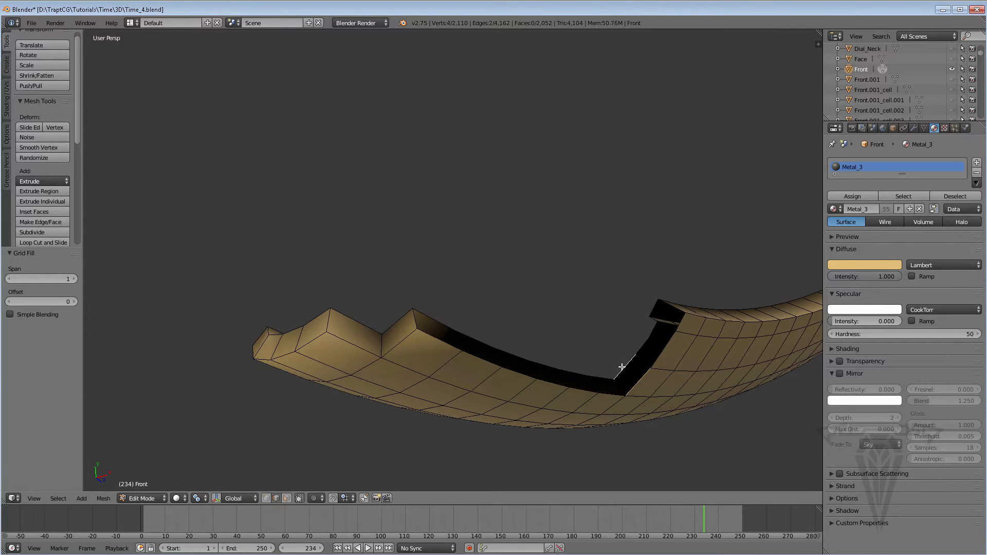
pyautogui.press('f')
pyautogui.keyDown('alt'); pyautogui.rightClick(607, 393); pyautogui.keyUp('alt')
pyautogui.hotkey('ctrl', 'f')
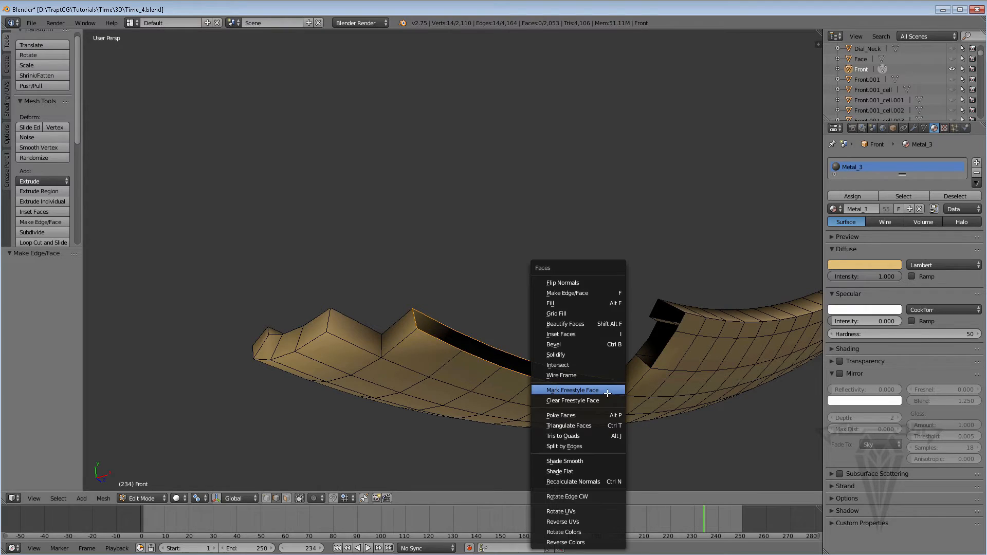
pyautogui.click(573, 313)
# Fill the remaining openings up the notch's steep side with faces, including the one at its upper lip.
pyautogui.moveTo(606, 348); pyautogui.dragTo(576, 352, button='middle')
pyautogui.press('a')
pyautogui.press('Left')
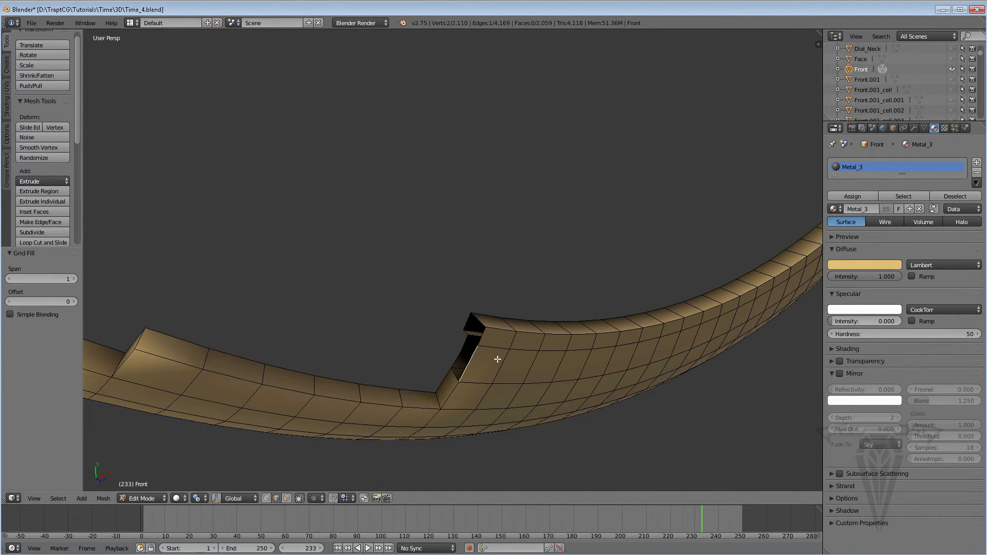
pyautogui.moveTo(496, 359); pyautogui.dragTo(533, 360, button='middle')
pyautogui.moveTo(445, 360); pyautogui.dragTo(468, 361, button='middle')
pyautogui.rightClick(466, 362)
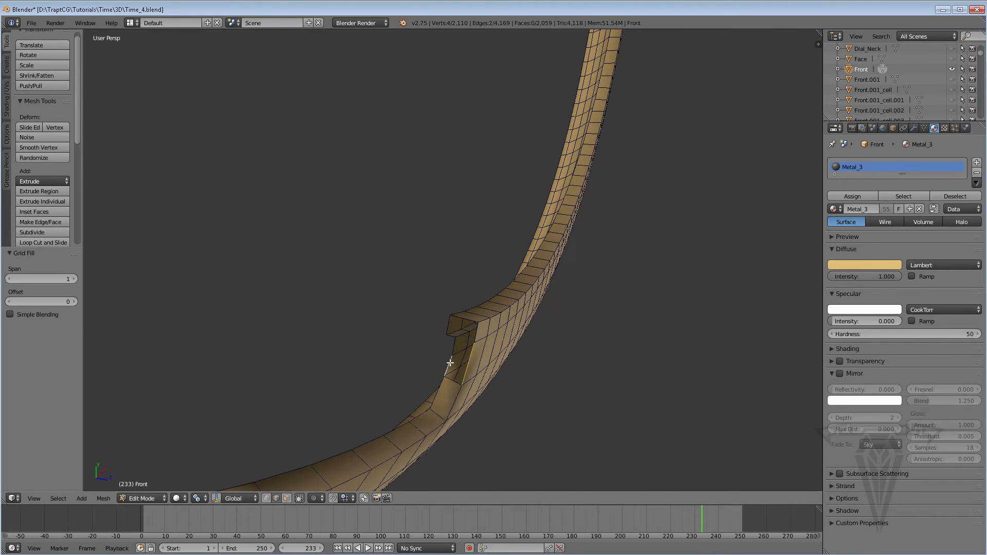
pyautogui.press('f')
pyautogui.rightClick(455, 343)
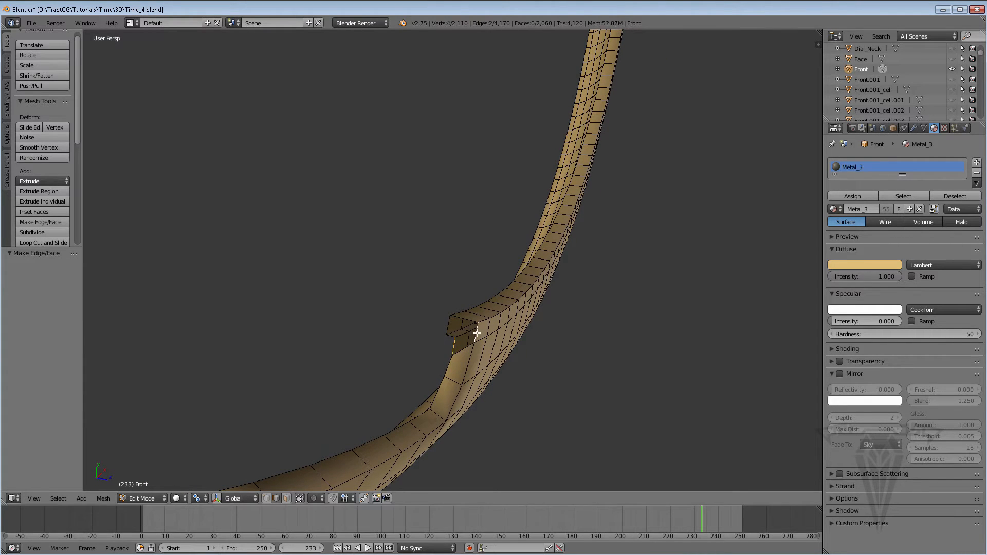
pyautogui.press('f')
pyautogui.rightClick(450, 336)
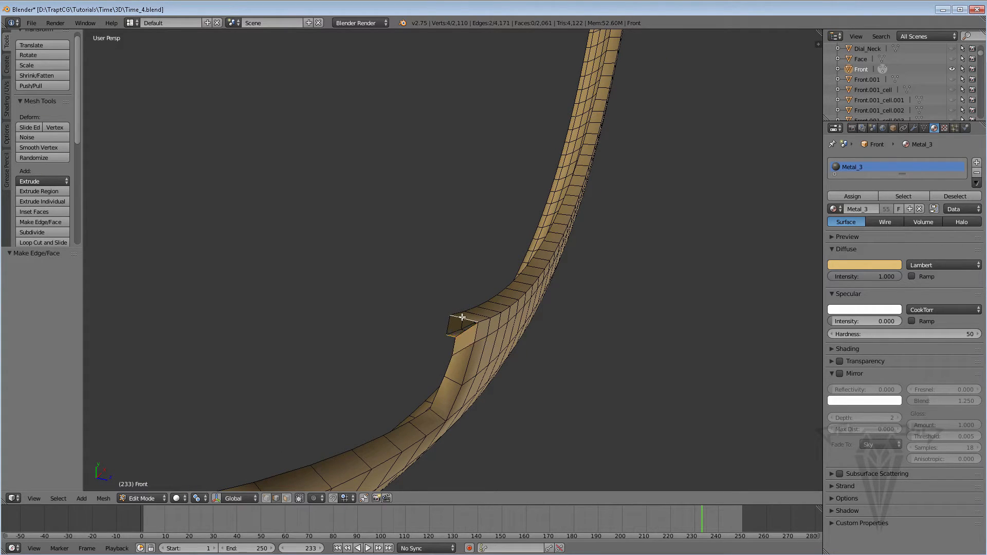
pyautogui.press('f')
# Fill a face between the outer and inner edges just below the curved overhang on another broken end of the ring.
pyautogui.scroll(-7, 463, 323)
pyautogui.moveTo(434, 283); pyautogui.dragTo(449, 208, button='middle')
pyautogui.scroll(3, 432, 167)
pyautogui.scroll(3, 449, 209)
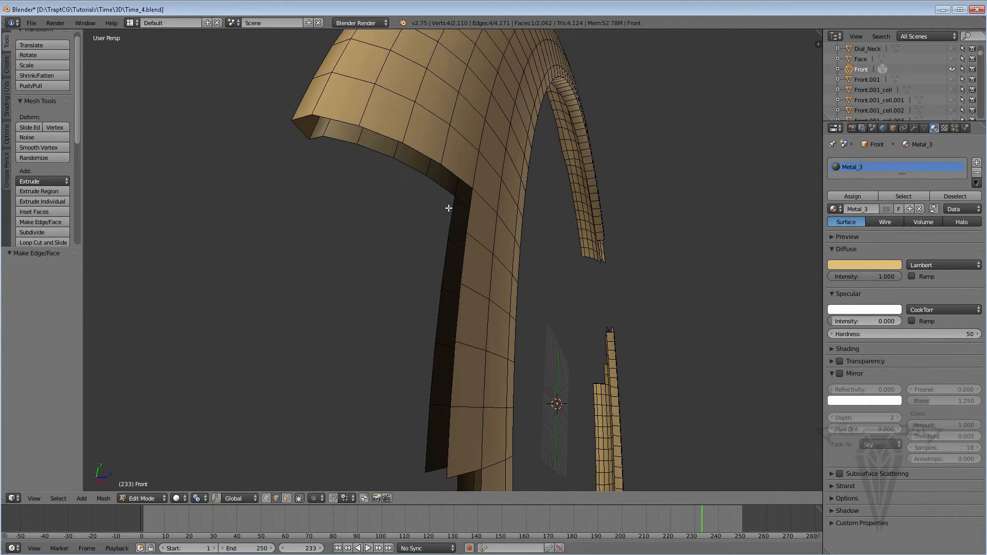
pyautogui.rightClick(412, 171)
pyautogui.keyDown('shift'); pyautogui.rightClick(419, 154); pyautogui.keyUp('shift')
pyautogui.rightClick(453, 206)
pyautogui.rightClick(471, 219)
pyautogui.keyDown('shift'); pyautogui.rightClick(452, 219); pyautogui.keyUp('shift')
pyautogui.press('f')
# Select the open edge loop under the curved overhang and close it with Grid Fill.
pyautogui.keyDown('alt'); pyautogui.rightClick(434, 180); pyautogui.keyUp('alt')
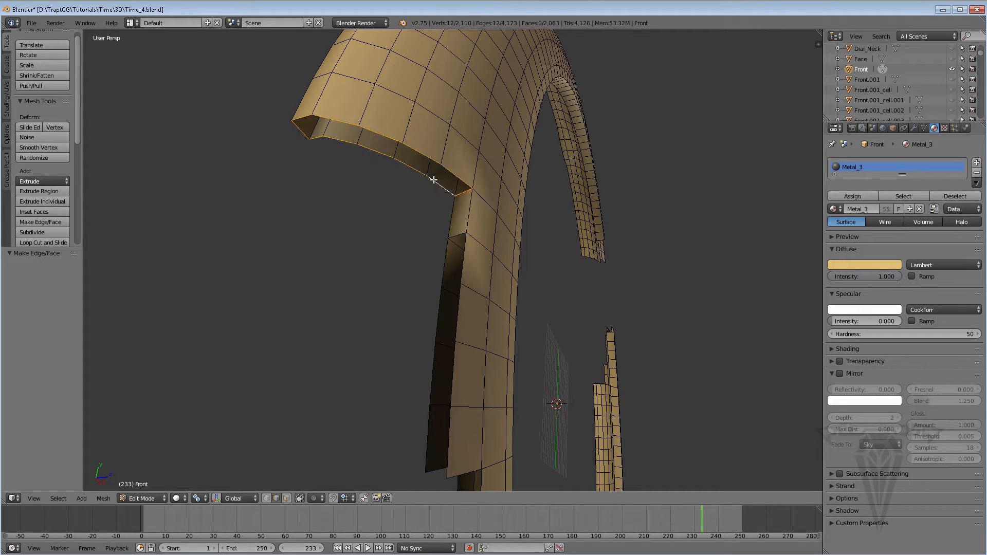
pyautogui.hotkey('ctrl', 'f')
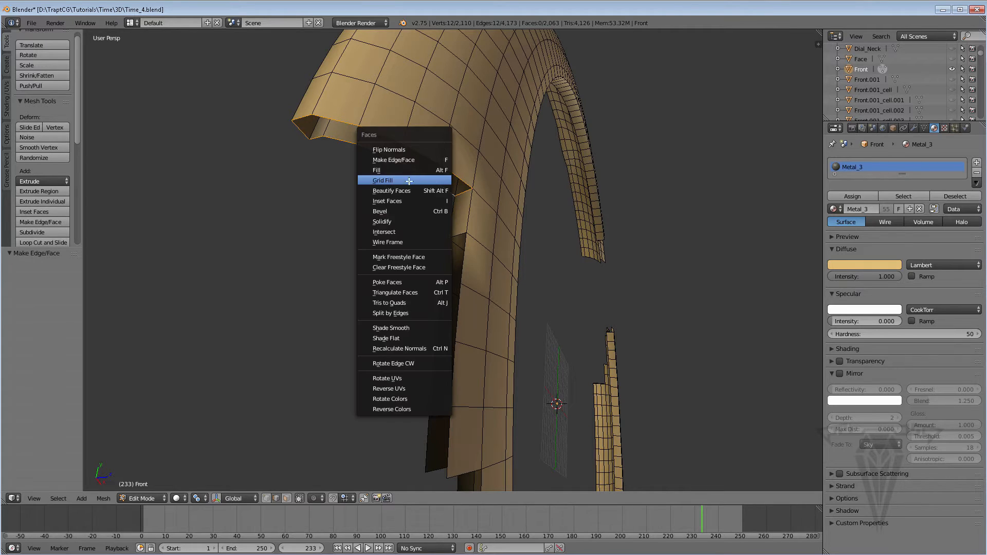
pyautogui.click(409, 181)
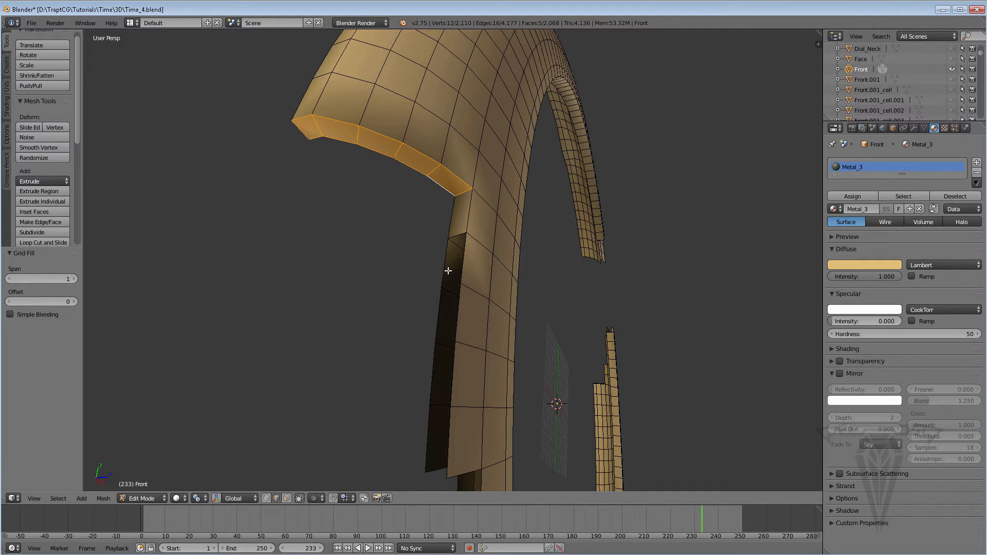
# Cap the lower corner of the long straight step with a face and close the step's open loop with Grid Fill.
pyautogui.rightClick(440, 472)
pyautogui.keyDown('shift'); pyautogui.rightClick(463, 475); pyautogui.keyUp('shift')
pyautogui.press('f')
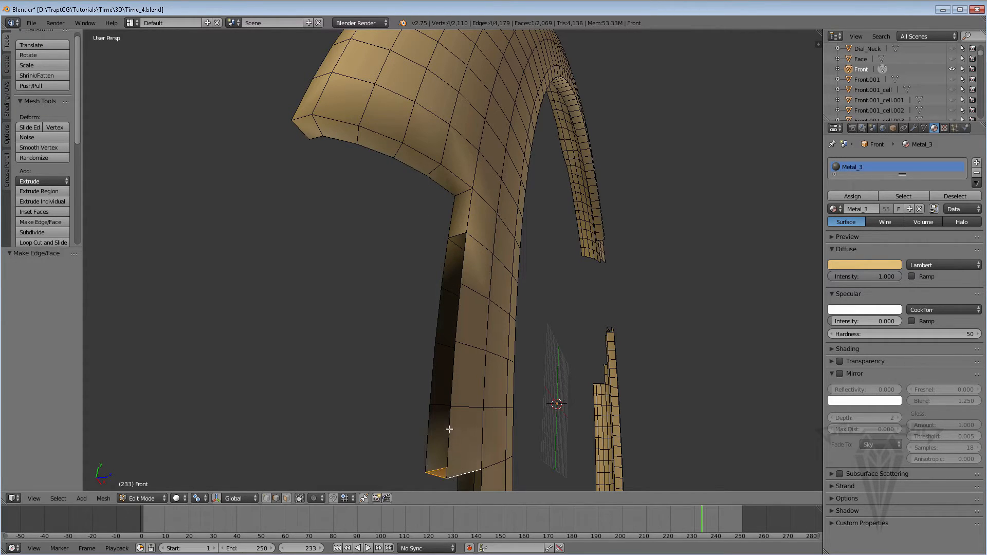
pyautogui.keyDown('alt'); pyautogui.click(449, 429); pyautogui.keyUp('alt')
pyautogui.hotkey('ctrl', 'f')
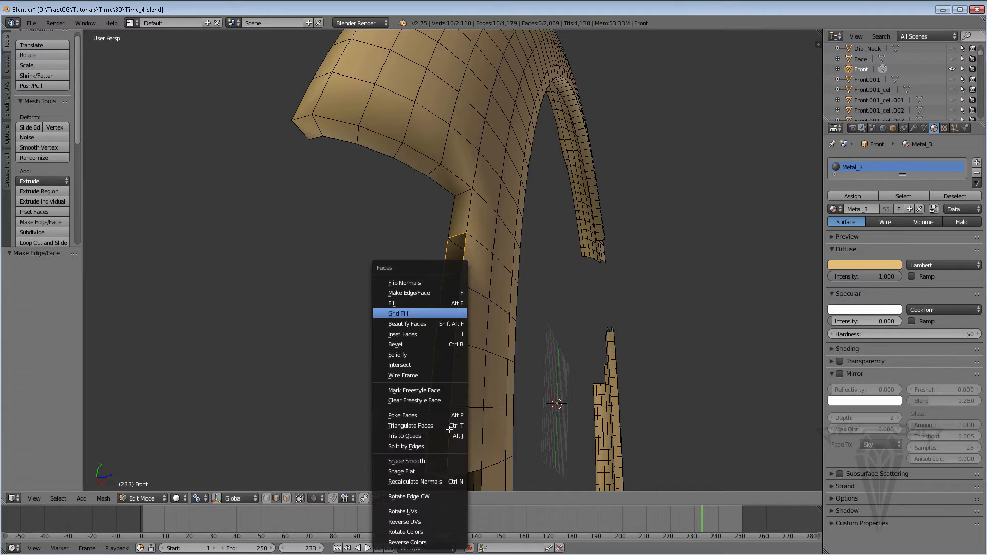
pyautogui.click(417, 314)
# Select the matching outer and inner edges of the lowest step, including its end edges, and join them with Bridge Edge Loops.
pyautogui.moveTo(417, 314); pyautogui.dragTo(446, 322, button='middle')
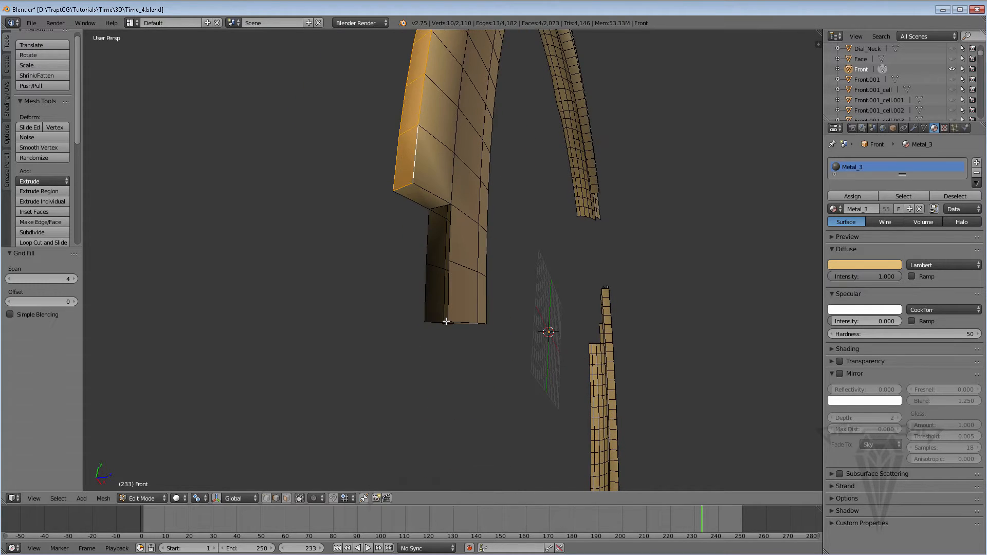
pyautogui.rightClick(450, 246)
pyautogui.keyDown('shift'); pyautogui.rightClick(427, 249); pyautogui.keyUp('shift')
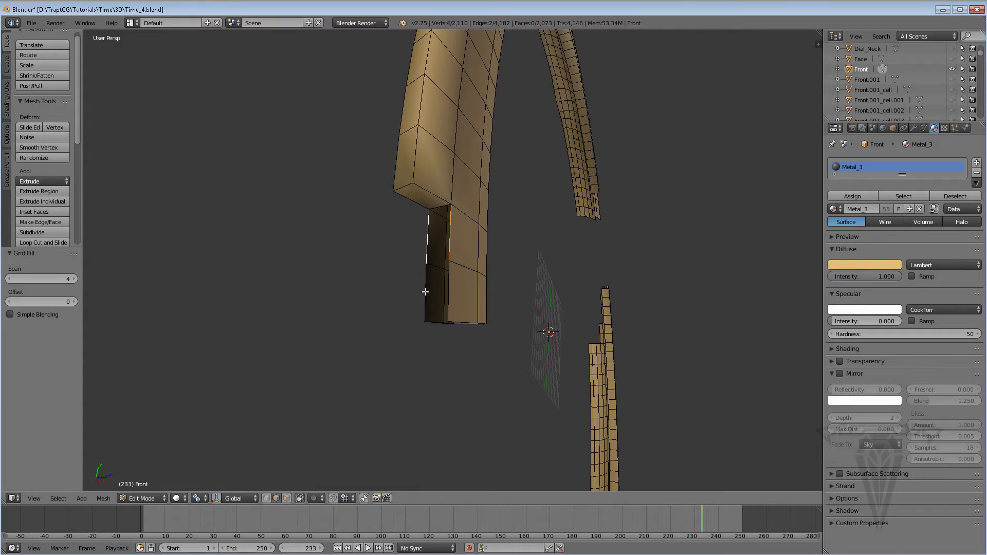
pyautogui.keyDown('shift'); pyautogui.rightClick(425, 287); pyautogui.keyUp('shift')
pyautogui.keyDown('shift'); pyautogui.rightClick(452, 302); pyautogui.keyUp('shift')
pyautogui.moveTo(452, 308); pyautogui.dragTo(422, 314, button='middle')
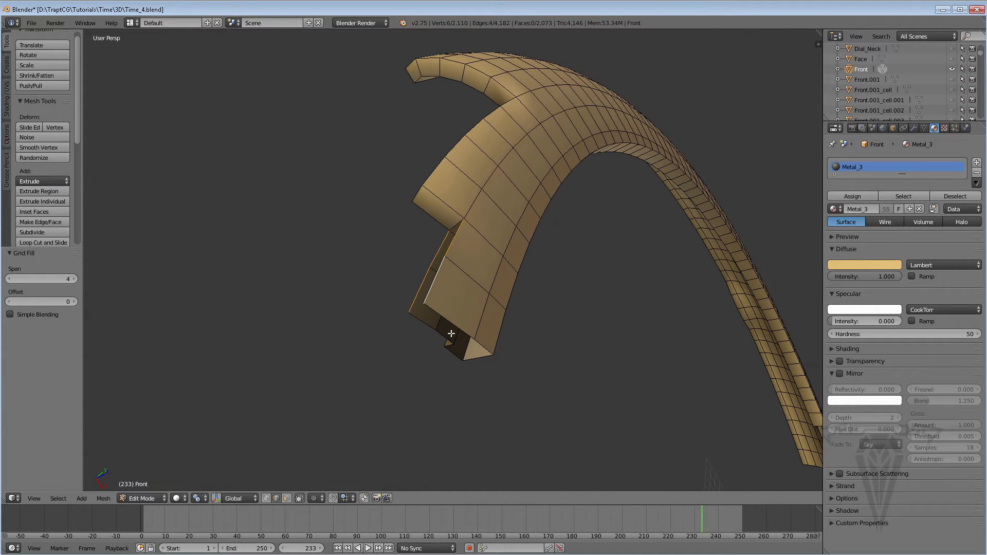
pyautogui.keyDown('shift'); pyautogui.rightClick(427, 323); pyautogui.keyUp('shift')
pyautogui.keyDown('shift'); pyautogui.rightClick(443, 318); pyautogui.keyUp('shift')
pyautogui.press('w')
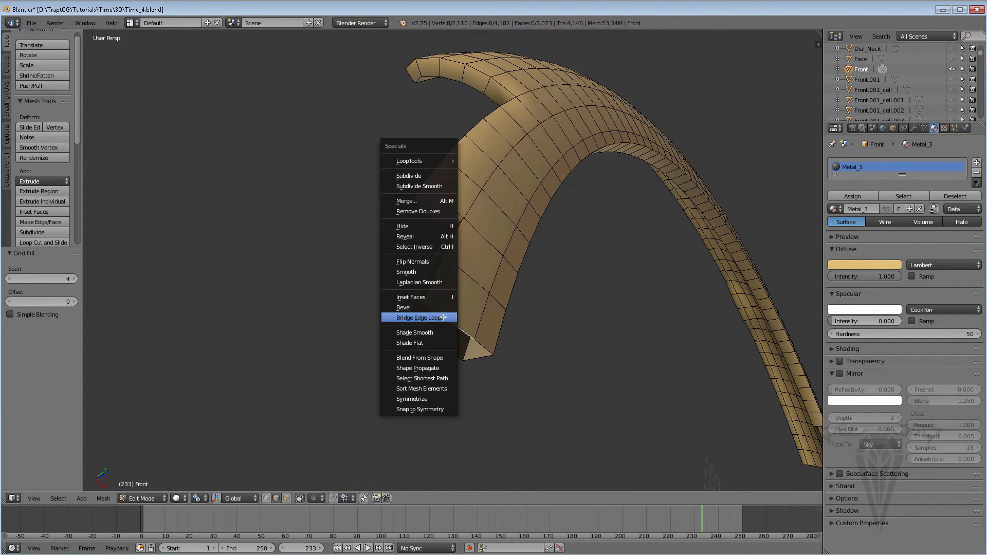
pyautogui.click(429, 317)
# Fill the two remaining openings at the tip of this broken end with faces.
pyautogui.moveTo(433, 323); pyautogui.dragTo(457, 331, button='middle')
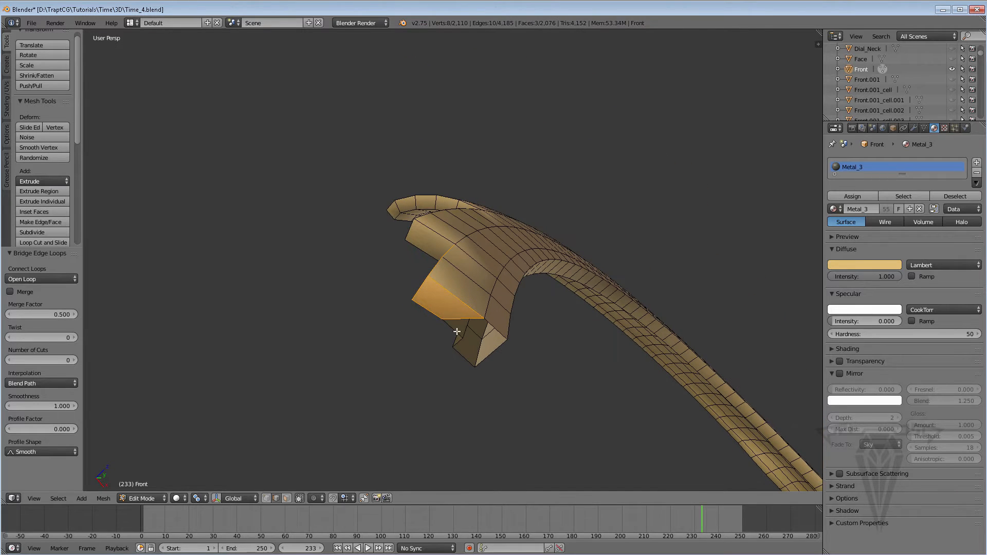
pyautogui.keyDown('shift'); pyautogui.rightClick(493, 331); pyautogui.keyUp('shift')
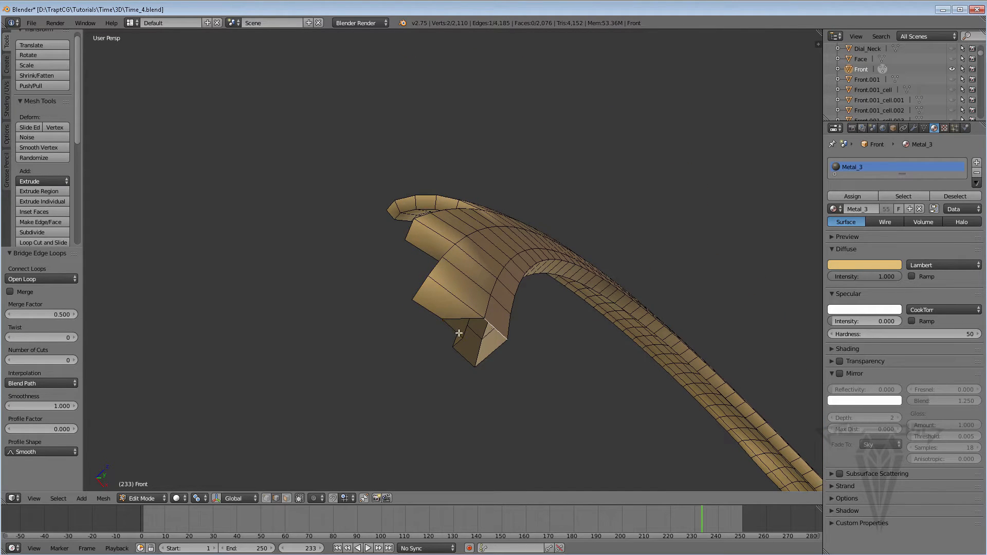
pyautogui.press('f')
pyautogui.rightClick(471, 348)
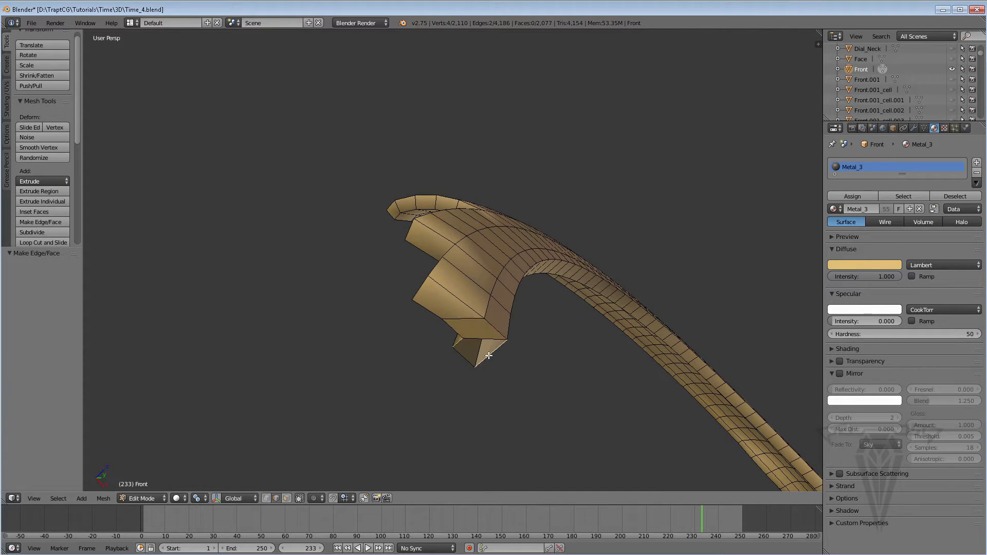
pyautogui.press('f')
# On the next broken end, fill a face below the upper step and close the step's open loop with Grid Fill.
pyautogui.moveTo(489, 356); pyautogui.dragTo(335, 289, button='middle')
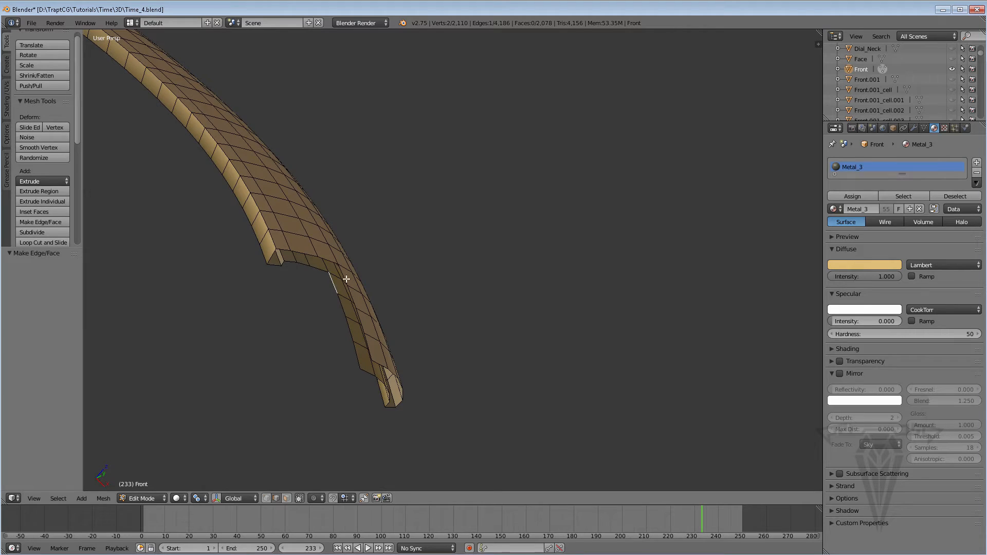
pyautogui.press('f')
pyautogui.keyDown('alt'); pyautogui.rightClick(311, 266); pyautogui.keyUp('alt')
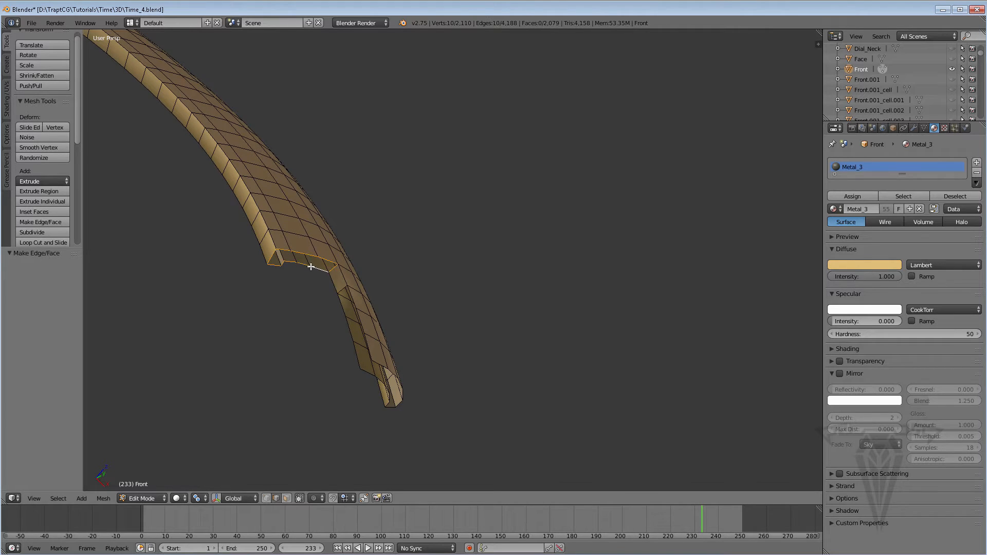
pyautogui.scroll(4, 310, 267)
pyautogui.moveTo(311, 267)
pyautogui.mouseDown(button='middle')
pyautogui.moveTo(287, 266)
pyautogui.moveTo(308, 272)
pyautogui.mouseUp(button='middle')
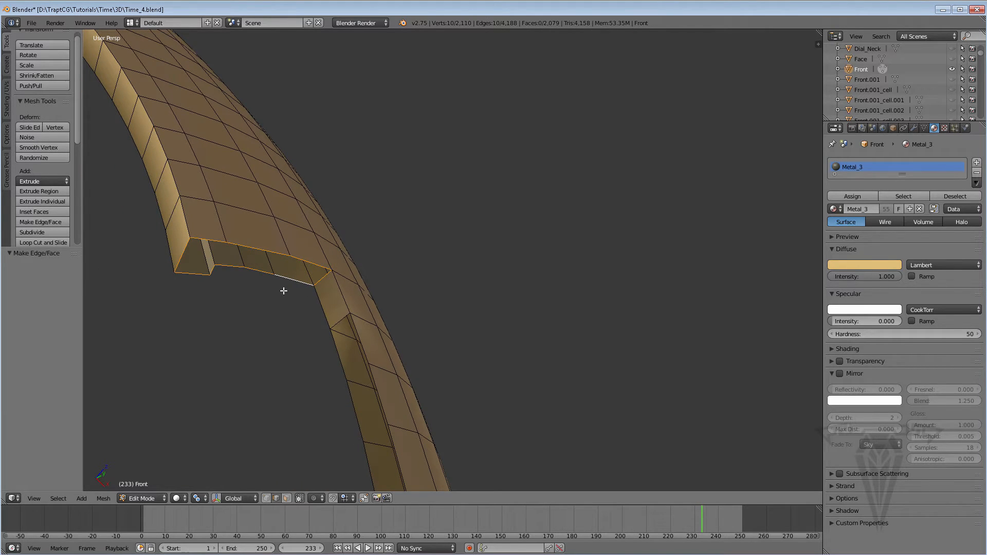
pyautogui.hotkey('ctrl', 'f')
pyautogui.click(256, 292)
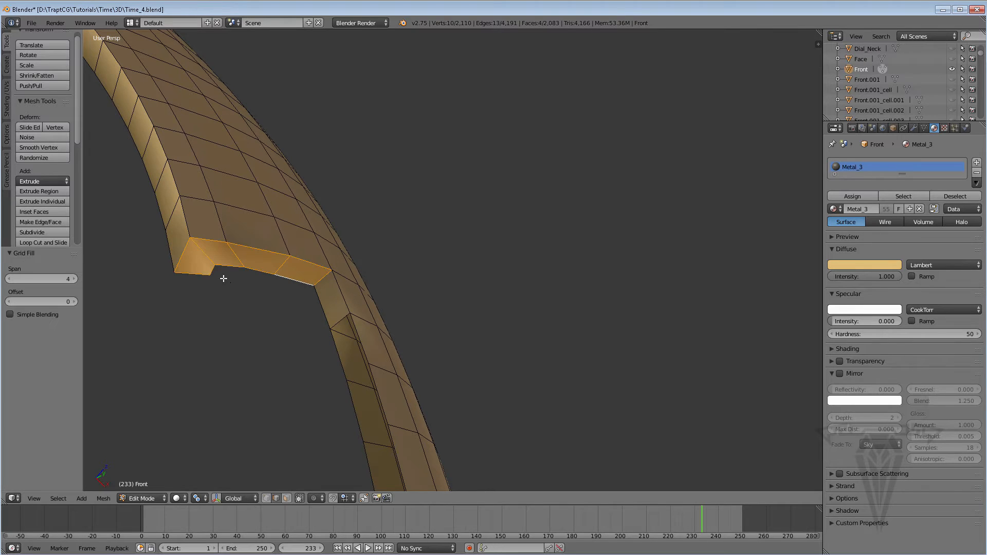
# Fill a face across the bottom of the narrow middle step and close its open side loop with Grid Fill.
pyautogui.moveTo(223, 279); pyautogui.dragTo(218, 264, button='middle')
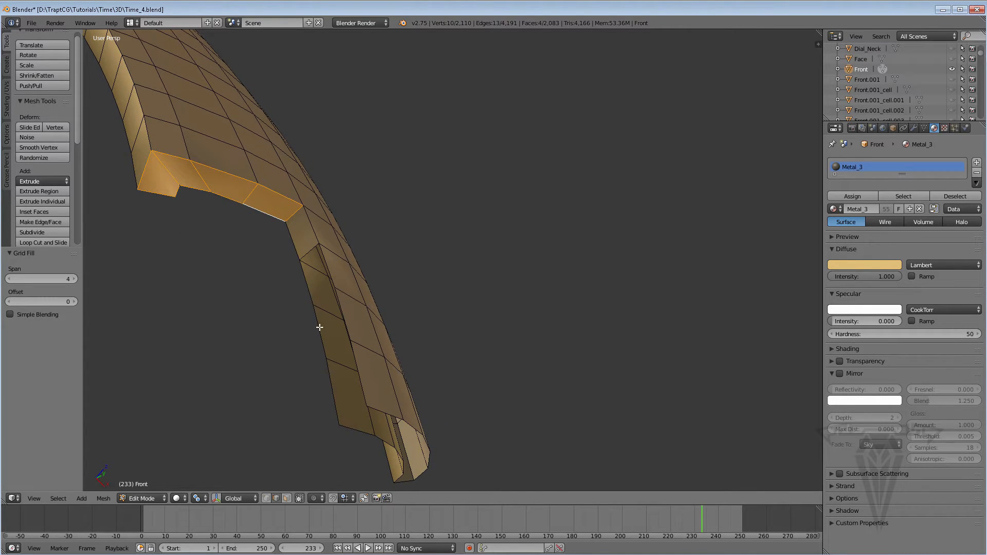
pyautogui.rightClick(360, 431)
pyautogui.keyDown('shift'); pyautogui.rightClick(382, 411); pyautogui.keyUp('shift')
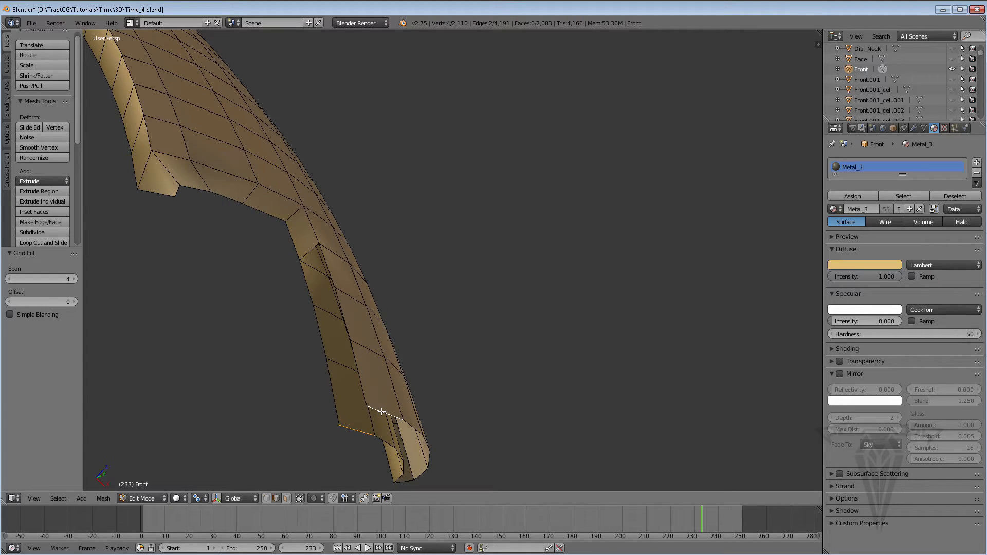
pyautogui.press('f')
pyautogui.keyDown('alt'); pyautogui.rightClick(321, 333); pyautogui.keyUp('alt')
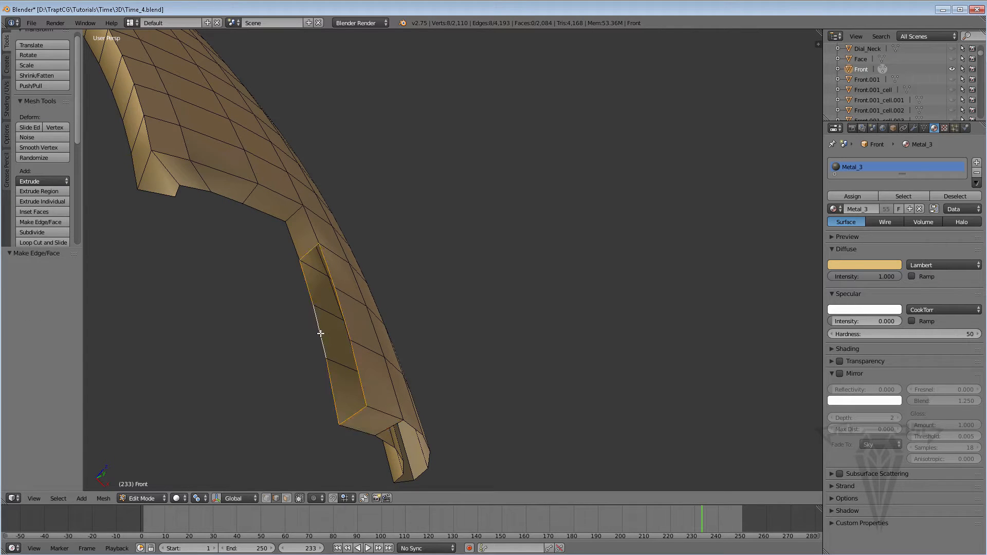
pyautogui.hotkey('ctrl', 'f')
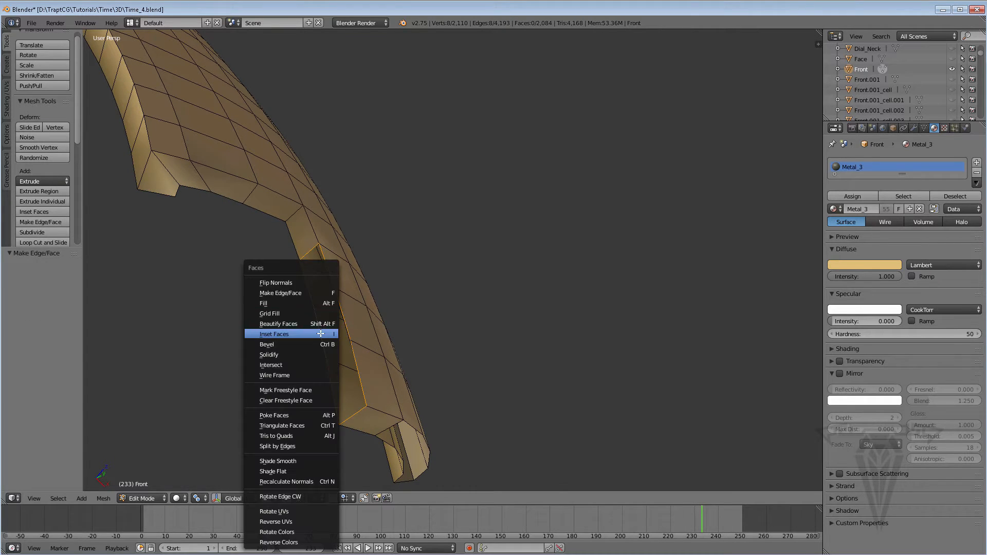
pyautogui.click(286, 315)
# Select the last open edge loop at the tip of this broken end and close it with Grid Fill.
pyautogui.moveTo(351, 384); pyautogui.dragTo(337, 229, button='middle')
pyautogui.keyDown('alt'); pyautogui.rightClick(342, 233); pyautogui.keyUp('alt')
pyautogui.keyDown('alt'); pyautogui.rightClick(302, 186); pyautogui.keyUp('alt')
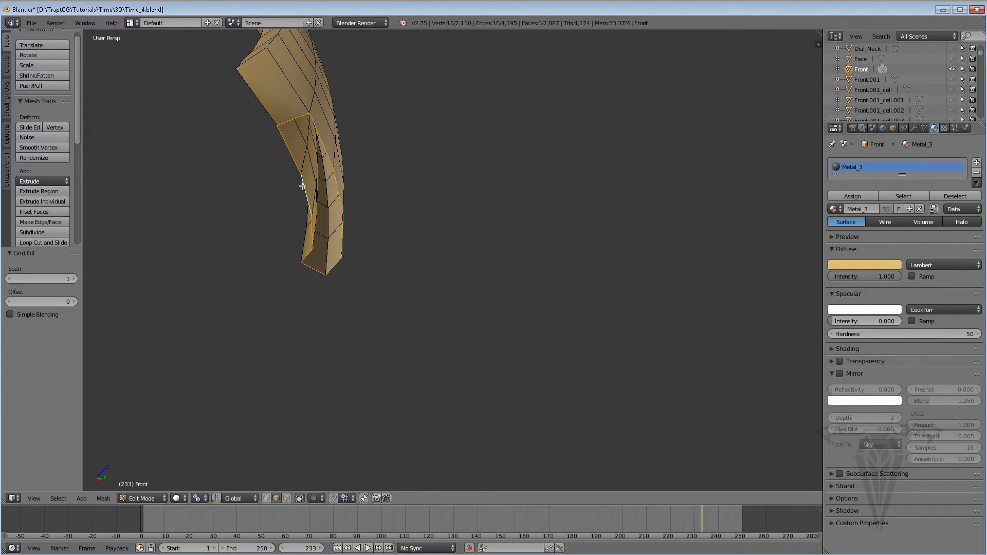
pyautogui.hotkey('ctrl', 'f')
pyautogui.click(278, 184)
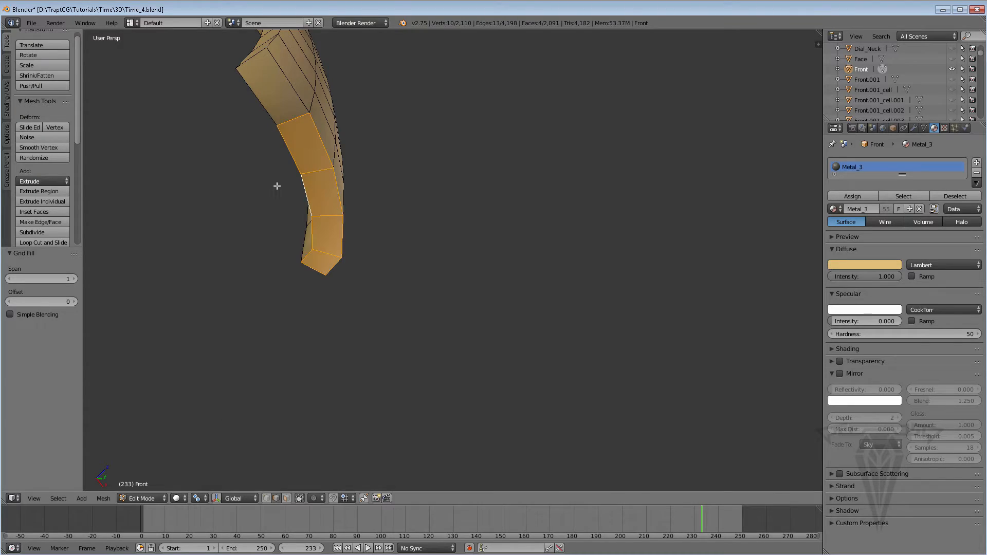
pyautogui.moveTo(276, 185); pyautogui.dragTo(327, 289, button='middle')
pyautogui.scroll(2, 235, 257)
pyautogui.keyDown('alt'); pyautogui.rightClick(283, 266); pyautogui.keyUp('alt')
pyautogui.scroll(3, 277, 269)
pyautogui.keyDown('shift'); pyautogui.rightClick(323, 292); pyautogui.keyUp('shift')
pyautogui.keyDown('shift'); pyautogui.rightClick(307, 286); pyautogui.keyUp('shift')
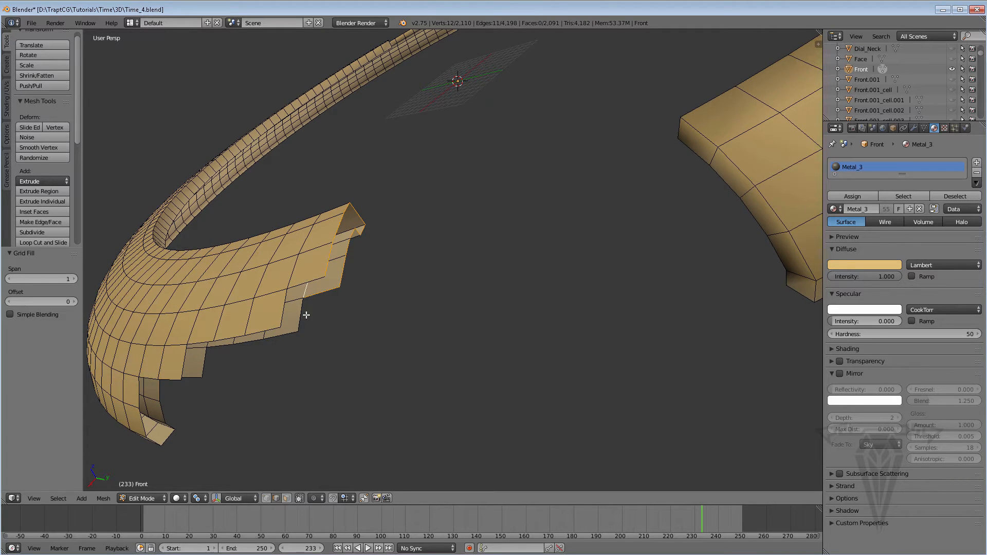
pyautogui.keyDown('shift'); pyautogui.rightClick(313, 282); pyautogui.keyUp('shift')
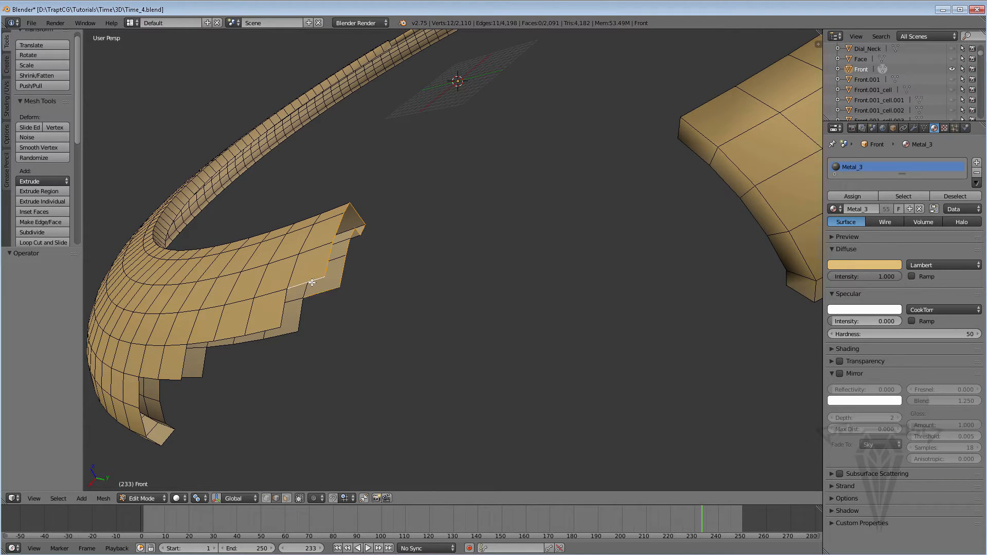
pyautogui.press('w')
pyautogui.moveTo(375, 280); pyautogui.dragTo(410, 287, button='middle')
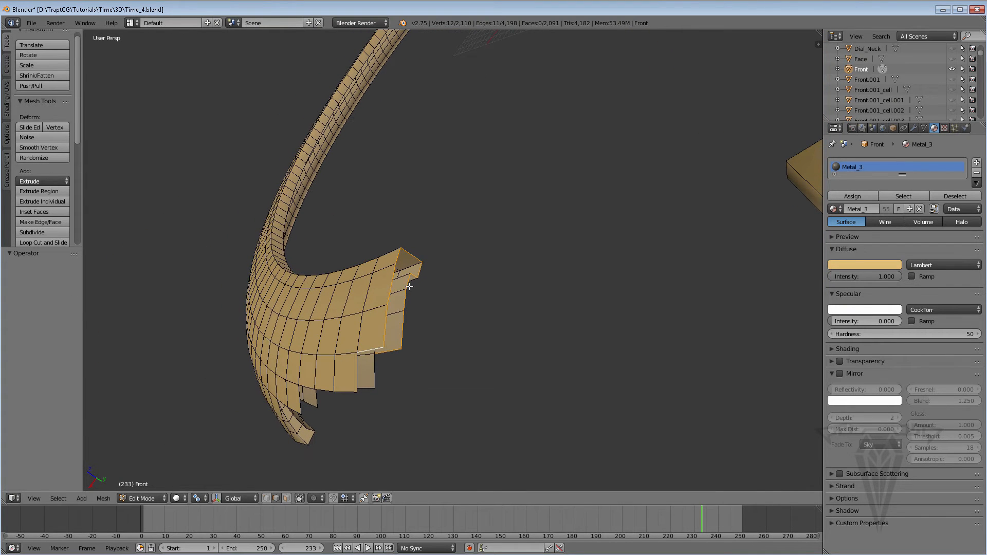
# On the stepped broken end, select the two opposing edges beside the lower part of its outermost step and fill a face between them.
pyautogui.rightClick(401, 342)
pyautogui.keyDown('shift'); pyautogui.rightClick(382, 329); pyautogui.keyUp('shift')
pyautogui.press('f')
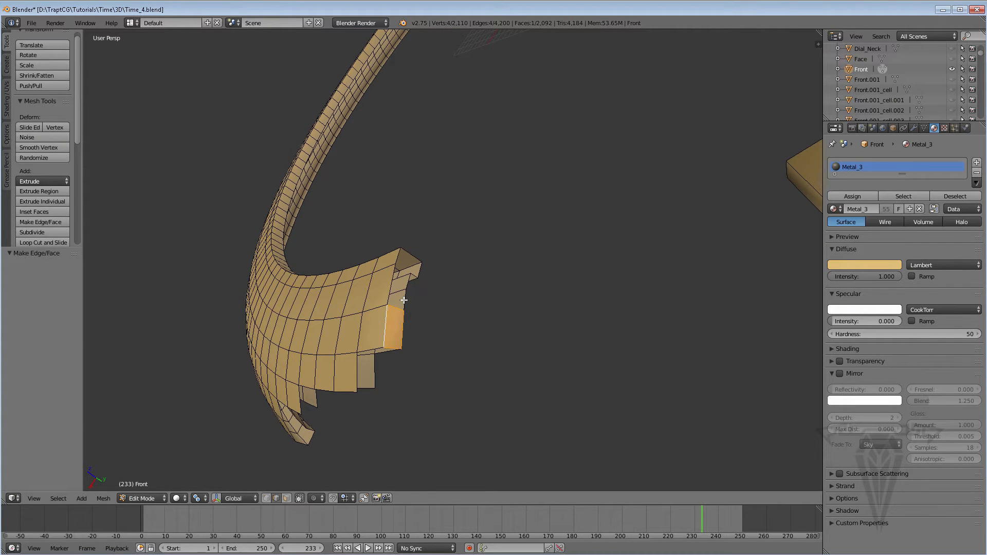
# Try closing the remaining open loop at this end's tip with Grid Fill, and undo it.
pyautogui.keyDown('alt'); pyautogui.rightClick(404, 300); pyautogui.keyUp('alt')
pyautogui.hotkey('ctrl', 'f')
pyautogui.click(364, 300)
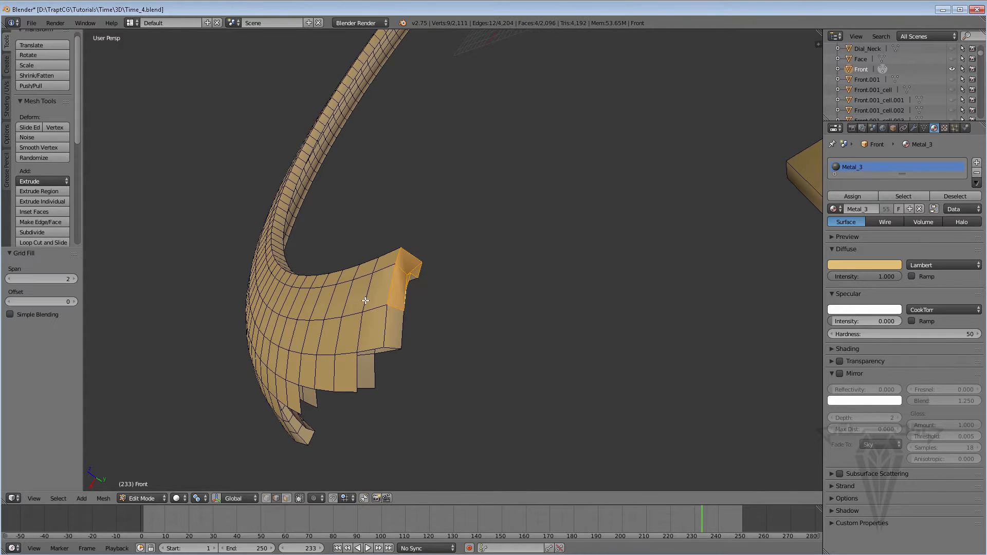
pyautogui.moveTo(364, 303); pyautogui.dragTo(413, 327, button='middle')
pyautogui.hotkey('ctrl', 'z')
# Close the tip opening with separate faces: one across the tip, one below it, and one joining the already filled side face.
pyautogui.scroll(5, 407, 290)
pyautogui.rightClick(361, 297)
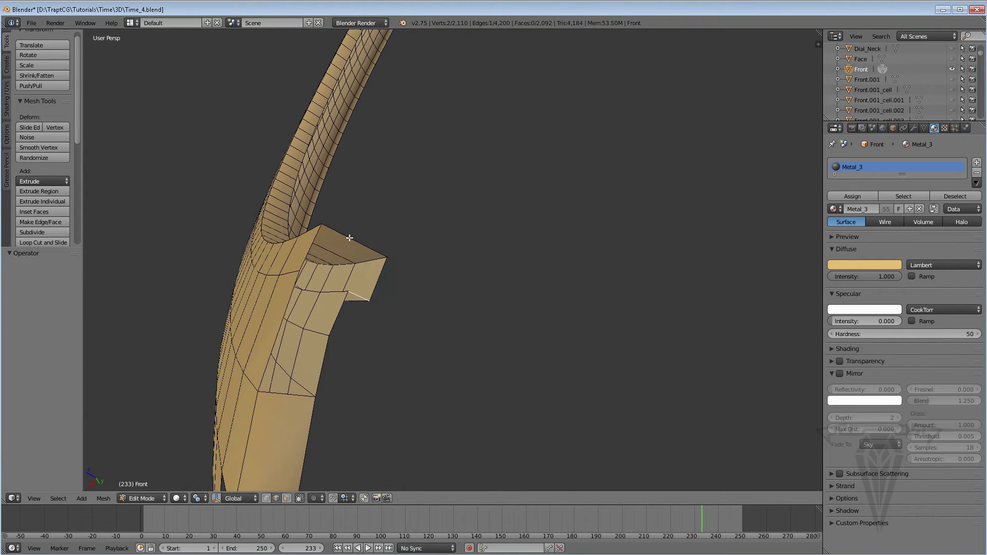
pyautogui.press('f')
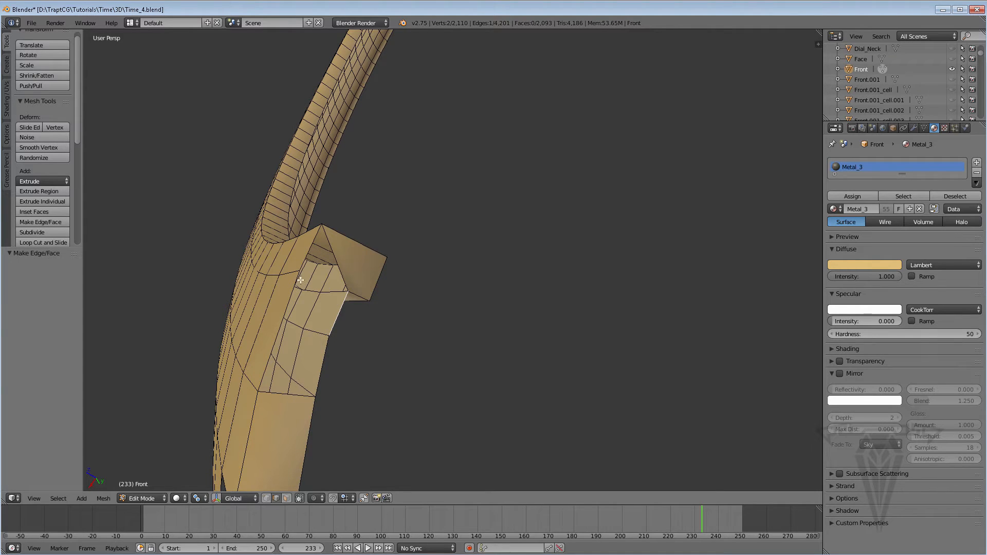
pyautogui.press('f')
pyautogui.moveTo(312, 249); pyautogui.dragTo(350, 340, button='middle')
pyautogui.rightClick(331, 365)
pyautogui.keyDown('shift'); pyautogui.rightClick(292, 340); pyautogui.keyUp('shift')
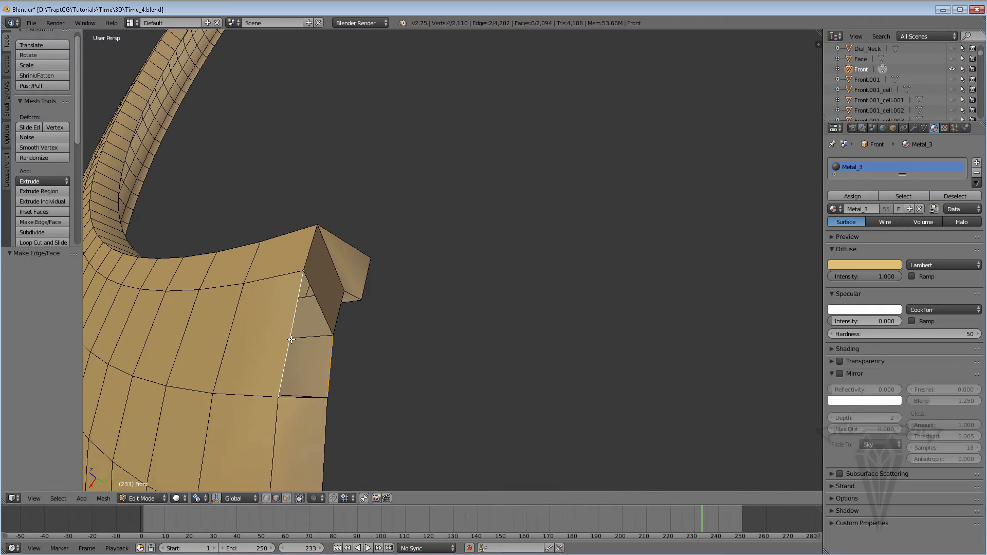
pyautogui.press('f')
# Select the opposing open edges under the outermost step and along the neighbouring notch, and join them with Bridge Edge Loops.
pyautogui.scroll(-5, 291, 339)
pyautogui.scroll(-3, 292, 339)
pyautogui.moveTo(299, 339); pyautogui.dragTo(363, 327, button='middle')
pyautogui.rightClick(389, 329)
pyautogui.keyDown('shift'); pyautogui.rightClick(387, 314); pyautogui.keyUp('shift')
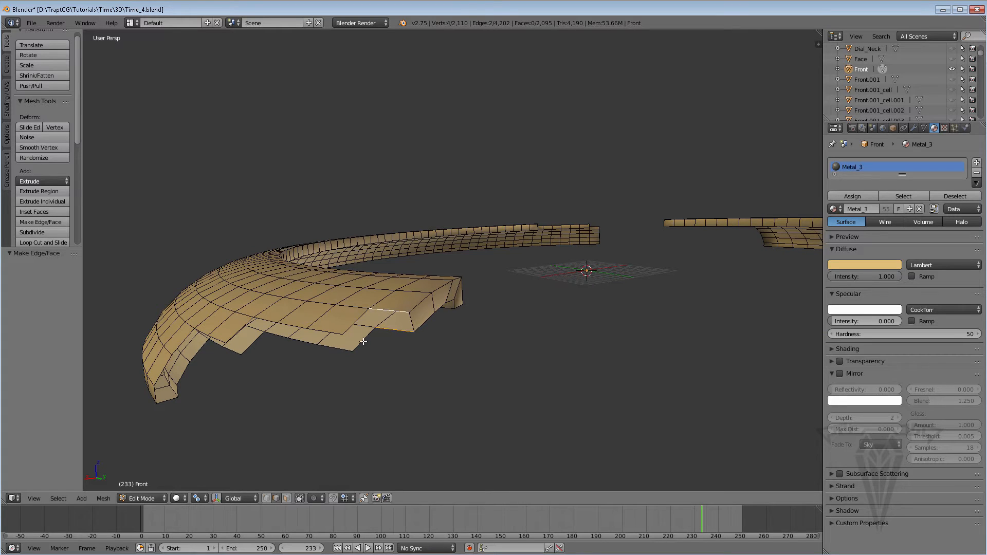
pyautogui.keyDown('shift'); pyautogui.rightClick(363, 342); pyautogui.keyUp('shift')
pyautogui.keyDown('shift'); pyautogui.rightClick(354, 321); pyautogui.keyUp('shift')
pyautogui.keyDown('shift'); pyautogui.rightClick(334, 348); pyautogui.keyUp('shift')
pyautogui.moveTo(331, 335); pyautogui.dragTo(321, 353, button='middle')
pyautogui.keyDown('shift'); pyautogui.rightClick(335, 339); pyautogui.keyUp('shift')
pyautogui.press('w')
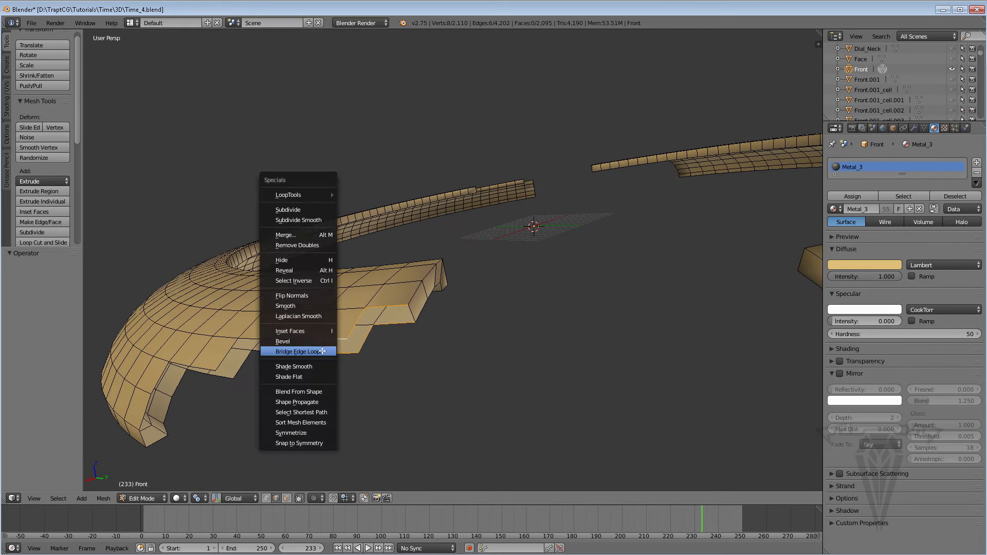
pyautogui.click(297, 351)
# Fill a face on the side of the next lower step and close the open loop along the adjoining underside with Grid Fill.
pyautogui.moveTo(222, 390); pyautogui.dragTo(279, 403, button='middle')
pyautogui.rightClick(265, 392)
pyautogui.keyDown('shift'); pyautogui.rightClick(257, 379); pyautogui.keyUp('shift')
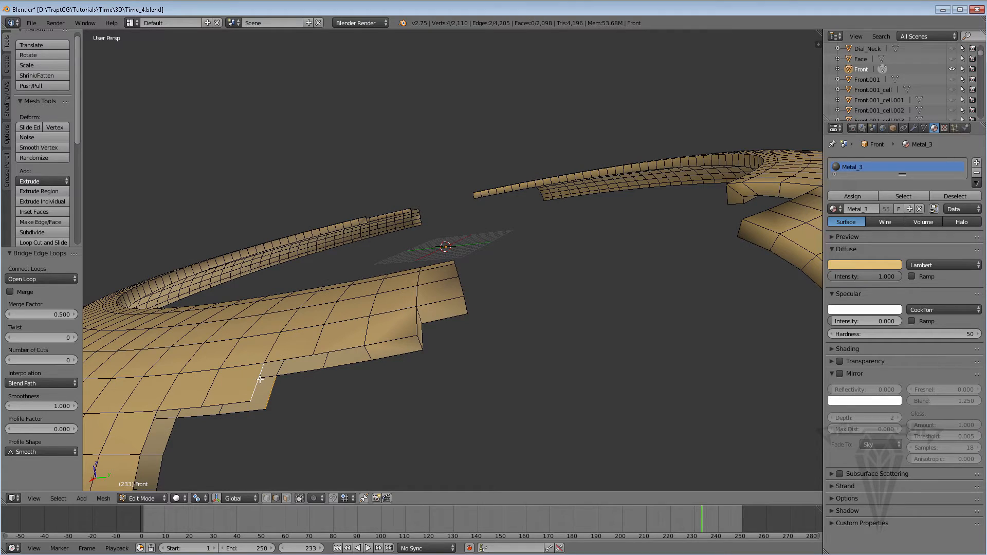
pyautogui.press('f')
pyautogui.keyDown('alt'); pyautogui.rightClick(345, 365); pyautogui.keyUp('alt')
pyautogui.hotkey('ctrl', 'f')
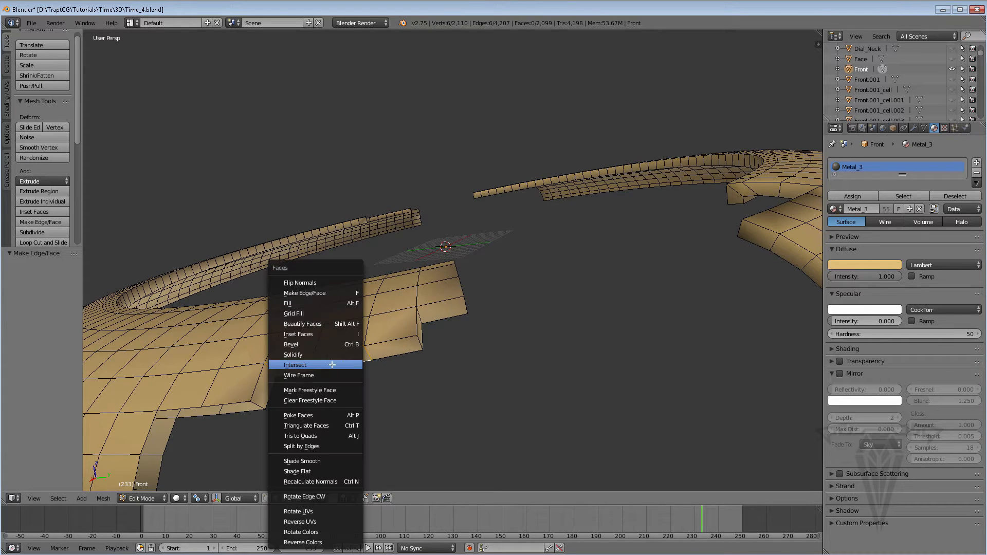
pyautogui.click(295, 313)
# Fill the upper side face of the lowest step and close the open loop beneath the step above it with Grid Fill.
pyautogui.moveTo(297, 370); pyautogui.dragTo(320, 359, button='middle')
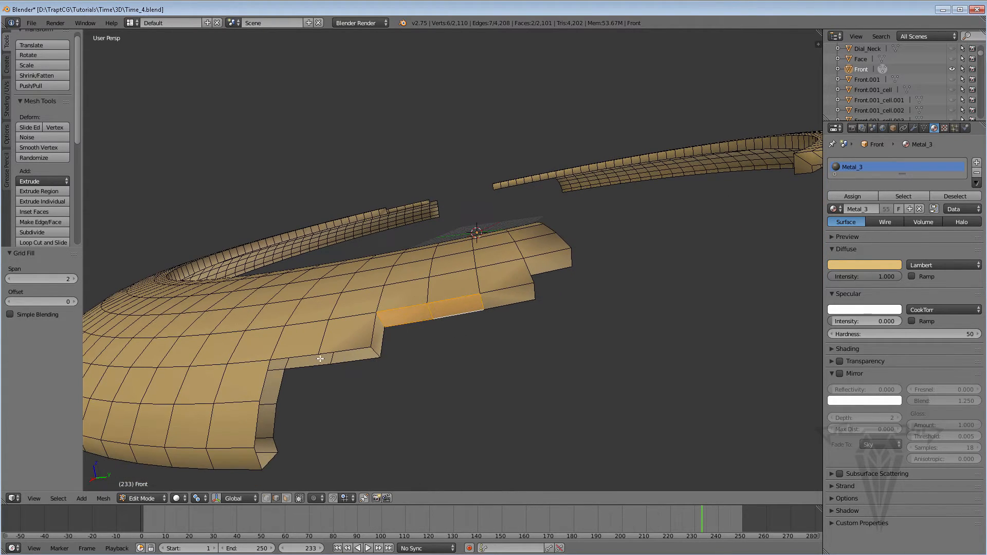
pyautogui.rightClick(282, 383)
pyautogui.keyDown('shift'); pyautogui.rightClick(266, 379); pyautogui.keyUp('shift')
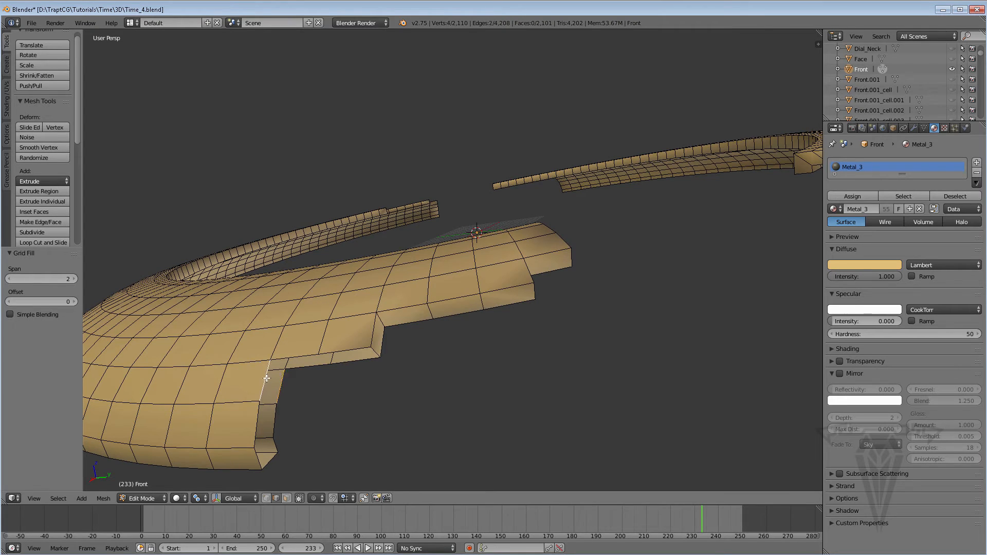
pyautogui.press('f')
pyautogui.keyDown('shift'); pyautogui.rightClick(302, 366); pyautogui.keyUp('shift')
pyautogui.hotkey('ctrl', 'f')
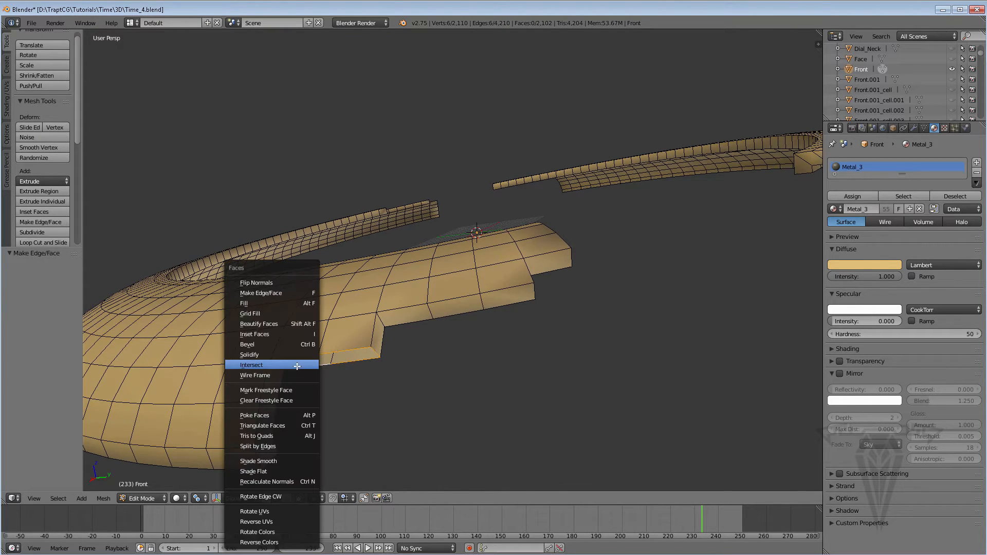
pyautogui.click(290, 318)
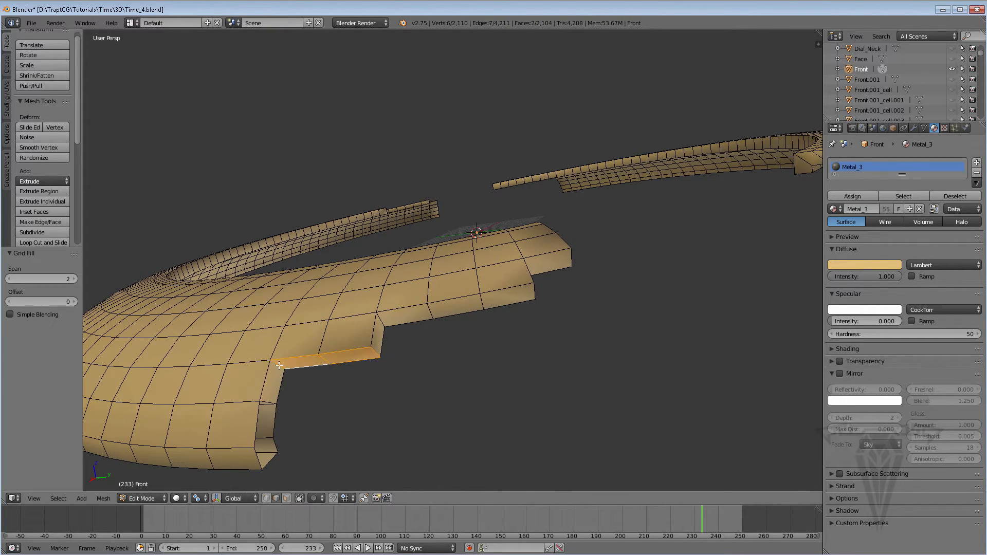
pyautogui.keyDown('alt'); pyautogui.rightClick(274, 420); pyautogui.keyUp('alt')
pyautogui.hotkey('ctrl', 'f')
pyautogui.click(268, 419)
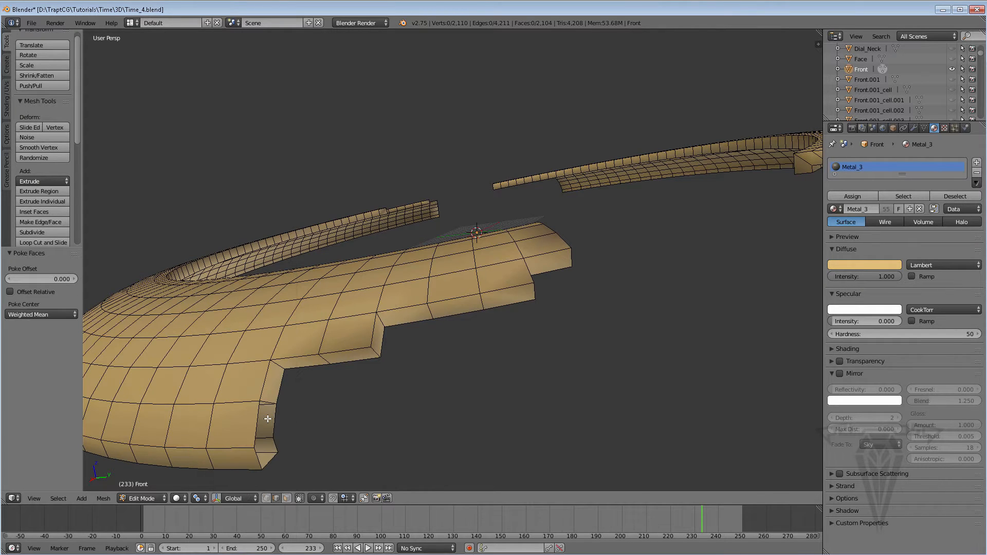
# Select the last open edge loop at the lowest corner of this broken end and close it with Grid Fill.
pyautogui.keyDown('alt'); pyautogui.rightClick(275, 417); pyautogui.keyUp('alt')
pyautogui.hotkey('ctrl', 'f')
pyautogui.click(230, 320)
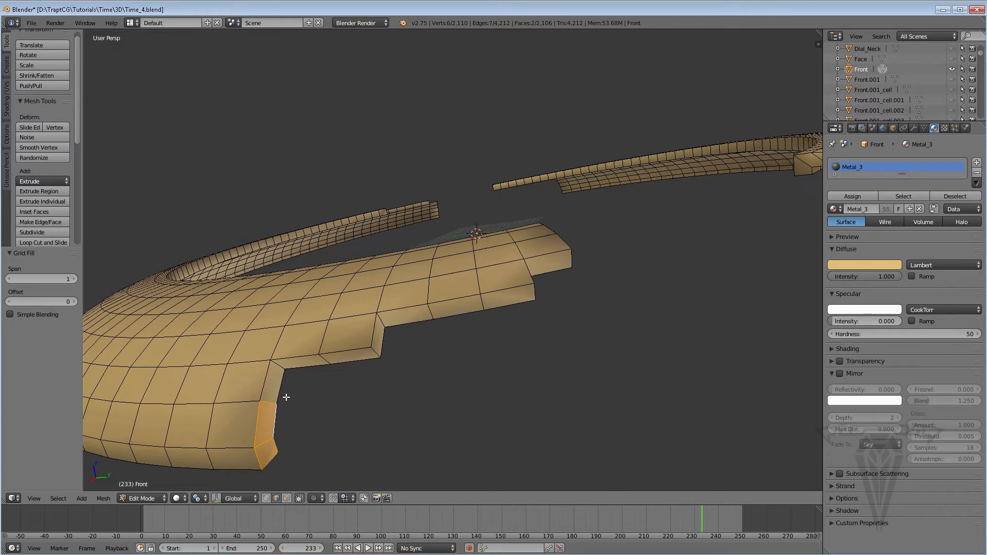
# Switch to vertex selection, select the entire Front mesh and remove its doubled vertices.
pyautogui.scroll(-6, 286, 397)
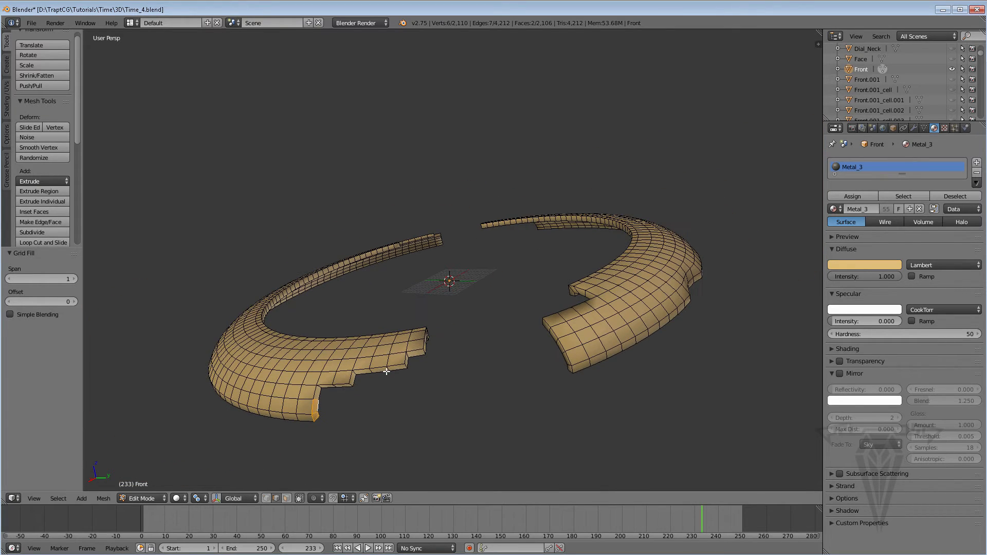
pyautogui.press('1')
pyautogui.press('a')
pyautogui.press('a')
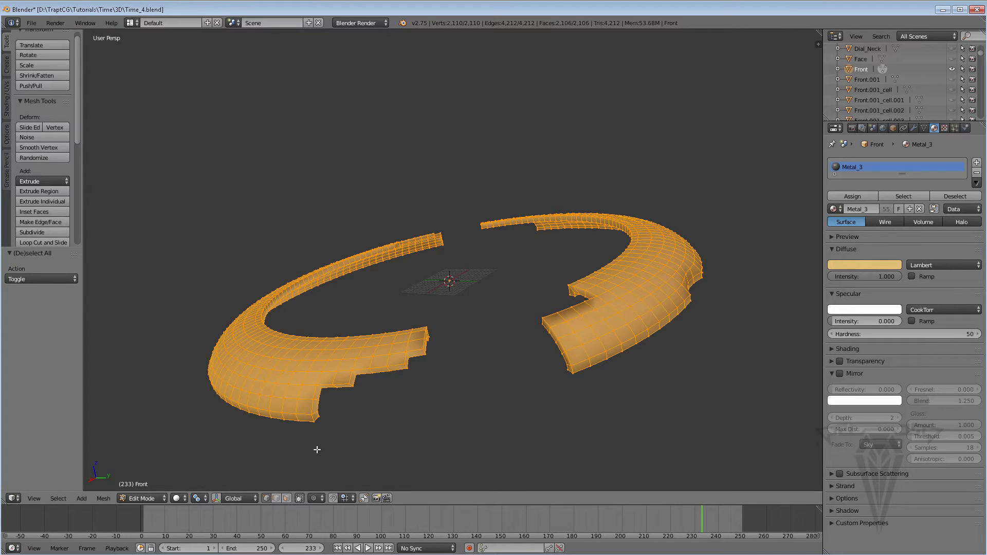
pyautogui.click(103, 498)
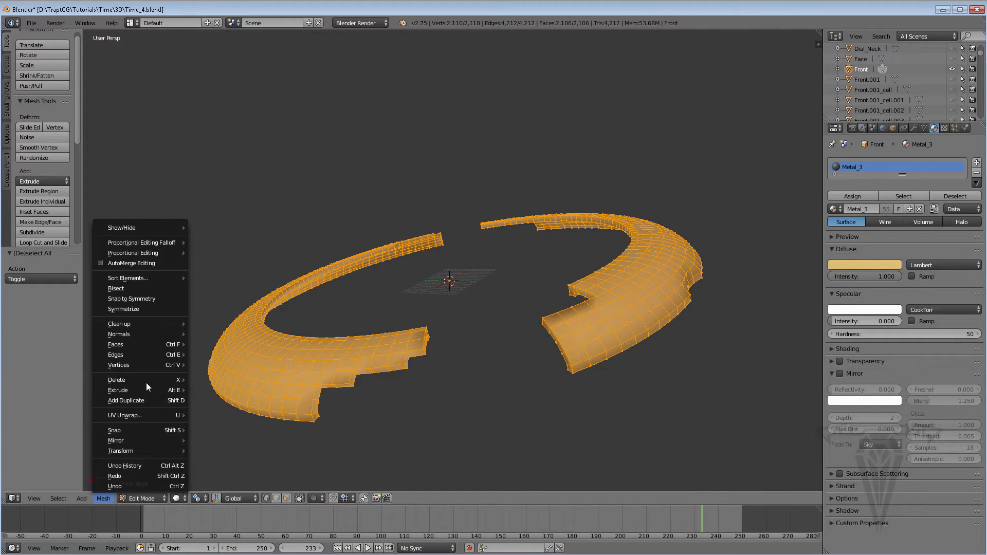
pyautogui.moveTo(149, 363)
pyautogui.click(223, 309)
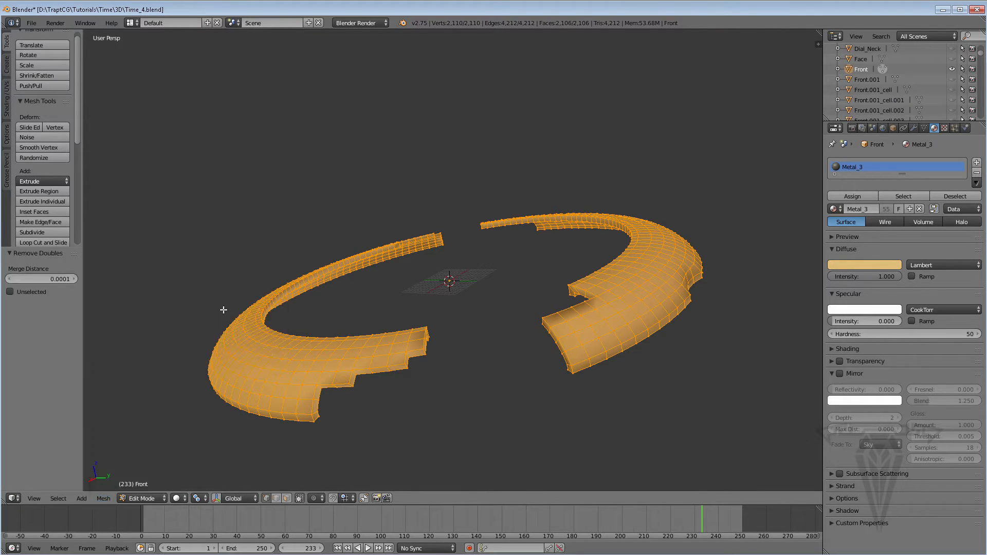
pyautogui.moveTo(385, 244); pyautogui.dragTo(438, 289, button='middle')
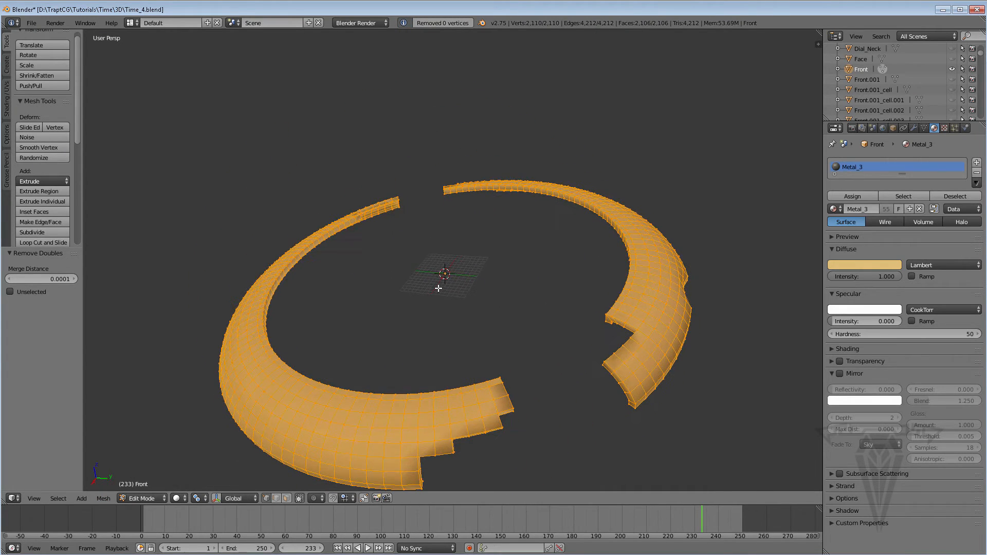
# Return to Object Mode with all hidden watch parts revealed, and hide the Front.001 object.
pyautogui.press('Tab')
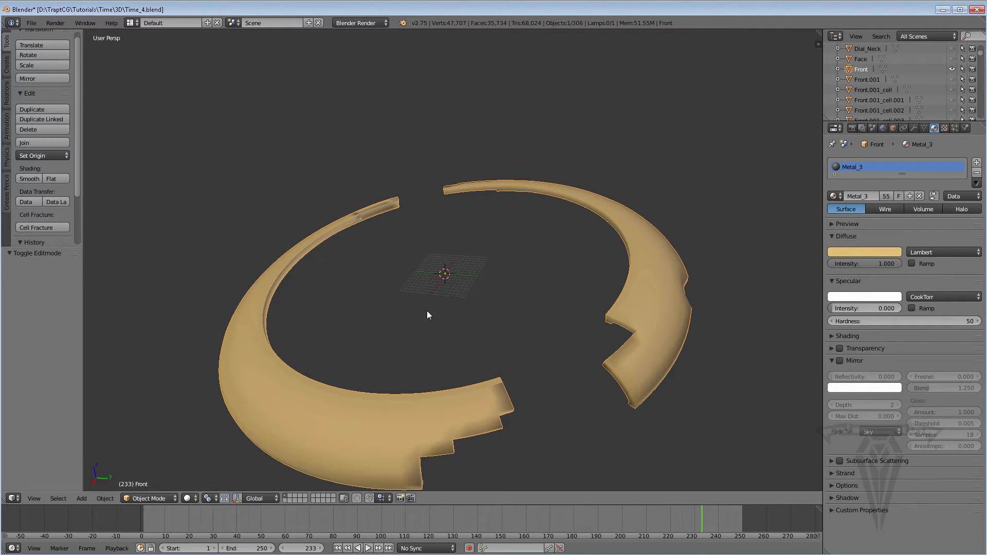
pyautogui.hotkey('alt', 'h')
pyautogui.moveTo(454, 344); pyautogui.dragTo(261, 314, button='middle')
pyautogui.rightClick(257, 314)
pyautogui.rightClick(360, 397)
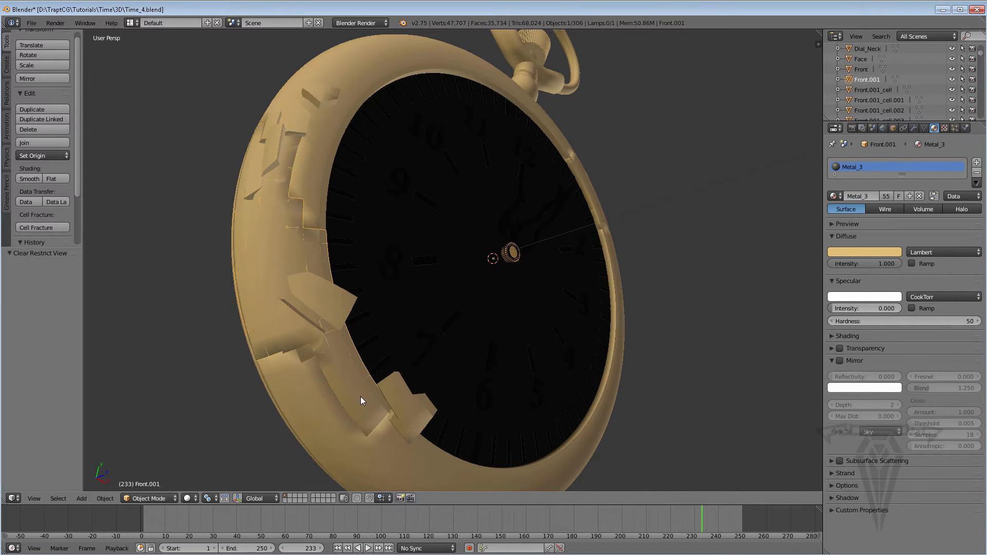
pyautogui.click(953, 79)
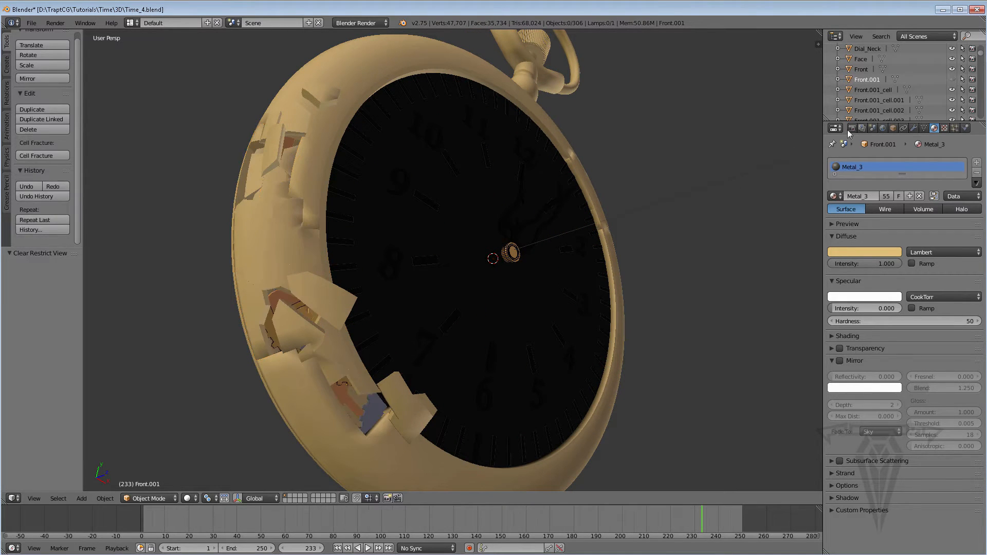
# Select the main ring Front, open its mesh in Edit Mode and deselect all of its vertices.
pyautogui.moveTo(371, 316); pyautogui.dragTo(425, 384, button='middle')
pyautogui.rightClick(461, 431)
pyautogui.keyDown('shift'); pyautogui.moveTo(461, 431); pyautogui.dragTo(398, 379, button='middle'); pyautogui.keyUp('shift')
pyautogui.press('Tab')
pyautogui.scroll(1, 398, 378)
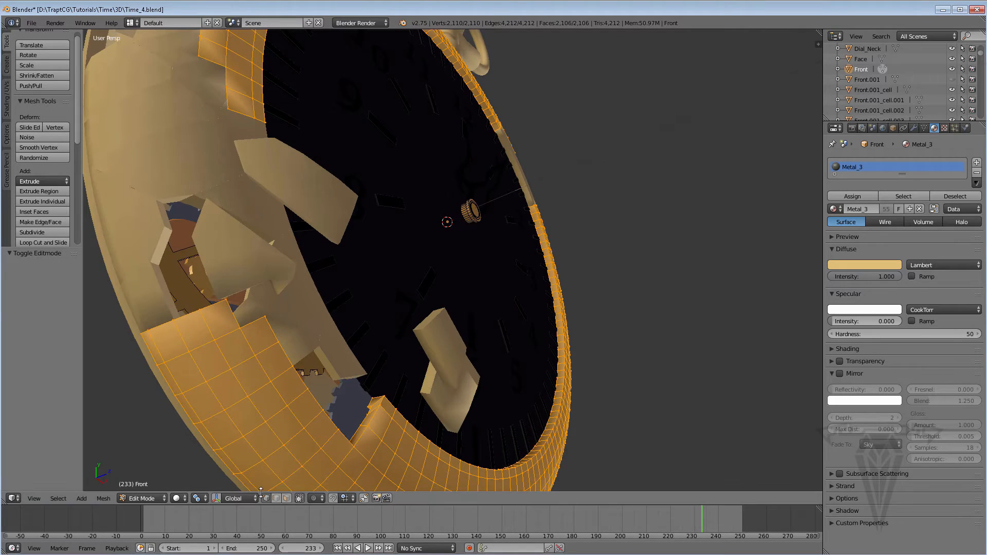
pyautogui.moveTo(331, 391); pyautogui.dragTo(323, 399, button='middle')
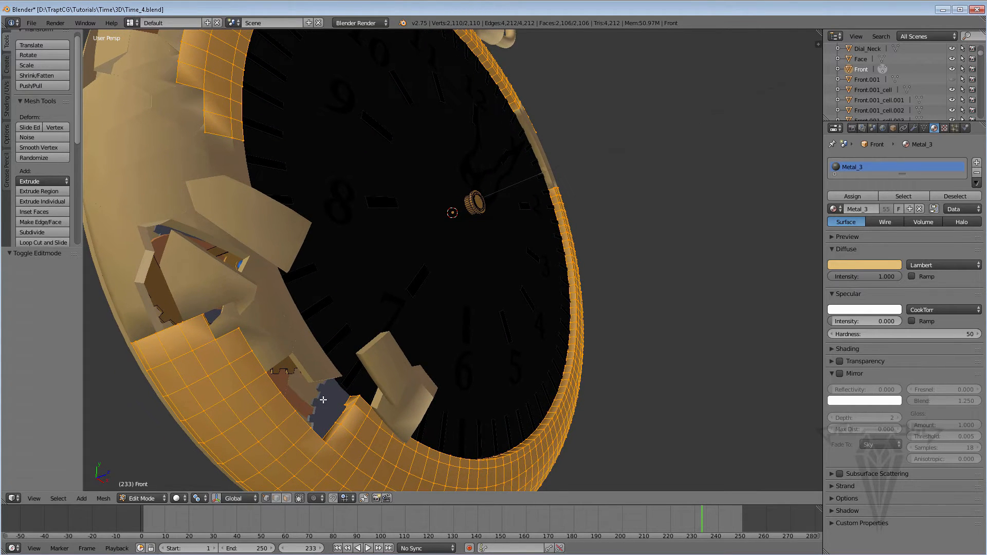
pyautogui.press('a')
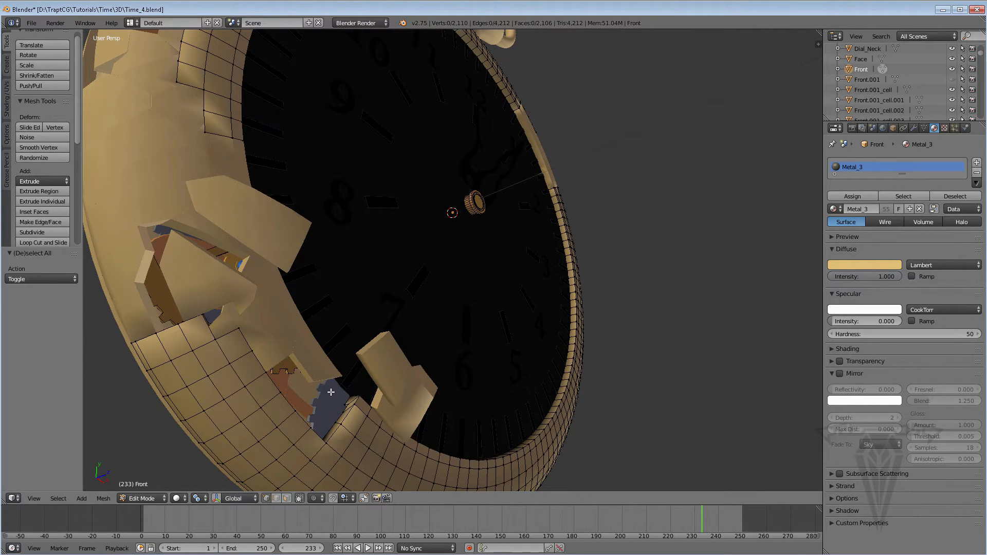
# Box-select the vertices at the inner tip of the broken end near the 7 and move them about 0.733 along Z.
pyautogui.press('b')
pyautogui.moveTo(334, 389); pyautogui.dragTo(367, 418)
pyautogui.moveTo(325, 422); pyautogui.dragTo(236, 481, button='middle')
pyautogui.click(216, 499)
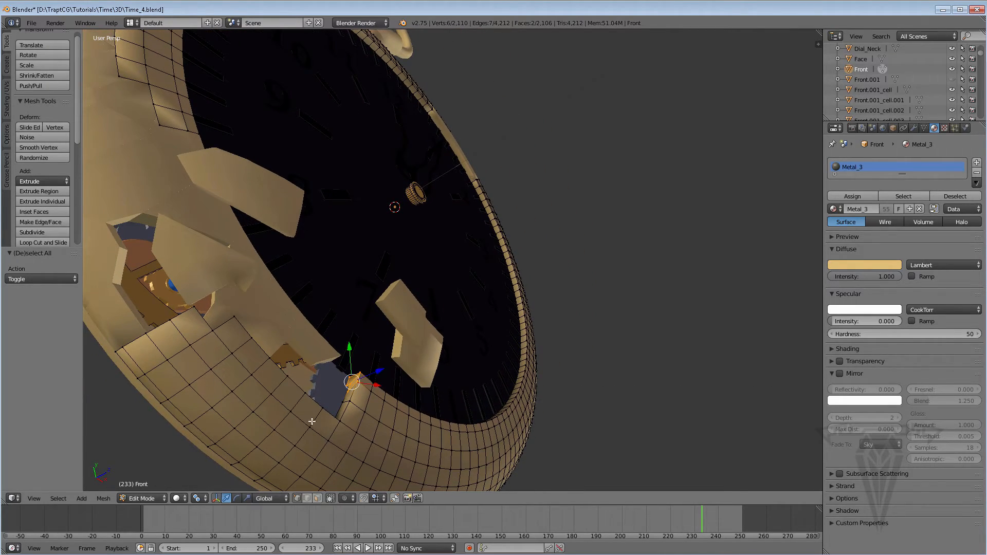
pyautogui.moveTo(335, 414); pyautogui.dragTo(357, 412, button='middle')
pyautogui.moveTo(380, 371); pyautogui.dragTo(391, 362)
pyautogui.moveTo(391, 363); pyautogui.dragTo(359, 427, button='middle')
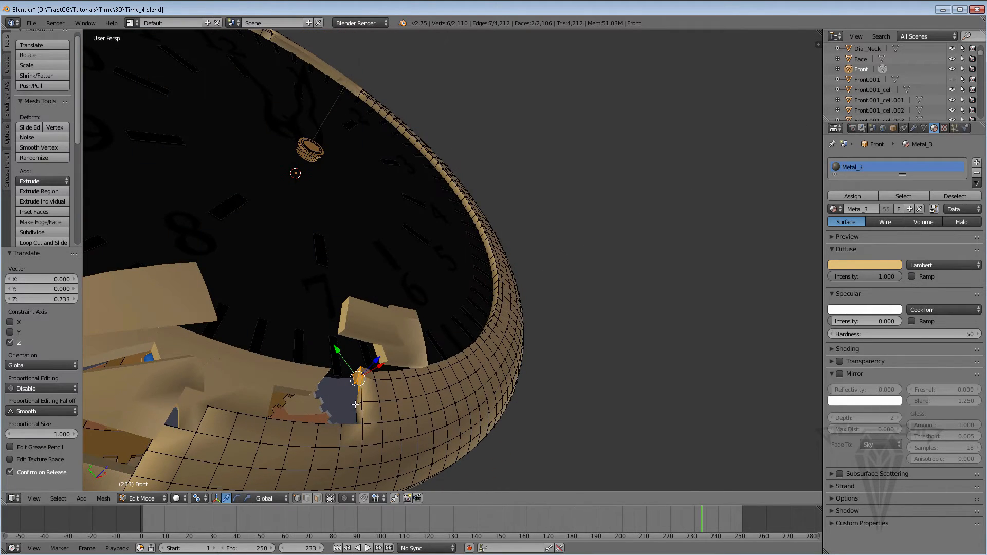
# Select the two vertices just below that tip on the broken edge and move them about 0.774 along Z.
pyautogui.rightClick(355, 405)
pyautogui.click(357, 404)
pyautogui.rightClick(380, 403)
pyautogui.rightClick(361, 403)
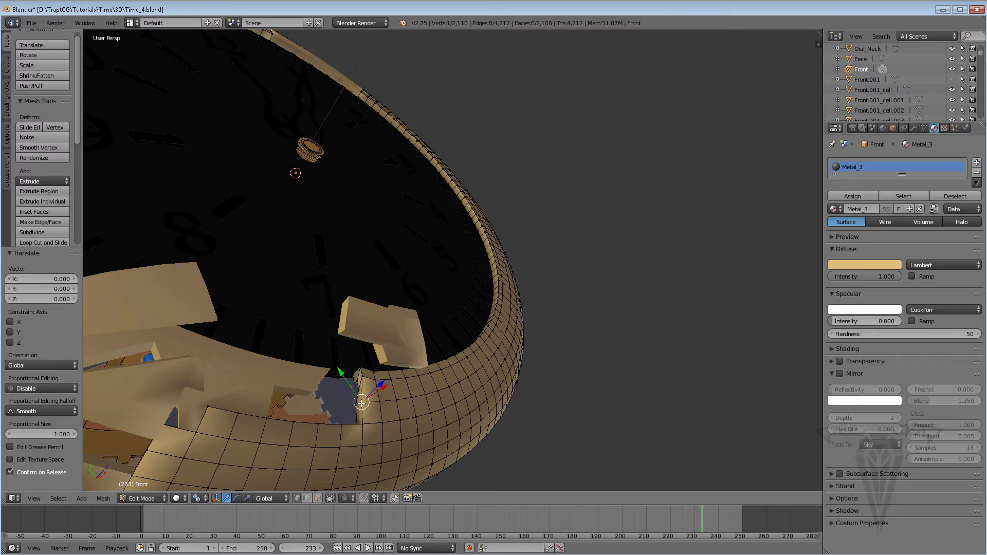
pyautogui.moveTo(356, 405); pyautogui.dragTo(368, 381, button='middle')
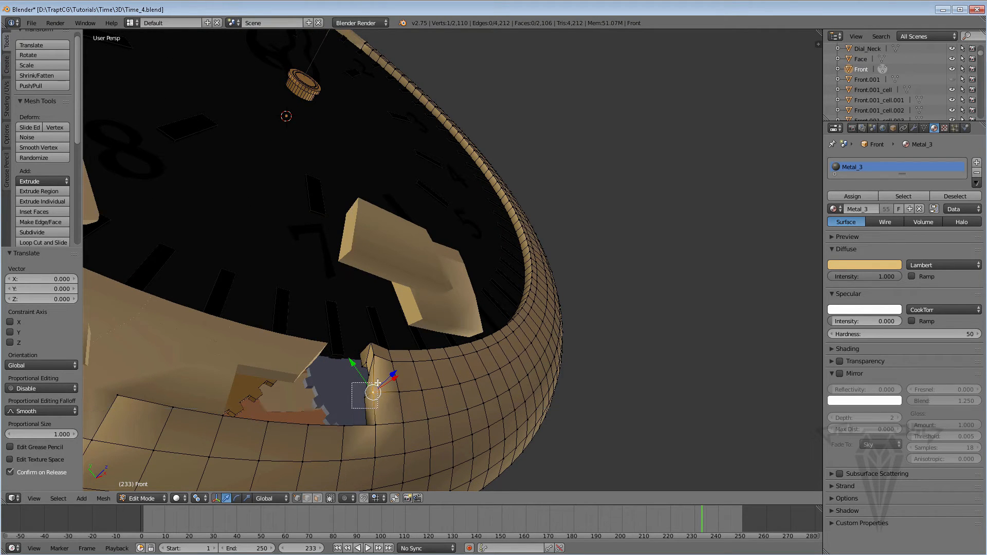
pyautogui.keyDown('shift'); pyautogui.rightClick(364, 397); pyautogui.keyUp('shift')
pyautogui.moveTo(386, 378); pyautogui.dragTo(388, 385)
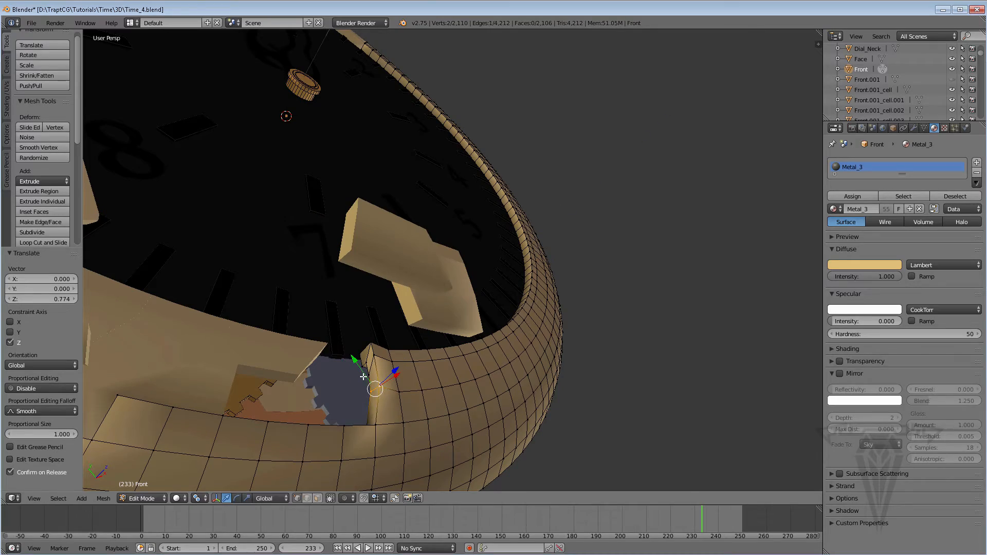
# Go back to frame 232 and move the same two edge vertices about 0.839 along X.
pyautogui.press('Left')
pyautogui.moveTo(364, 377); pyautogui.dragTo(416, 398, button='middle')
pyautogui.moveTo(400, 382); pyautogui.dragTo(410, 384)
pyautogui.moveTo(410, 384); pyautogui.dragTo(409, 406, button='middle')
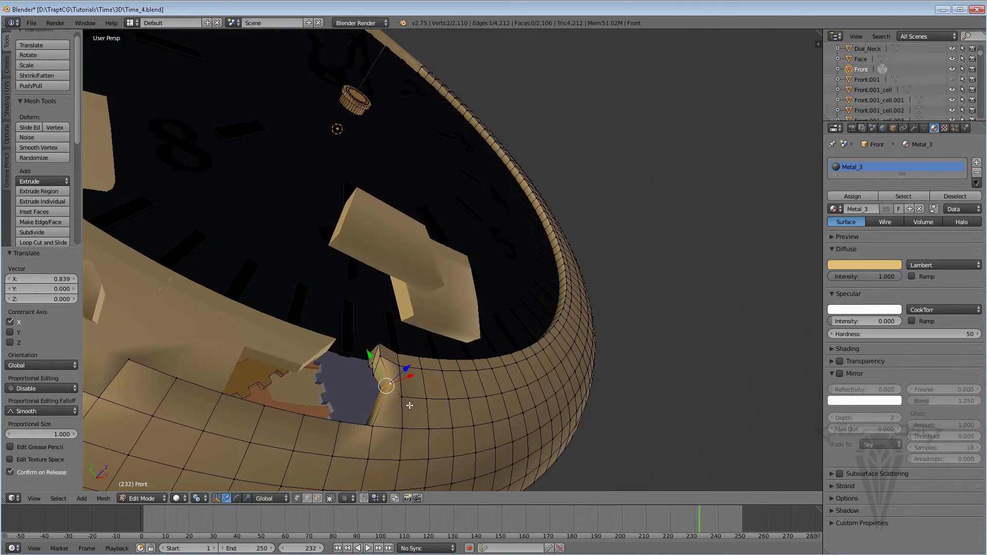
# Select the vertex at the tip of the ring's broken end near the 7 and move it about 1.213 along Z.
pyautogui.rightClick(380, 352)
pyautogui.moveTo(396, 354); pyautogui.dragTo(403, 337)
pyautogui.press('g')
pyautogui.press('z')
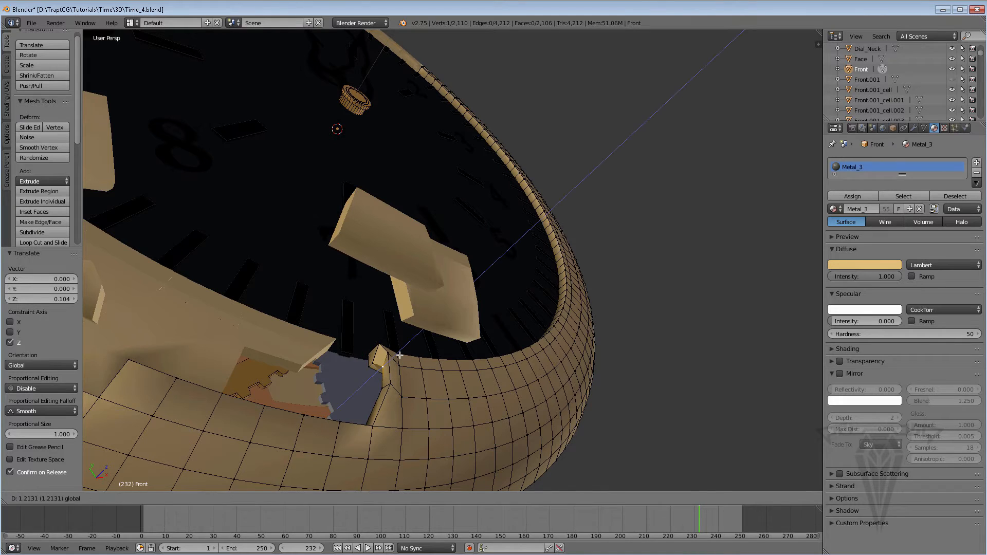
pyautogui.click(400, 355)
# Select the two vertices beside that tip on the broken edge and move them about 2.195 along Z.
pyautogui.moveTo(400, 359); pyautogui.dragTo(424, 470, button='middle')
pyautogui.keyDown('shift'); pyautogui.rightClick(395, 455); pyautogui.keyUp('shift')
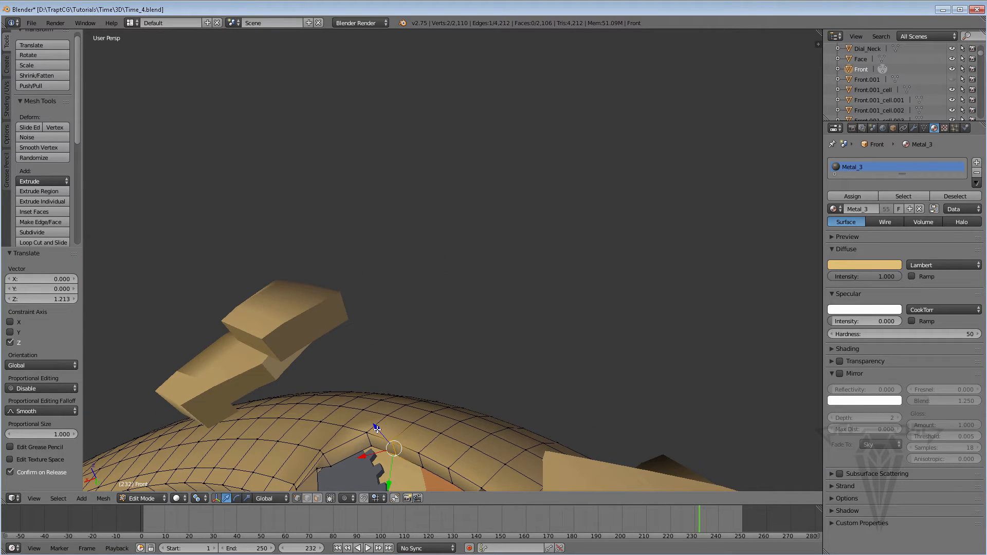
pyautogui.press('g')
pyautogui.press('z')
pyautogui.click(368, 403)
pyautogui.moveTo(367, 403); pyautogui.dragTo(423, 144, button='middle')
pyautogui.scroll(-2, 425, 147)
pyautogui.moveTo(384, 192); pyautogui.dragTo(363, 69, button='middle')
pyautogui.scroll(3, 402, 255)
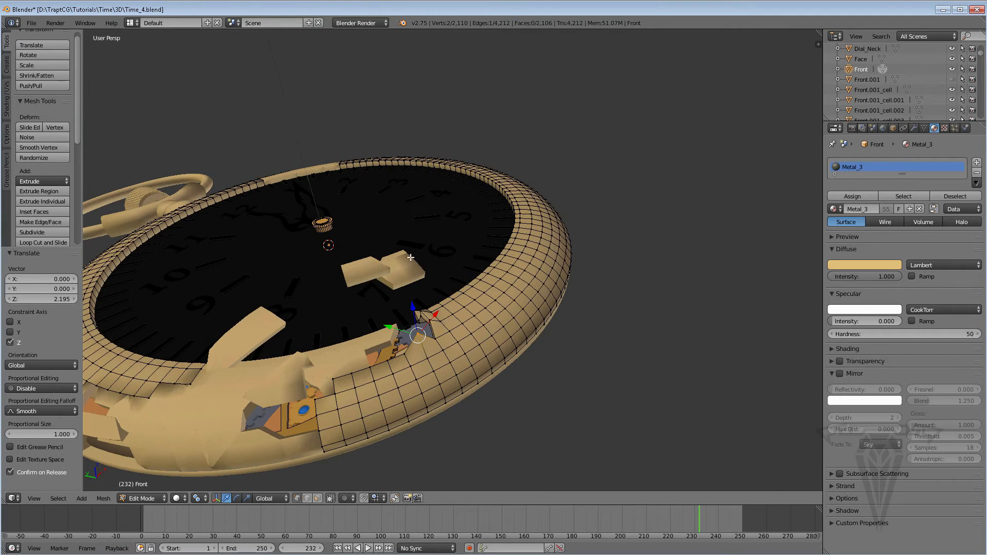
# Move the same two edge vertices about -1.076 along Z.
pyautogui.moveTo(411, 257); pyautogui.dragTo(413, 313, button='middle')
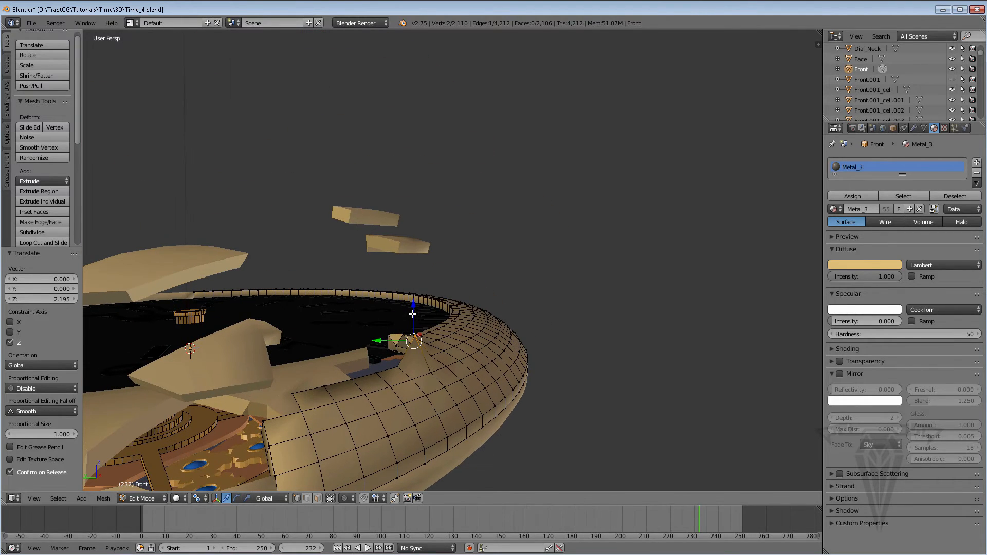
pyautogui.press('g')
pyautogui.press('z')
pyautogui.click(427, 355)
# Select a single vertex beside the raised tip, move it about 0.531 along Z, and undo the extra shift made after it.
pyautogui.moveTo(427, 354); pyautogui.dragTo(392, 348, button='middle')
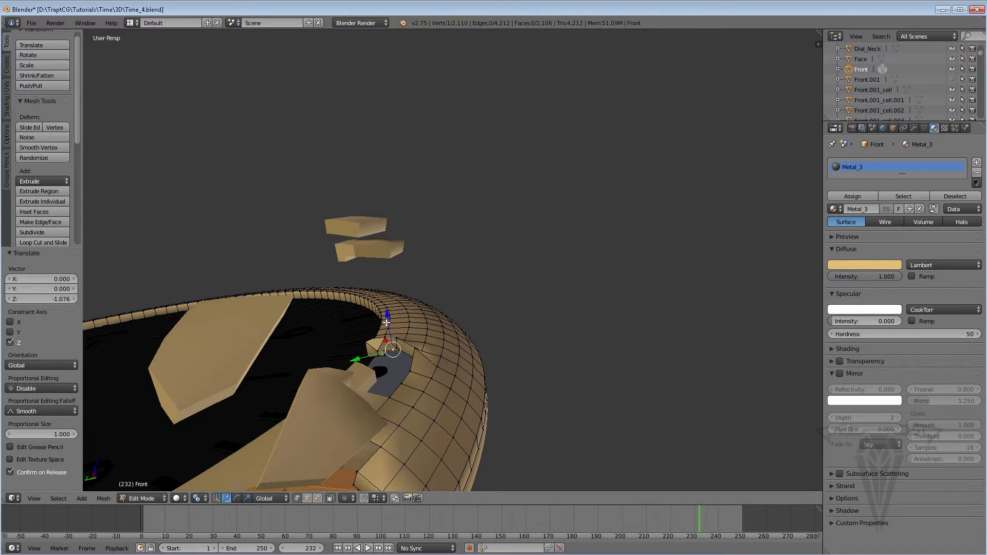
pyautogui.moveTo(387, 323); pyautogui.dragTo(386, 317)
pyautogui.moveTo(430, 355); pyautogui.dragTo(378, 358, button='middle')
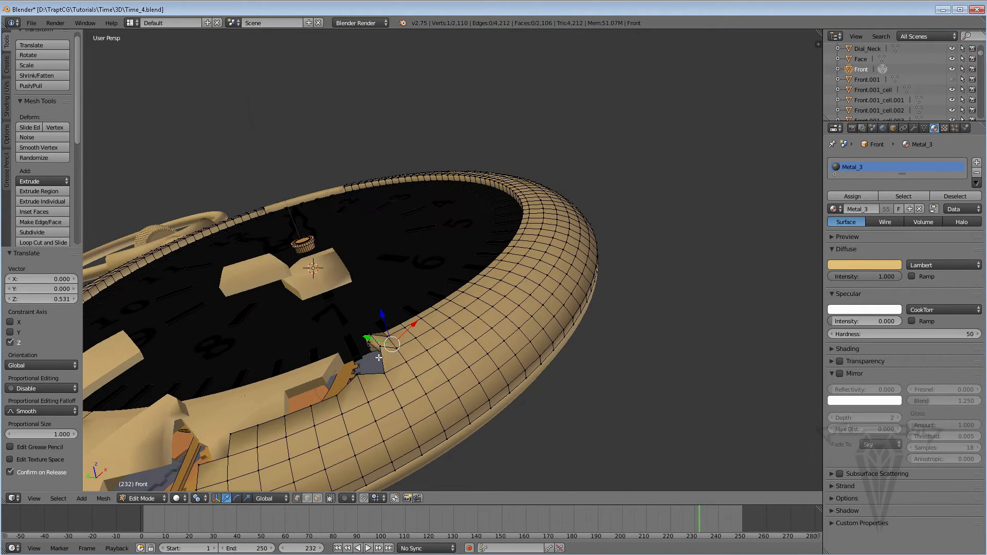
pyautogui.moveTo(404, 334); pyautogui.dragTo(394, 341)
pyautogui.hotkey('ctrl', 'z')
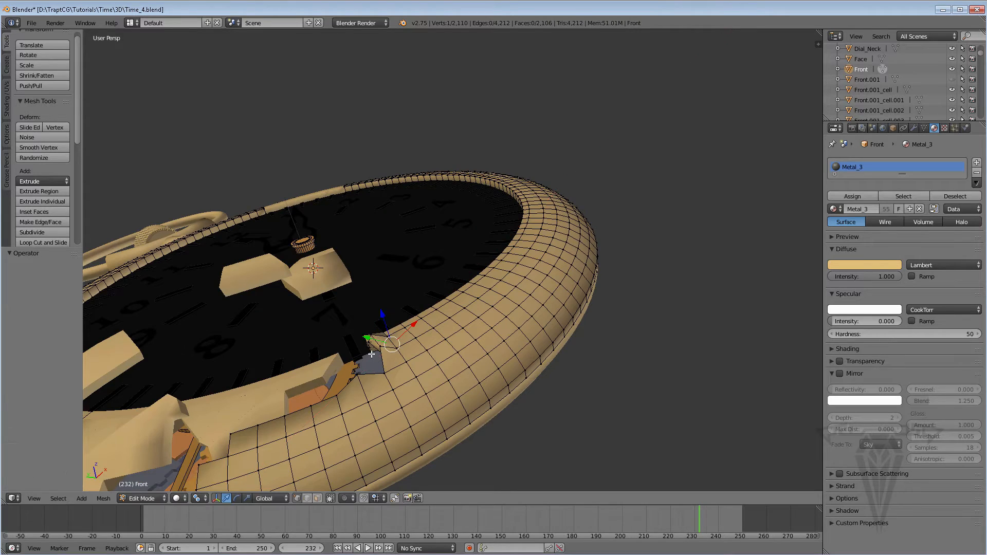
# Adjust the height of the selected vertex beside the tip along Z.
pyautogui.moveTo(384, 344); pyautogui.dragTo(391, 369, button='middle')
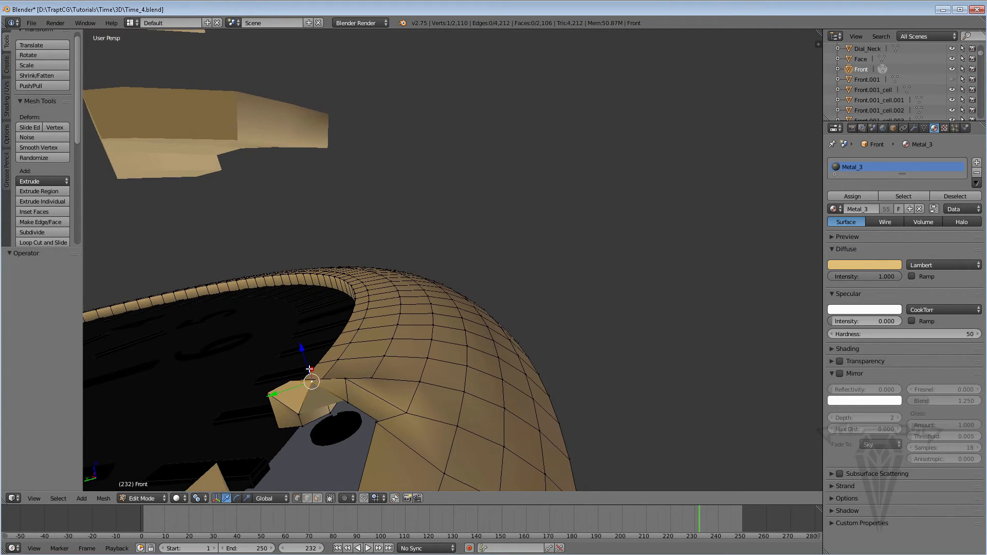
pyautogui.press('g')
pyautogui.press('z')
pyautogui.click(308, 362)
# Rework the inner broken edge beyond the tip, lowering the selected edge vertex about 0.807 along Z.
pyautogui.moveTo(308, 362); pyautogui.dragTo(478, 314, button='middle')
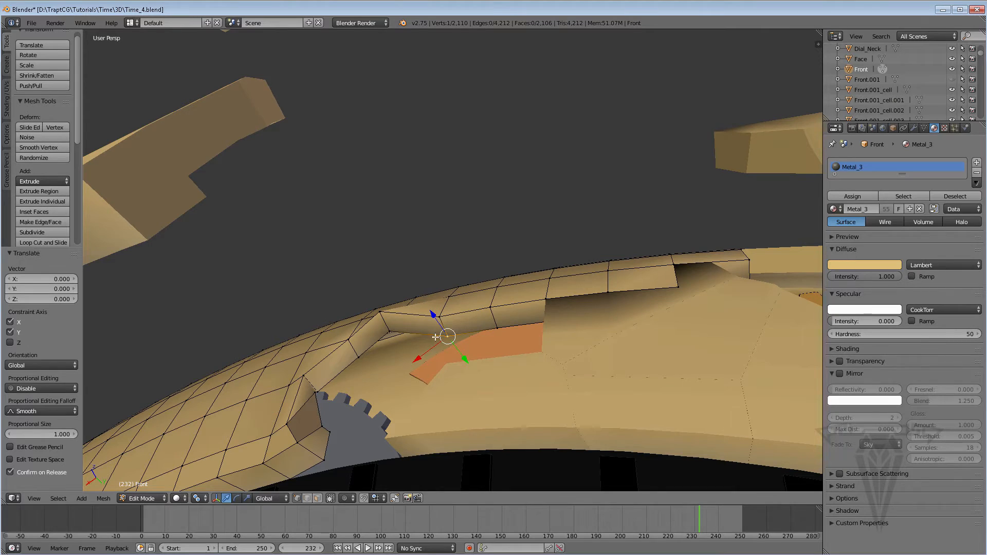
pyautogui.moveTo(440, 332); pyautogui.dragTo(560, 312, button='middle')
pyautogui.moveTo(450, 311); pyautogui.dragTo(447, 299)
pyautogui.moveTo(447, 298); pyautogui.dragTo(428, 257, button='middle')
pyautogui.moveTo(447, 286); pyautogui.dragTo(450, 305)
pyautogui.moveTo(519, 308); pyautogui.dragTo(519, 335, button='middle')
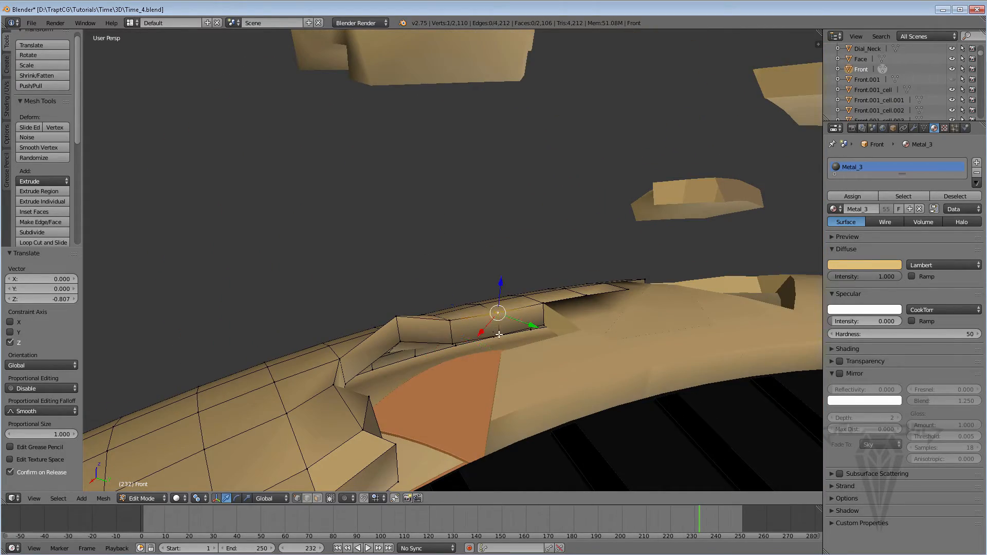
# Move two neighboring edge vertices about 0.798 along Z and shift one edge vertex freely by about -0.517, -0.737, -0.517.
pyautogui.moveTo(502, 300)
pyautogui.mouseDown()
pyautogui.moveTo(502, 285)
pyautogui.moveTo(494, 293)
pyautogui.mouseUp()
pyautogui.moveTo(494, 293); pyautogui.dragTo(521, 327, button='middle')
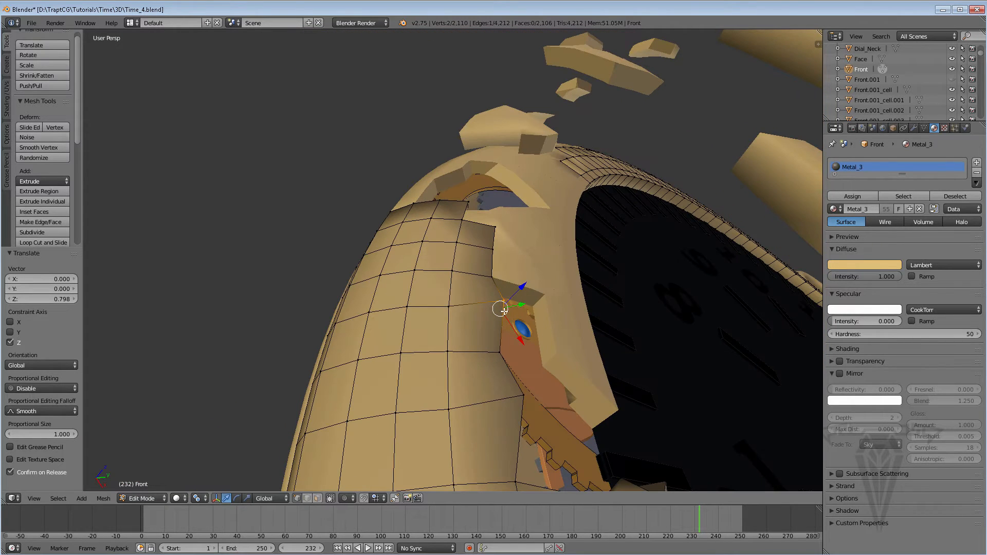
pyautogui.moveTo(503, 310); pyautogui.dragTo(480, 311)
pyautogui.moveTo(479, 312); pyautogui.dragTo(577, 309, button='middle')
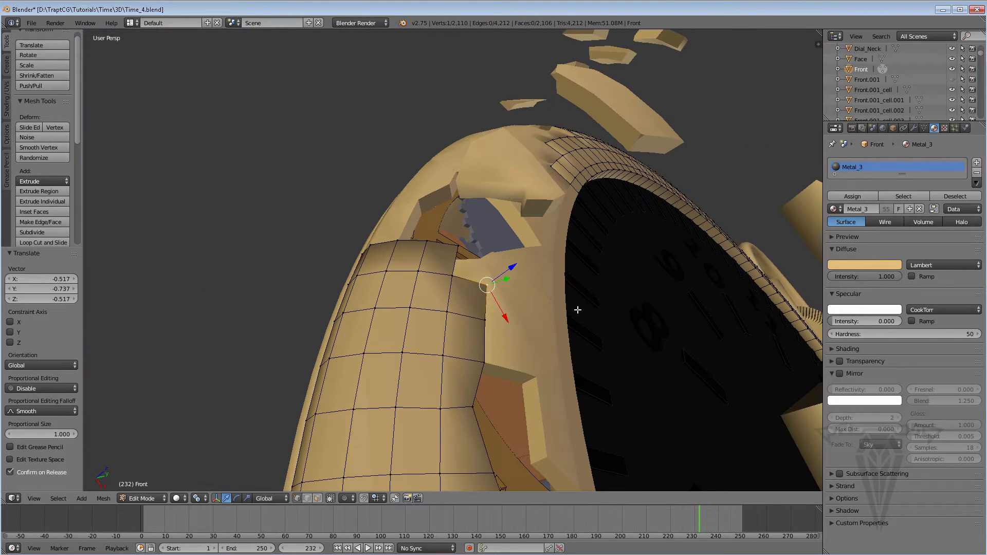
# Leave Edit Mode, select the loose fragment Front.001_cell.023, move it about 2.744 along Z and rotate it.
pyautogui.press('Tab')
pyautogui.rightClick(506, 325)
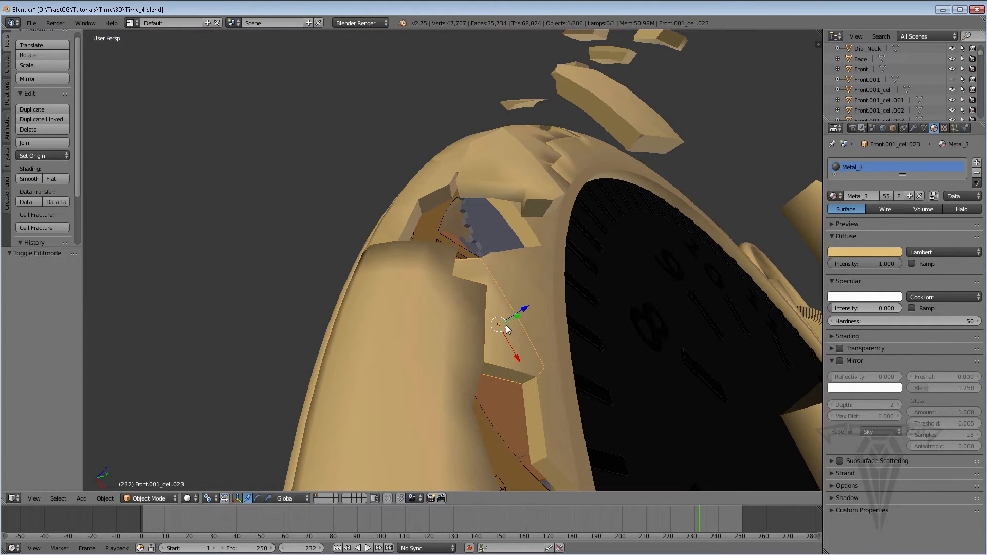
pyautogui.press('g')
pyautogui.press('y')
pyautogui.click(550, 266)
pyautogui.moveTo(550, 265); pyautogui.dragTo(506, 283, button='middle')
pyautogui.press('g')
pyautogui.press('z')
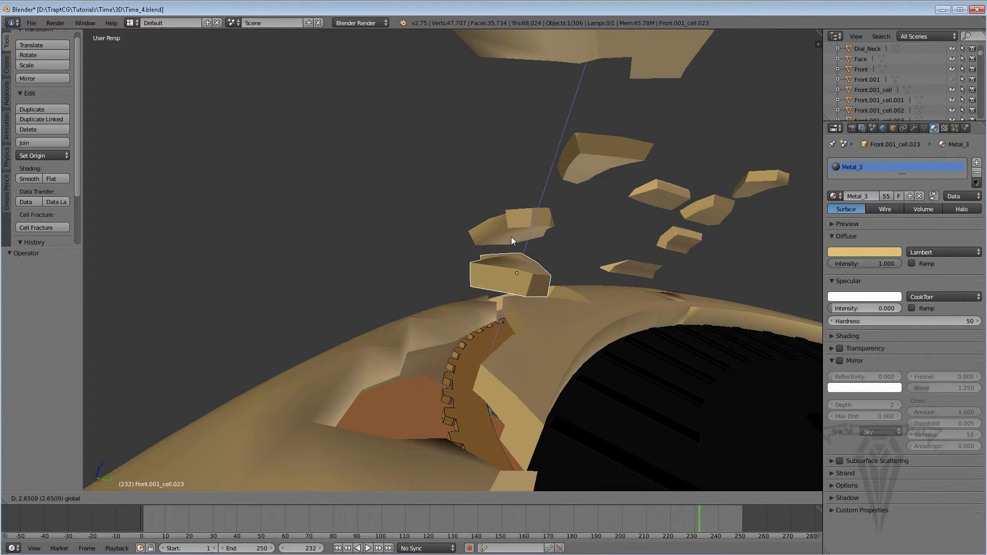
pyautogui.click(513, 279)
pyautogui.press('r')
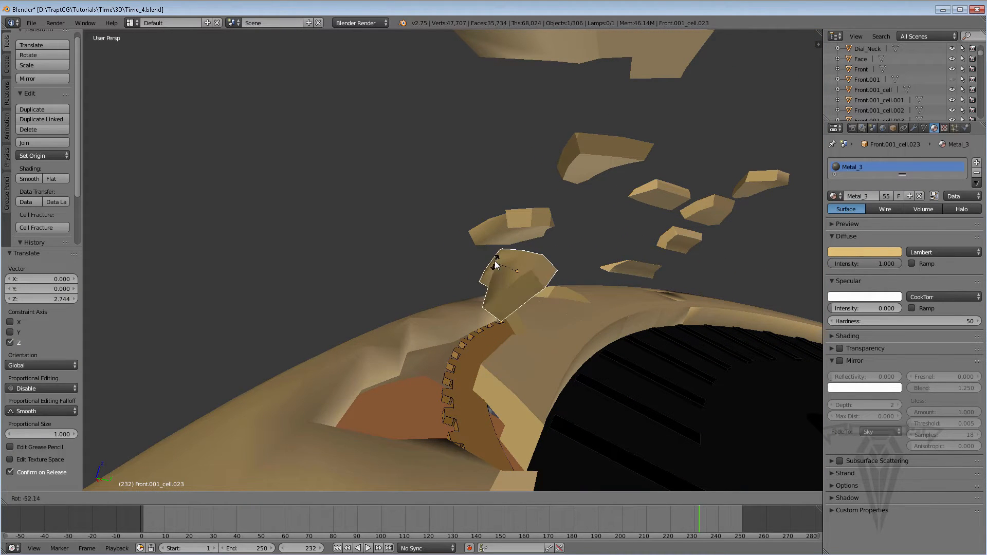
pyautogui.click(496, 258)
# Reopen the ring Front in Edit Mode and move the vertex near its broken corner about -0.531 along Y.
pyautogui.rightClick(466, 318)
pyautogui.moveTo(466, 318); pyautogui.dragTo(449, 298, button='middle')
pyautogui.press('Tab')
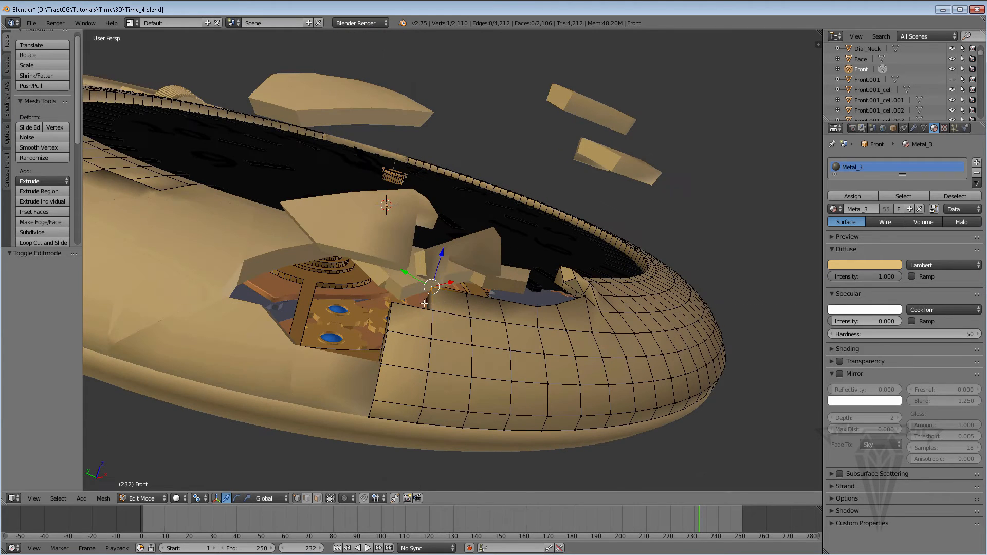
pyautogui.moveTo(436, 272)
pyautogui.mouseDown()
pyautogui.moveTo(440, 256)
pyautogui.moveTo(427, 272)
pyautogui.mouseUp()
pyautogui.moveTo(432, 293); pyautogui.dragTo(481, 315, button='middle')
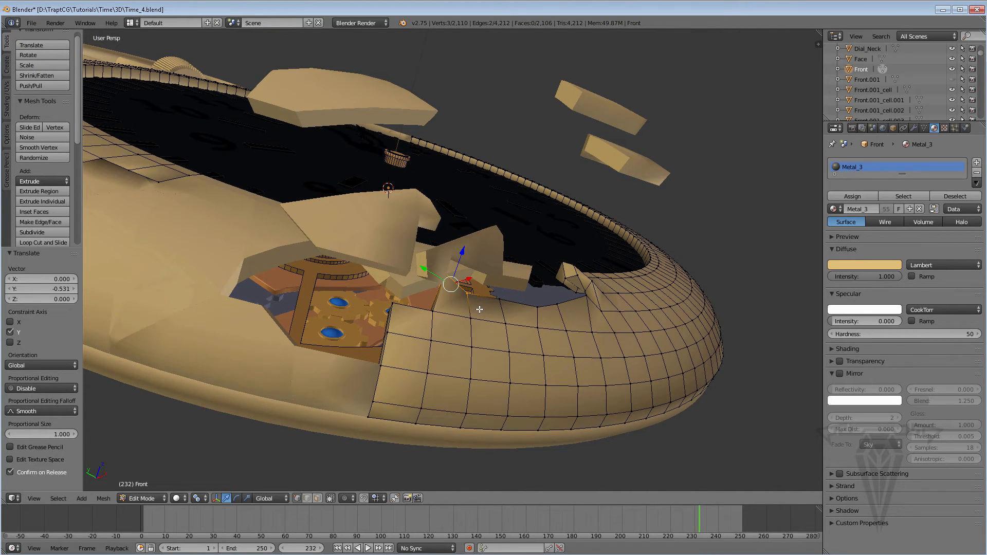
# Deselect everything, box-select the broken edge beside the corner and move it freely by about -0.539, -0.649, -0.867.
pyautogui.press('a')
pyautogui.press('v')
pyautogui.press('b')
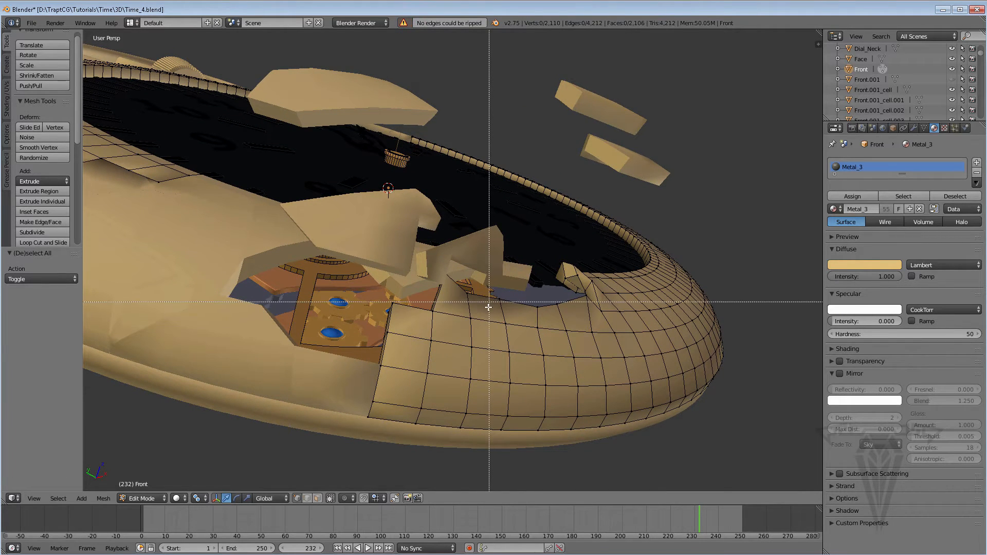
pyautogui.moveTo(486, 311); pyautogui.dragTo(480, 246)
pyautogui.moveTo(480, 246); pyautogui.dragTo(544, 286, button='middle')
pyautogui.press('g')
pyautogui.click(471, 304)
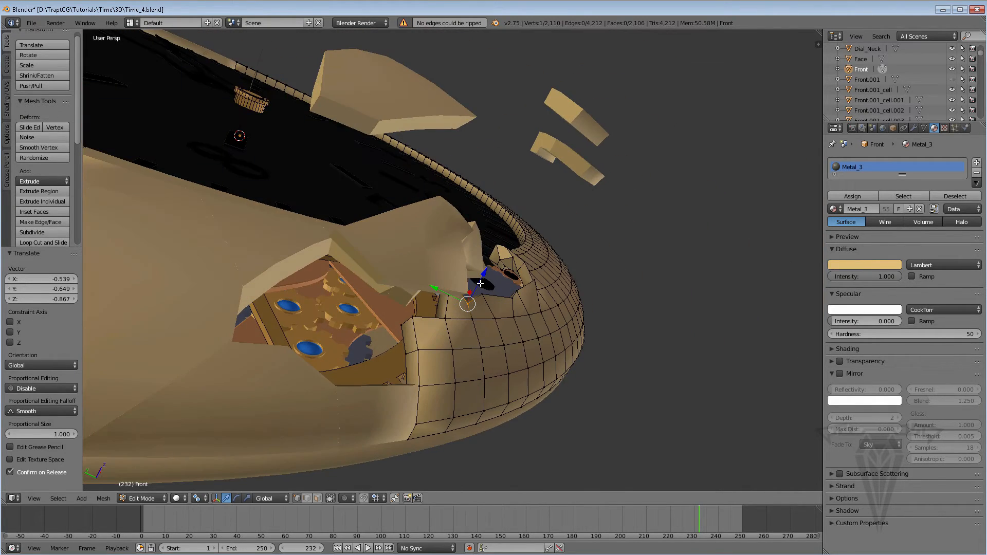
# Fine-tune the position of the broken edge's vertices along Z and Y.
pyautogui.moveTo(481, 284); pyautogui.dragTo(480, 275)
pyautogui.moveTo(481, 275); pyautogui.dragTo(466, 290, button='middle')
pyautogui.moveTo(458, 278); pyautogui.dragTo(476, 275)
# Box-select the vertices on the broken end just below the corner and move them about -1.051 along Y.
pyautogui.moveTo(476, 274); pyautogui.dragTo(383, 328, button='middle')
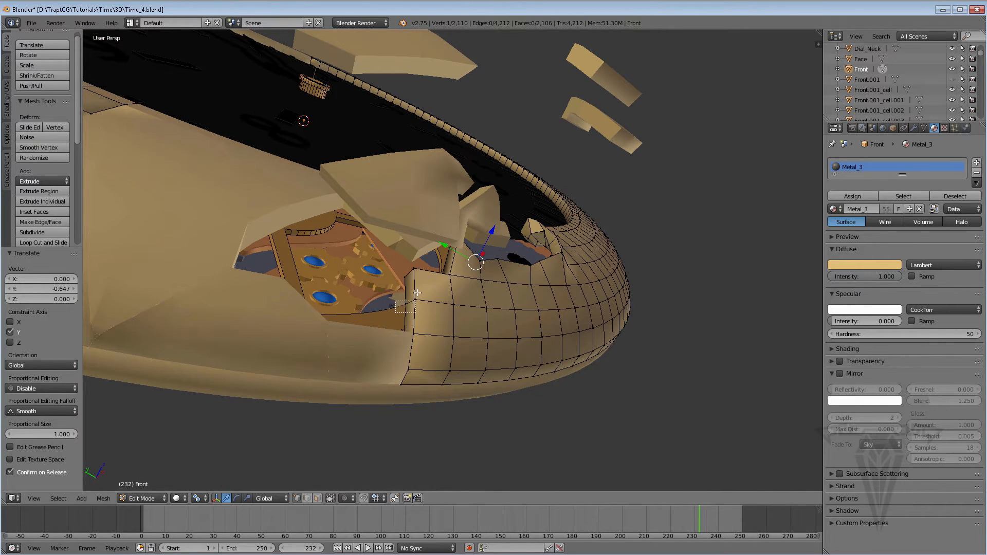
pyautogui.moveTo(425, 280); pyautogui.dragTo(440, 289)
pyautogui.moveTo(439, 289); pyautogui.dragTo(392, 296, button='middle')
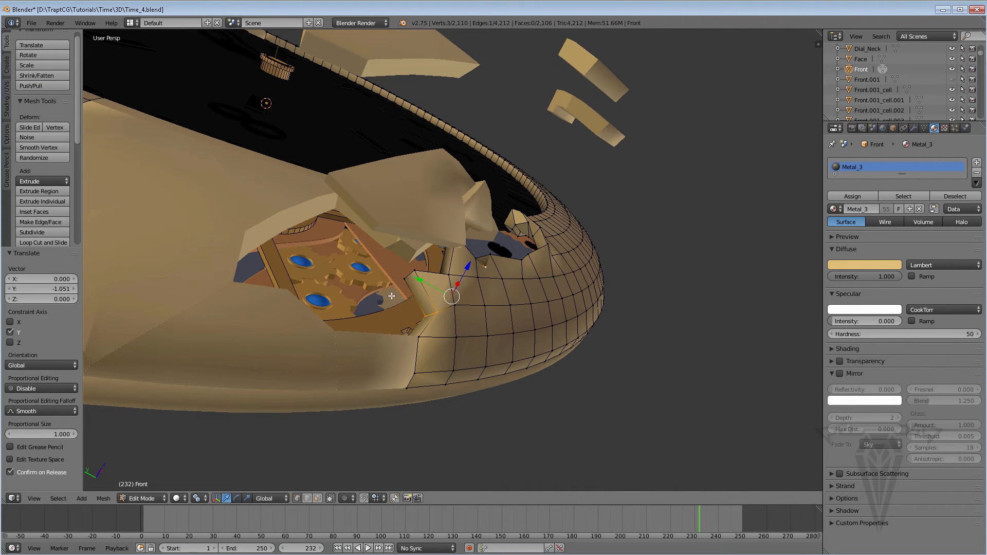
# Try a further move of the broken corner's vertices and undo it.
pyautogui.moveTo(428, 265); pyautogui.dragTo(428, 265)
pyautogui.moveTo(446, 278); pyautogui.dragTo(471, 276, button='middle')
pyautogui.moveTo(452, 262); pyautogui.dragTo(468, 250)
pyautogui.click(468, 250)
pyautogui.hotkey('ctrl', 'z')
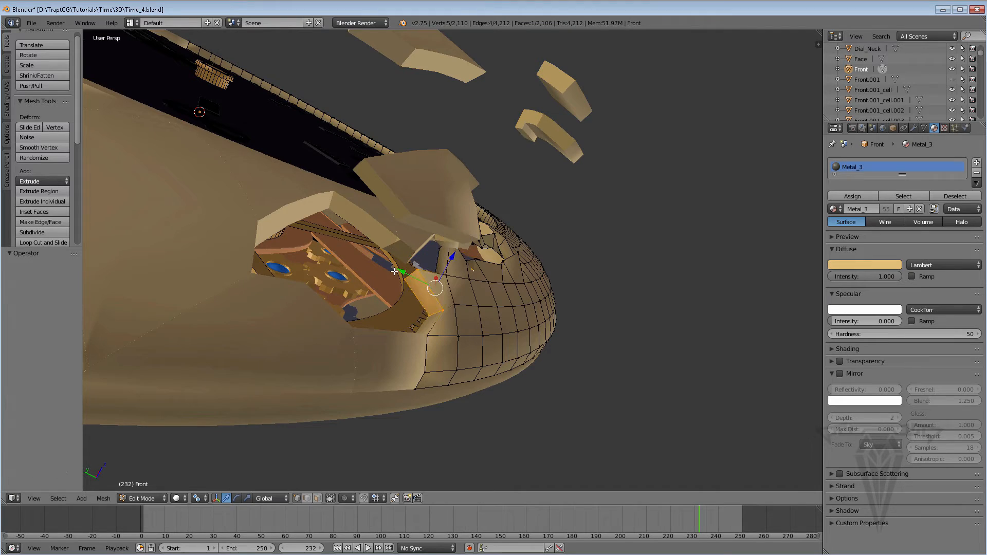
# Deselect everything, box-select the vertices at the broken end's upper corner, rotate them and leave Edit Mode.
pyautogui.press('a')
pyautogui.press('b')
pyautogui.moveTo(399, 288); pyautogui.dragTo(417, 254)
pyautogui.moveTo(487, 303); pyautogui.dragTo(384, 326, button='middle')
pyautogui.press('r')
pyautogui.click(463, 303)
pyautogui.press('Tab')
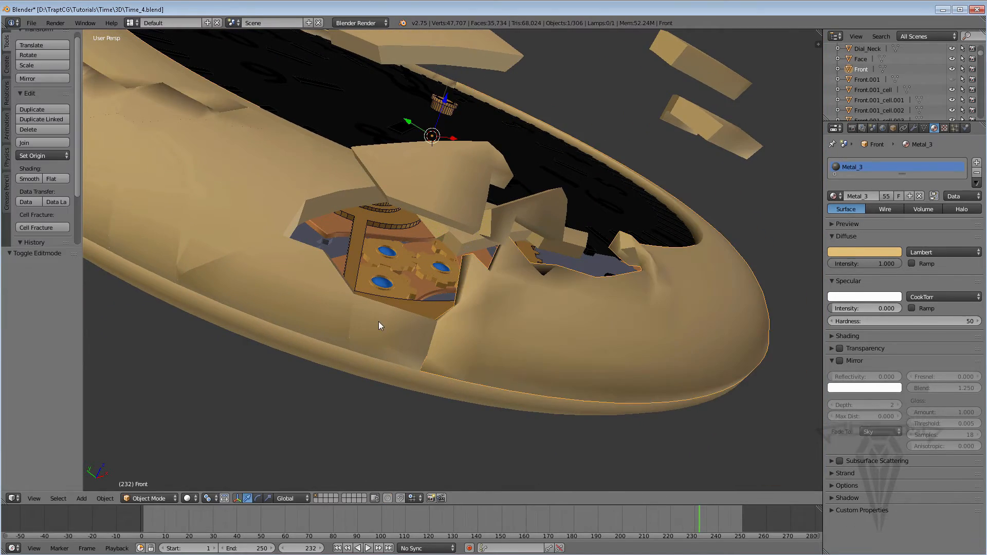
# Select the fragment Front.001_cell.024 below the broken opening and move it about 1.690 along Z.
pyautogui.rightClick(381, 324)
pyautogui.press('KP_Decimal')
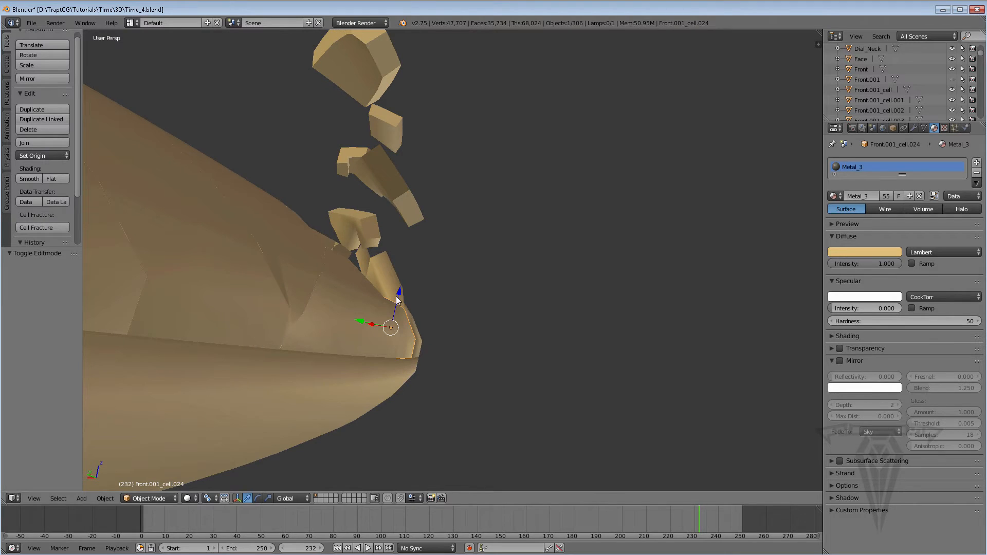
pyautogui.moveTo(397, 295); pyautogui.dragTo(478, 214)
pyautogui.moveTo(427, 285); pyautogui.dragTo(335, 296, button='middle')
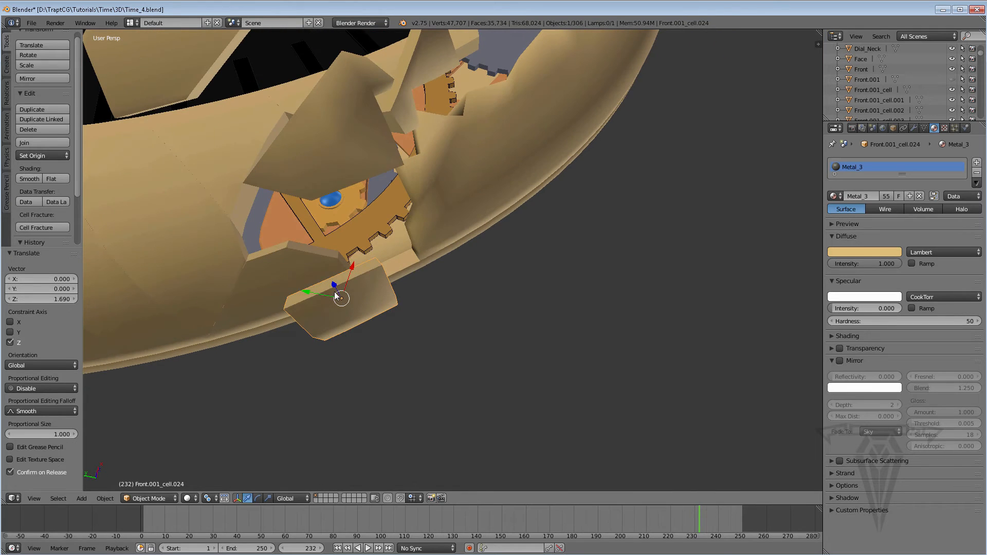
# Shift the same fragment freely outward by about 0.654, -3.569, 0.152 and move it about 2.469 along Z.
pyautogui.moveTo(340, 303); pyautogui.dragTo(421, 304)
pyautogui.moveTo(421, 304); pyautogui.dragTo(526, 196, button='middle')
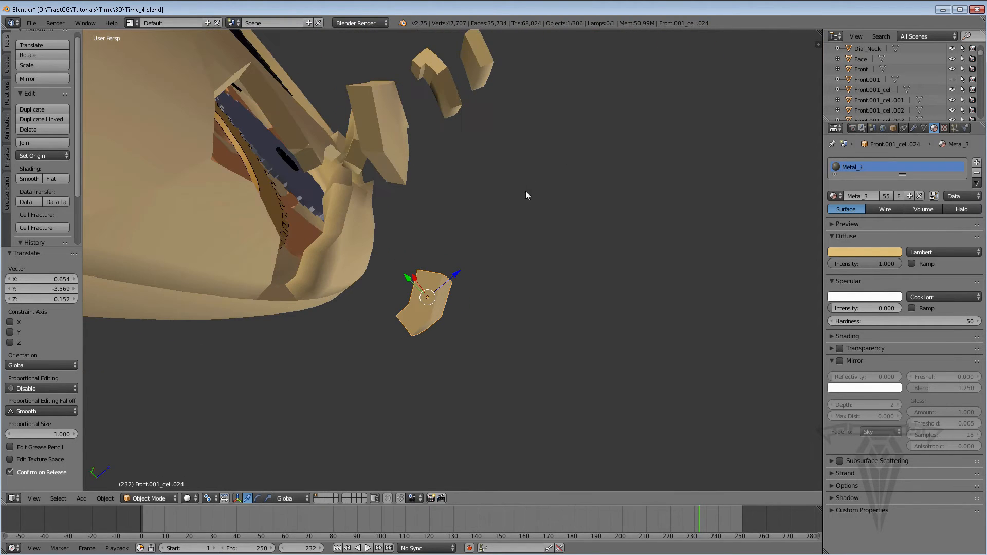
pyautogui.moveTo(454, 273); pyautogui.dragTo(504, 245)
# Select the unbroken ring section Front.002 near the 1 and hide it.
pyautogui.moveTo(504, 245); pyautogui.dragTo(477, 148, button='middle')
pyautogui.moveTo(665, 199); pyautogui.dragTo(455, 118, button='middle')
pyautogui.scroll(5, 540, 104)
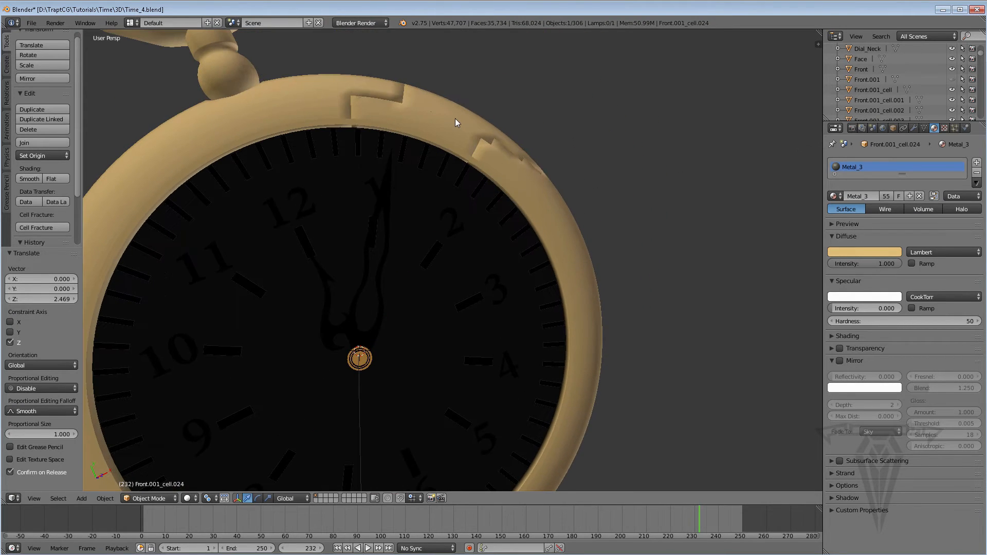
pyautogui.rightClick(455, 118)
pyautogui.scroll(-5, 945, 85)
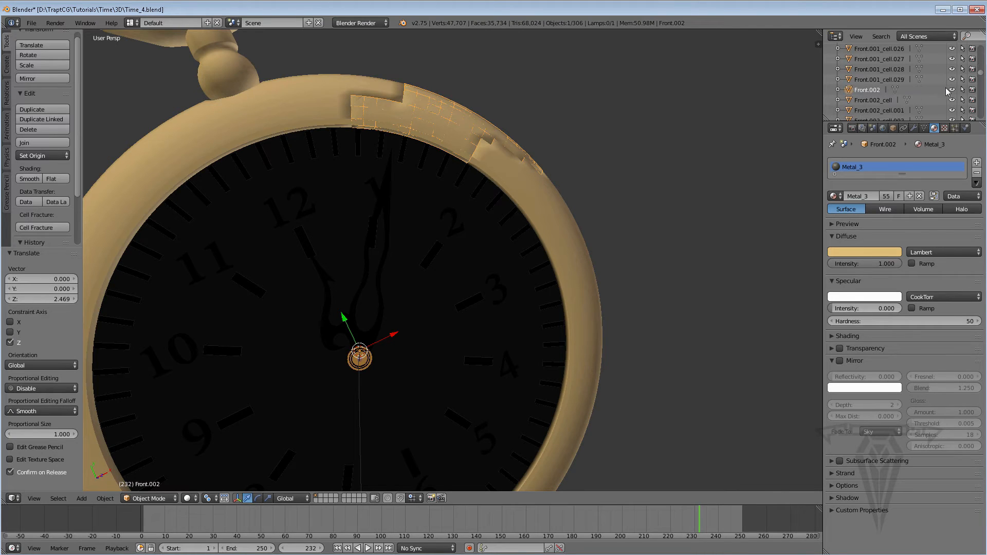
pyautogui.click(953, 90)
# Select the loose fragment Front.001_cell.026 near the 7 and move it about 23.947 along Z.
pyautogui.scroll(-6, 477, 166)
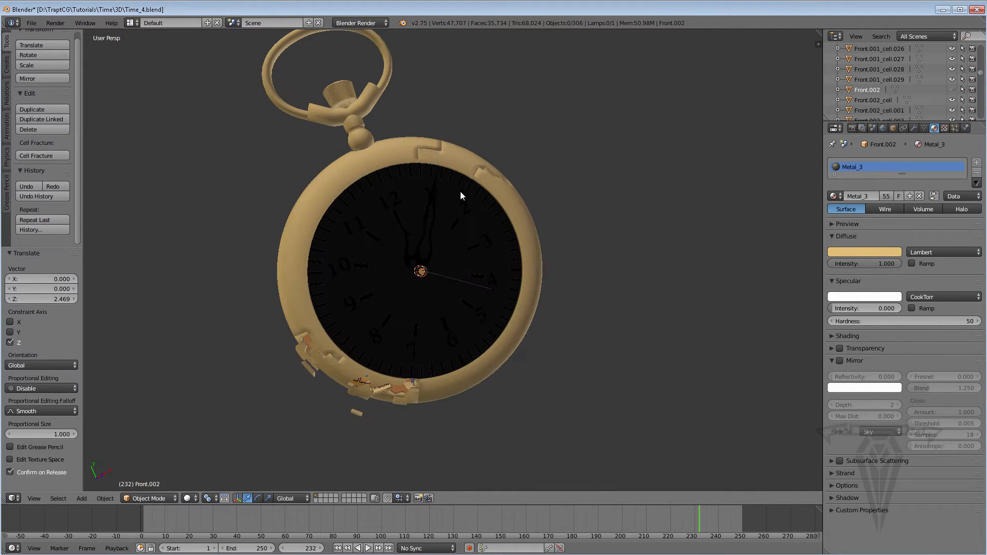
pyautogui.moveTo(351, 263); pyautogui.dragTo(365, 300, button='middle')
pyautogui.scroll(3, 361, 315)
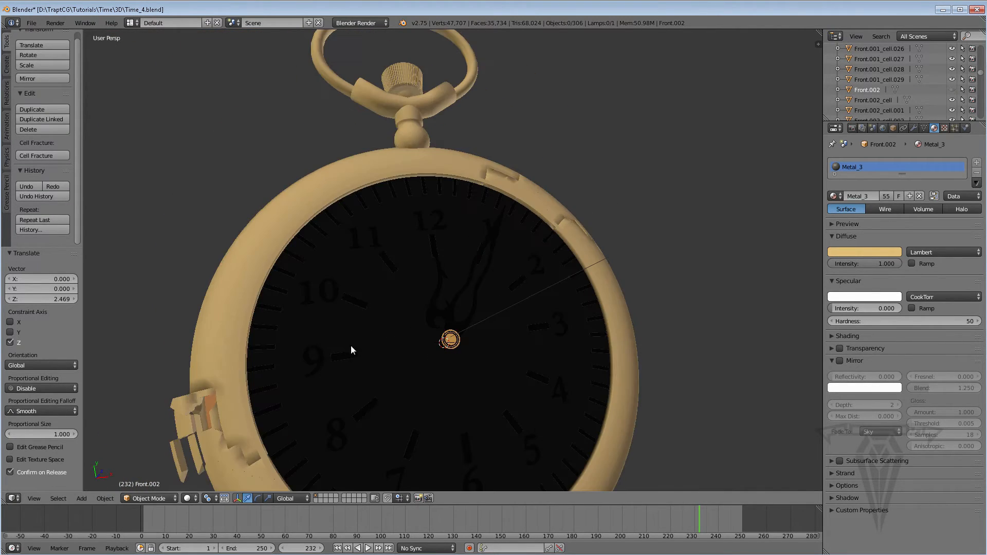
pyautogui.keyDown('shift'); pyautogui.moveTo(351, 345); pyautogui.dragTo(326, 385, button='middle'); pyautogui.keyUp('shift')
pyautogui.rightClick(329, 353)
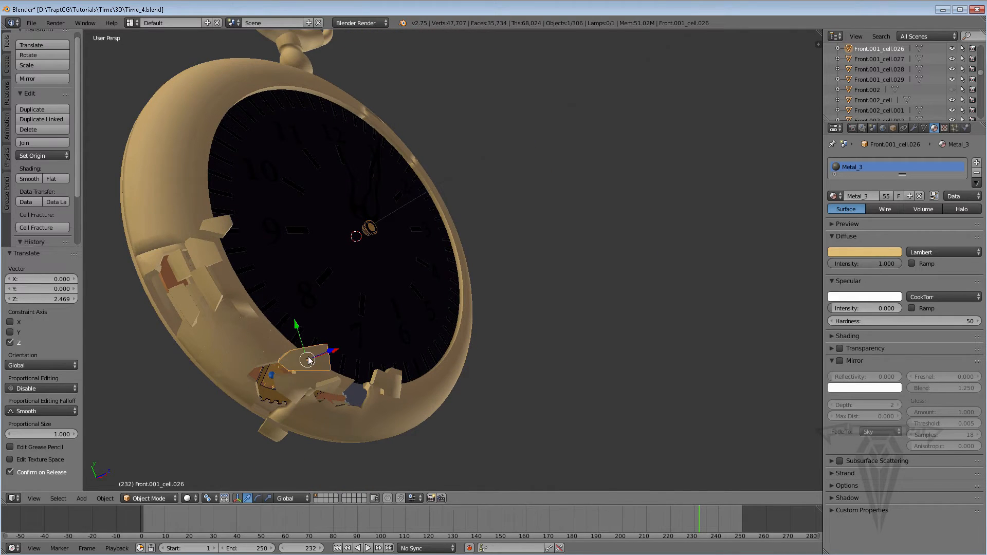
pyautogui.moveTo(330, 351); pyautogui.dragTo(420, 302)
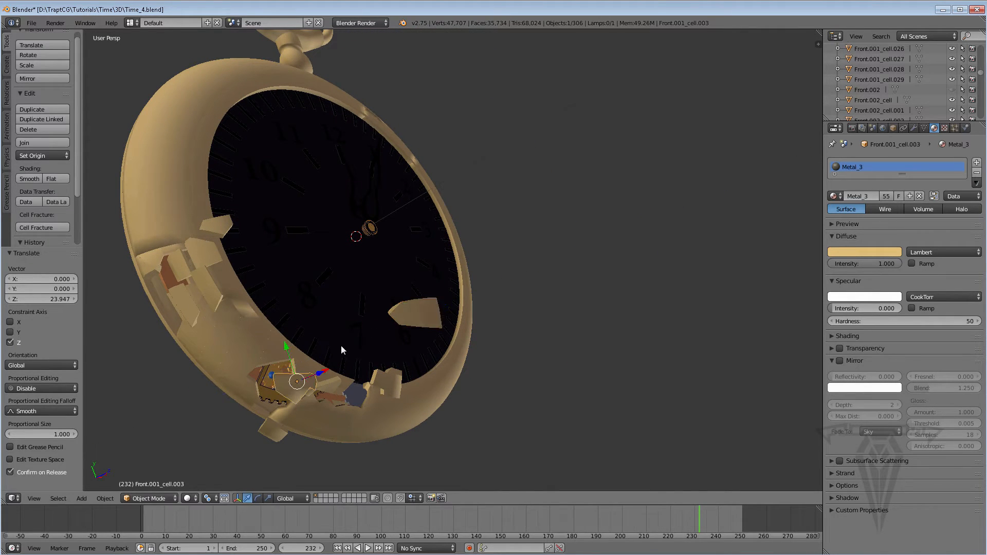
# Move Front.001_cell.003 and nearby loose fragments away from the ring along Z, one of them by about 11.493.
pyautogui.moveTo(341, 346); pyautogui.dragTo(218, 438, button='middle')
pyautogui.moveTo(288, 395); pyautogui.dragTo(261, 439)
pyautogui.moveTo(282, 393); pyautogui.dragTo(479, 315, button='middle')
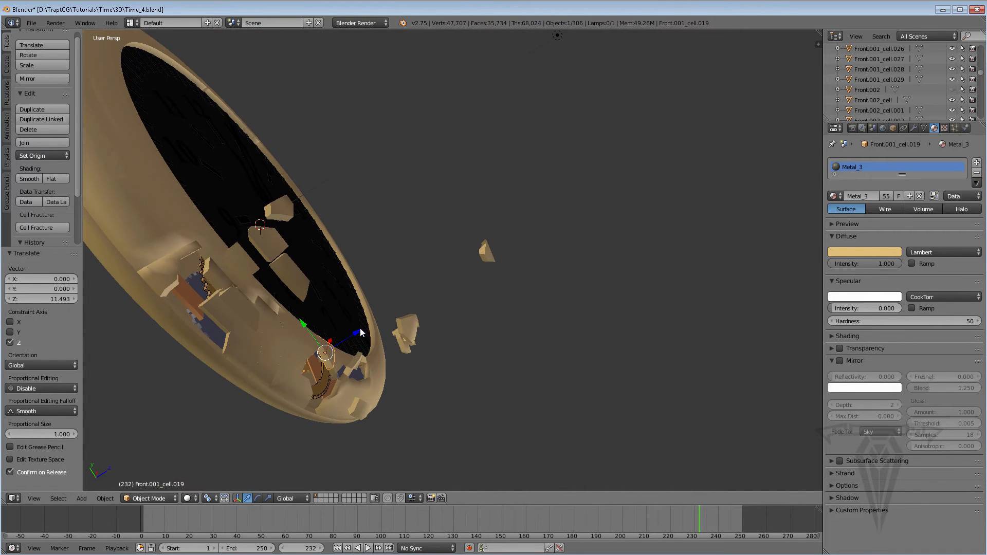
# Lift the fragment Front.001_cell.019 along Z and move it about 7.252 along Y and 5.326 along X.
pyautogui.moveTo(360, 332); pyautogui.dragTo(383, 233)
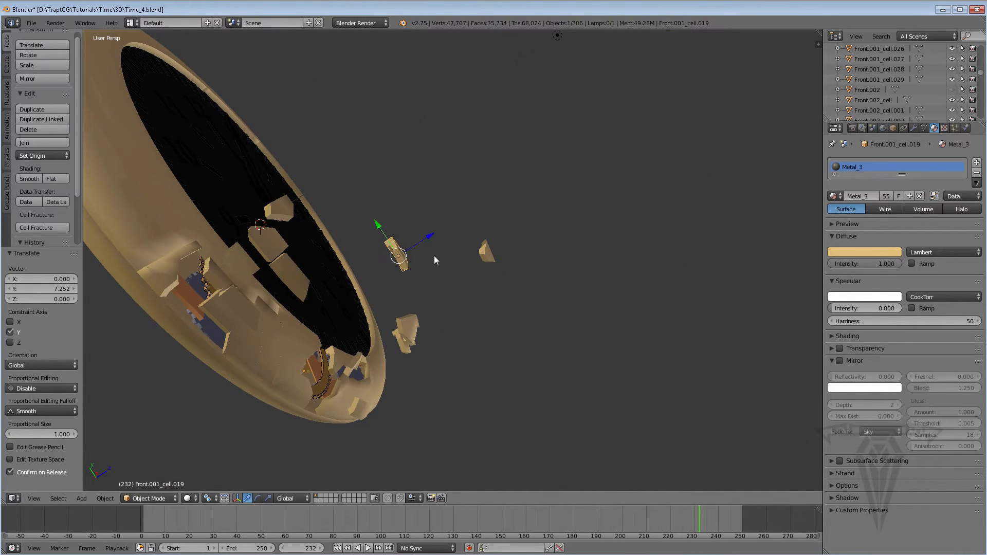
pyautogui.moveTo(476, 288); pyautogui.dragTo(299, 403, button='middle')
pyautogui.moveTo(415, 235); pyautogui.dragTo(419, 279)
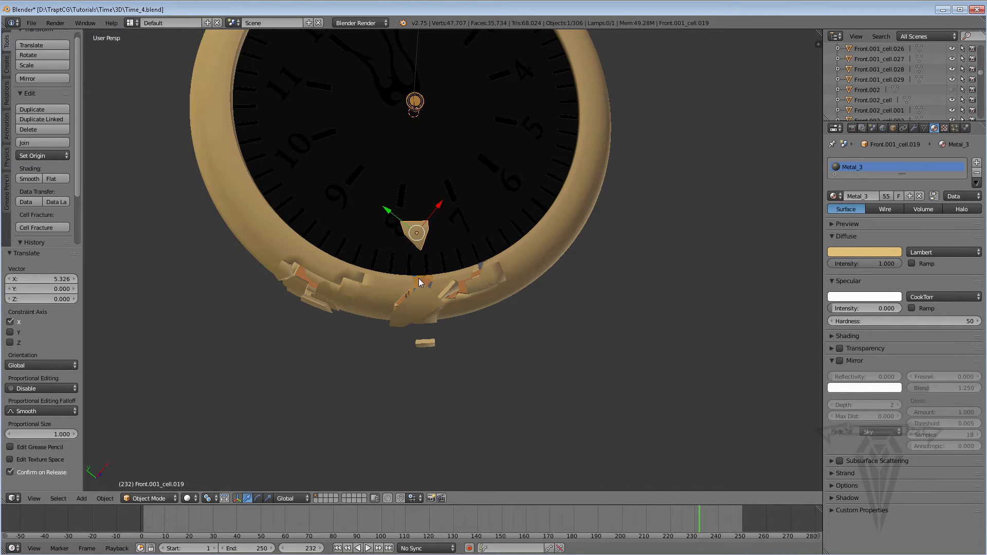
# Select the fragment Front.001_cell.006, move it about 13.471 along Z, and shift it outward along X.
pyautogui.moveTo(419, 279); pyautogui.dragTo(508, 233, button='middle')
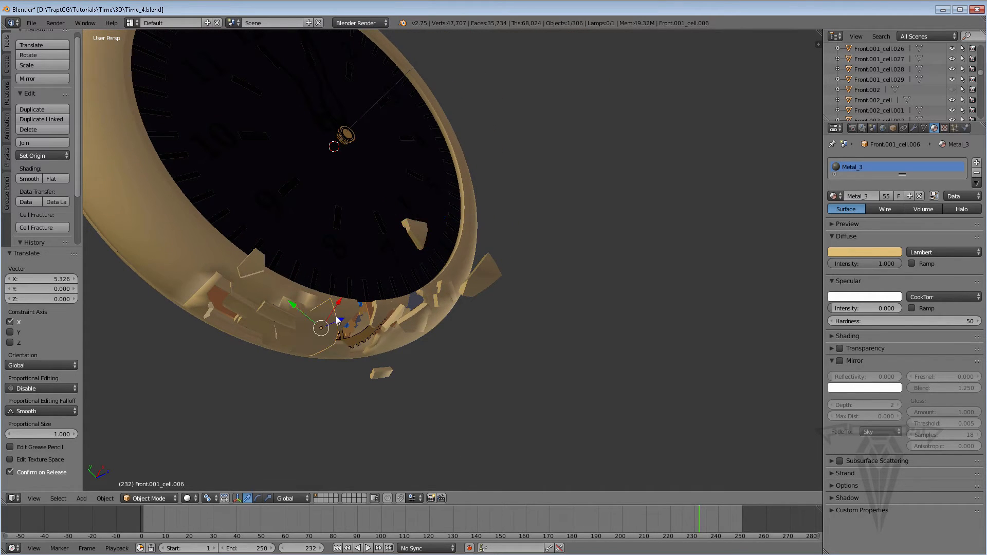
pyautogui.moveTo(338, 319); pyautogui.dragTo(366, 304)
pyautogui.moveTo(367, 303); pyautogui.dragTo(334, 378, button='middle')
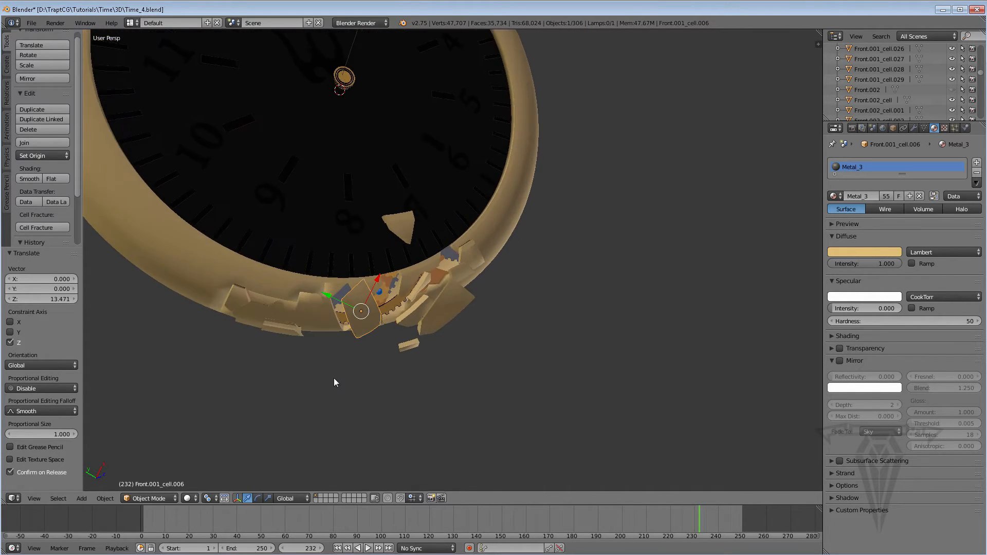
pyautogui.moveTo(381, 278); pyautogui.dragTo(344, 260)
pyautogui.moveTo(344, 260); pyautogui.dragTo(375, 147, button='middle')
# Select the fragment Front.001_cell.005 near the 7 and move it about 7.631 along Z.
pyautogui.moveTo(532, 230); pyautogui.dragTo(447, 303, button='middle')
pyautogui.moveTo(427, 296); pyautogui.dragTo(436, 286)
pyautogui.moveTo(517, 272); pyautogui.dragTo(469, 184, button='middle')
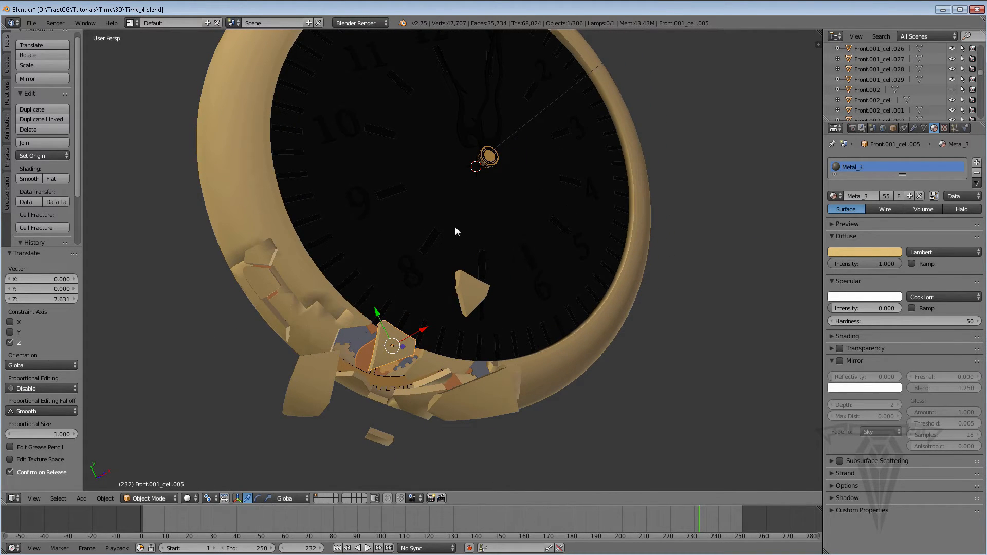
# Preview the shattered watch with Rendered viewport shading, and return the viewport to Solid shading.
pyautogui.moveTo(353, 371); pyautogui.dragTo(393, 270, button='middle')
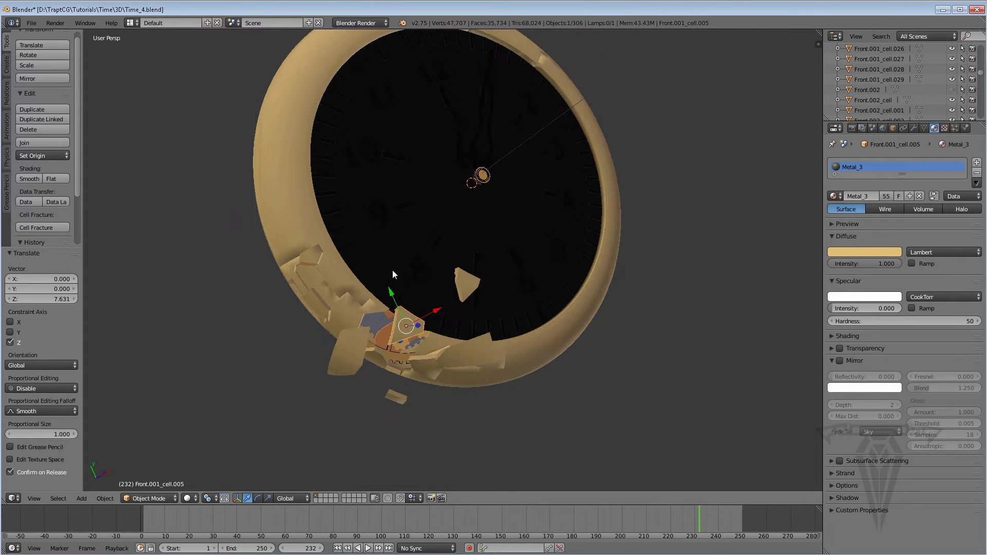
pyautogui.click(191, 499)
pyautogui.click(208, 430)
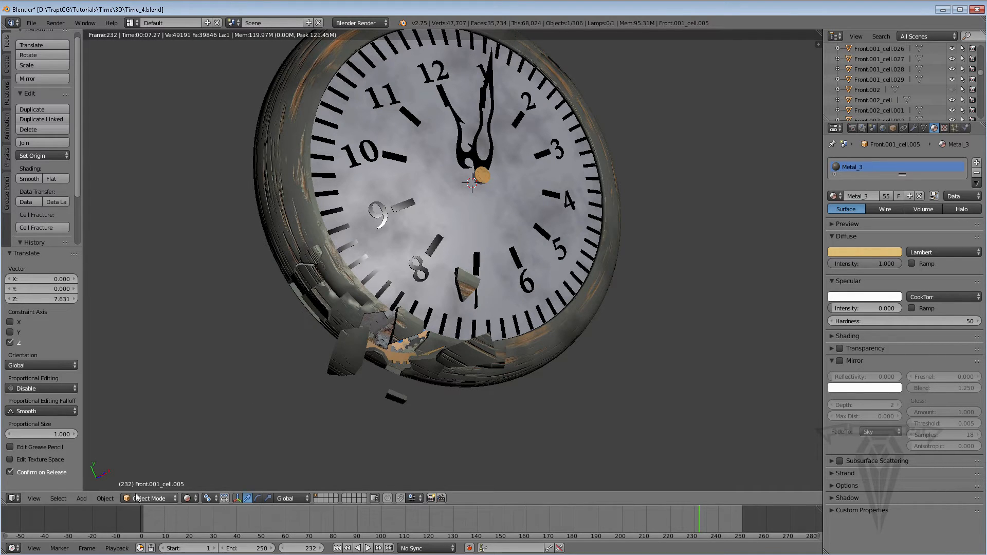
pyautogui.click(189, 498)
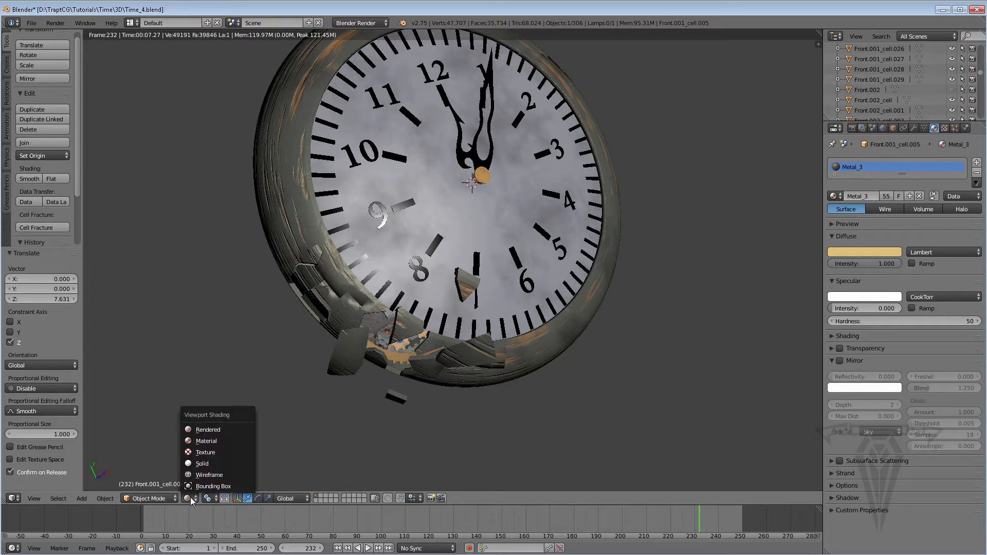
pyautogui.click(209, 463)
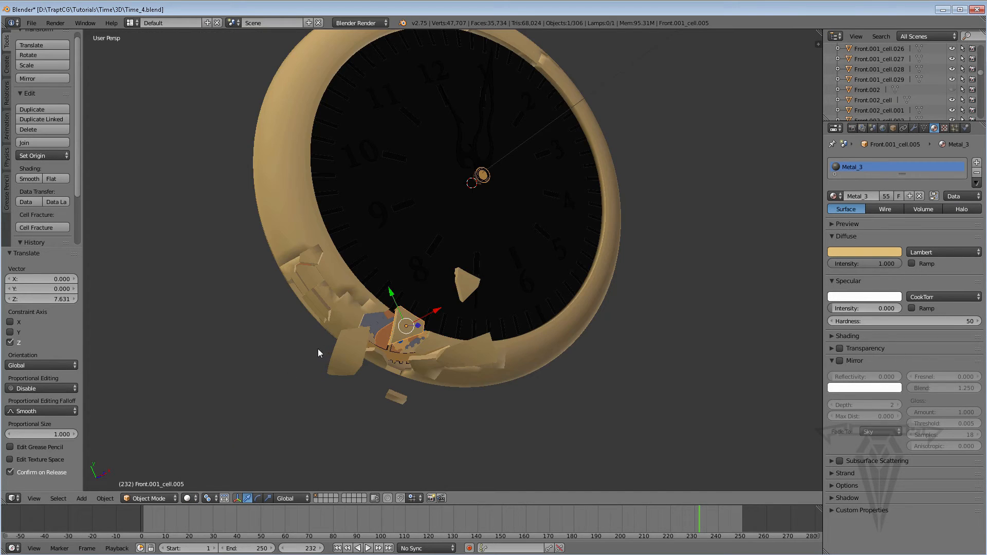
# Select the fragment Front.001_cell.016 and move it about 5.514 along Z and -1.709 along X.
pyautogui.moveTo(318, 348)
pyautogui.mouseDown(button='middle')
pyautogui.moveTo(399, 337)
pyautogui.moveTo(332, 331)
pyautogui.moveTo(353, 326)
pyautogui.mouseUp(button='middle')
pyautogui.scroll(3, 353, 324)
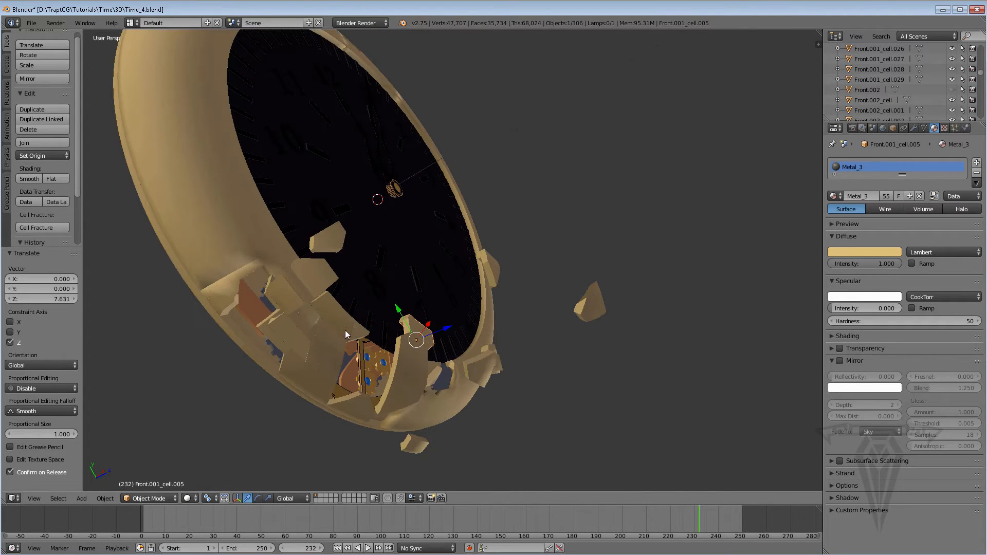
pyautogui.scroll(-1, 256, 334)
pyautogui.moveTo(256, 338); pyautogui.dragTo(216, 247, button='middle')
pyautogui.moveTo(262, 243); pyautogui.dragTo(341, 229)
pyautogui.moveTo(316, 265); pyautogui.dragTo(307, 215, button='middle')
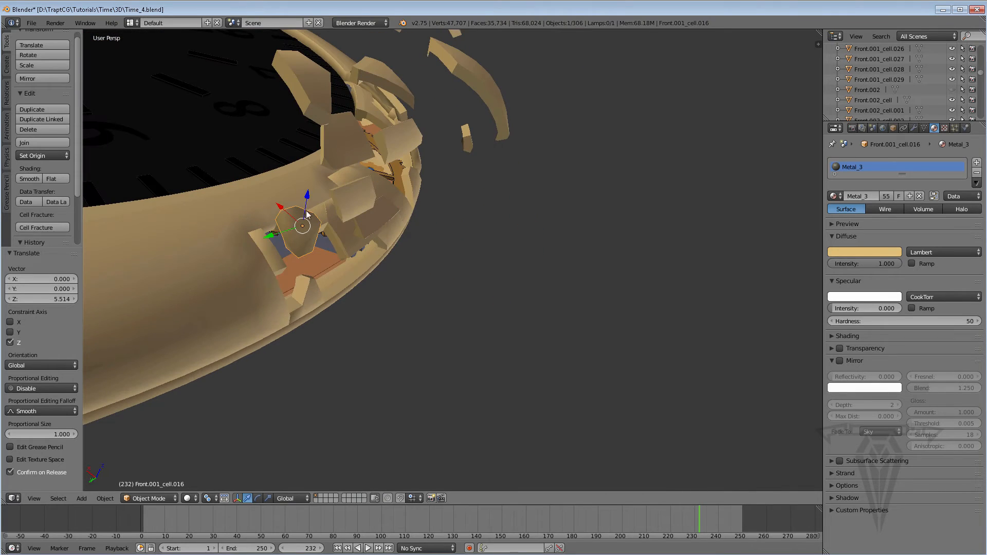
pyautogui.moveTo(279, 205); pyautogui.dragTo(293, 227)
# Push the fragment Front.001_cell.016 further out along Z, by about 1.387 and another 2.376.
pyautogui.moveTo(296, 231); pyautogui.dragTo(331, 207, button='middle')
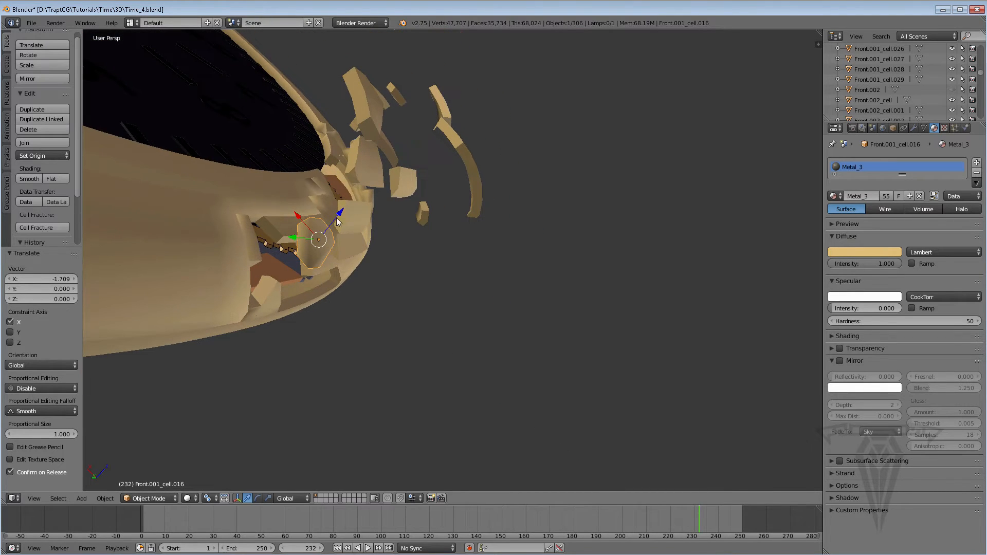
pyautogui.moveTo(337, 220); pyautogui.dragTo(352, 210)
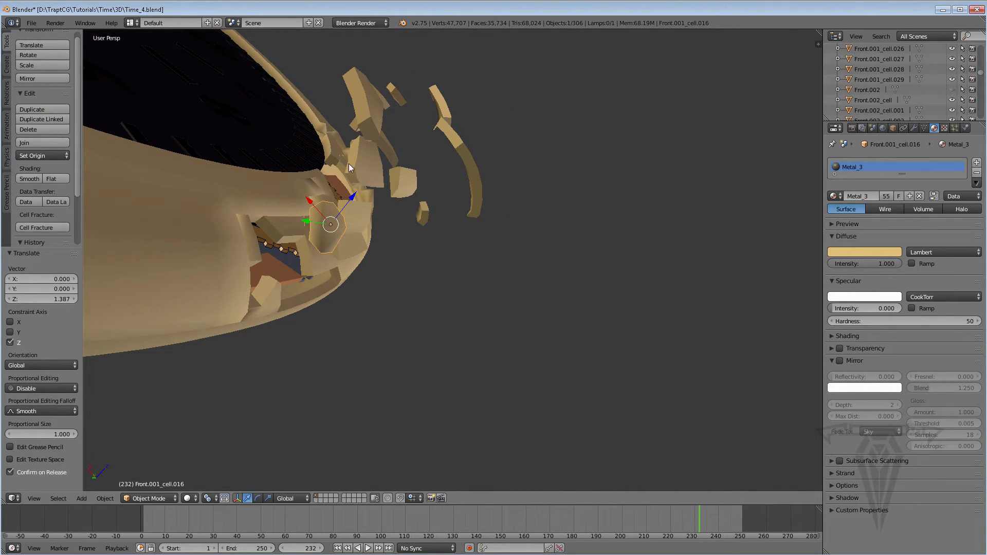
pyautogui.moveTo(265, 249); pyautogui.dragTo(346, 223, button='middle')
pyautogui.moveTo(346, 206); pyautogui.dragTo(423, 184)
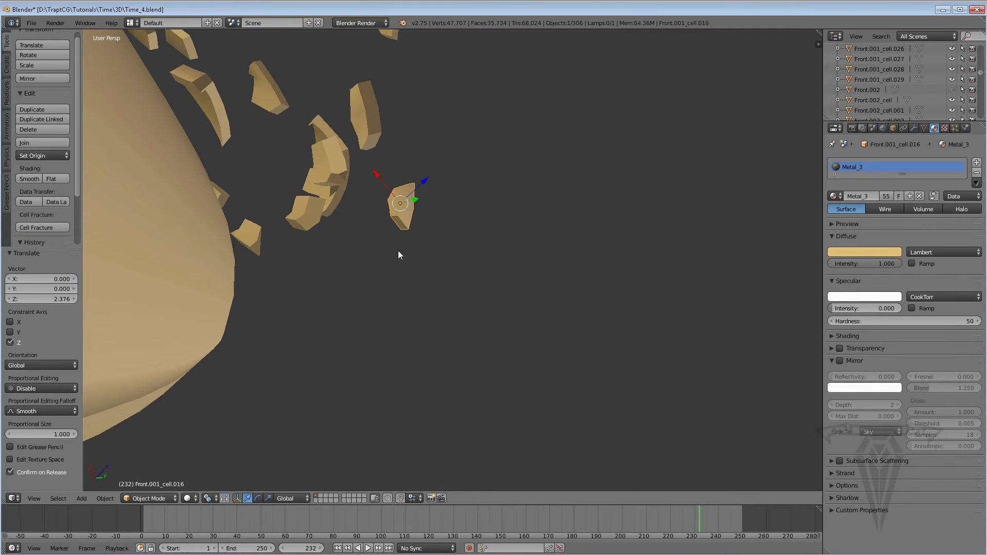
# Select the fragment Front.001_cell.012 and move it away from the ring, including about -3.929 along X.
pyautogui.moveTo(398, 251); pyautogui.dragTo(149, 289, button='middle')
pyautogui.moveTo(473, 257); pyautogui.dragTo(481, 264, button='middle')
pyautogui.rightClick(445, 293)
pyautogui.moveTo(446, 295); pyautogui.dragTo(553, 273, button='middle')
pyautogui.moveTo(463, 261); pyautogui.dragTo(483, 252)
pyautogui.moveTo(532, 248); pyautogui.dragTo(300, 341, button='middle')
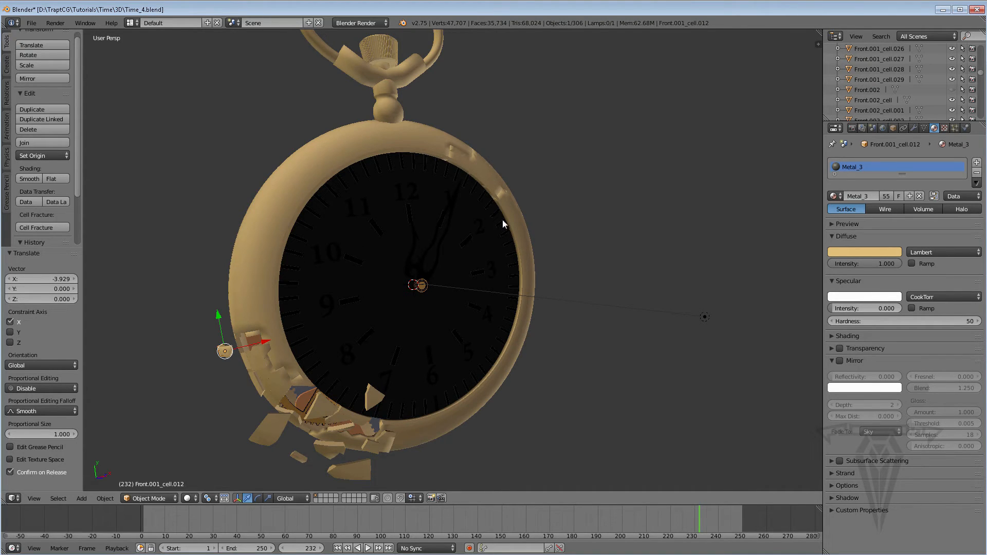
# Try to reveal all hidden objects with the watch face selected.
pyautogui.rightClick(334, 330)
pyautogui.scroll(3, 327, 324)
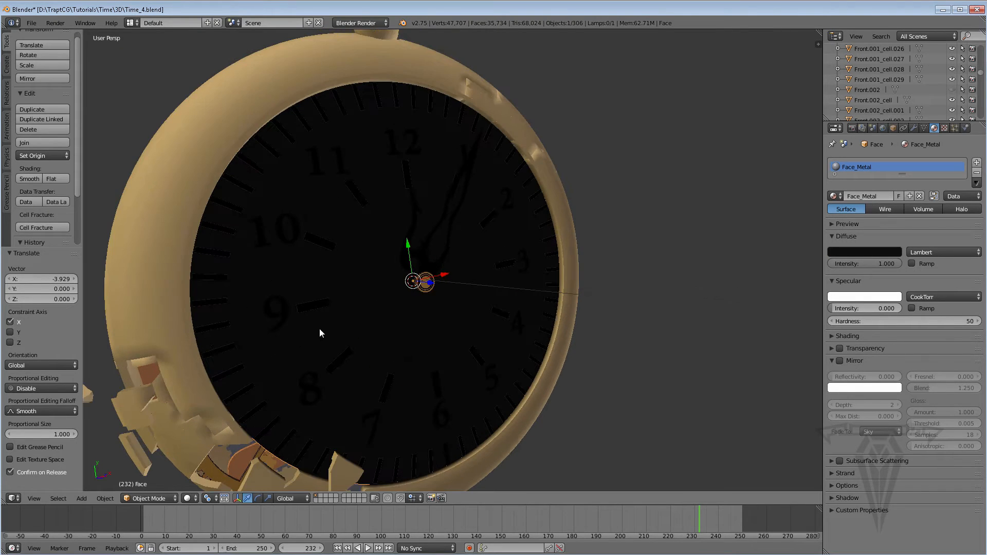
pyautogui.keyDown('shift'); pyautogui.moveTo(319, 328); pyautogui.dragTo(344, 302, button='middle'); pyautogui.keyUp('shift')
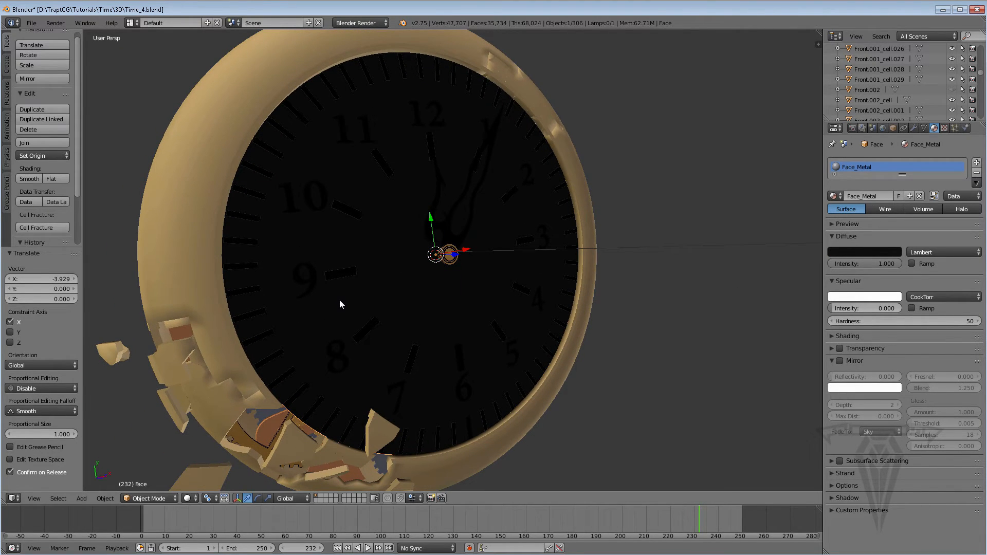
pyautogui.hotkey('alt', 'h')
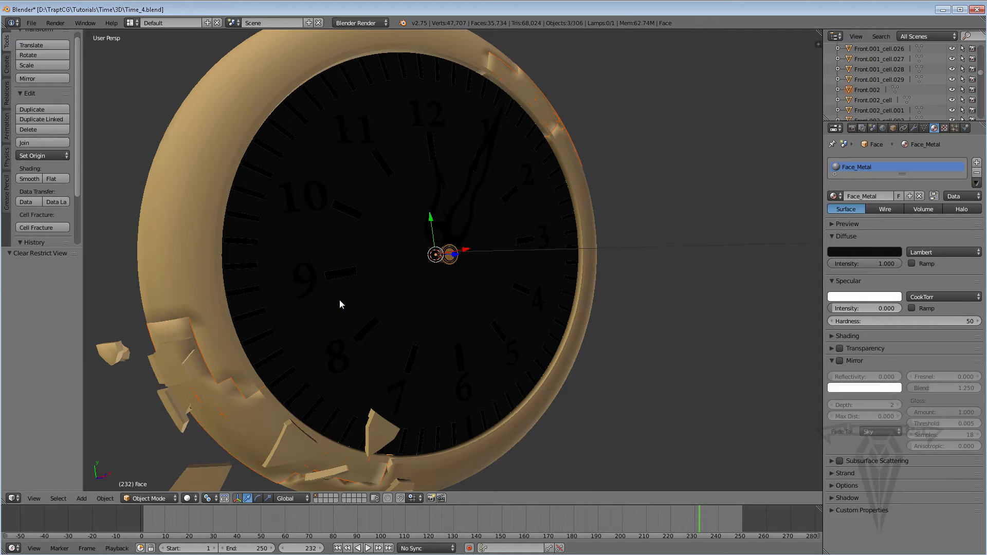
pyautogui.hotkey('ctrl', 'z')
pyautogui.hotkey('ctrl', 'z')
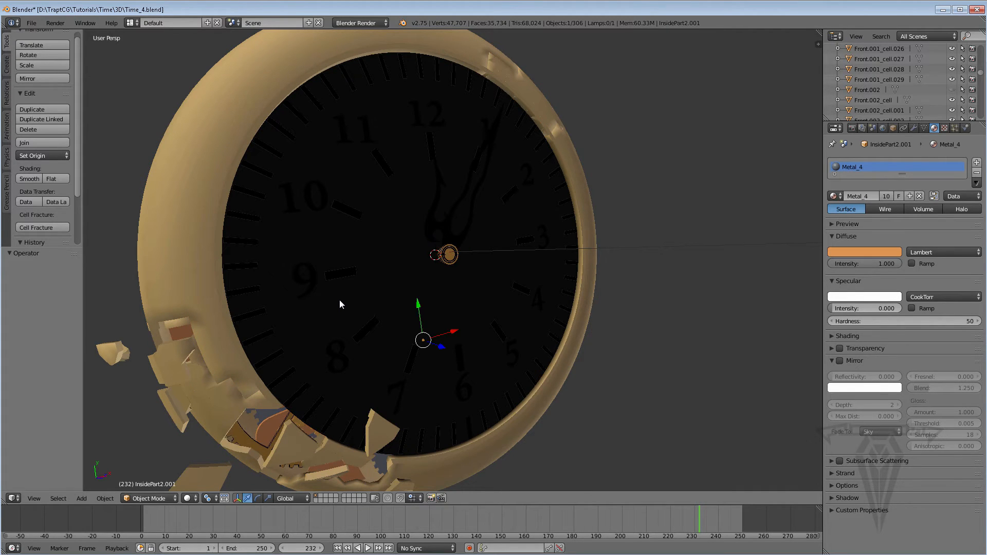
# Select the watch face object, Face.
pyautogui.moveTo(434, 313); pyautogui.dragTo(346, 379, button='middle')
pyautogui.rightClick(406, 290)
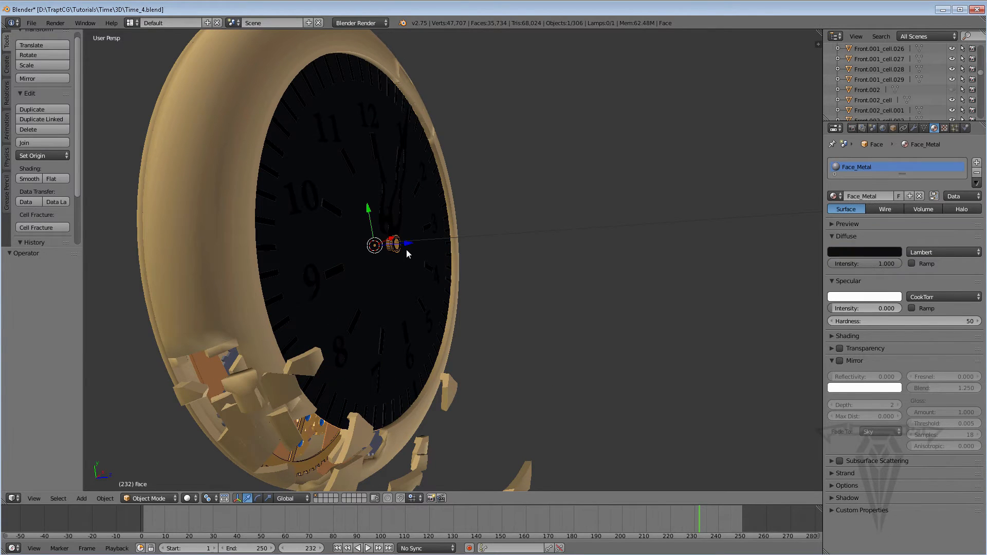
# Try to move the watch face along Z.
pyautogui.press('g')
pyautogui.press('z')
pyautogui.click(439, 247)
pyautogui.hotkey('ctrl', 'z')
# Isolate the watch face by hiding all unselected objects, and enter Edit Mode on it.
pyautogui.hotkey('shift', 'h')
pyautogui.moveTo(399, 272); pyautogui.dragTo(360, 283, button='middle')
pyautogui.scroll(2, 360, 281)
pyautogui.press('Tab')
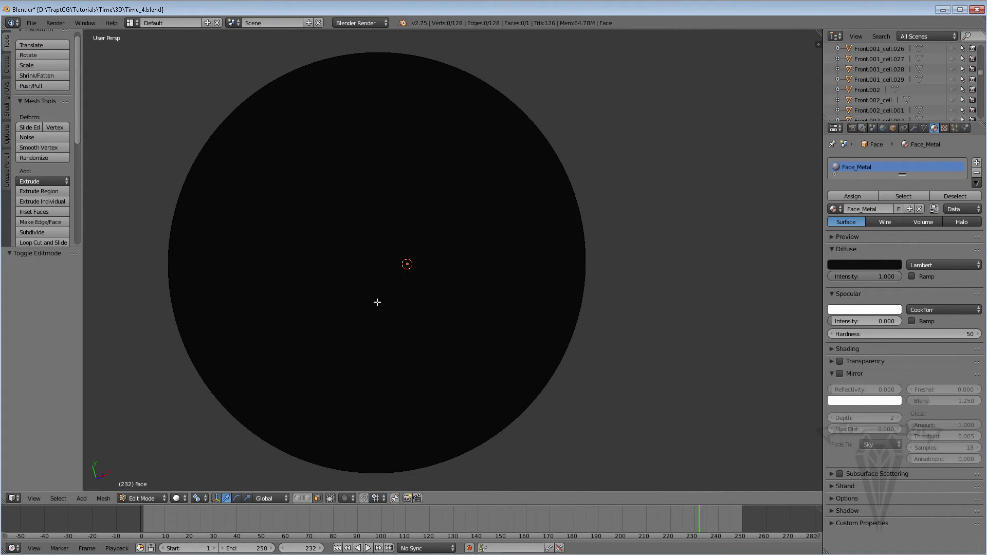
# Select the entire face mesh and inset it by a thickness of about 31.3154 to leave a small central disc.
pyautogui.press('a')
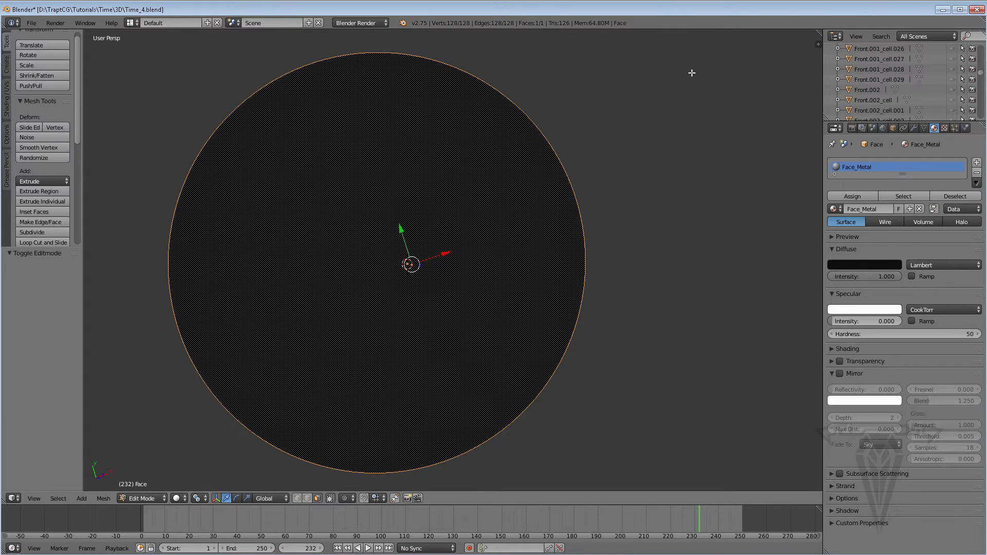
pyautogui.press('i')
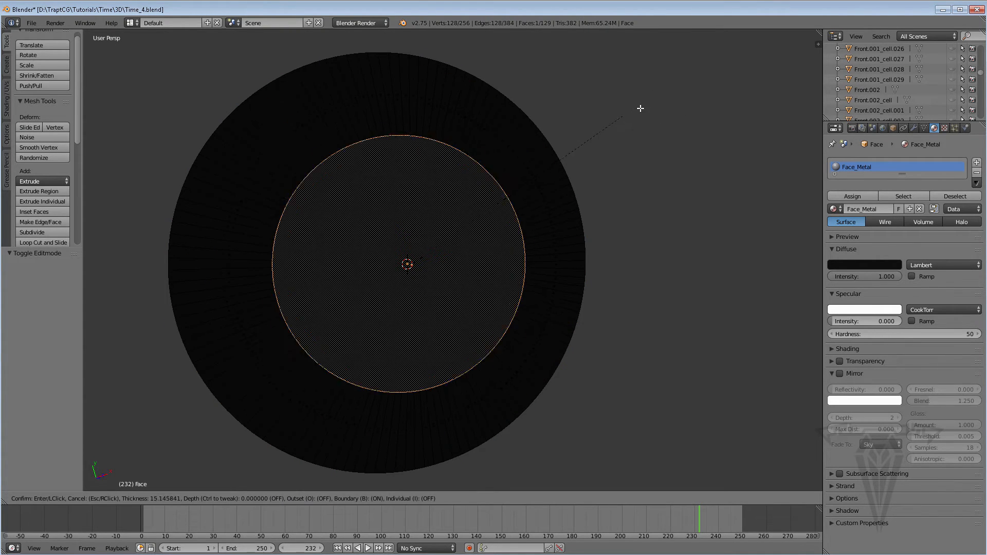
pyautogui.click(542, 146)
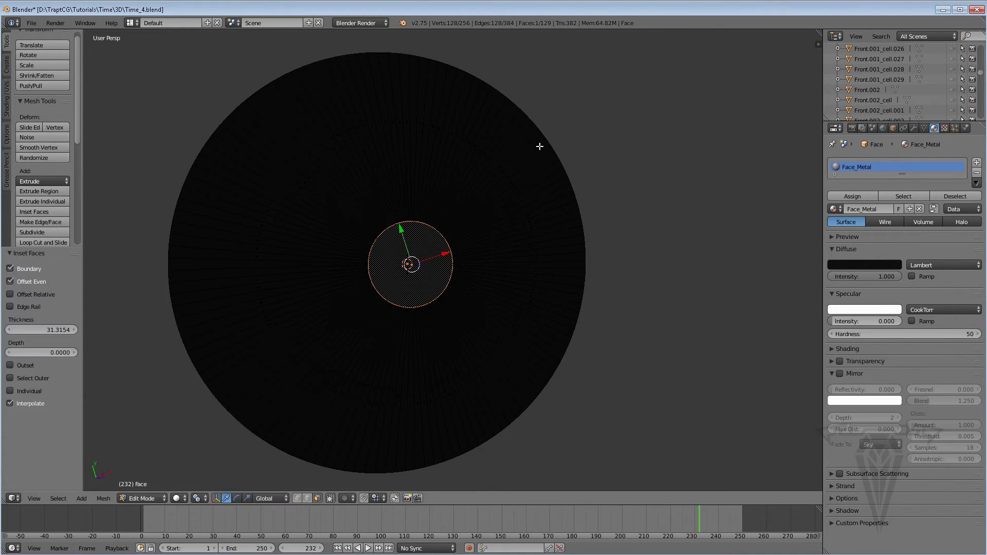
# Select the full ring of radial edges running between the central disc and the outer rim.
pyautogui.moveTo(540, 148); pyautogui.dragTo(408, 265, button='middle')
pyautogui.moveTo(392, 321); pyautogui.dragTo(401, 302, button='middle')
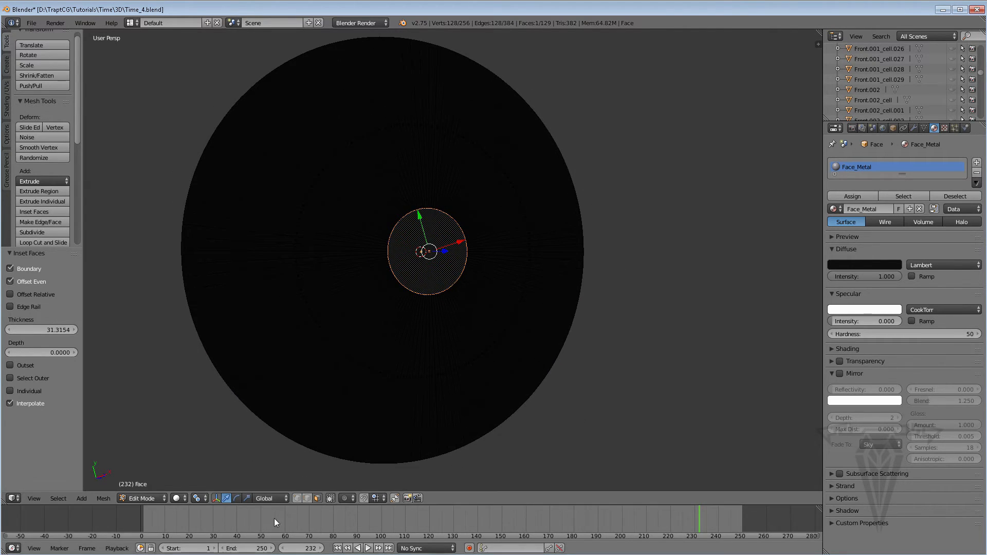
pyautogui.moveTo(401, 361); pyautogui.dragTo(394, 426, button='middle')
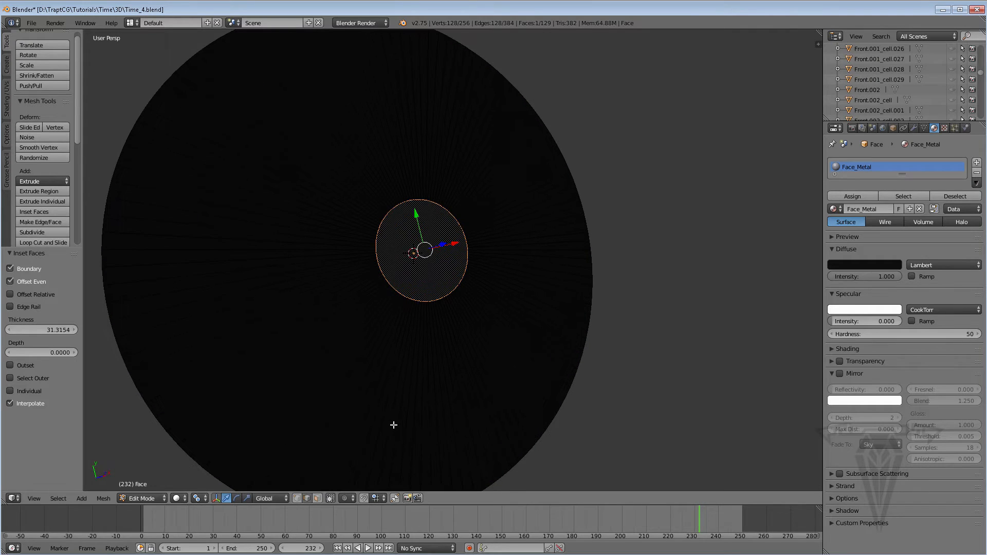
pyautogui.rightClick(401, 429)
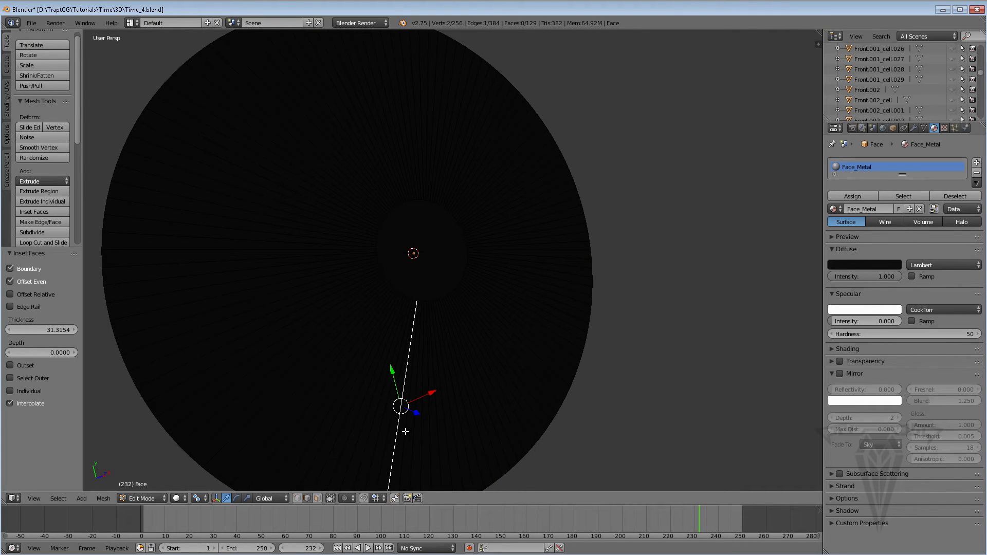
pyautogui.keyDown('ctrl'); pyautogui.keyDown('alt'); pyautogui.rightClick(405, 432); pyautogui.keyUp('alt'); pyautogui.keyUp('ctrl')
pyautogui.scroll(-2, 329, 256)
pyautogui.moveTo(459, 310); pyautogui.dragTo(422, 319, button='middle')
pyautogui.scroll(1, 422, 319)
# Subdivide the selected radial edges of the watch face with 10 cuts.
pyautogui.press('w')
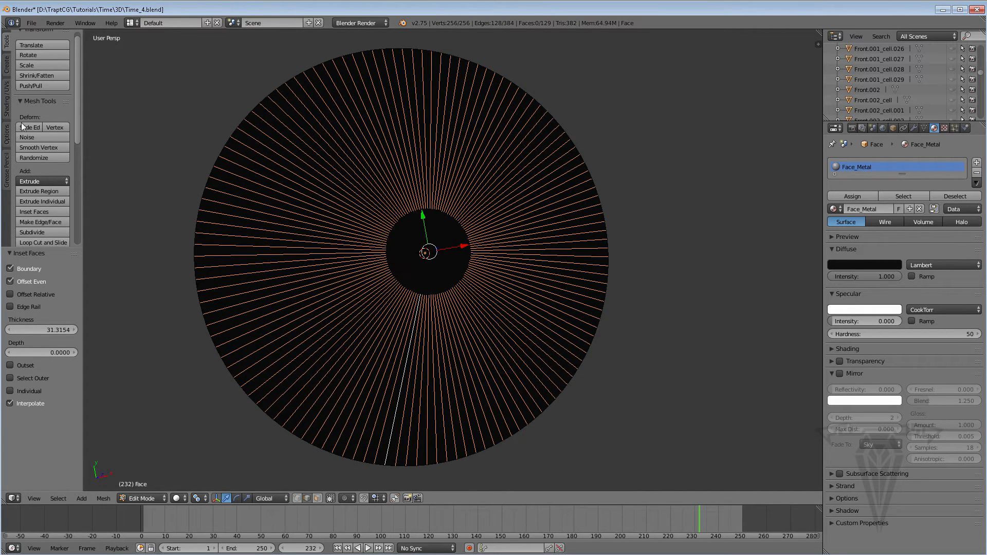
pyautogui.scroll(-4, 78, 110)
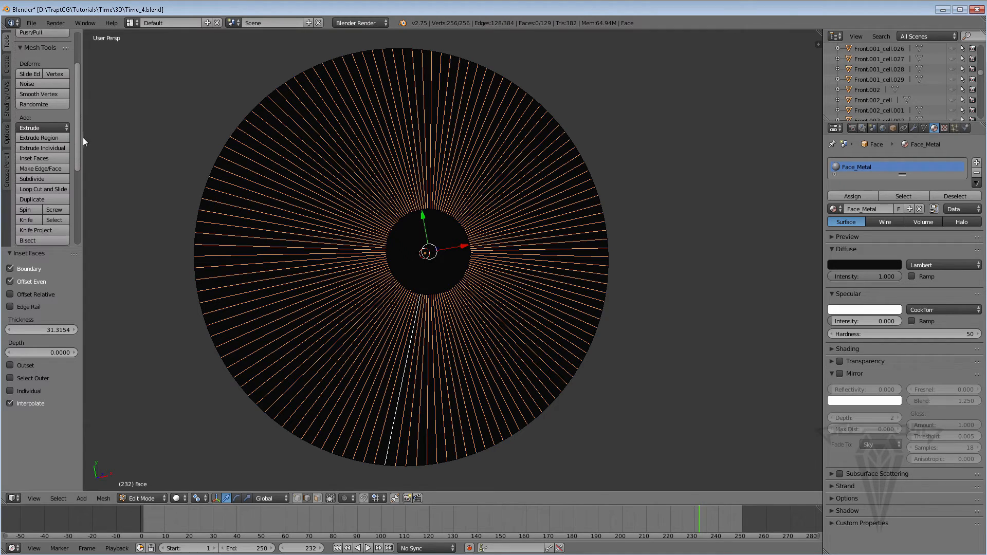
pyautogui.press('a')
pyautogui.click(45, 163)
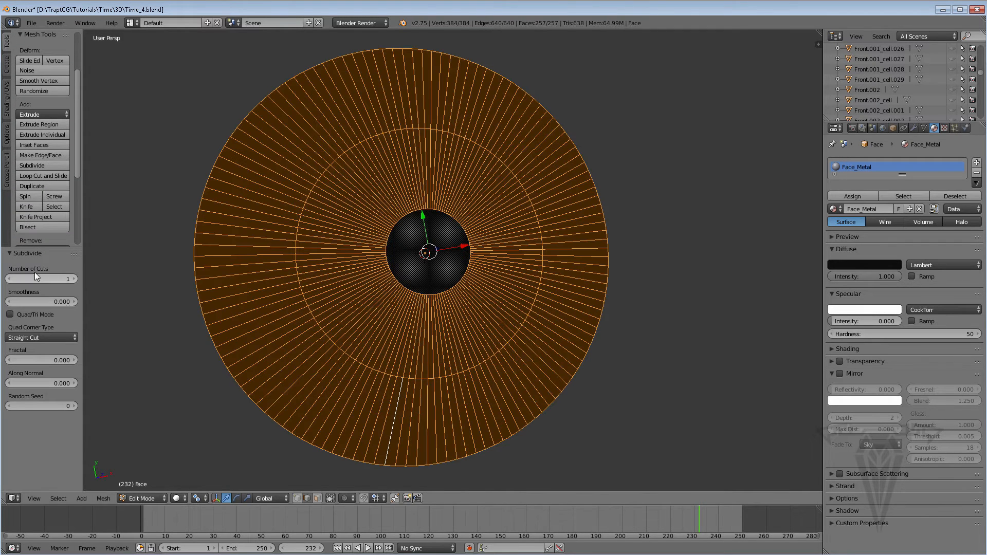
pyautogui.moveTo(72, 279); pyautogui.dragTo(103, 279)
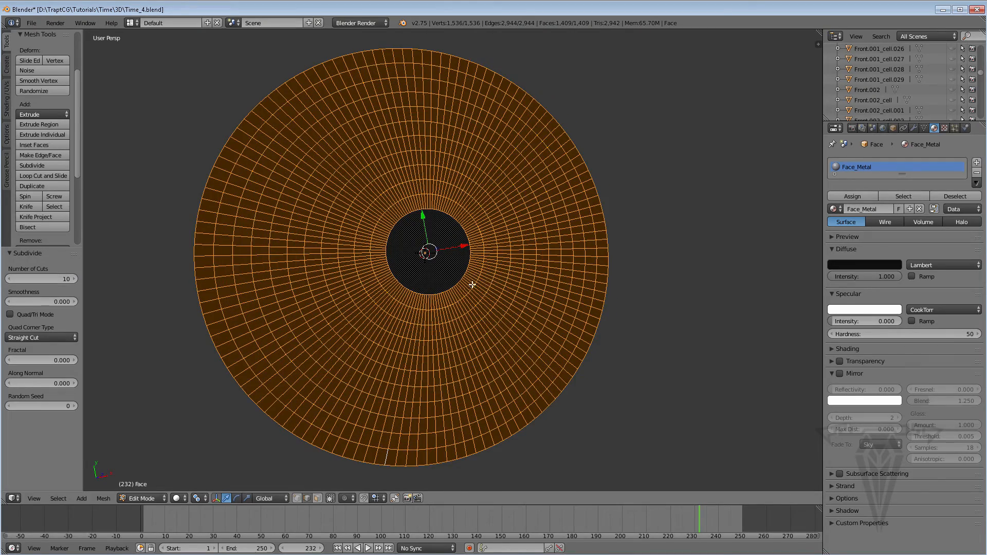
# Return the watch face to Object Mode and reveal all hidden objects.
pyautogui.moveTo(472, 285); pyautogui.dragTo(434, 322, button='middle')
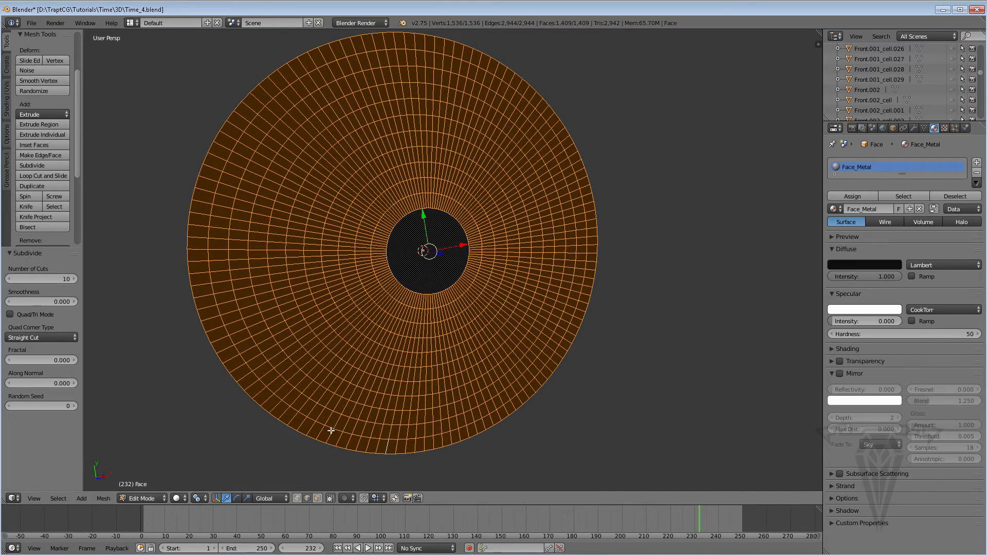
pyautogui.moveTo(329, 390); pyautogui.dragTo(338, 390, button='middle')
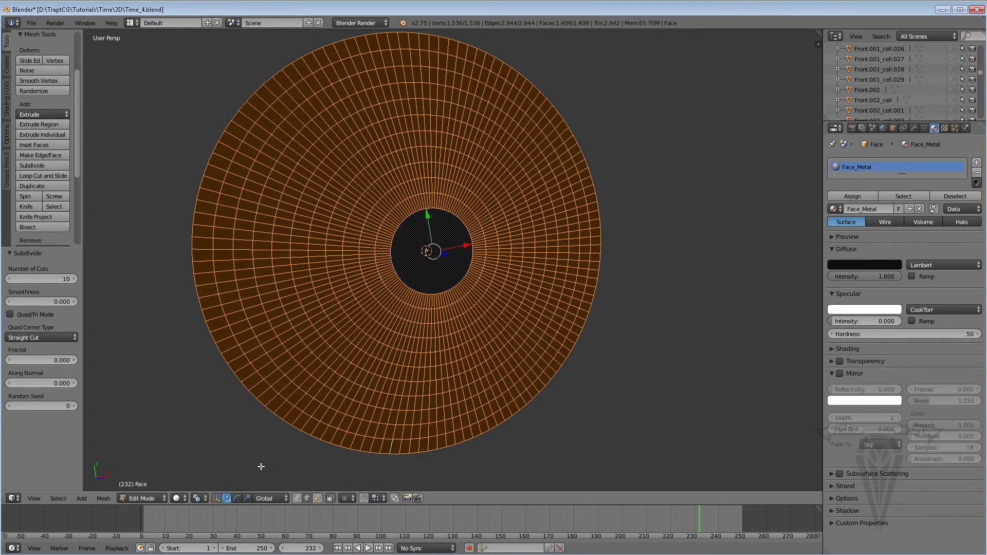
pyautogui.press('Tab')
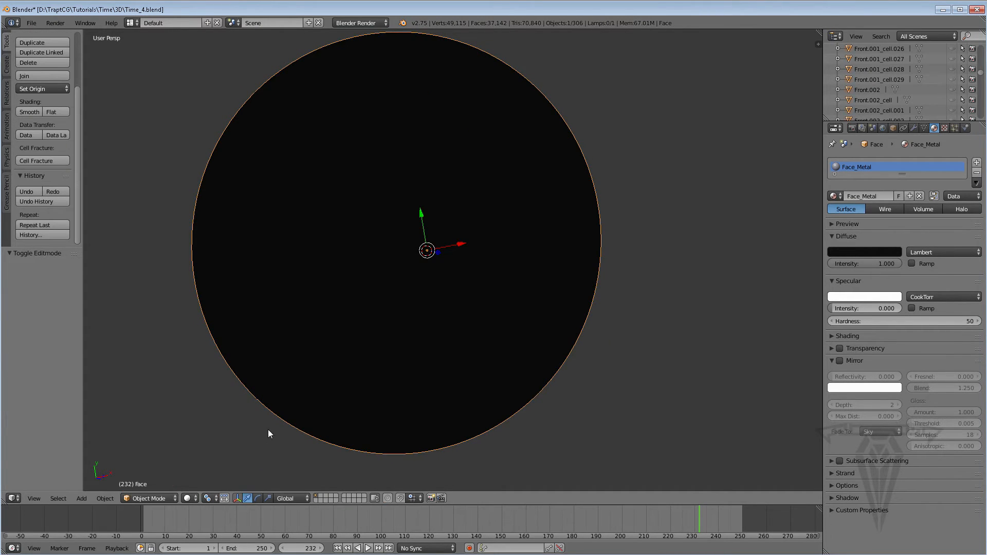
pyautogui.hotkey('alt', 'h')
pyautogui.moveTo(288, 441); pyautogui.dragTo(324, 395, button='middle')
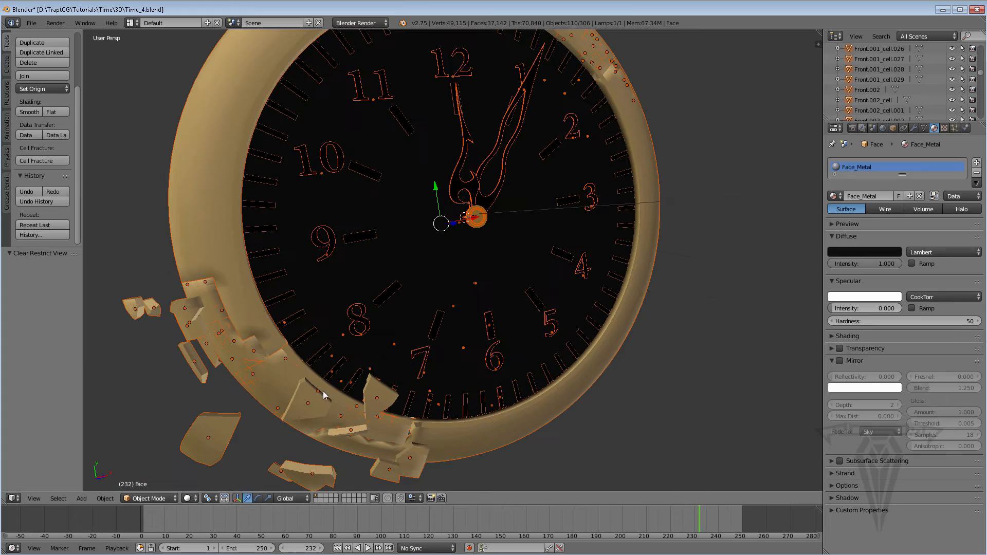
# Hide the unbroken sections that cover the fractured areas of the ring, near numeral 8 and near numeral 1.
pyautogui.rightClick(279, 389)
pyautogui.press('h')
pyautogui.moveTo(320, 324); pyautogui.dragTo(468, 159, button='middle')
pyautogui.rightClick(499, 133)
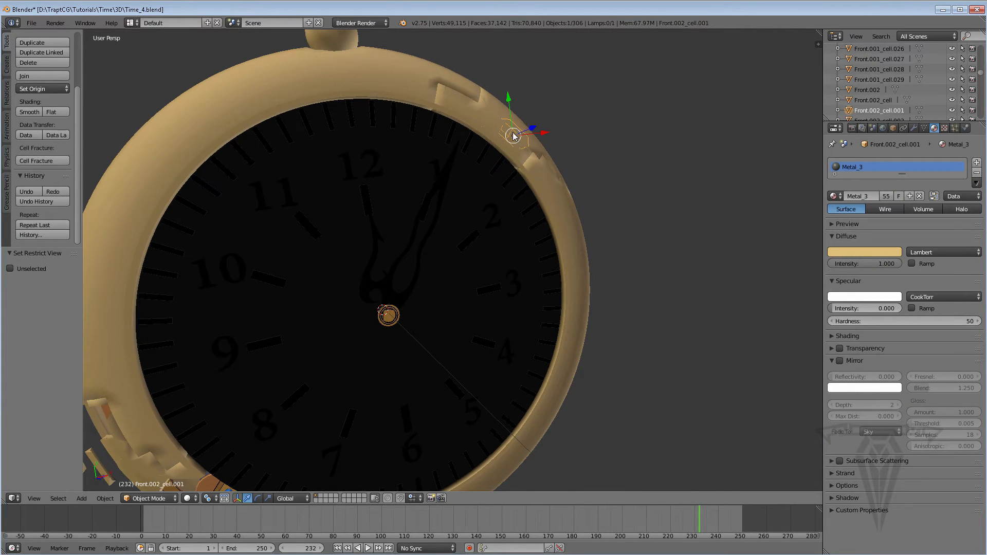
pyautogui.rightClick(469, 107)
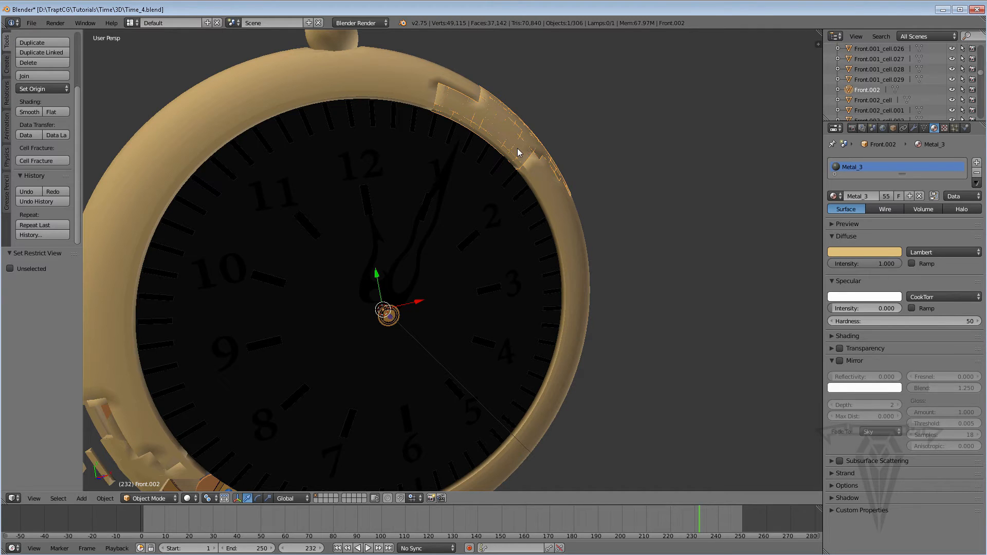
pyautogui.press('h')
# Open the watch face mesh in Edit Mode, switch to face selection and deselect everything.
pyautogui.scroll(-2, 360, 287)
pyautogui.moveTo(288, 381); pyautogui.dragTo(332, 322, button='middle')
pyautogui.scroll(1, 323, 323)
pyautogui.rightClick(324, 324)
pyautogui.press('Tab')
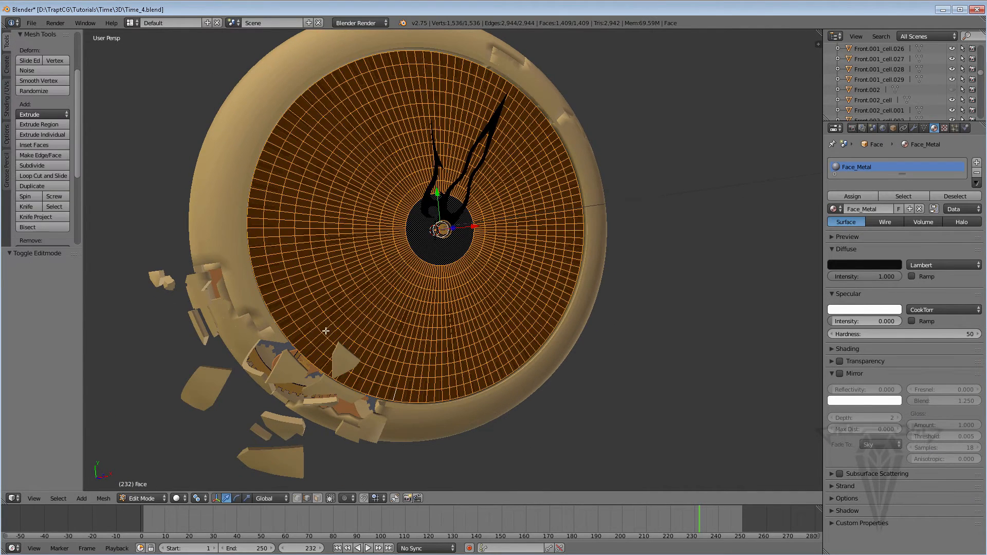
pyautogui.scroll(1, 326, 331)
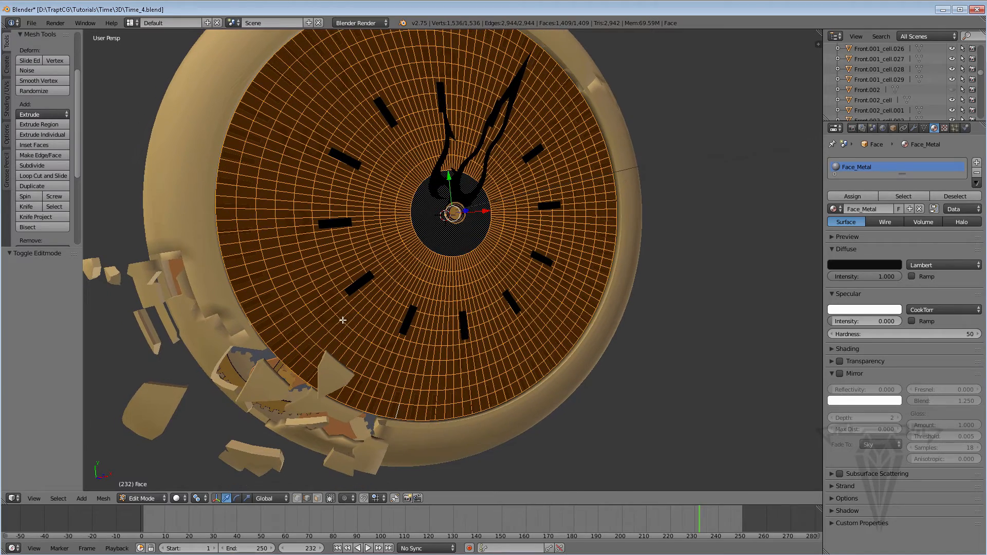
pyautogui.click(317, 498)
pyautogui.press('a')
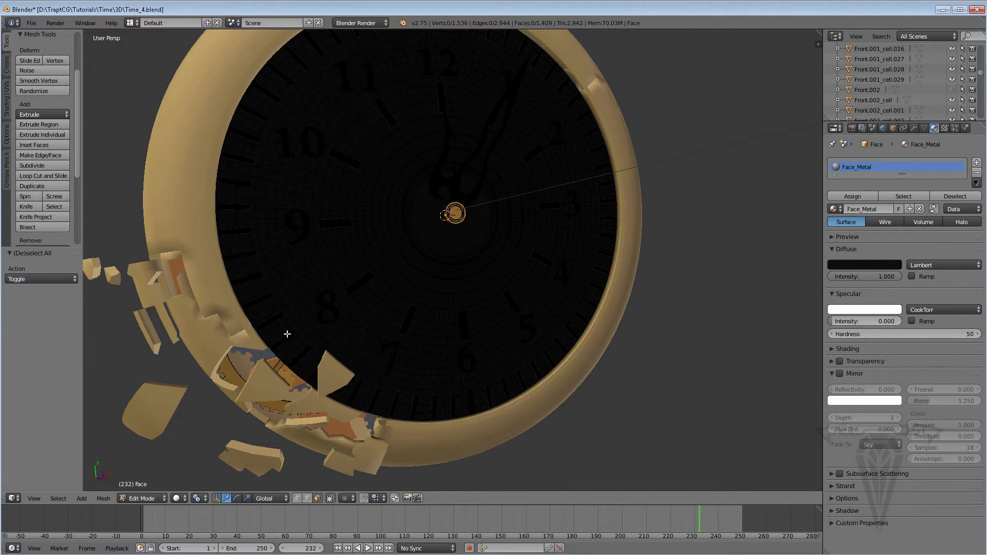
# Circle-select an irregular, jagged-edged patch of dial faces between numerals 8 and 7, beside the broken ring section.
pyautogui.press('c')
pyautogui.moveTo(296, 336)
pyautogui.mouseDown()
pyautogui.moveTo(264, 329)
pyautogui.moveTo(310, 378)
pyautogui.moveTo(323, 356)
pyautogui.moveTo(346, 375)
pyautogui.moveTo(355, 399)
pyautogui.moveTo(348, 409)
pyautogui.moveTo(330, 334)
pyautogui.mouseUp()
pyautogui.moveTo(379, 401); pyautogui.dragTo(370, 395, button='middle')
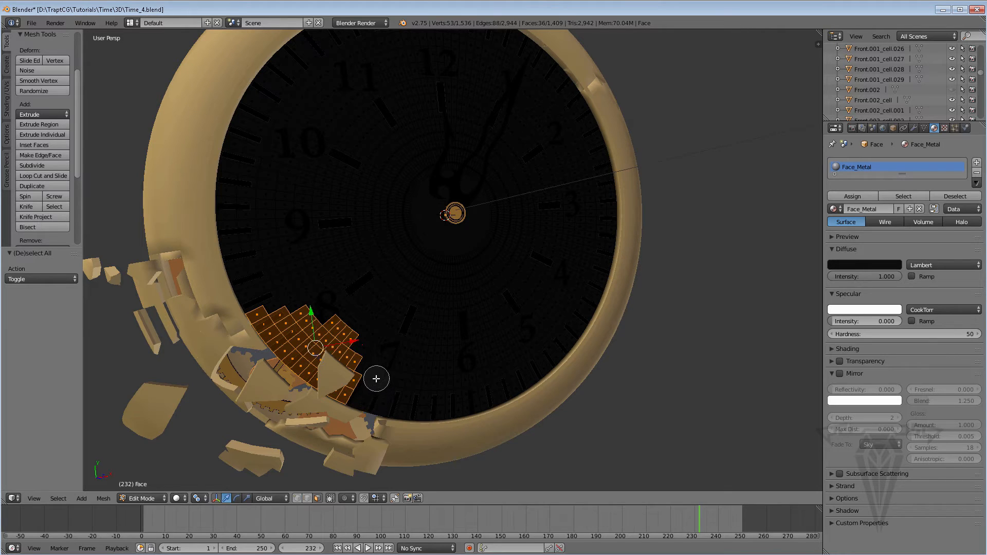
pyautogui.moveTo(349, 394)
pyautogui.mouseDown()
pyautogui.moveTo(341, 408)
pyautogui.moveTo(351, 406)
pyautogui.mouseUp()
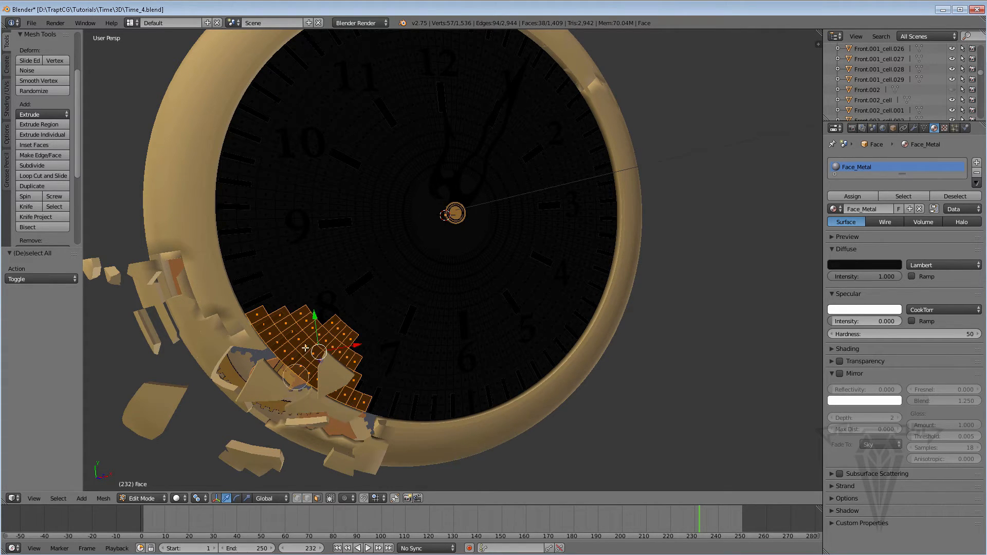
pyautogui.moveTo(311, 316)
pyautogui.mouseDown()
pyautogui.moveTo(290, 314)
pyautogui.moveTo(314, 326)
pyautogui.mouseUp()
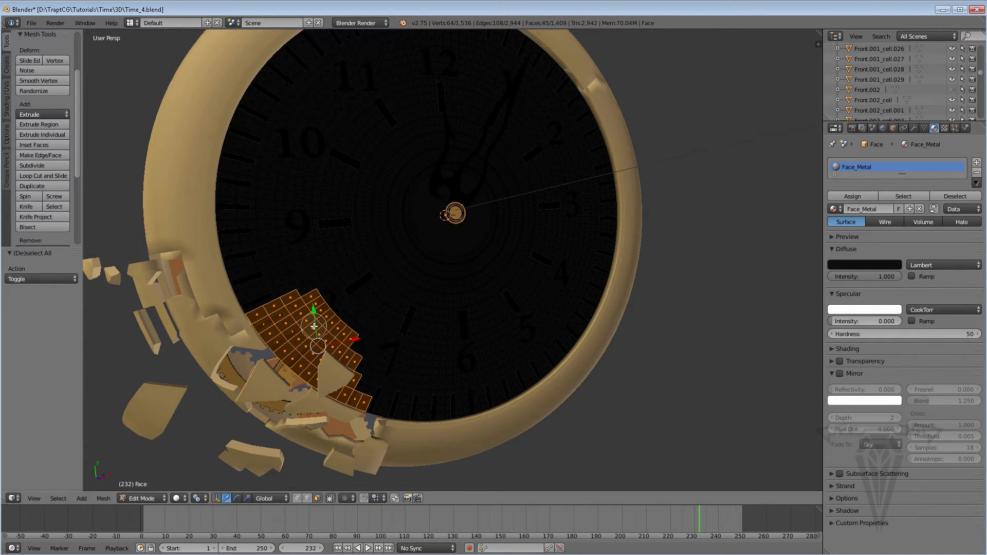
pyautogui.moveTo(314, 326); pyautogui.dragTo(292, 276, button='middle')
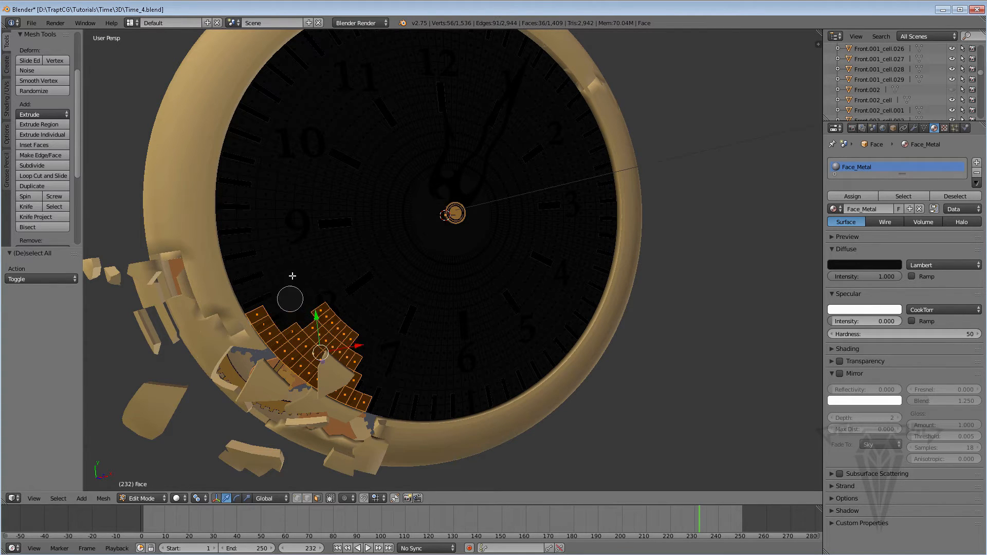
pyautogui.rightClick(372, 368)
# Separate the selected dial faces into their own object and return to Object Mode.
pyautogui.moveTo(405, 377)
pyautogui.mouseDown(button='middle')
pyautogui.moveTo(336, 370)
pyautogui.moveTo(381, 366)
pyautogui.moveTo(376, 351)
pyautogui.mouseUp(button='middle')
pyautogui.scroll(1, 373, 369)
pyautogui.press('p')
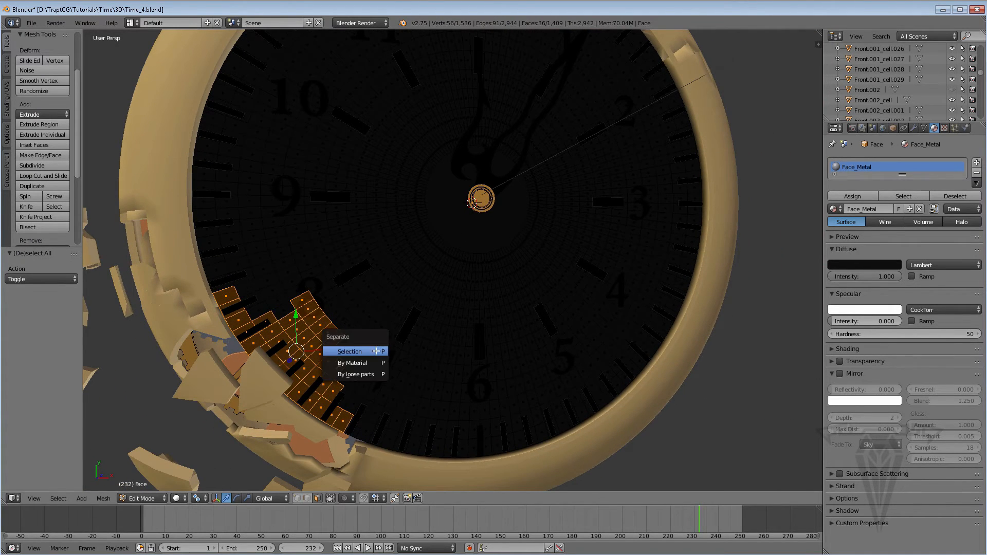
pyautogui.click(362, 352)
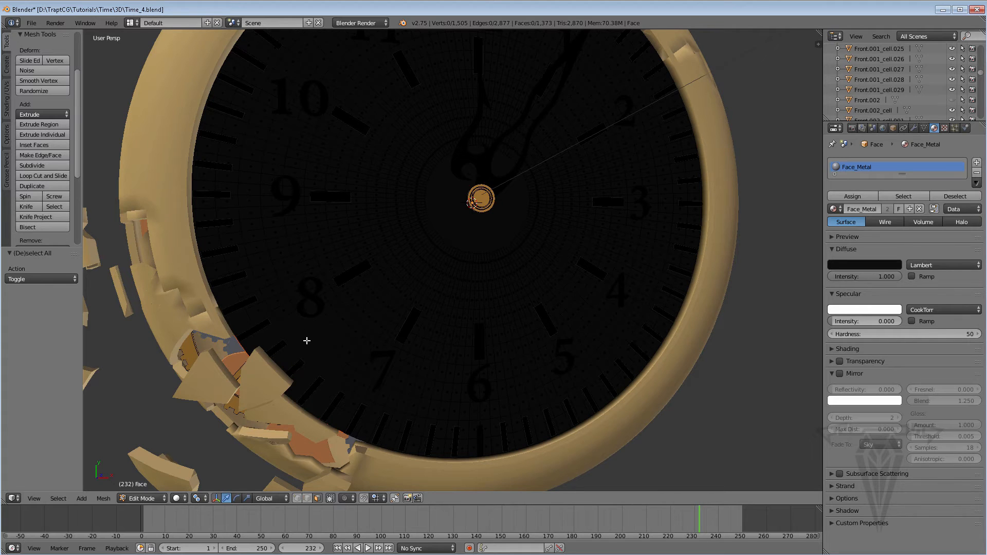
pyautogui.press('Tab')
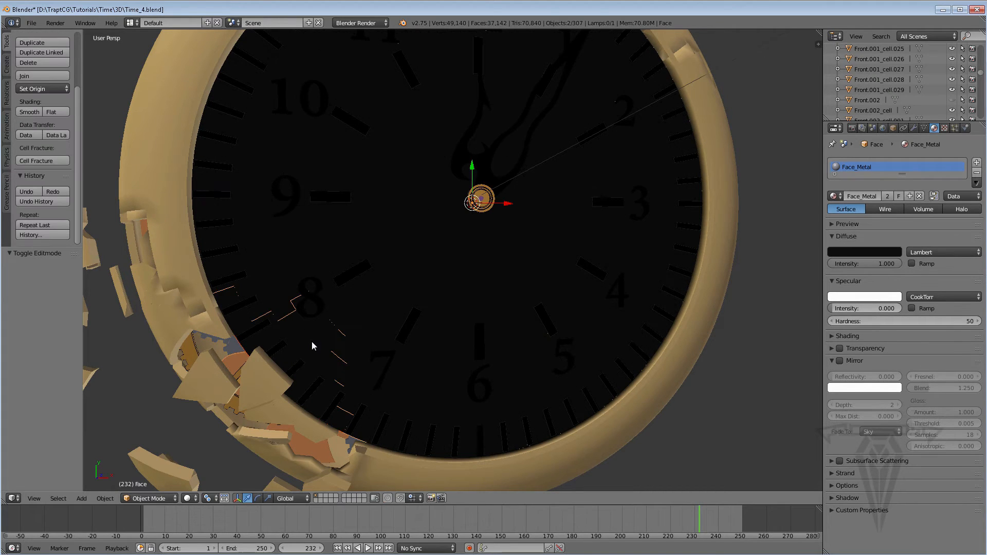
# In the separated dial patch, select an irregular cluster of six faces on the side nearest numeral 7 and separate it.
pyautogui.rightClick(312, 342)
pyautogui.moveTo(276, 355); pyautogui.dragTo(403, 309, button='middle')
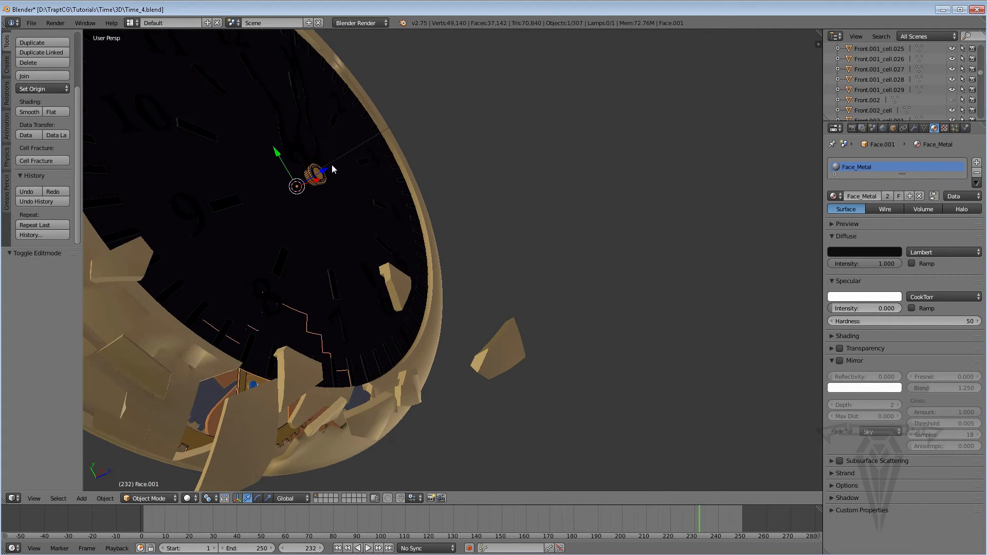
pyautogui.moveTo(303, 251); pyautogui.dragTo(347, 295, button='middle')
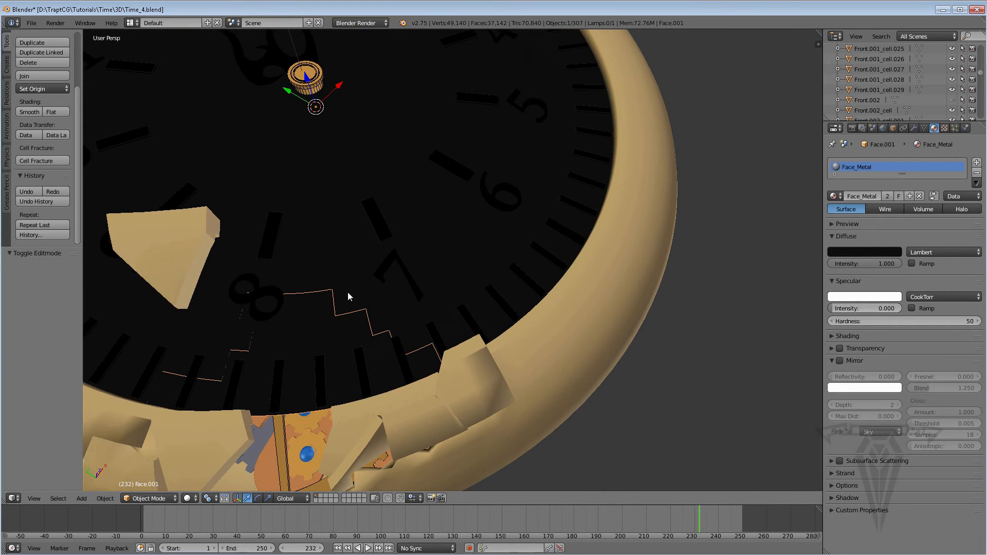
pyautogui.press('Tab')
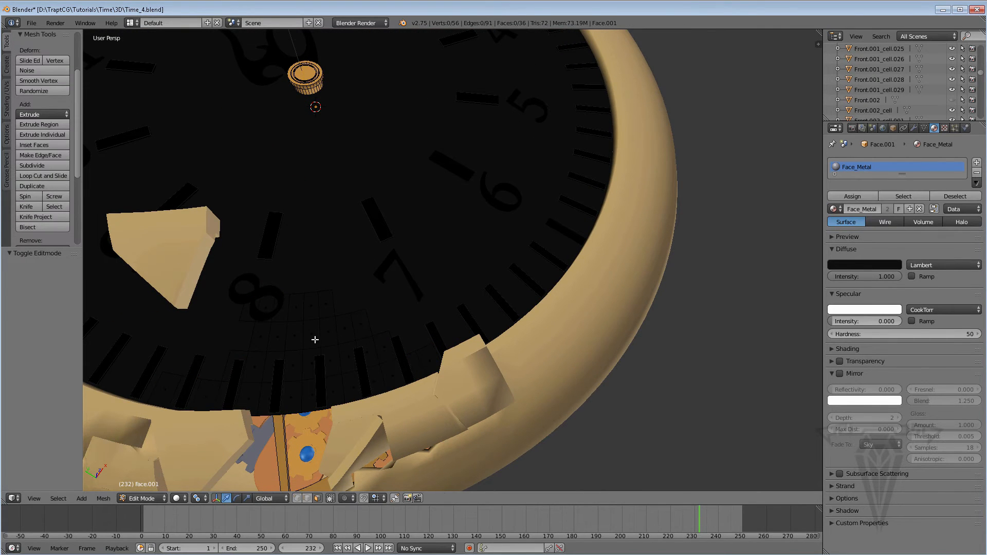
pyautogui.press('c')
pyautogui.moveTo(352, 302)
pyautogui.mouseDown()
pyautogui.moveTo(329, 314)
pyautogui.moveTo(359, 347)
pyautogui.mouseUp()
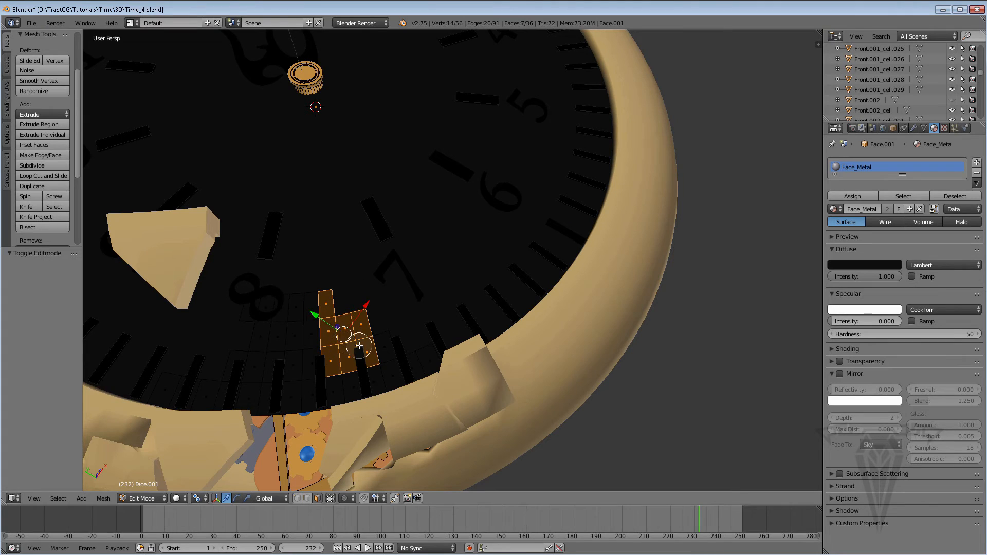
pyautogui.moveTo(386, 353); pyautogui.dragTo(379, 357, button='middle')
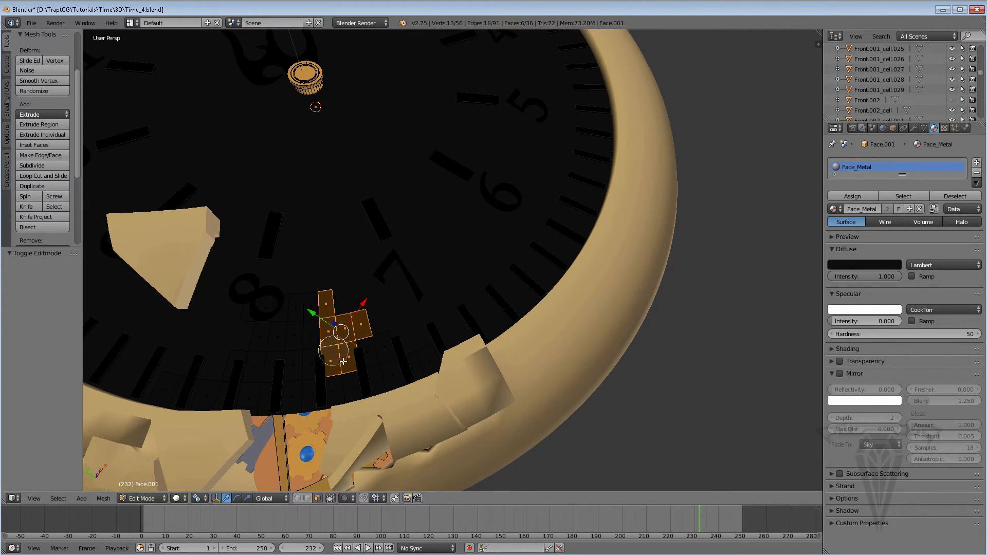
pyautogui.rightClick(330, 334)
pyautogui.press('p')
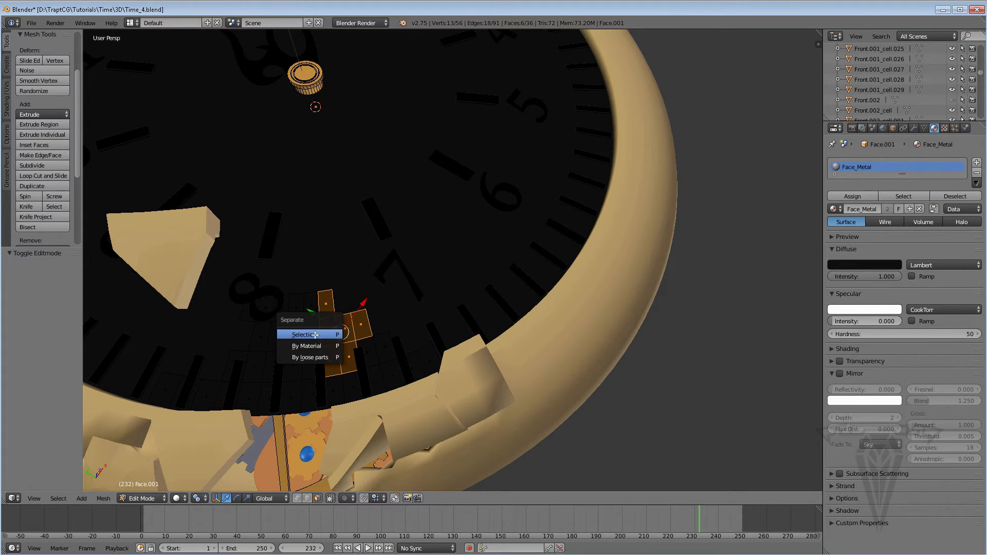
pyautogui.click(313, 335)
# Select nine patch faces along the outer rim below numeral 7 and separate them as another fragment.
pyautogui.moveTo(337, 343); pyautogui.dragTo(351, 350, button='middle')
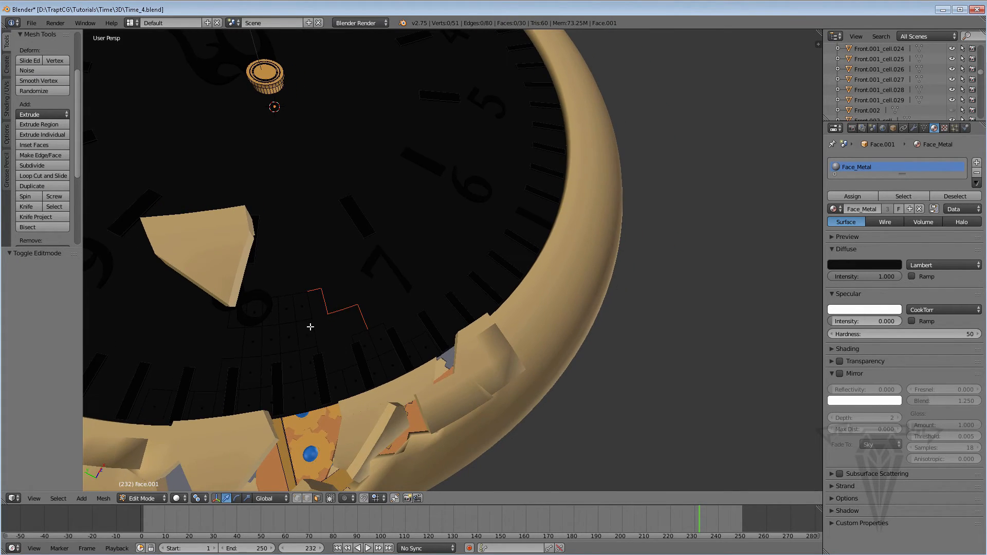
pyautogui.press('c')
pyautogui.moveTo(400, 360)
pyautogui.mouseDown()
pyautogui.moveTo(419, 354)
pyautogui.moveTo(380, 360)
pyautogui.moveTo(352, 393)
pyautogui.moveTo(324, 399)
pyautogui.mouseUp()
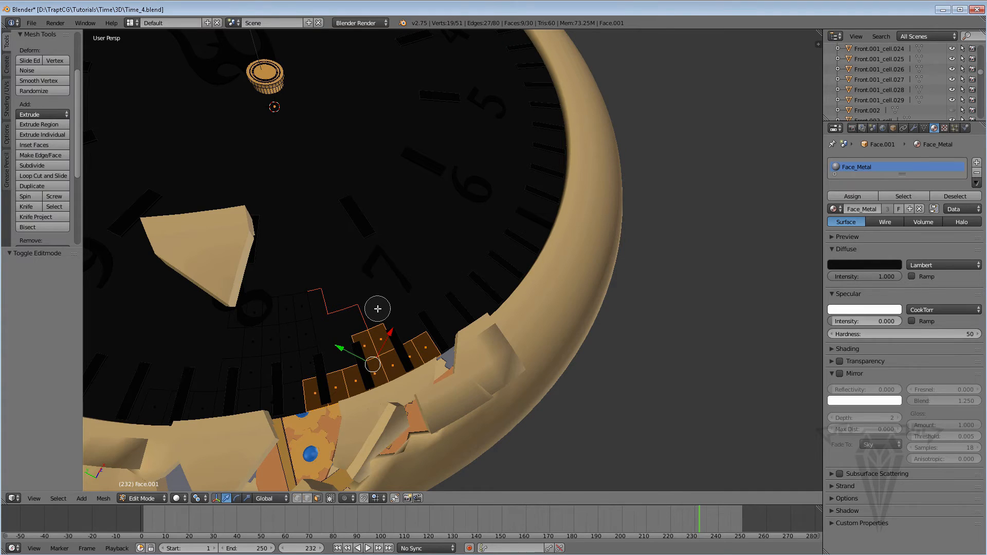
pyautogui.rightClick(378, 312)
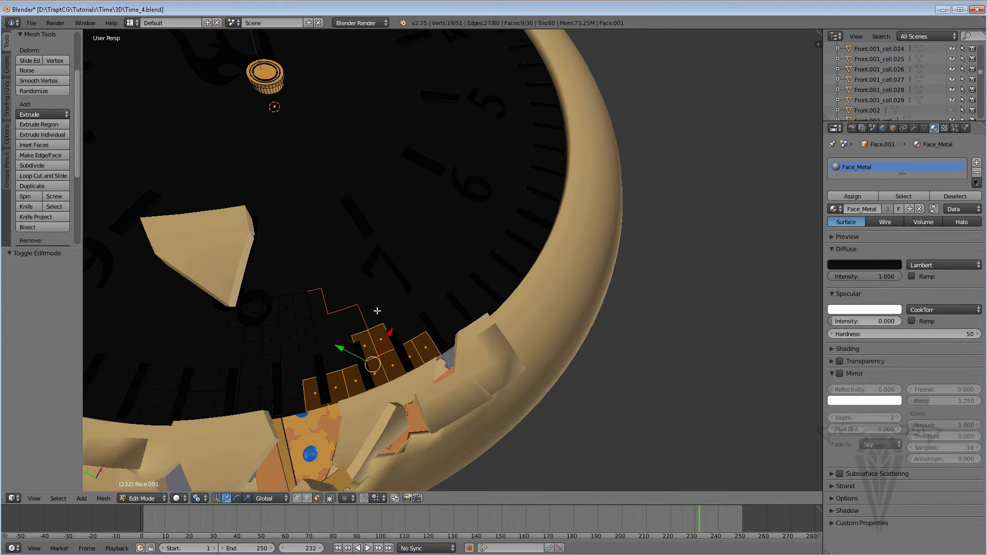
pyautogui.press('x')
pyautogui.click(354, 316)
# Select an irregular cluster of nine patch faces beside and under numeral 8 and separate it as another fragment.
pyautogui.moveTo(354, 317)
pyautogui.mouseDown(button='middle')
pyautogui.moveTo(324, 326)
pyautogui.moveTo(314, 351)
pyautogui.moveTo(342, 341)
pyautogui.mouseUp(button='middle')
pyautogui.press('c')
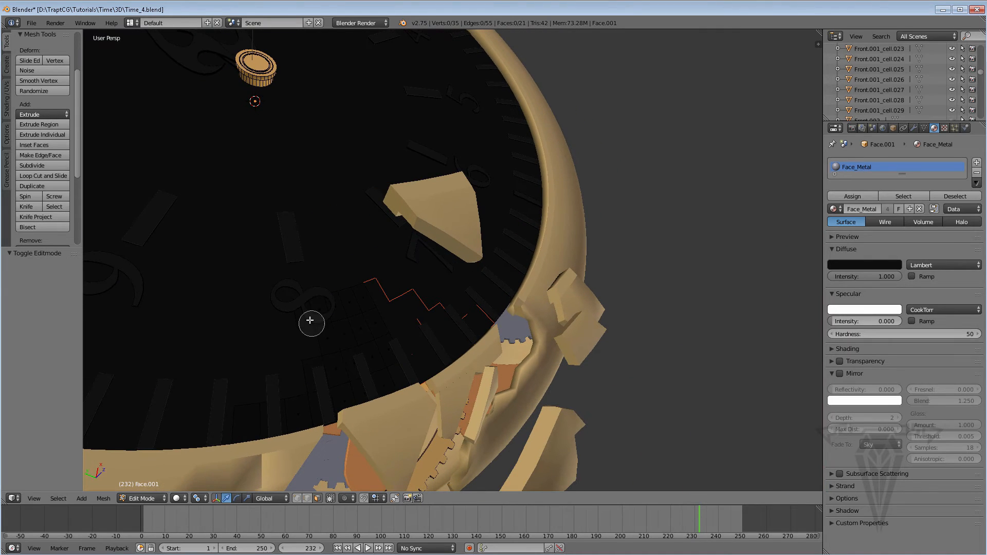
pyautogui.moveTo(309, 317)
pyautogui.mouseDown()
pyautogui.moveTo(304, 301)
pyautogui.moveTo(336, 371)
pyautogui.moveTo(351, 313)
pyautogui.mouseUp()
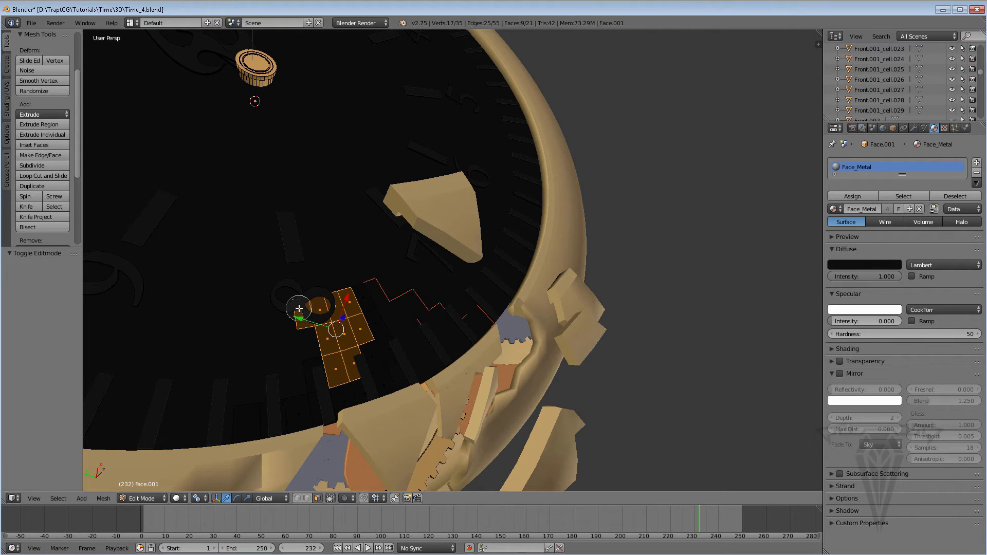
pyautogui.press('Escape')
pyautogui.press('p')
pyautogui.click(281, 310)
# Select a jagged strip of four patch faces between numeral 8 and the rim and separate it.
pyautogui.moveTo(392, 309); pyautogui.dragTo(363, 326, button='middle')
pyautogui.press('c')
pyautogui.moveTo(346, 289); pyautogui.dragTo(385, 347)
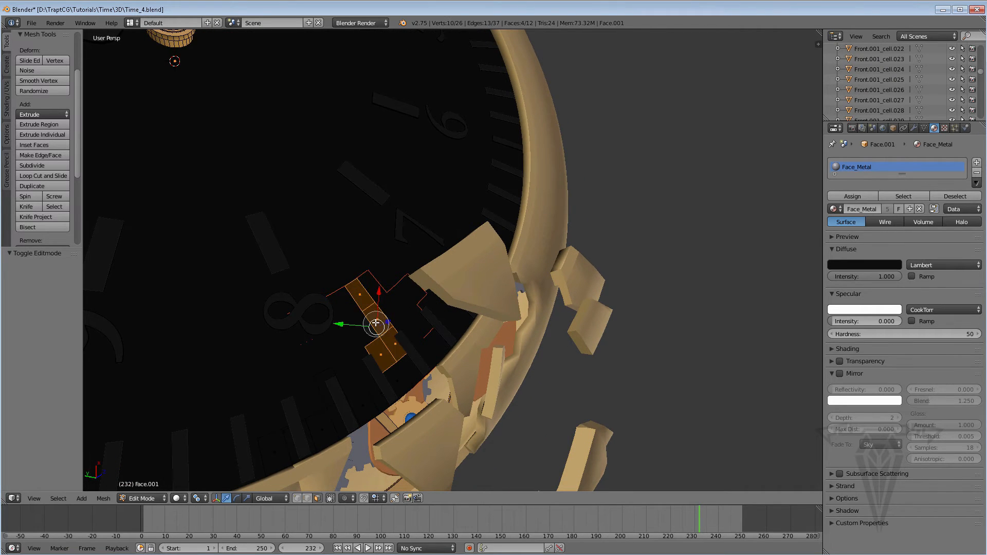
pyautogui.rightClick(348, 313)
pyautogui.press('p')
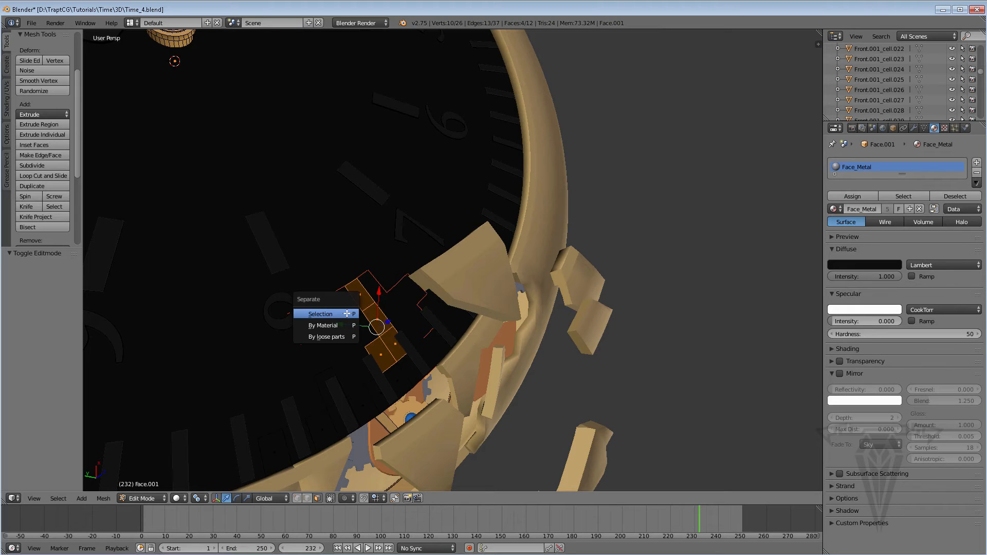
pyautogui.click(332, 313)
# Select five patch faces along the rim below numeral 8, separate them, and return to Object Mode.
pyautogui.moveTo(337, 310)
pyautogui.mouseDown(button='middle')
pyautogui.moveTo(348, 307)
pyautogui.moveTo(391, 354)
pyautogui.moveTo(406, 346)
pyautogui.mouseUp(button='middle')
pyautogui.rightClick(382, 348)
pyautogui.press('c')
pyautogui.moveTo(528, 343)
pyautogui.mouseDown()
pyautogui.moveTo(484, 347)
pyautogui.moveTo(463, 326)
pyautogui.mouseUp()
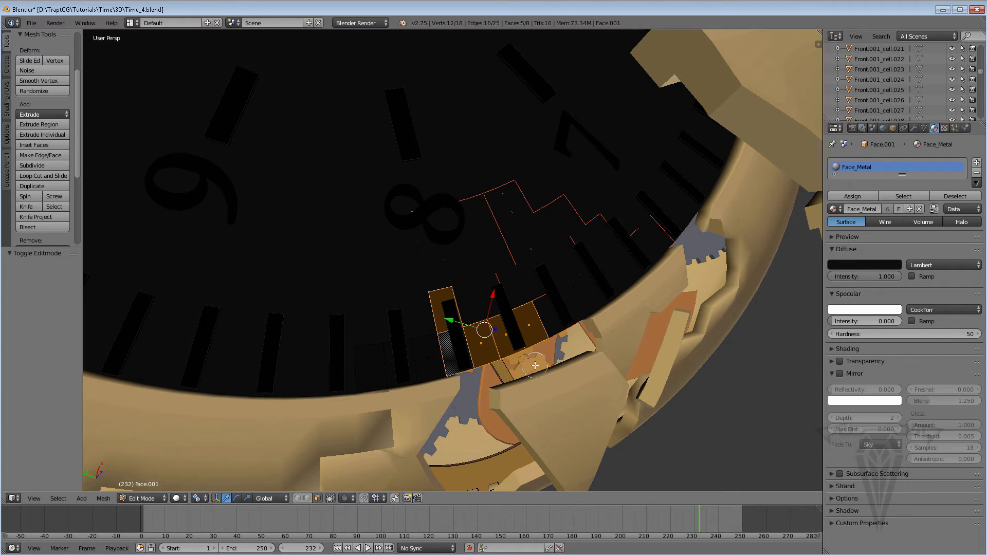
pyautogui.press('x')
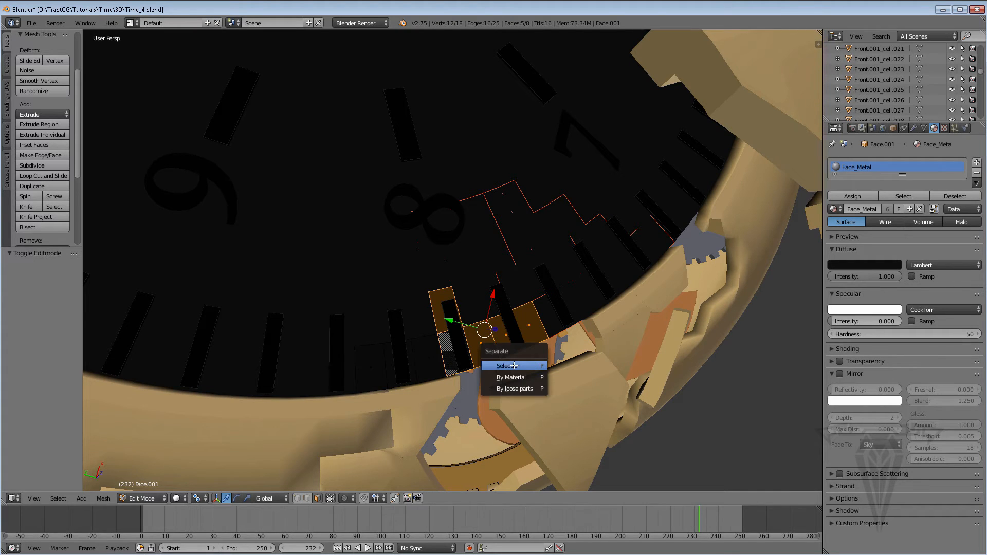
pyautogui.click(507, 364)
pyautogui.scroll(-3, 474, 335)
pyautogui.scroll(3, 476, 333)
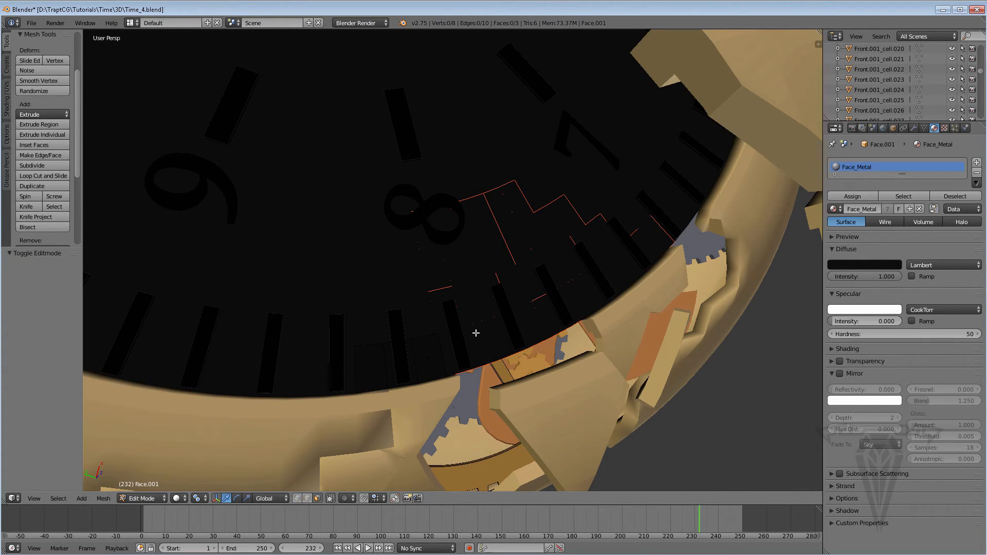
pyautogui.press('Tab')
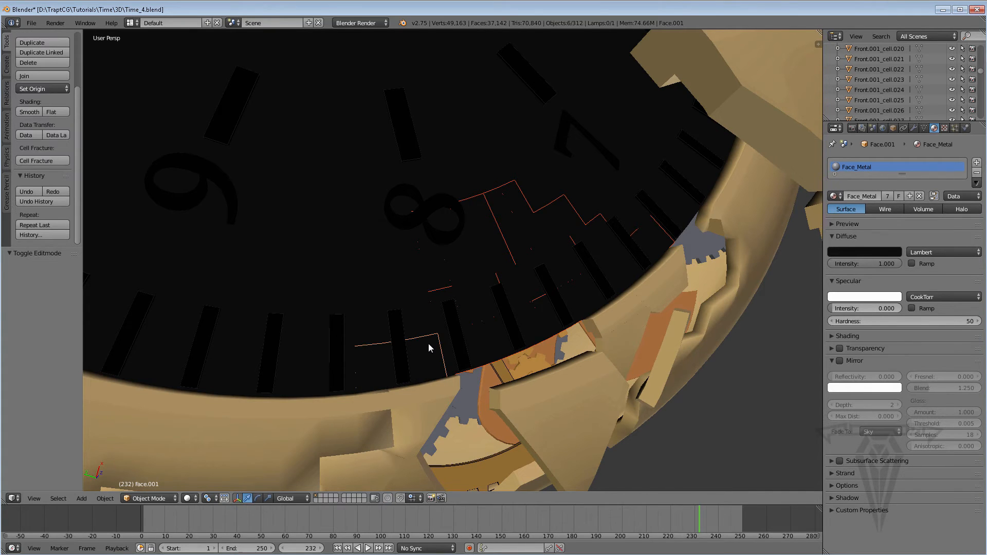
# Select only the remaining small rim fragment of the dial and raise it 6.755 along the global Z axis.
pyautogui.rightClick(431, 360)
pyautogui.moveTo(430, 360); pyautogui.dragTo(410, 135, button='middle')
pyautogui.moveTo(396, 137); pyautogui.dragTo(396, 90)
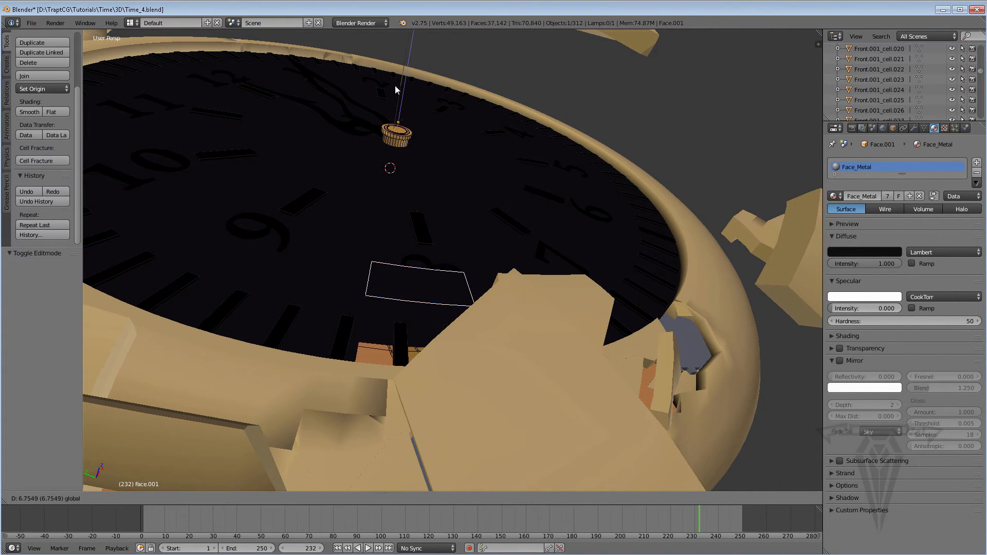
pyautogui.moveTo(510, 277); pyautogui.dragTo(498, 322, button='middle')
pyautogui.scroll(-2, 488, 245)
pyautogui.press('Left')
pyautogui.keyDown('shift'); pyautogui.moveTo(488, 245); pyautogui.dragTo(496, 295, button='middle'); pyautogui.keyUp('shift')
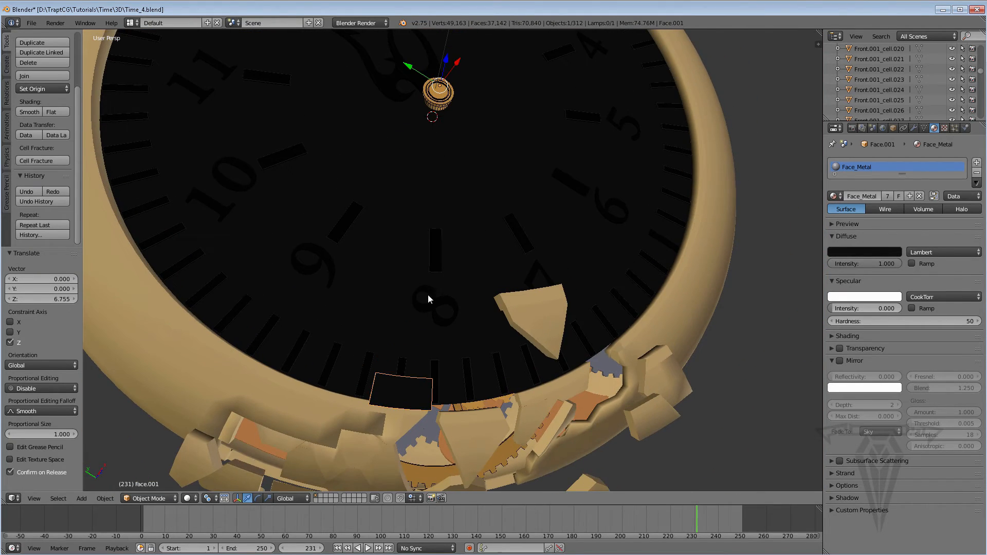
pyautogui.moveTo(428, 295); pyautogui.dragTo(414, 270, button='middle')
pyautogui.hotkey('ctrl', 'z')
pyautogui.moveTo(360, 352); pyautogui.dragTo(377, 374, button='middle')
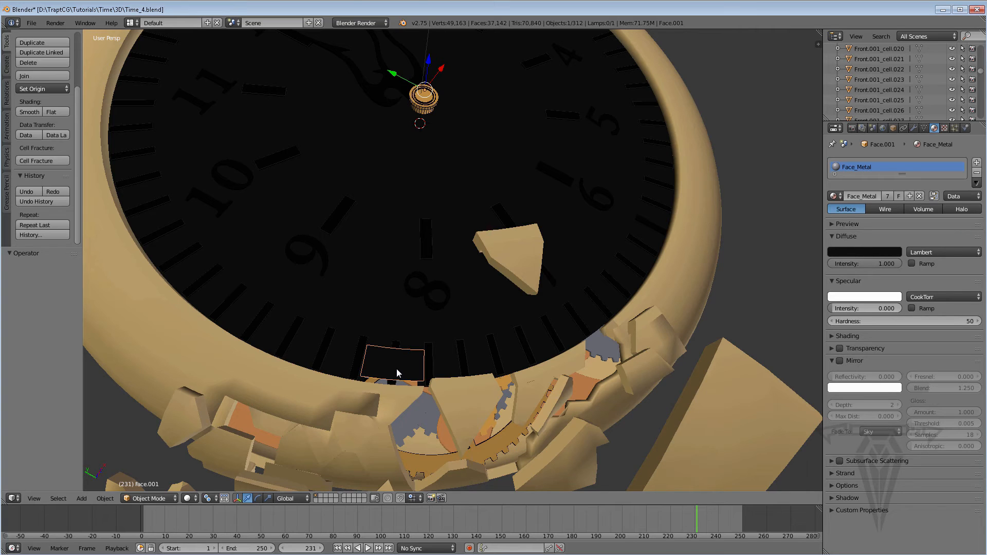
# Set the origin of the selected rim fragment below numeral 8 to its geometry.
pyautogui.hotkey('shift', 'ctrl', 'alt', 'c')
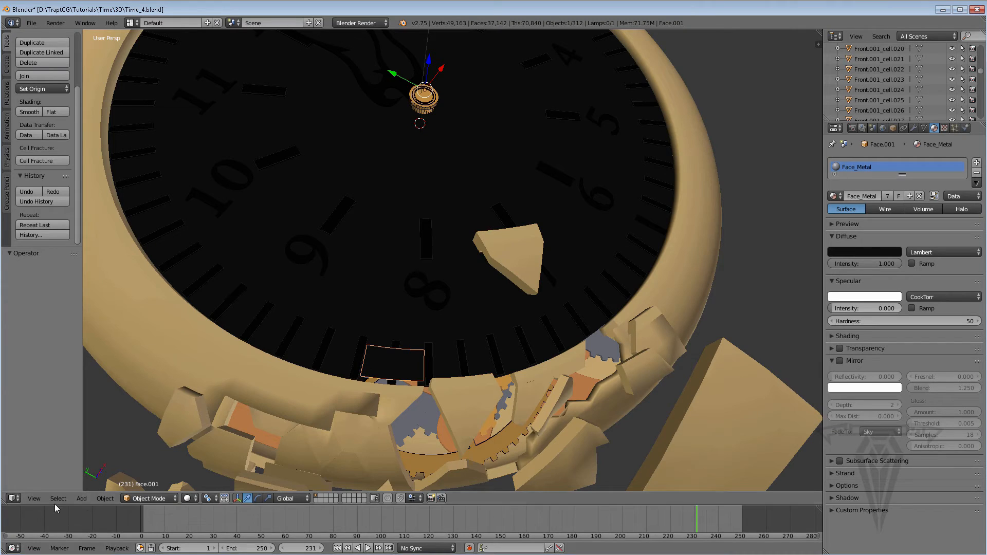
pyautogui.click(98, 502)
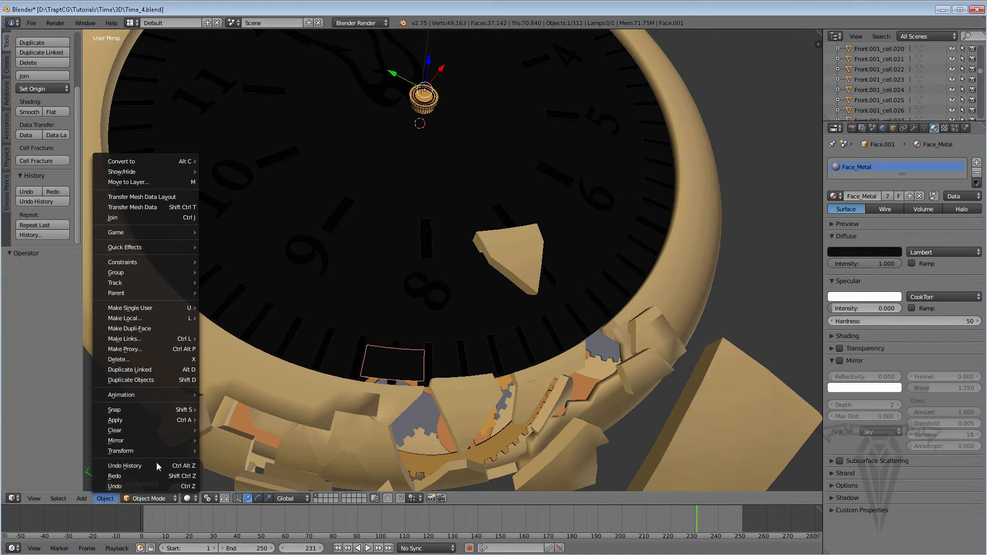
pyautogui.moveTo(152, 452)
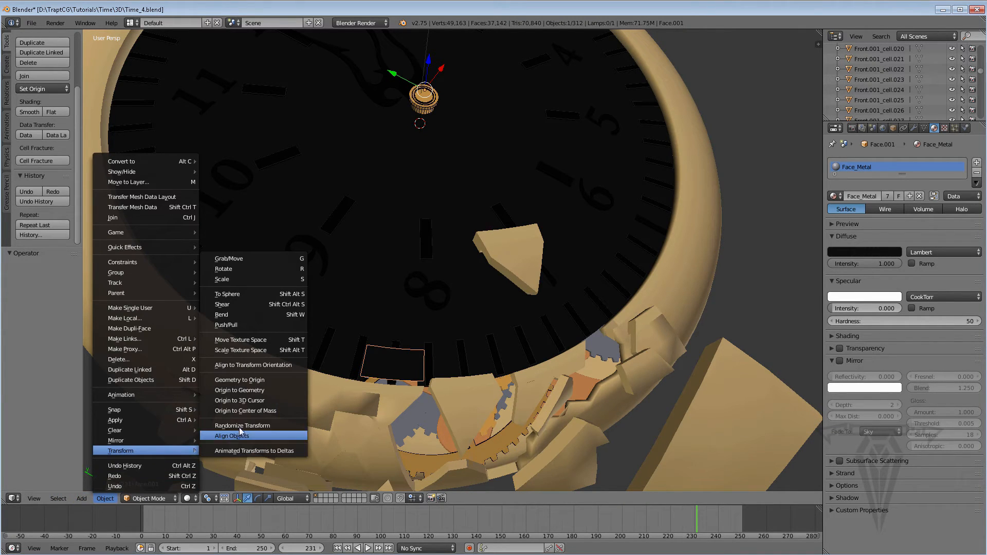
pyautogui.click(249, 389)
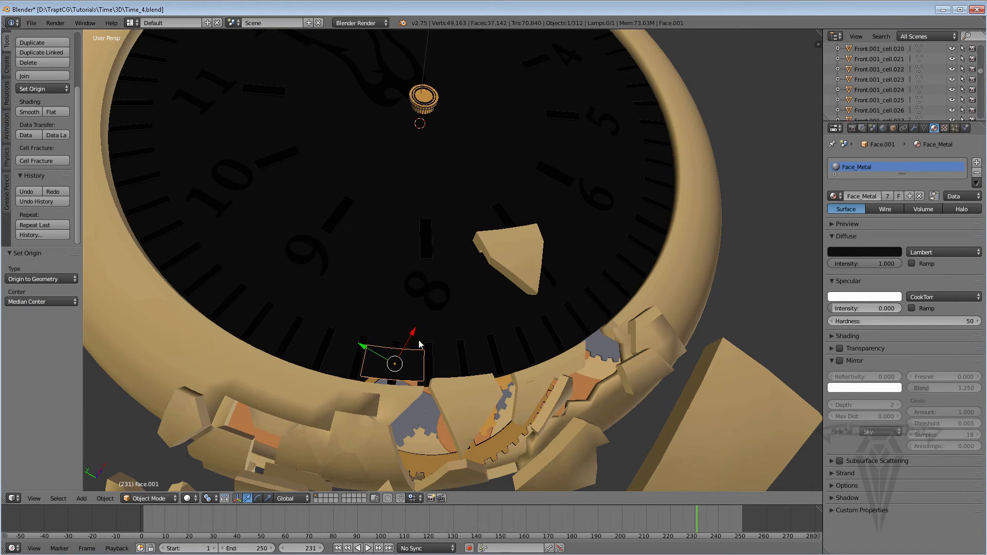
# Raise the rim fragment 5.606 along the global Z axis and rotate it -24.707° in the view.
pyautogui.moveTo(386, 376); pyautogui.dragTo(436, 309, button='middle')
pyautogui.moveTo(412, 340); pyautogui.dragTo(445, 298)
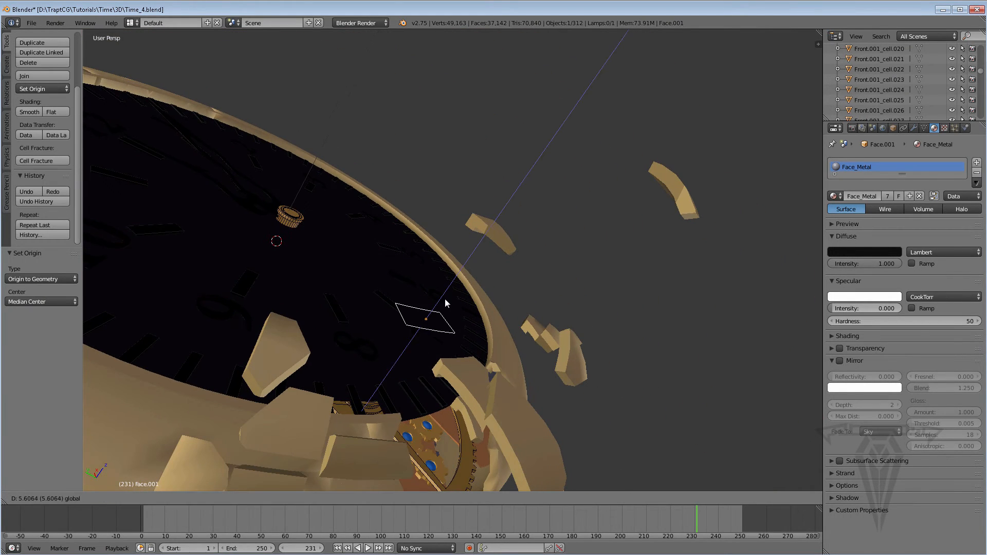
pyautogui.moveTo(373, 355); pyautogui.dragTo(387, 370, button='middle')
pyautogui.press('r')
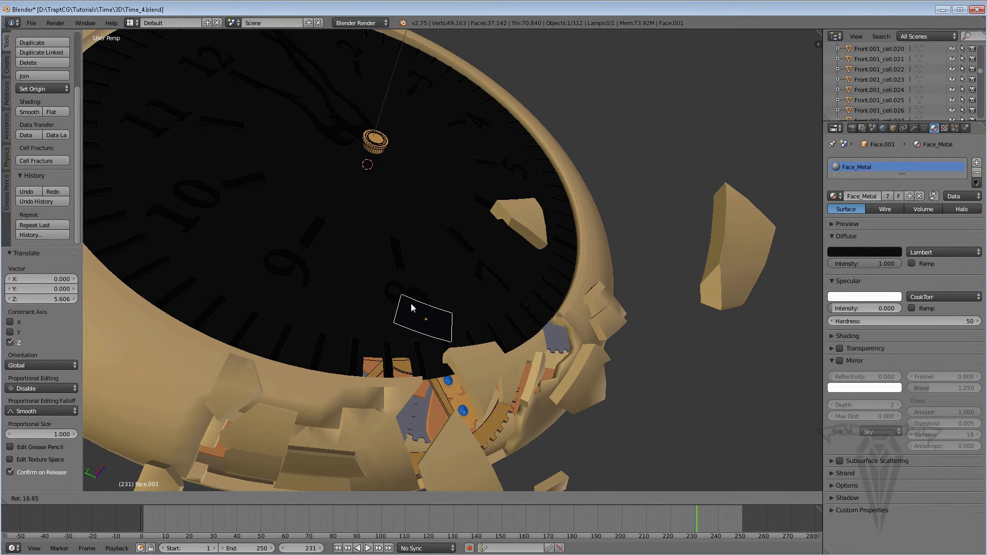
pyautogui.click(422, 314)
pyautogui.moveTo(423, 343); pyautogui.dragTo(386, 368, button='middle')
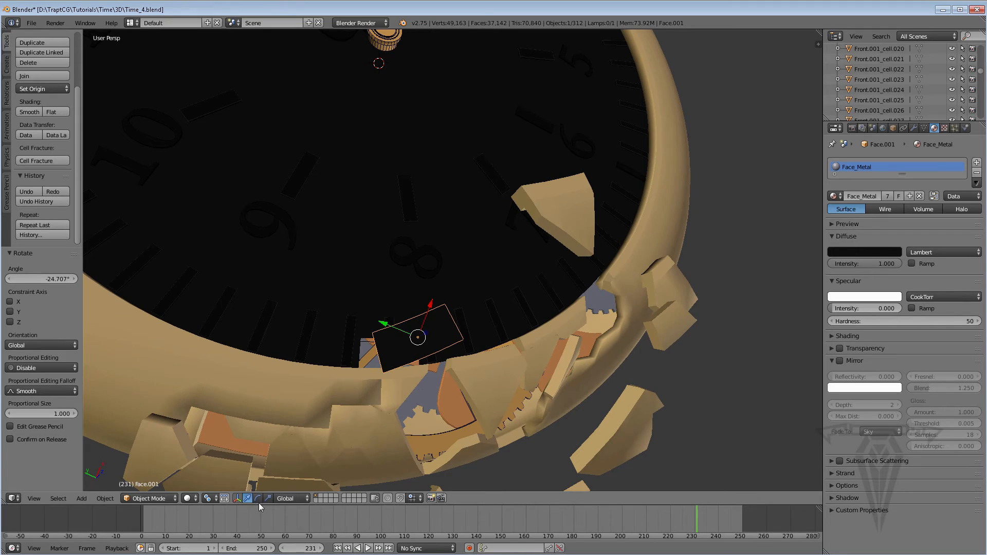
# Enter Edit Mode on the rim fragment and shift its corner vertex nearest numeral 9 along the Y axis.
pyautogui.press('Tab')
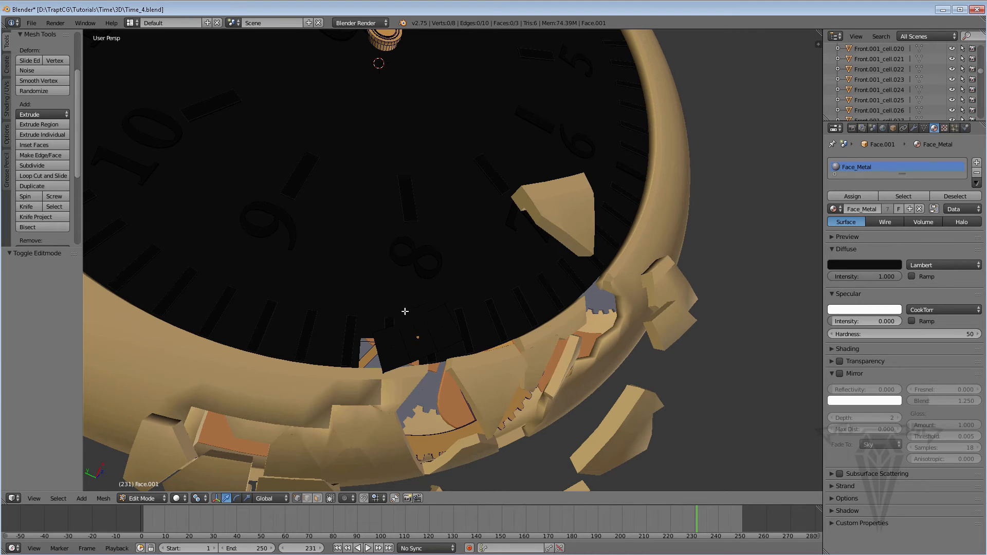
pyautogui.rightClick(375, 337)
pyautogui.moveTo(375, 338); pyautogui.dragTo(345, 345, button='middle')
pyautogui.press('g')
pyautogui.press('y')
pyautogui.moveTo(345, 345); pyautogui.dragTo(330, 335)
# Select another corner vertex of the rim fragment and move it -2.079 along the global Z axis.
pyautogui.rightClick(392, 368)
pyautogui.moveTo(398, 335); pyautogui.dragTo(423, 311)
pyautogui.moveTo(441, 338); pyautogui.dragTo(466, 327, button='middle')
pyautogui.press('g')
pyautogui.press('z')
pyautogui.click(464, 299)
pyautogui.moveTo(468, 308); pyautogui.dragTo(451, 328)
# Select the rim fragment's next vertex and move it -1.088 along the global X axis.
pyautogui.rightClick(416, 312)
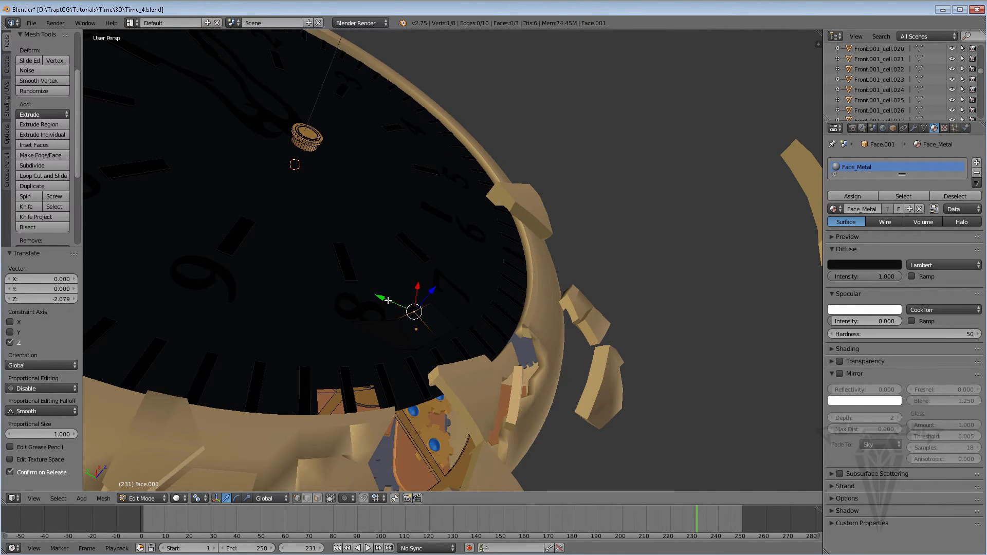
pyautogui.moveTo(386, 299); pyautogui.dragTo(432, 311)
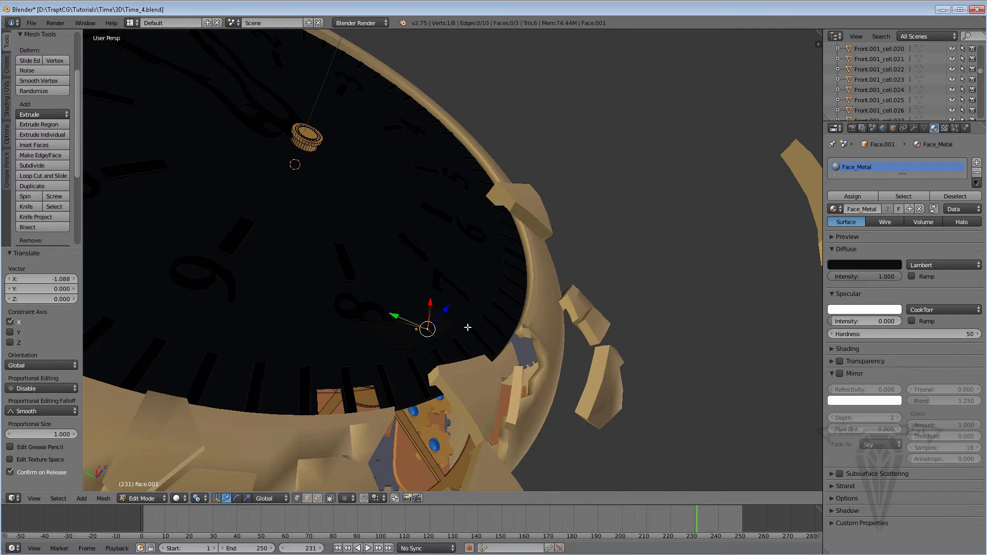
pyautogui.moveTo(467, 327); pyautogui.dragTo(406, 347, button='middle')
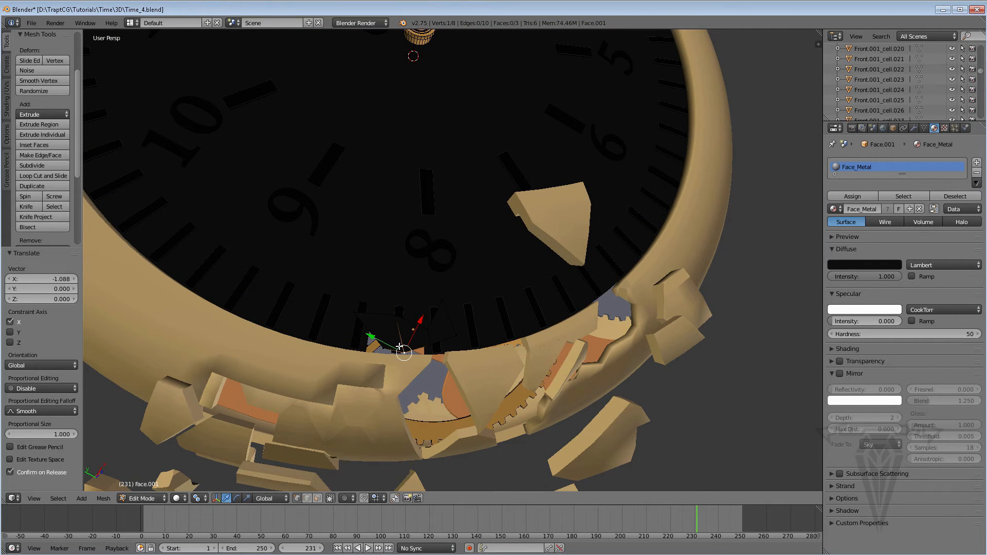
# Reposition further vertices of the rim fragment to distort its outline, moving the last one by X -1.406, Y -1.076, Z -0.455.
pyautogui.moveTo(400, 347); pyautogui.dragTo(380, 327)
pyautogui.rightClick(382, 348)
pyautogui.moveTo(434, 318)
pyautogui.mouseDown(button='middle')
pyautogui.moveTo(461, 289)
pyautogui.moveTo(442, 302)
pyautogui.mouseUp(button='middle')
pyautogui.rightClick(440, 301)
pyautogui.press('g')
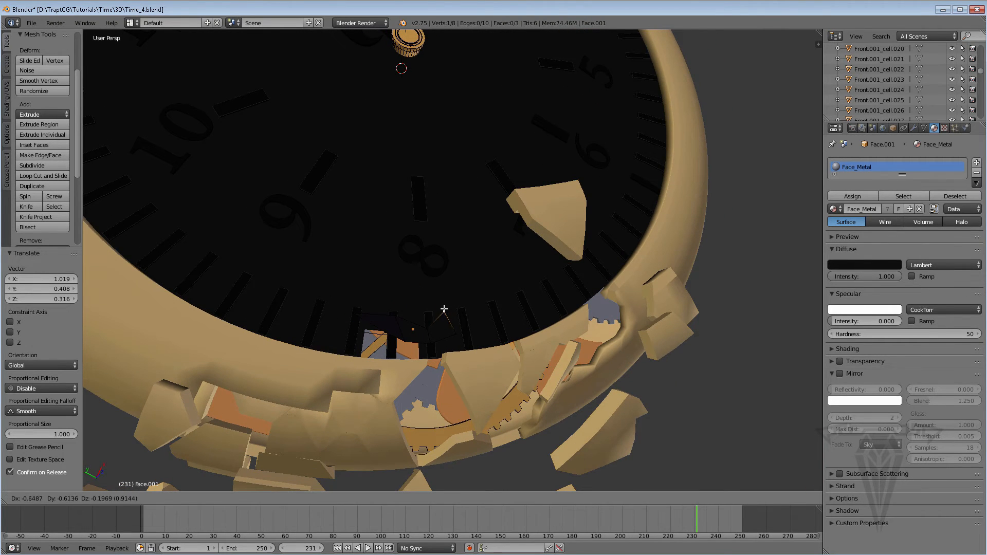
pyautogui.click(443, 319)
pyautogui.moveTo(442, 316); pyautogui.dragTo(409, 285, button='middle')
pyautogui.scroll(-1, 414, 323)
pyautogui.scroll(2, 419, 331)
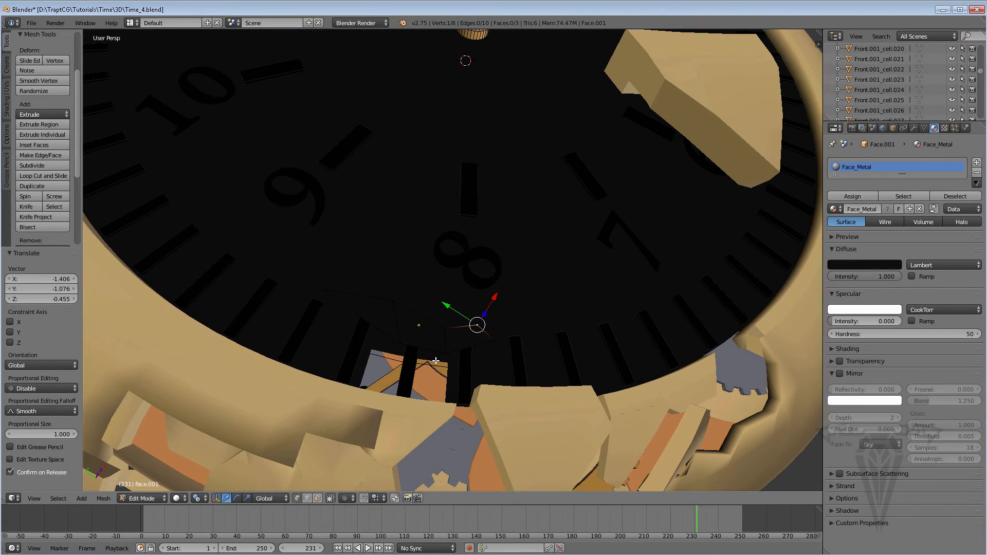
# Return to Object Mode, select the jagged strip fragment between numeral 8 and the rim, and set its origin to its geometry.
pyautogui.press('Tab')
pyautogui.rightClick(452, 366)
pyautogui.moveTo(452, 366)
pyautogui.mouseDown(button='middle')
pyautogui.moveTo(428, 326)
pyautogui.moveTo(431, 350)
pyautogui.moveTo(456, 365)
pyautogui.mouseUp(button='middle')
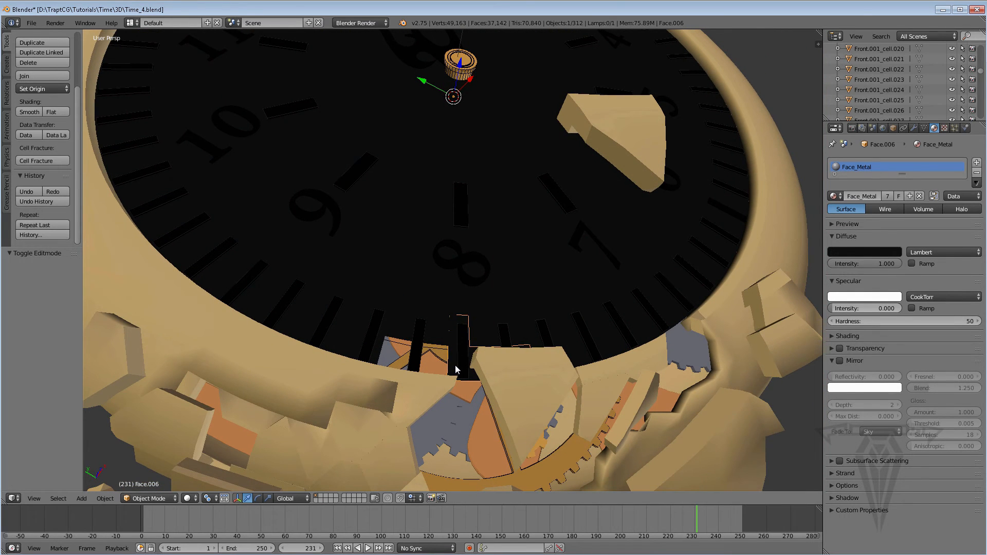
pyautogui.hotkey('shift', 'ctrl', 'alt', 'c')
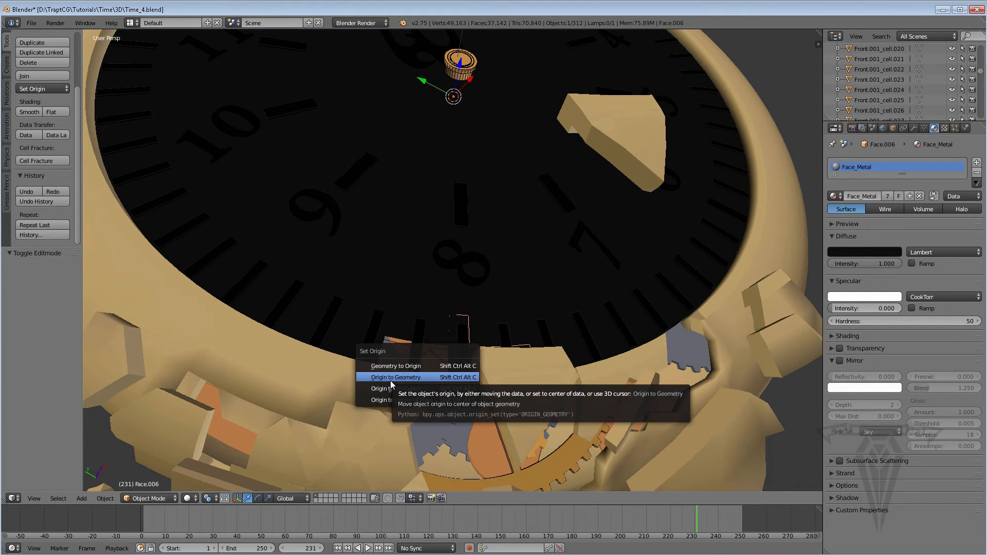
pyautogui.click(405, 377)
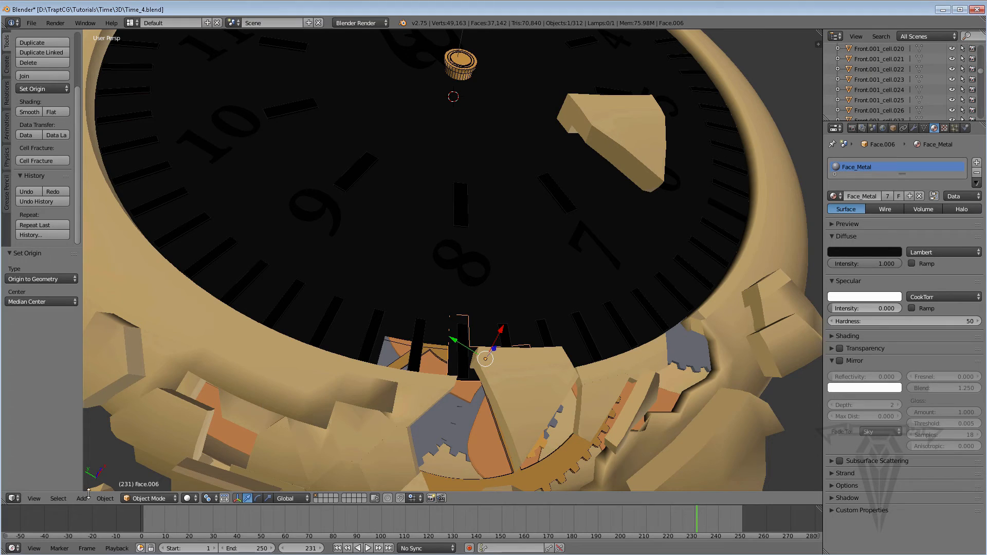
pyautogui.click(103, 498)
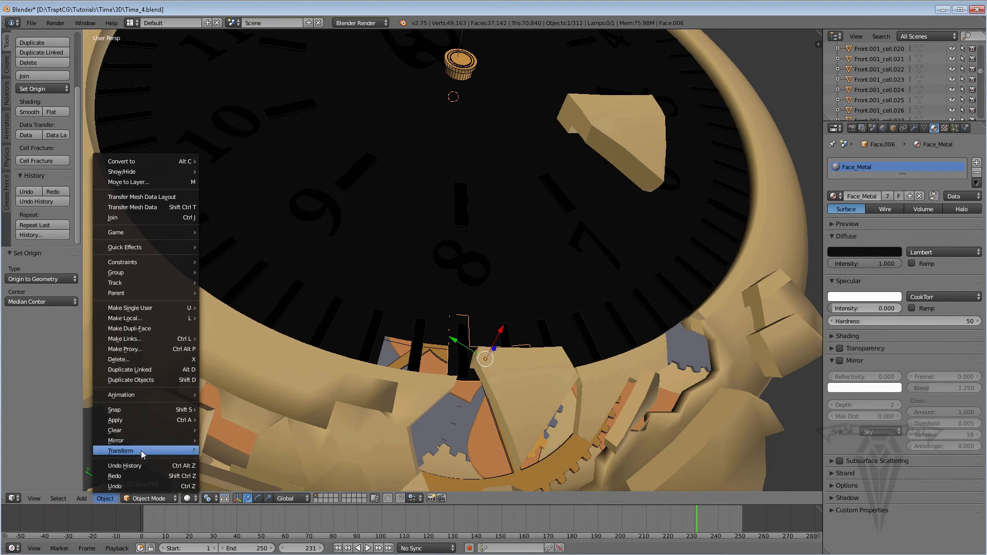
pyautogui.moveTo(143, 451)
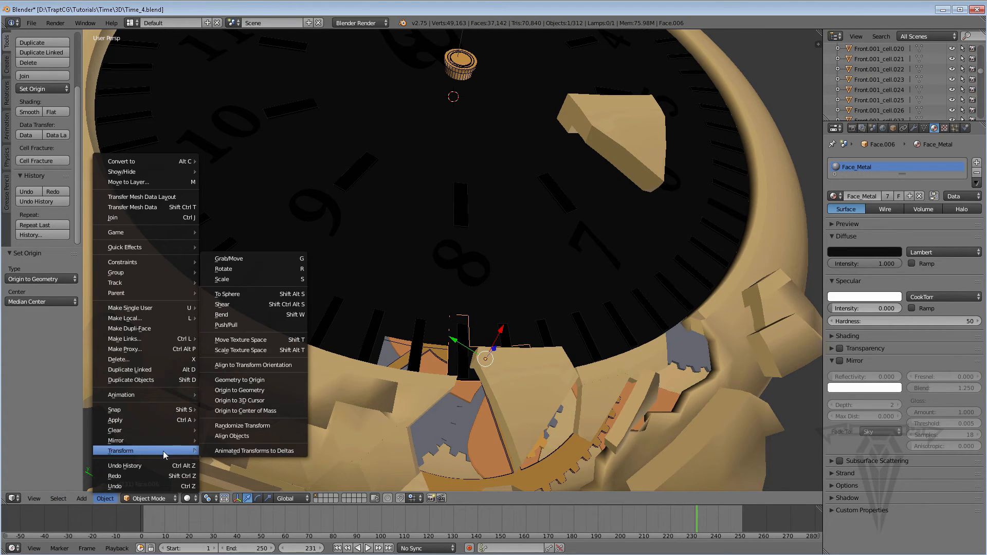
pyautogui.click(245, 392)
# Raise the jagged strip fragment slightly out of the dial along the global Z axis.
pyautogui.moveTo(429, 385); pyautogui.dragTo(494, 337, button='middle')
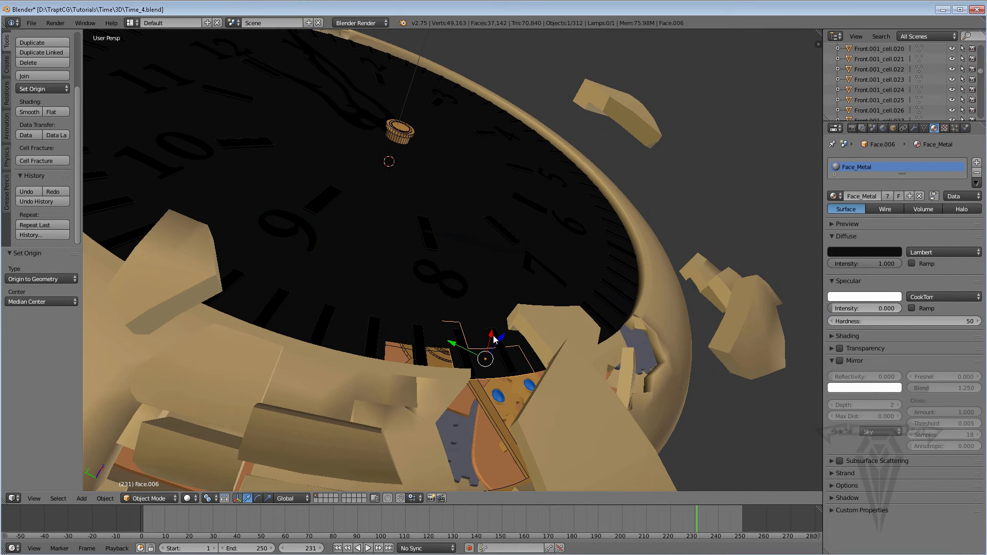
pyautogui.moveTo(499, 337); pyautogui.dragTo(512, 309)
pyautogui.moveTo(510, 311); pyautogui.dragTo(479, 360, button='middle')
pyautogui.scroll(1, 493, 363)
# Enter Edit Mode on the jagged strip fragment and move one corner vertex 1.631 along the global X axis.
pyautogui.press('Tab')
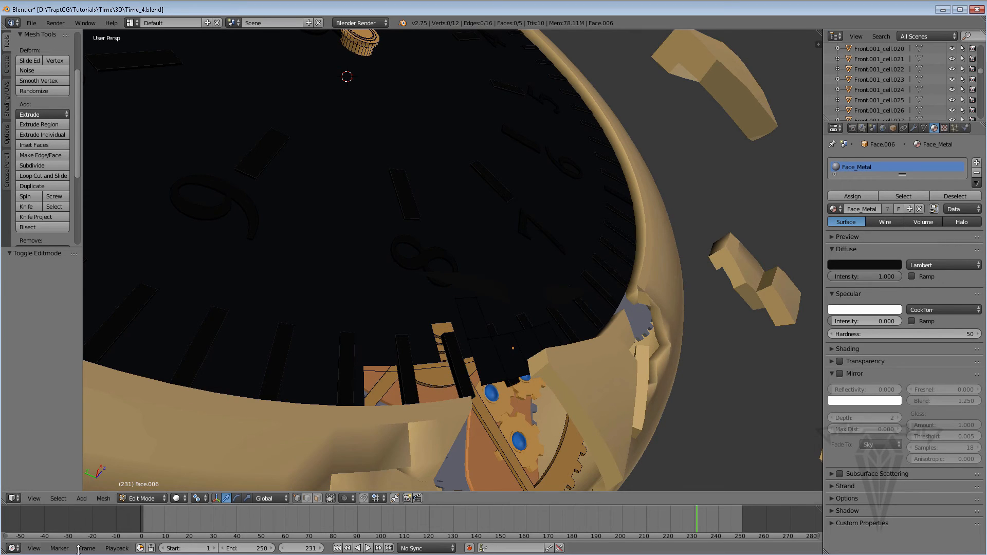
pyautogui.rightClick(480, 384)
pyautogui.moveTo(483, 366); pyautogui.dragTo(488, 341)
pyautogui.moveTo(504, 370); pyautogui.dragTo(517, 346, button='middle')
# Move two of the strip's upper vertices, by X -1.347, Y 1.710, Z -0.417 and by X -1.948, Y 0.930, Z -0.409.
pyautogui.rightClick(514, 299)
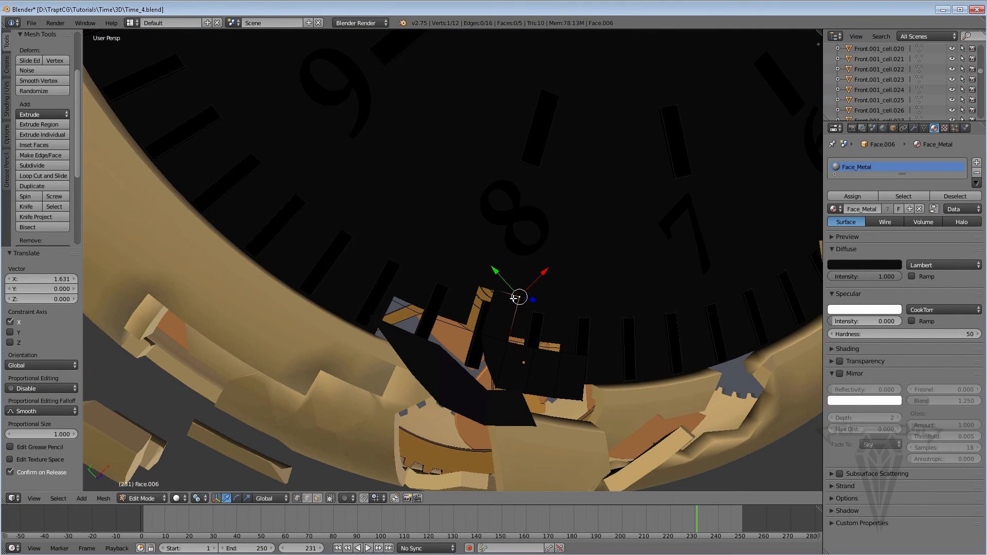
pyautogui.press('g')
pyautogui.click(453, 285)
pyautogui.rightClick(513, 297)
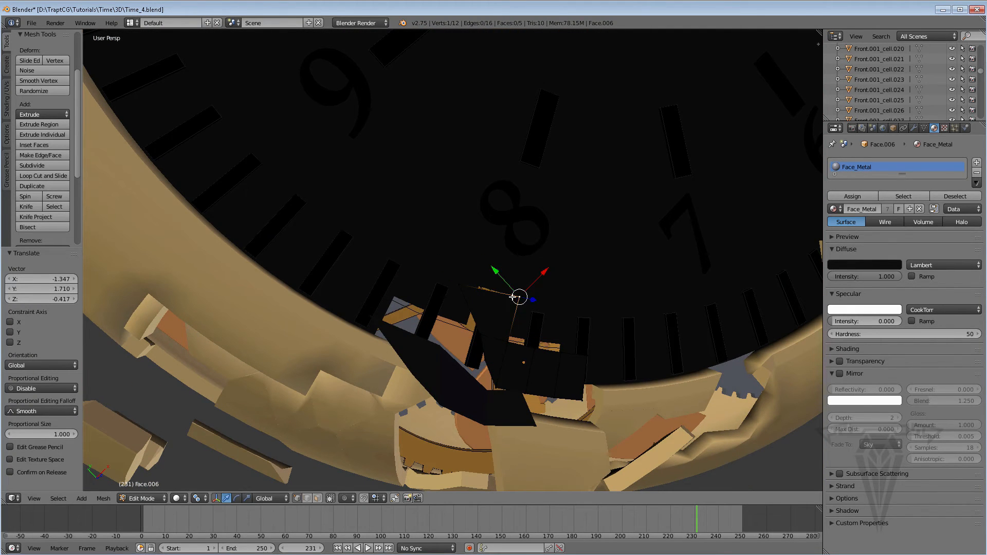
pyautogui.moveTo(513, 298); pyautogui.dragTo(486, 308)
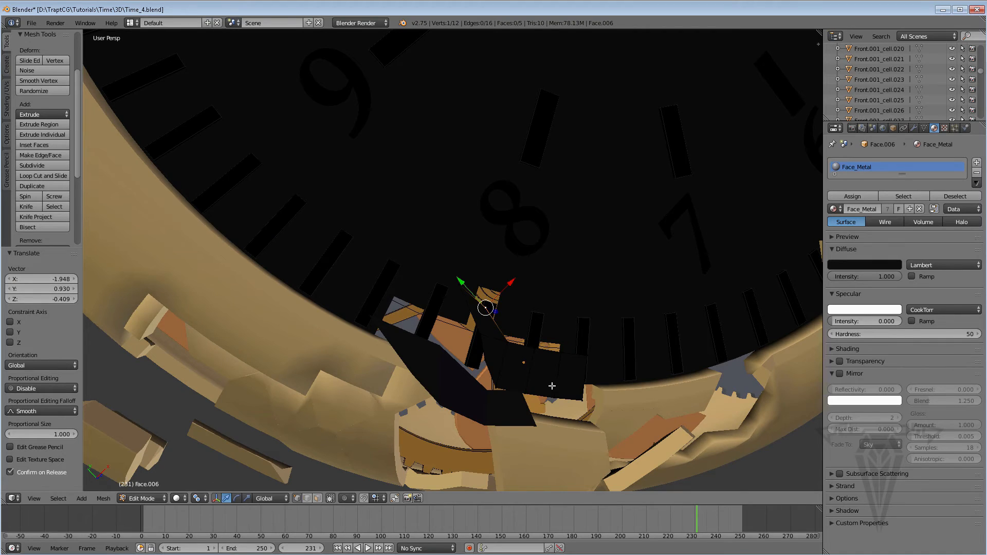
# Adjust vertices at the strip's opposite end to make its edge irregular, moving the last by X -0.774, Y -0.409, Z -0.064.
pyautogui.rightClick(583, 399)
pyautogui.moveTo(584, 399); pyautogui.dragTo(526, 358)
pyautogui.rightClick(552, 399)
pyautogui.rightClick(523, 390)
pyautogui.rightClick(535, 349)
pyautogui.moveTo(527, 358); pyautogui.dragTo(408, 320, button='middle')
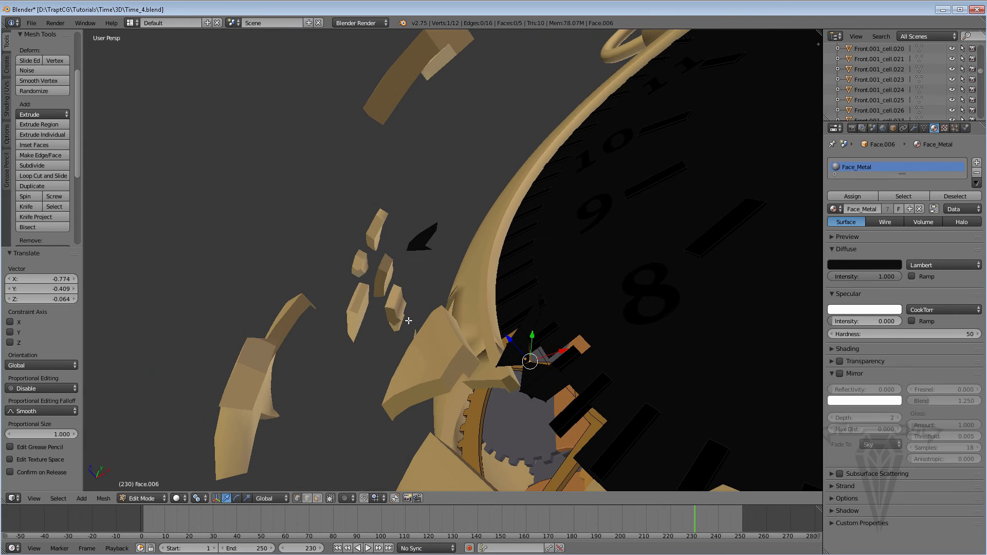
# Pull an end vertex of the strip outward by X 0.890, Y 0.598, Z 0.015 to form a point.
pyautogui.rightClick(546, 401)
pyautogui.press('g')
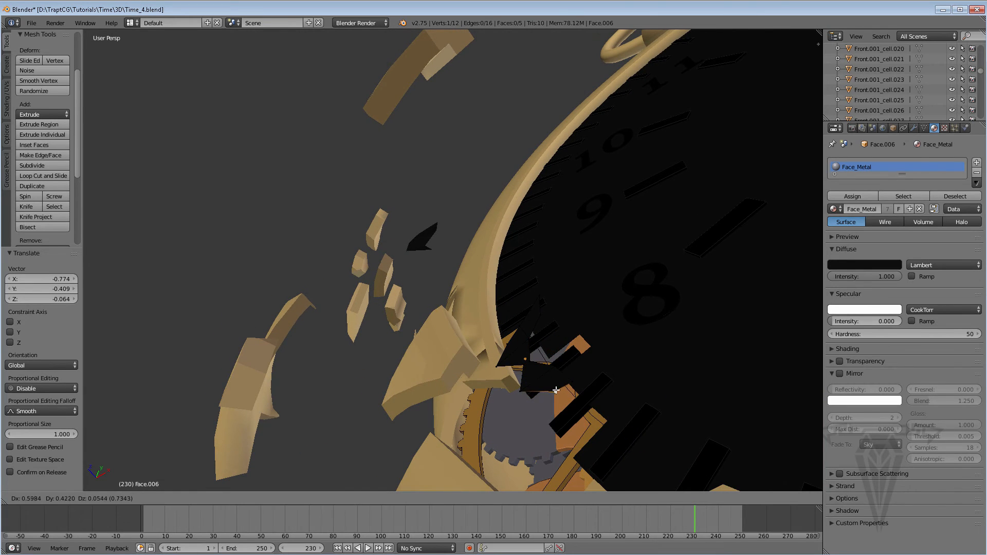
pyautogui.click(561, 390)
pyautogui.moveTo(516, 397); pyautogui.dragTo(531, 385, button='middle')
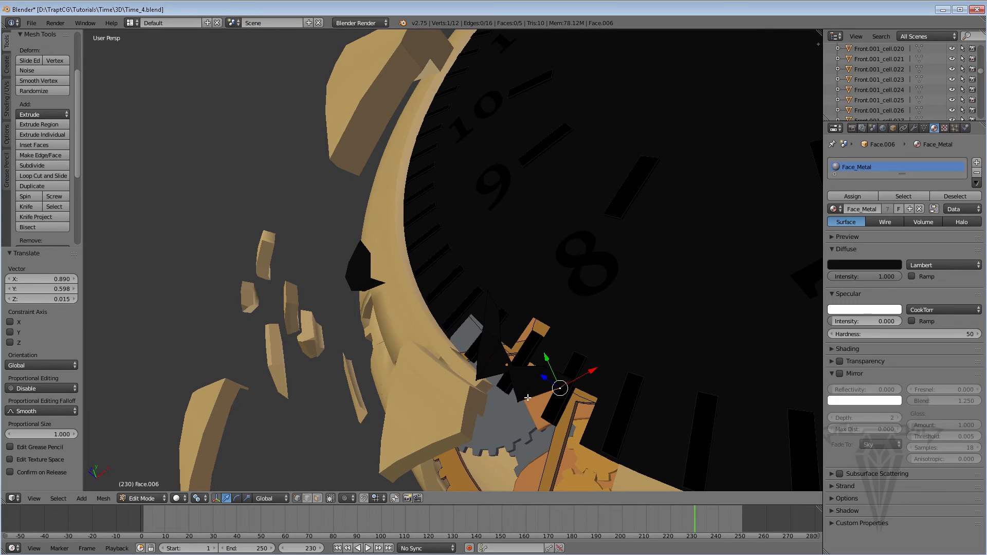
# Return to Object Mode and rotate the strip fragment 8.044° in the view, plus 31.88° around the global X axis.
pyautogui.press('Tab')
pyautogui.press('r')
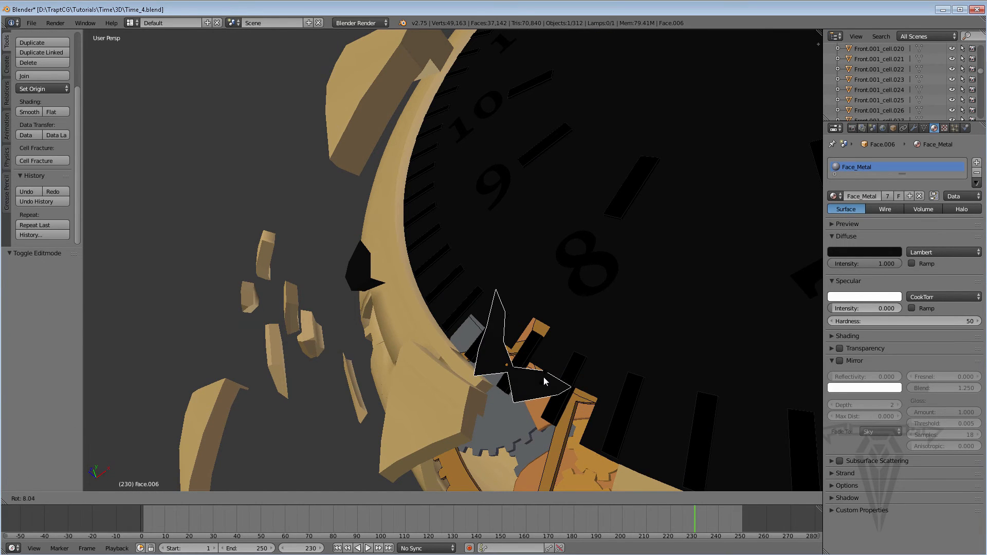
pyautogui.click(544, 377)
pyautogui.press('r')
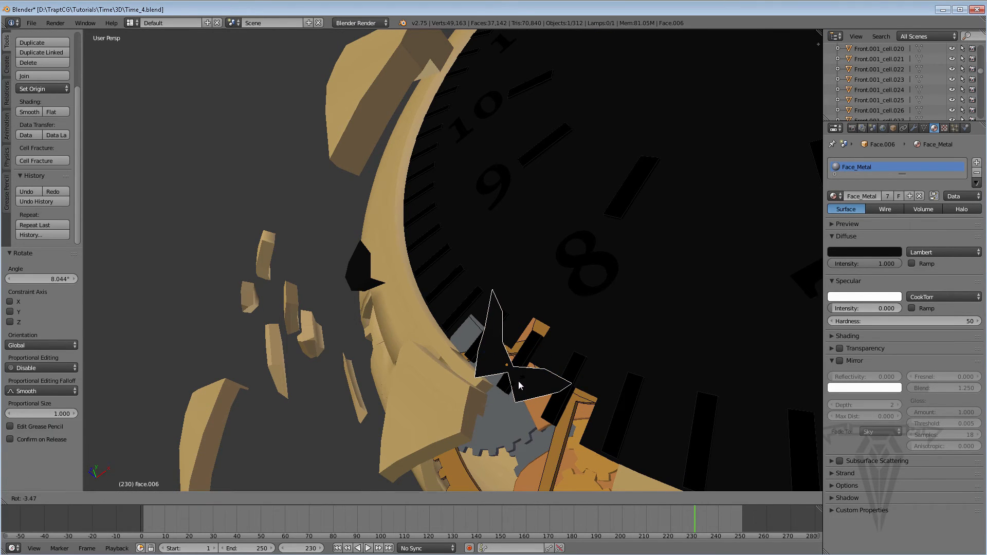
pyautogui.press('x')
pyautogui.click(563, 393)
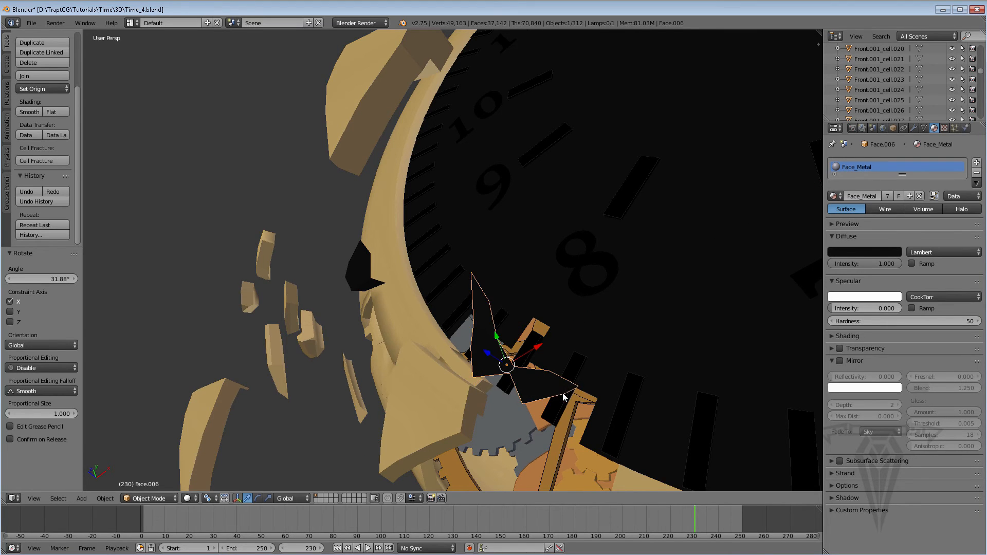
# Move the strip fragment away from the dial, finishing with a 4.822 move along the global Z axis.
pyautogui.moveTo(563, 393); pyautogui.dragTo(513, 318, button='middle')
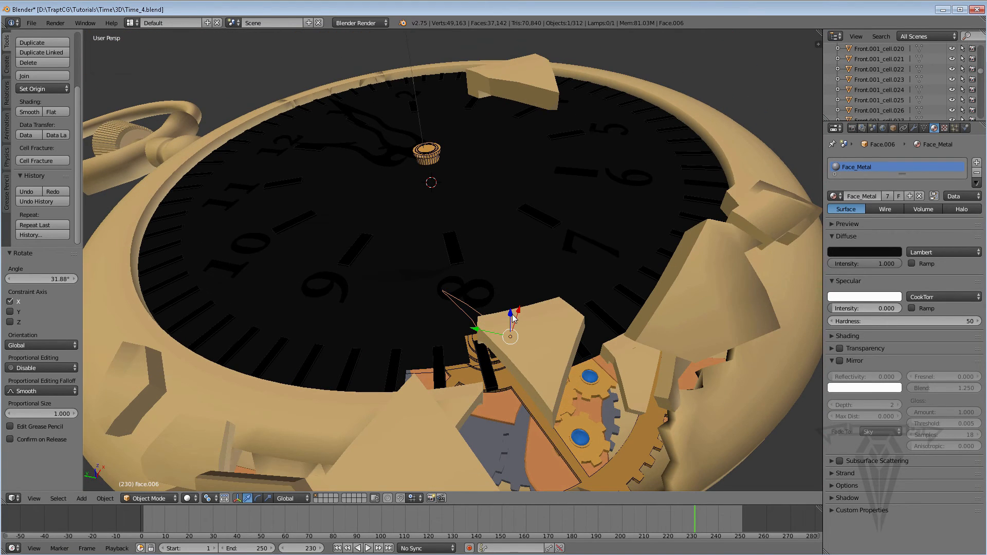
pyautogui.moveTo(512, 314); pyautogui.dragTo(509, 259)
pyautogui.moveTo(511, 282); pyautogui.dragTo(509, 291, button='middle')
pyautogui.moveTo(481, 282); pyautogui.dragTo(522, 284)
pyautogui.moveTo(522, 284); pyautogui.dragTo(561, 295, button='middle')
pyautogui.moveTo(549, 286); pyautogui.dragTo(570, 258)
pyautogui.moveTo(570, 260); pyautogui.dragTo(546, 294, button='middle')
# Select the irregular dial fragment at numeral 8 and inspect the broken area against the whole watch.
pyautogui.rightClick(609, 251)
pyautogui.moveTo(609, 251); pyautogui.dragTo(548, 264, button='middle')
pyautogui.scroll(-6, 548, 264)
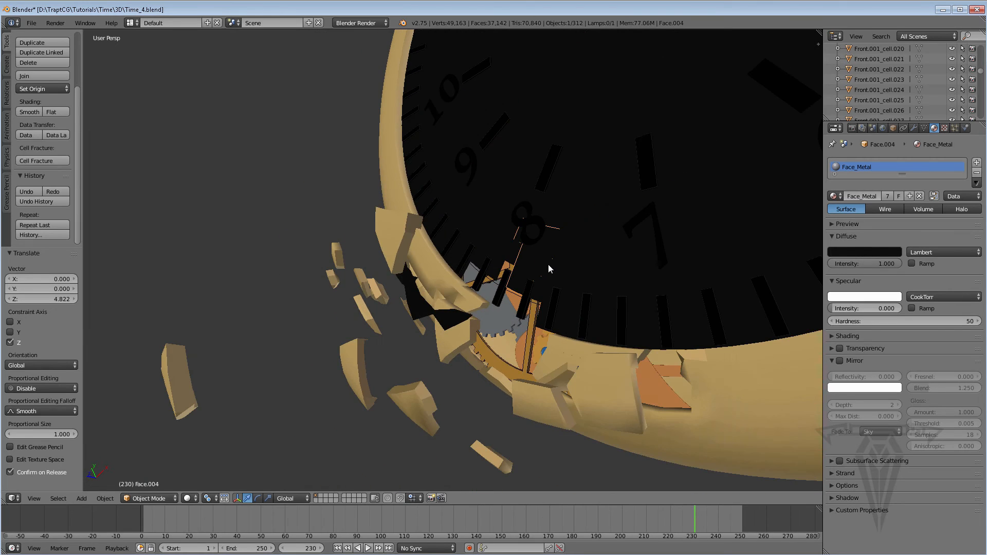
pyautogui.moveTo(559, 181)
pyautogui.keyDown('shift'); pyautogui.mouseDown(button='middle')
pyautogui.moveTo(517, 314)
pyautogui.moveTo(603, 183)
pyautogui.moveTo(554, 176)
pyautogui.mouseUp(button='middle'); pyautogui.keyUp('shift')
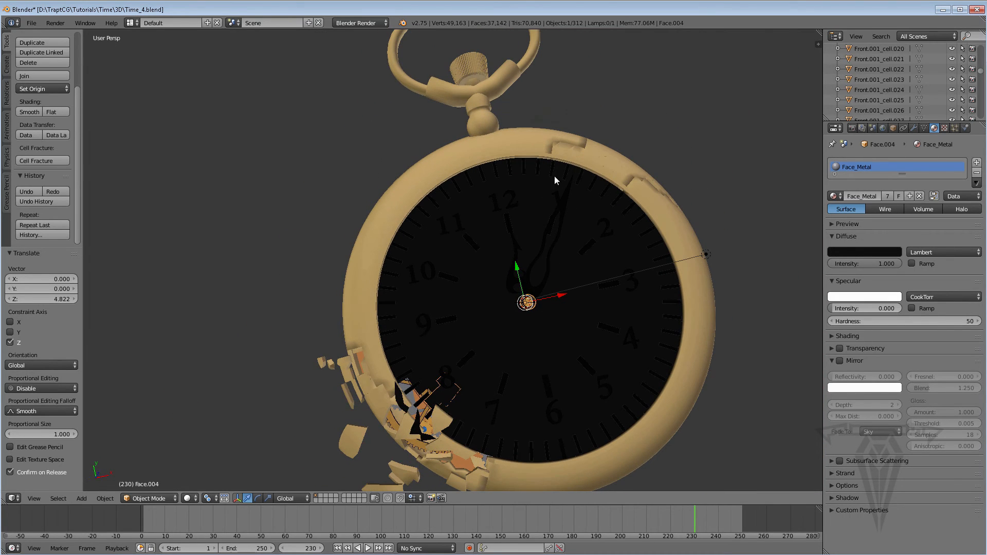
pyautogui.moveTo(547, 218); pyautogui.dragTo(594, 330, button='middle')
pyautogui.keyDown('shift'); pyautogui.moveTo(463, 335); pyautogui.dragTo(430, 259, button='middle'); pyautogui.keyUp('shift')
pyautogui.scroll(1, 416, 330)
pyautogui.scroll(1, 449, 291)
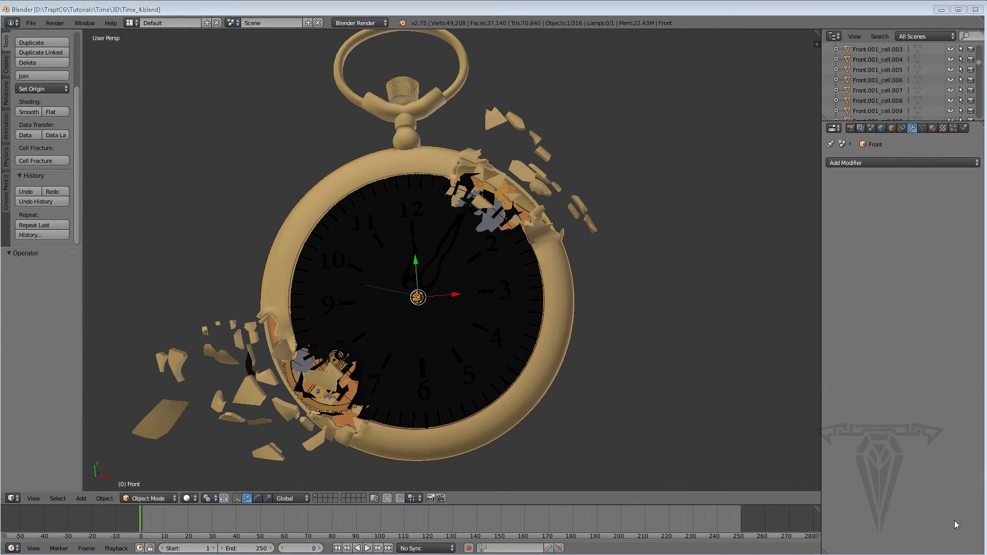
# Examine the scattered ring and dial fragments around the second shattered area between numerals 12 and 3.
pyautogui.moveTo(466, 295); pyautogui.dragTo(414, 300, button='middle')
pyautogui.keyDown('shift'); pyautogui.moveTo(506, 260); pyautogui.dragTo(422, 266, button='middle'); pyautogui.keyUp('shift')
pyautogui.scroll(4, 422, 266)
pyautogui.moveTo(349, 254); pyautogui.dragTo(421, 254, button='middle')
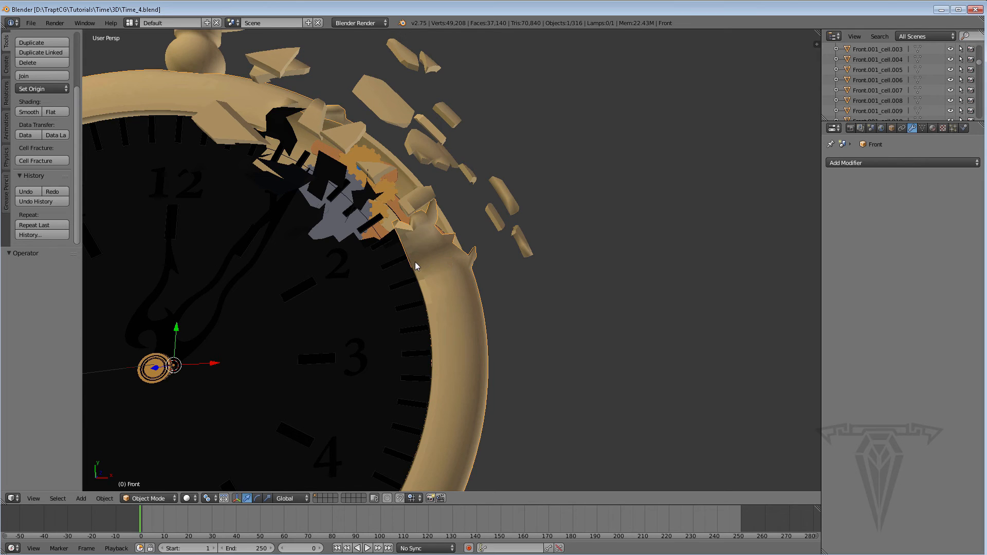
pyautogui.moveTo(441, 276); pyautogui.dragTo(411, 267, button='middle')
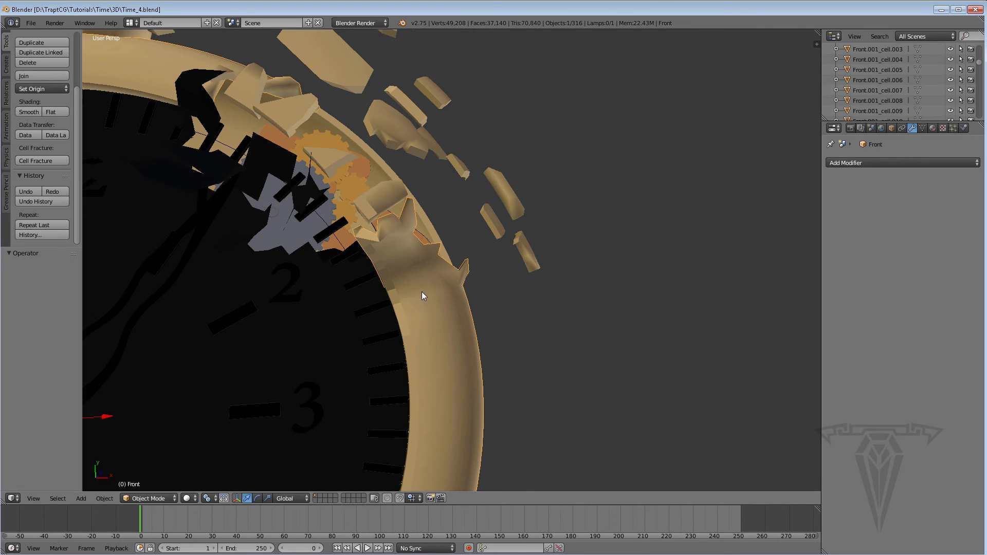
# Enter Edit Mode on the Front ring and set proportional editing to Connected for the faces at the broken end.
pyautogui.press('Tab')
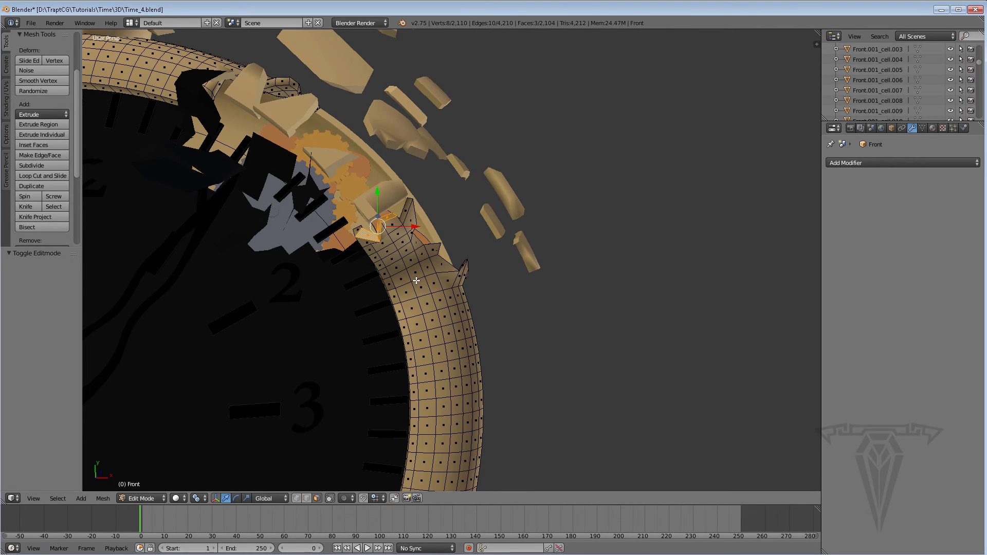
pyautogui.scroll(5, 391, 225)
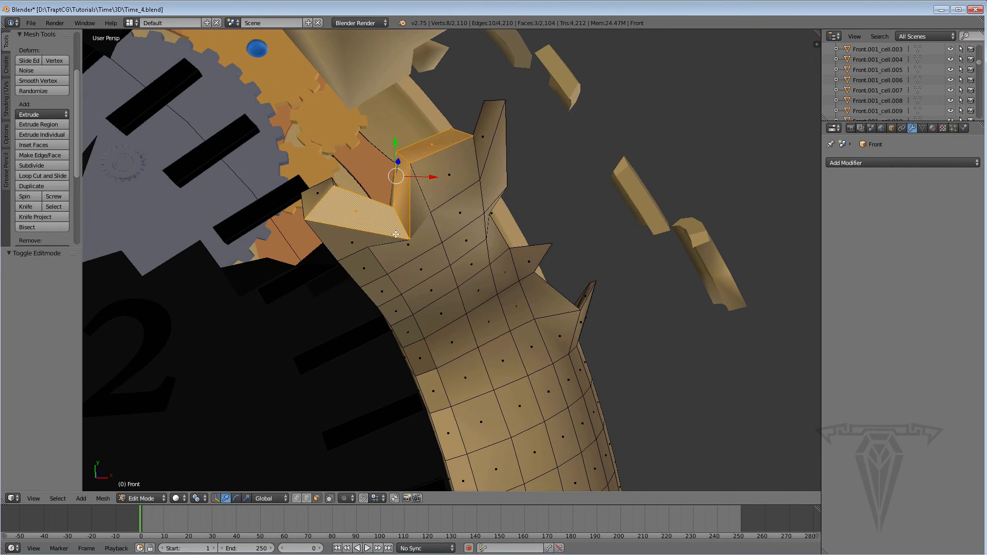
pyautogui.moveTo(429, 159); pyautogui.dragTo(416, 239, button='middle')
pyautogui.click(347, 498)
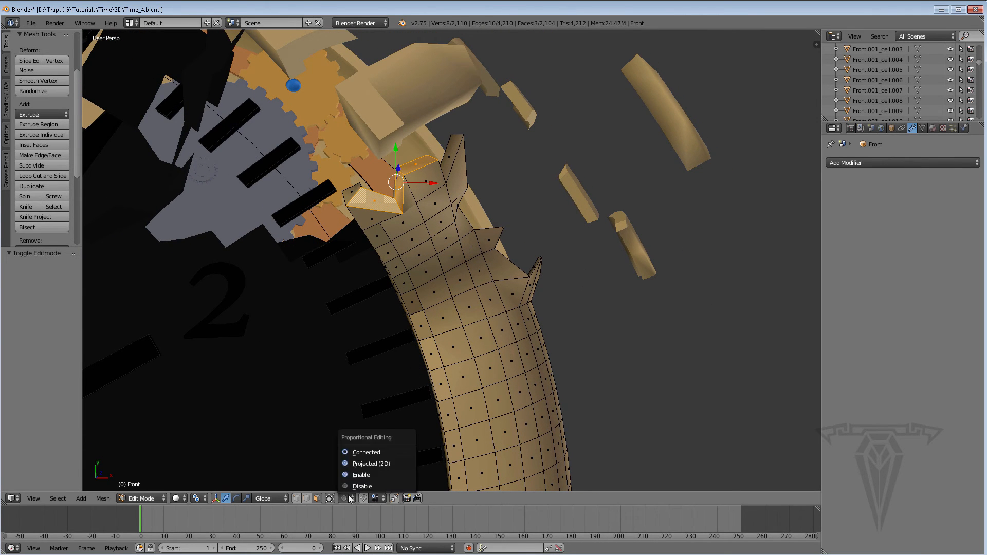
pyautogui.click(370, 454)
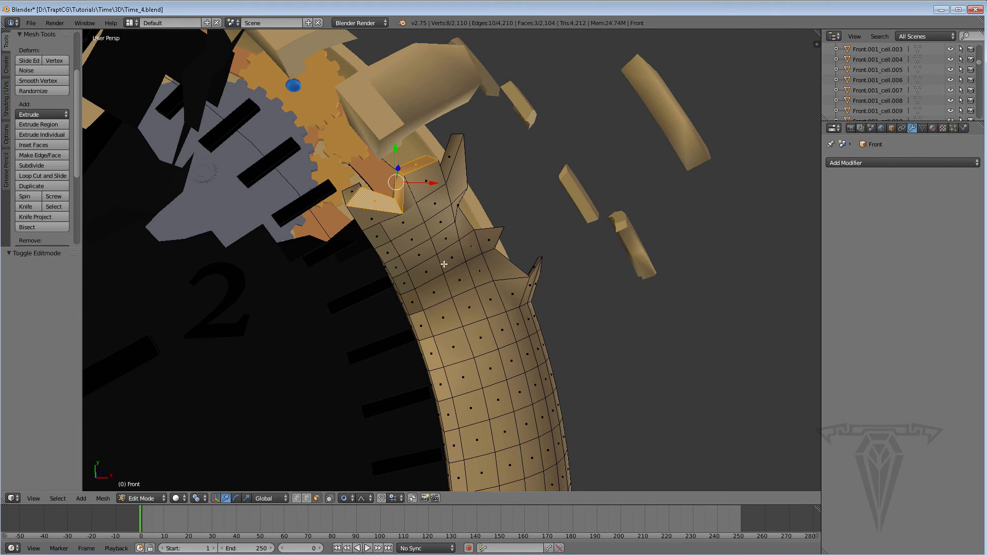
# Try moving the selected broken-end faces freely and along the global X axis with different proportional sizes.
pyautogui.moveTo(438, 283); pyautogui.dragTo(416, 258, button='middle')
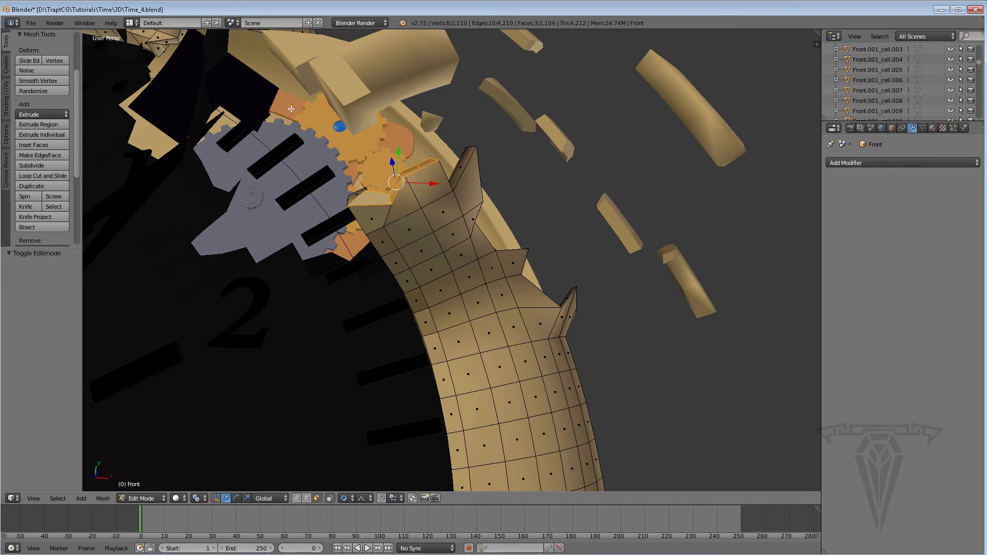
pyautogui.moveTo(78, 83); pyautogui.dragTo(81, 41)
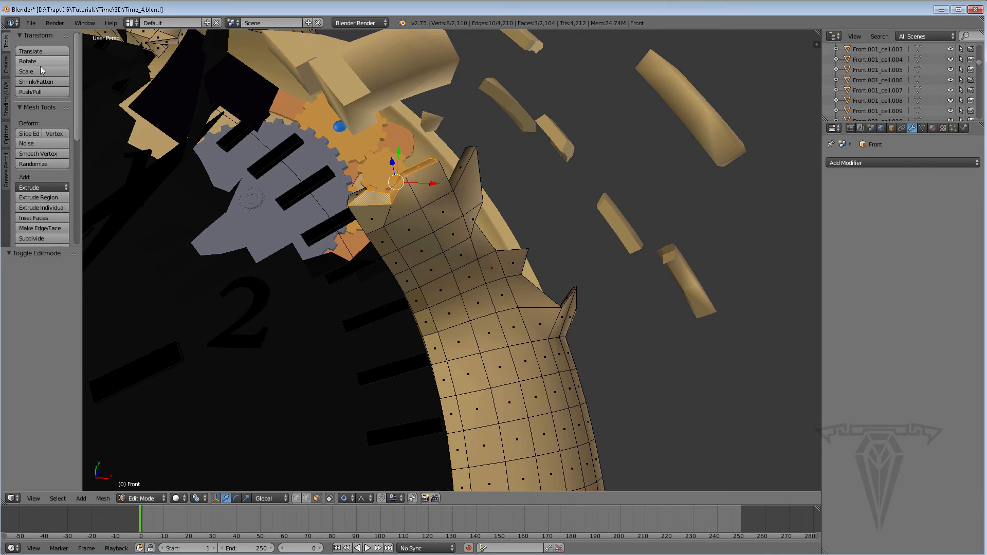
pyautogui.click(45, 52)
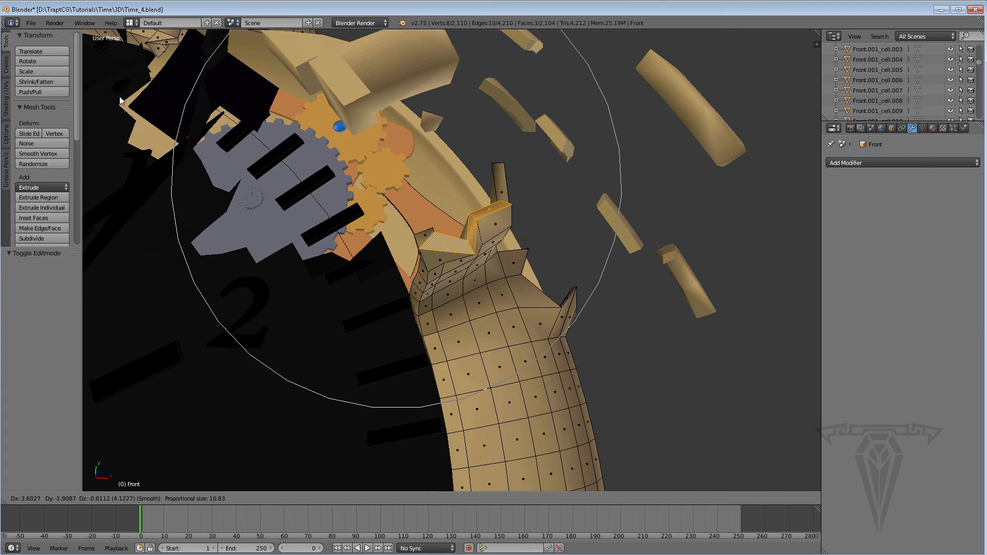
pyautogui.scroll(4, 121, 103)
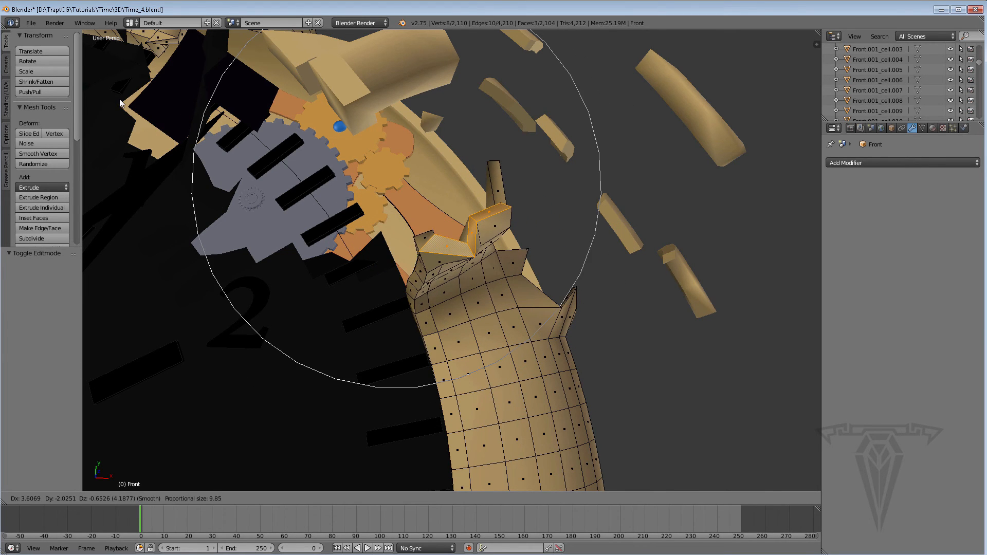
pyautogui.scroll(-2, 146, 129)
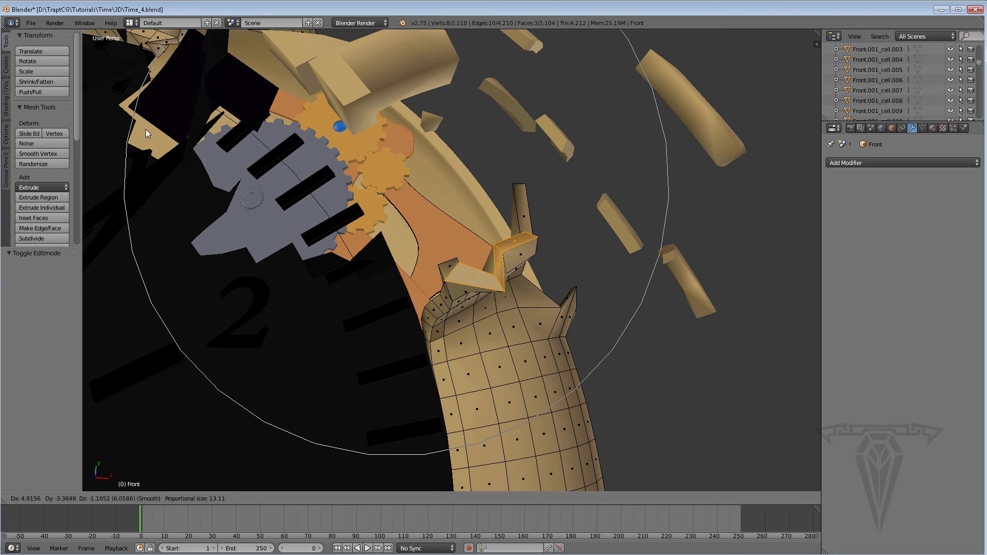
pyautogui.press('x')
pyautogui.scroll(5, 126, 135)
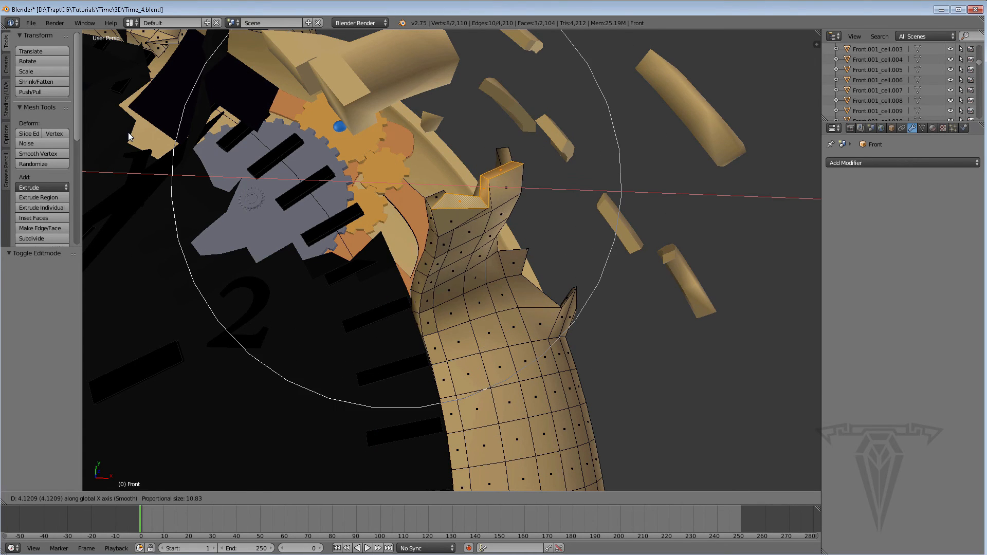
pyautogui.scroll(-3, 172, 159)
pyautogui.scroll(3, 172, 159)
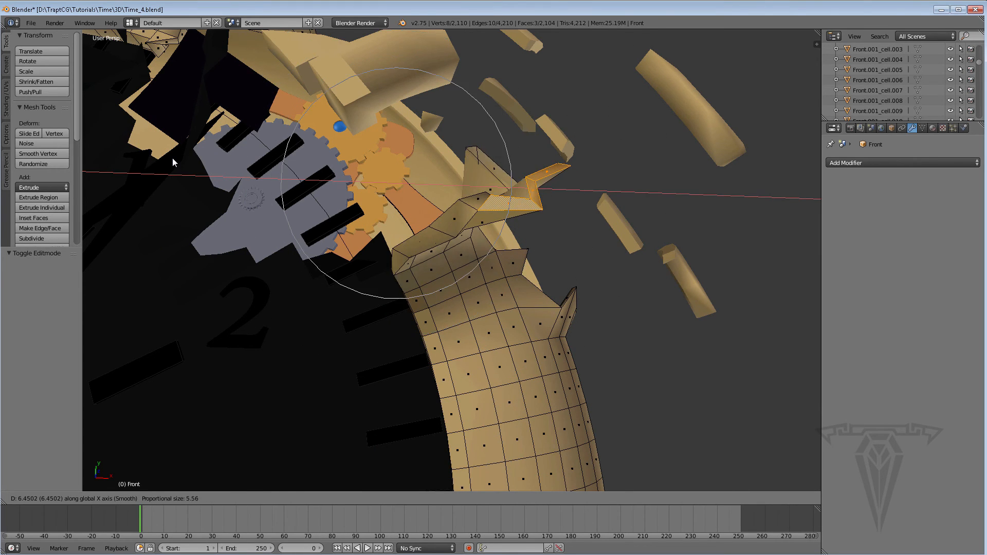
pyautogui.middleClick(173, 158)
# Try further free moves of the broken-end faces, varying the proportional size between 3.45 and 11.92.
pyautogui.scroll(-2, 257, 172)
pyautogui.scroll(3, 246, 169)
pyautogui.scroll(-5, 247, 168)
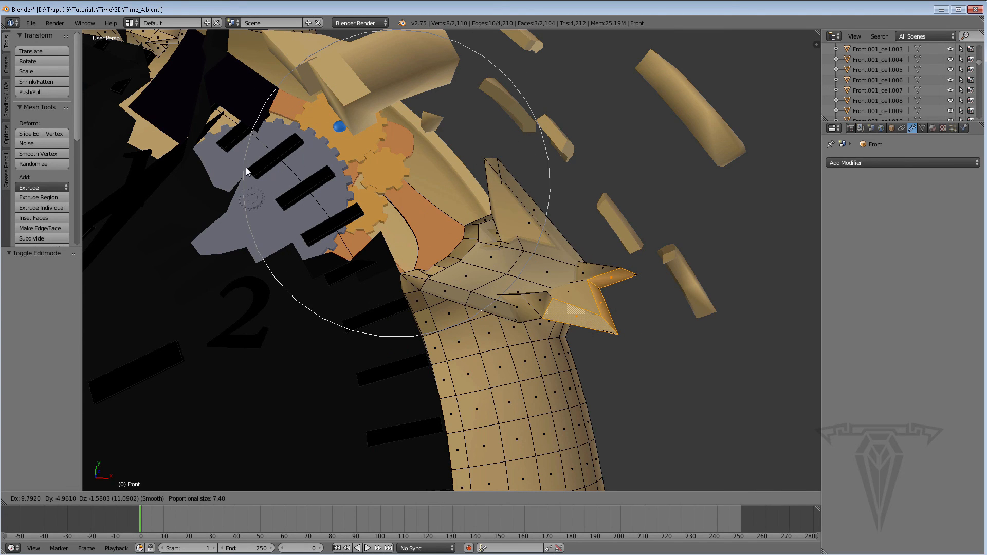
pyautogui.scroll(9, 246, 168)
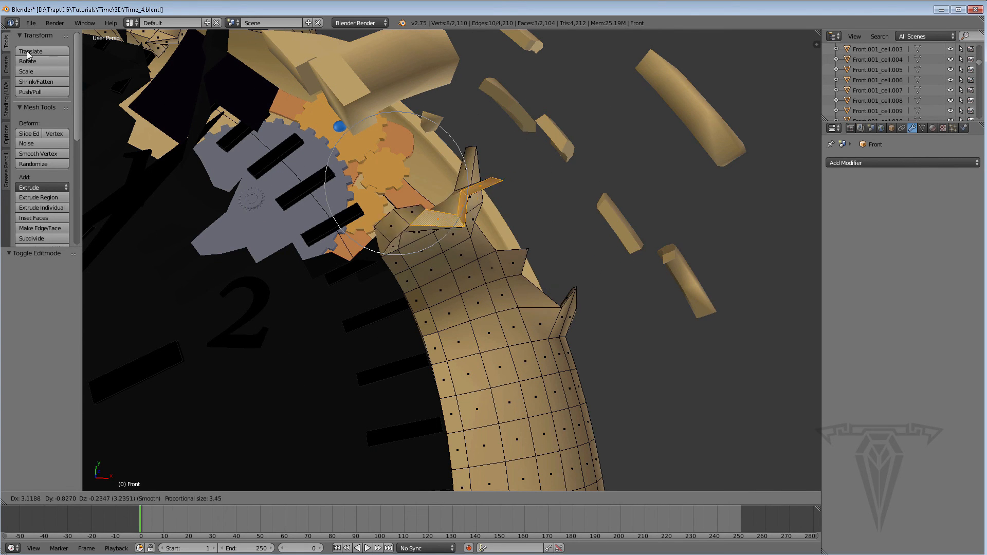
pyautogui.scroll(-4, 74, 59)
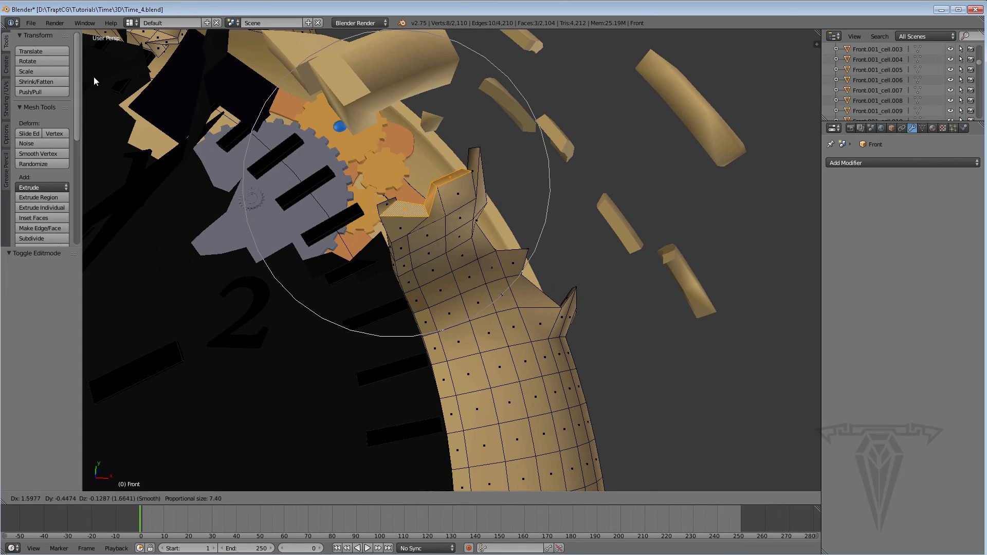
pyautogui.scroll(3, 113, 93)
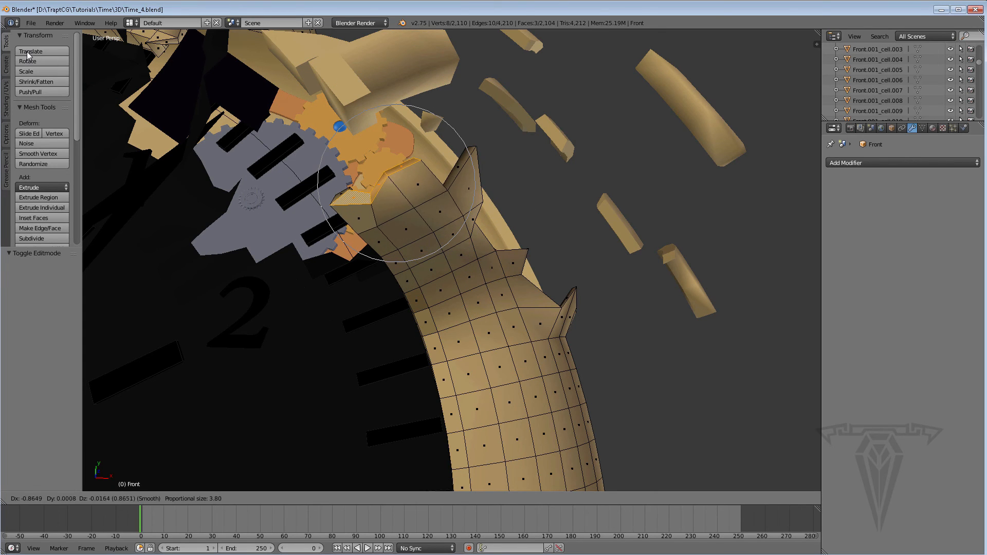
pyautogui.scroll(-12, 99, 78)
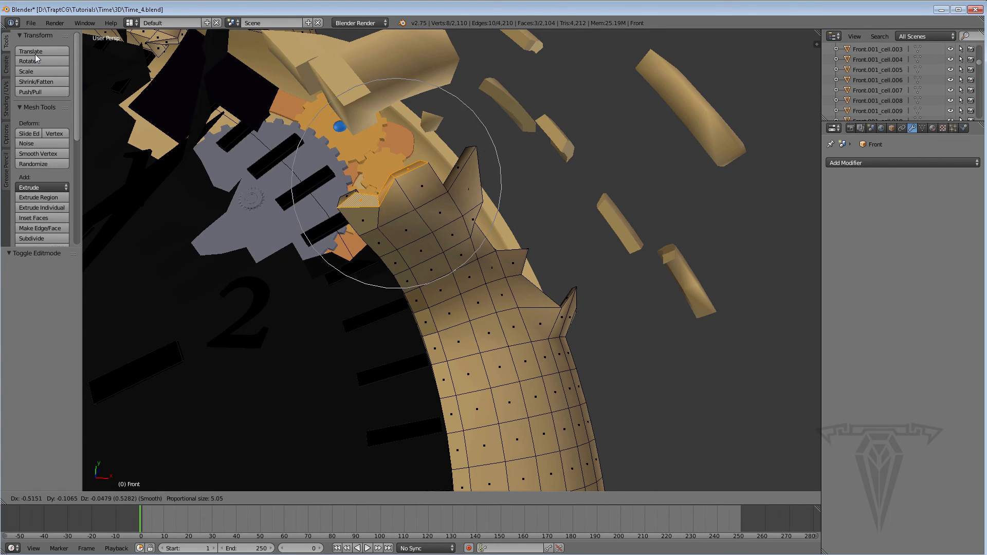
pyautogui.click(72, 68)
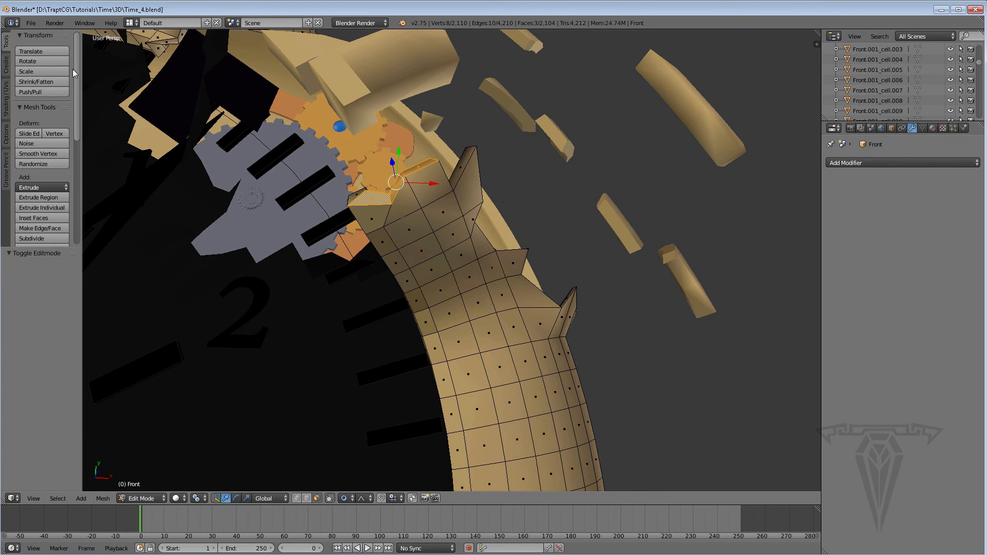
# Try rotating the broken-end faces around the global Y axis with different proportional sizes.
pyautogui.click(36, 60)
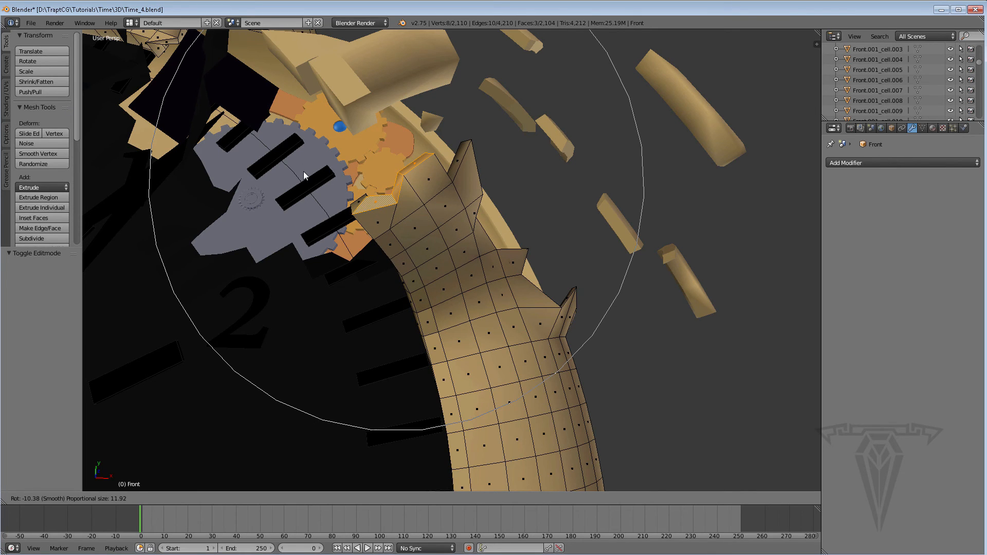
pyautogui.press('y')
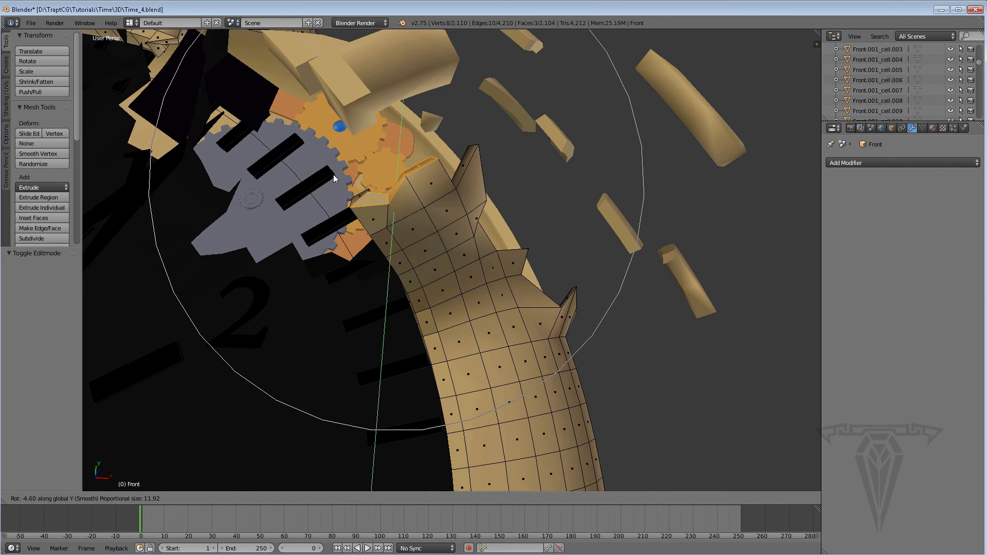
pyautogui.scroll(-7, 362, 196)
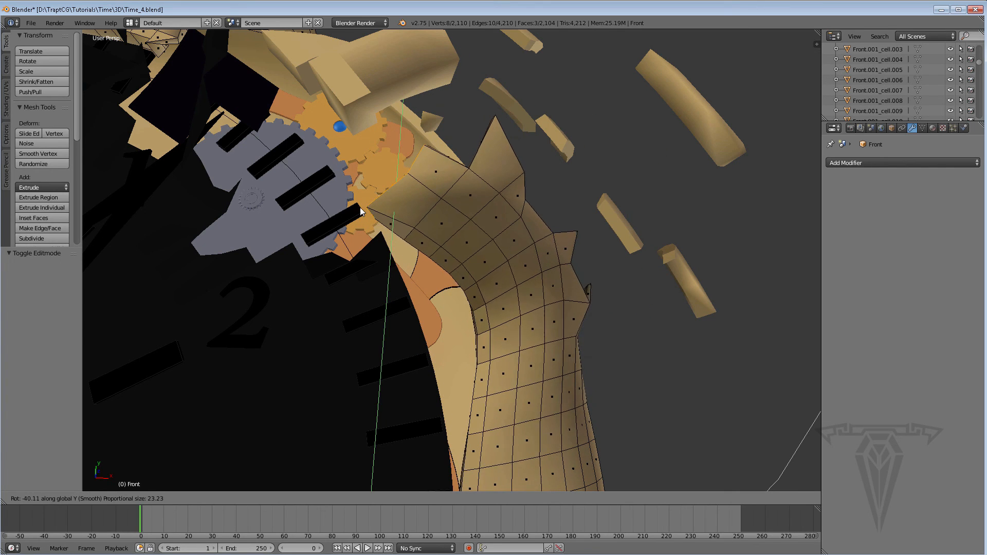
pyautogui.scroll(12, 363, 212)
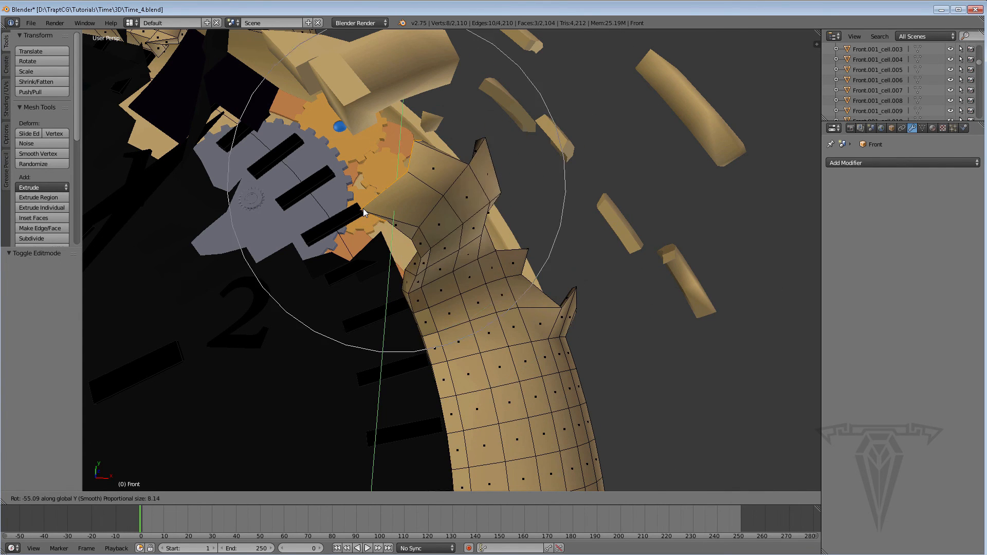
pyautogui.scroll(-4, 363, 212)
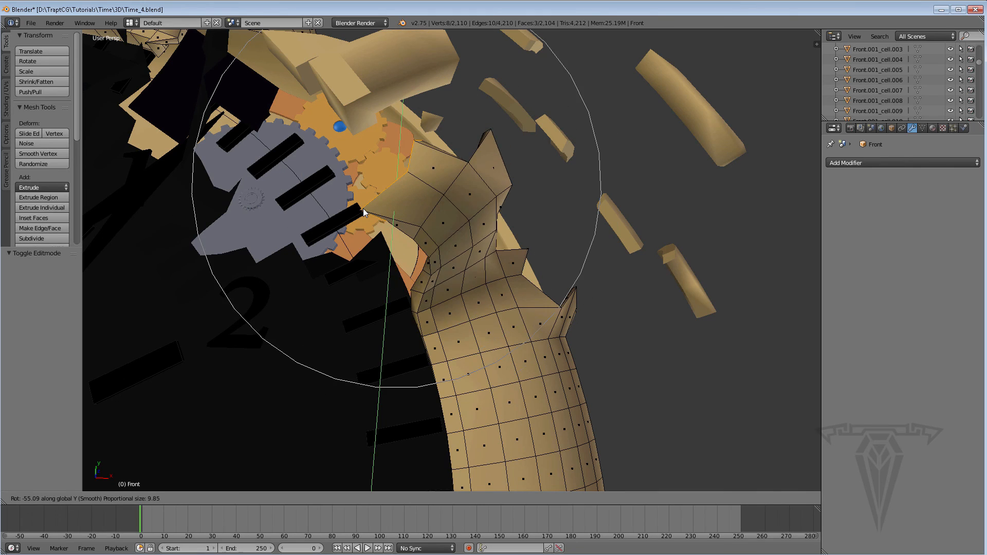
pyautogui.scroll(1, 363, 209)
pyautogui.rightClick(366, 202)
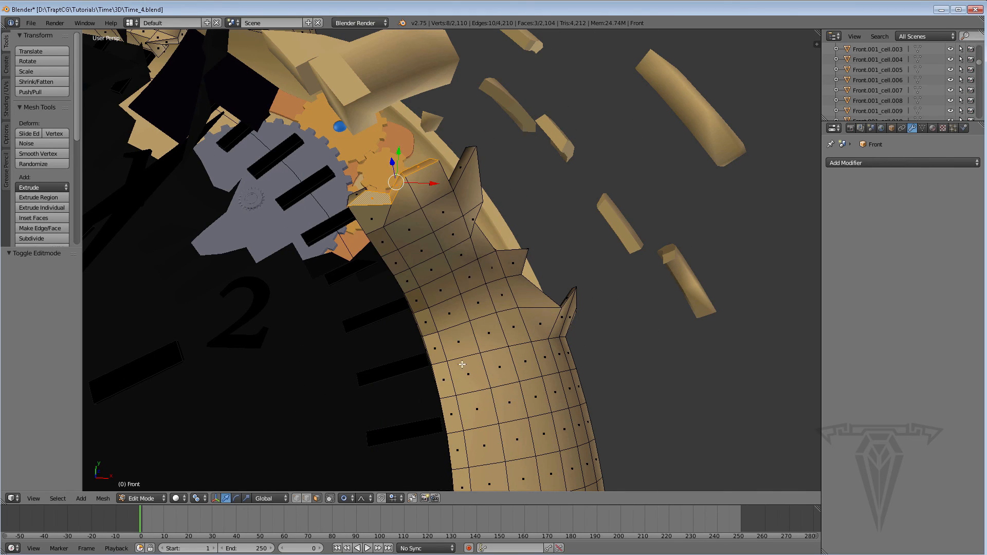
# Move the selected broken-end faces along the ring with a smooth proportional falloff.
pyautogui.moveTo(462, 365); pyautogui.dragTo(416, 337, button='middle')
pyautogui.moveTo(425, 293); pyautogui.dragTo(264, 229, button='middle')
pyautogui.moveTo(365, 246); pyautogui.dragTo(363, 239, button='middle')
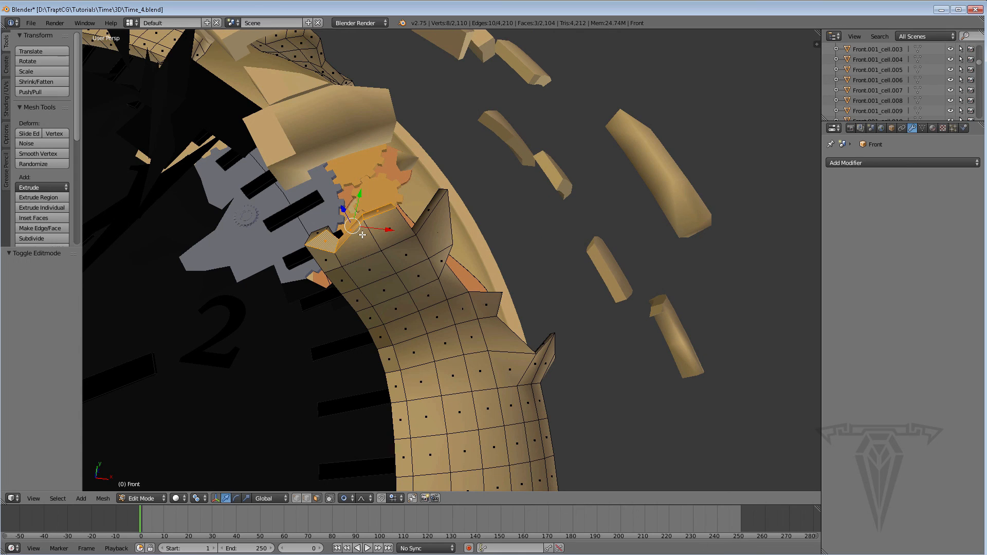
pyautogui.press('g')
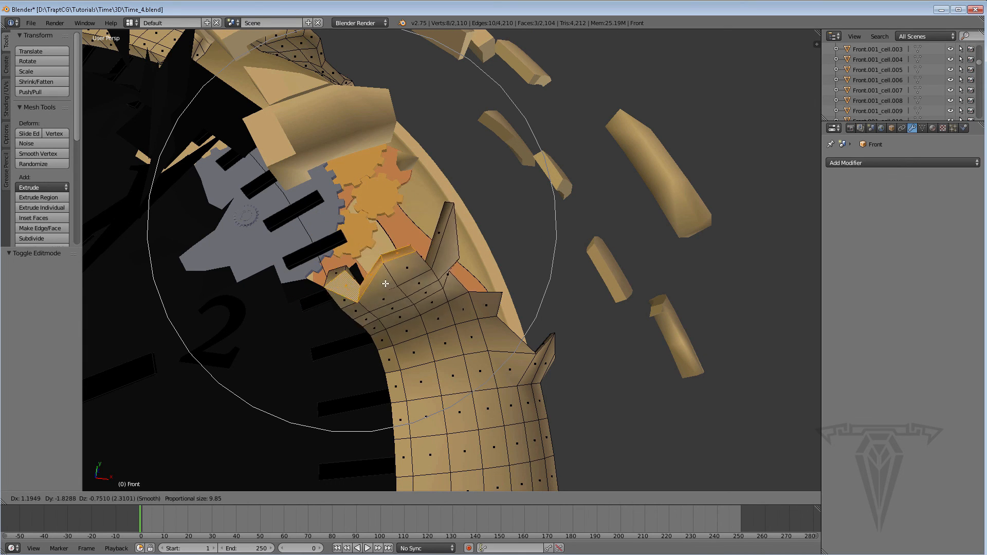
pyautogui.scroll(6, 370, 246)
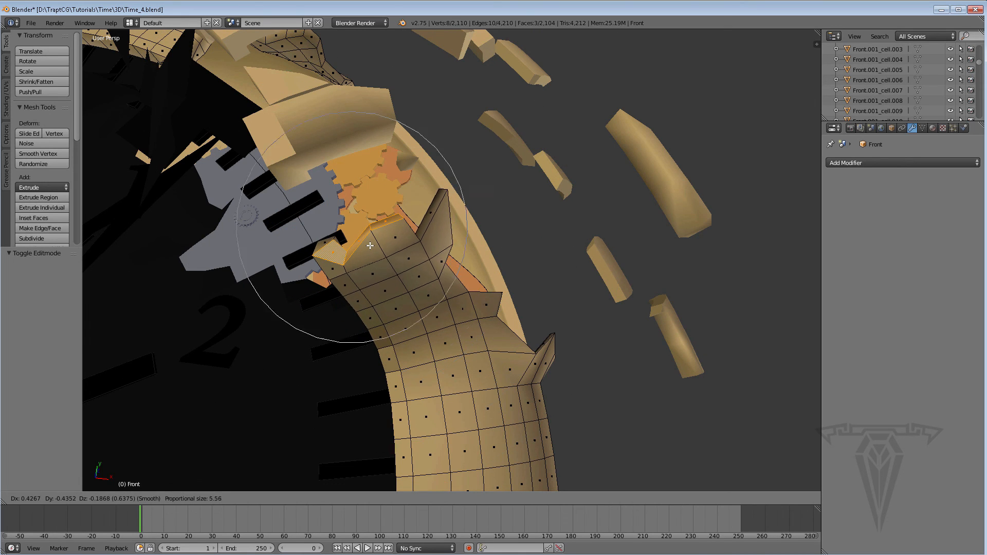
pyautogui.scroll(-4, 370, 246)
pyautogui.click(372, 246)
# From the side, rotate the broken-end faces about -44.62° with a proportional size of 19.19 to bend the ring.
pyautogui.moveTo(423, 269)
pyautogui.mouseDown(button='middle')
pyautogui.moveTo(310, 311)
pyautogui.moveTo(363, 348)
pyautogui.moveTo(408, 331)
pyautogui.moveTo(406, 419)
pyautogui.moveTo(396, 278)
pyautogui.moveTo(421, 279)
pyautogui.mouseUp(button='middle')
pyautogui.press('r')
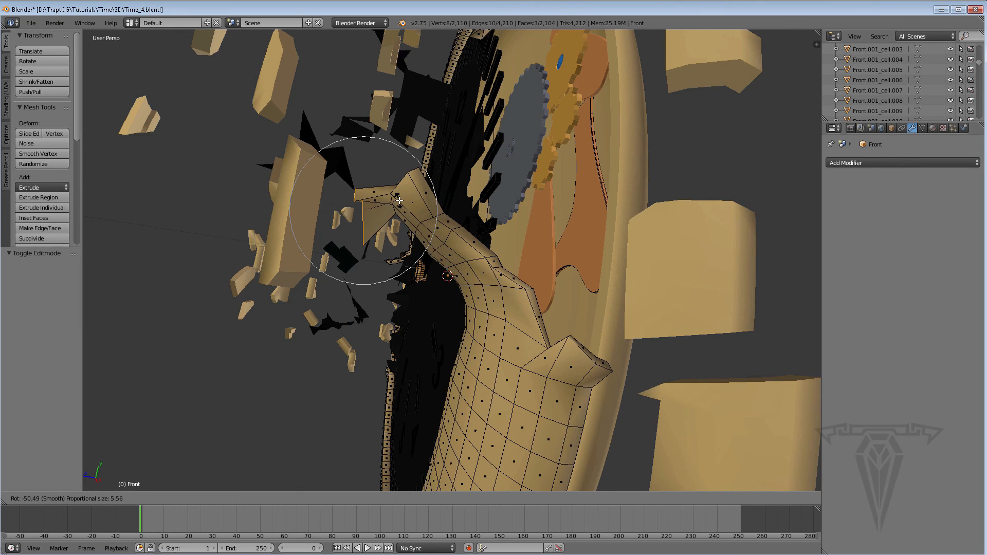
pyautogui.scroll(-9, 396, 205)
pyautogui.click(389, 207)
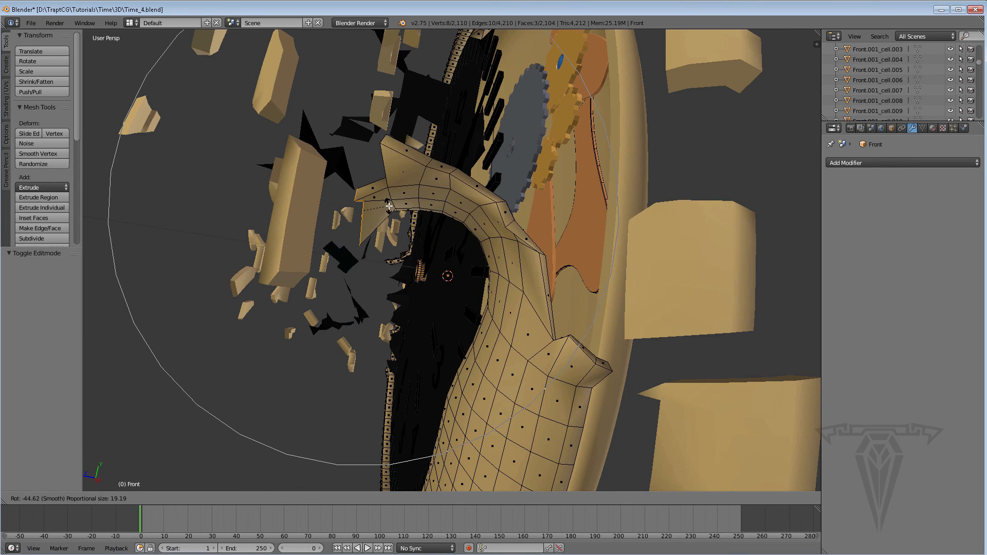
# Examine the bent ring end from the front, against the whole dial and close up.
pyautogui.moveTo(379, 300); pyautogui.dragTo(446, 250, button='middle')
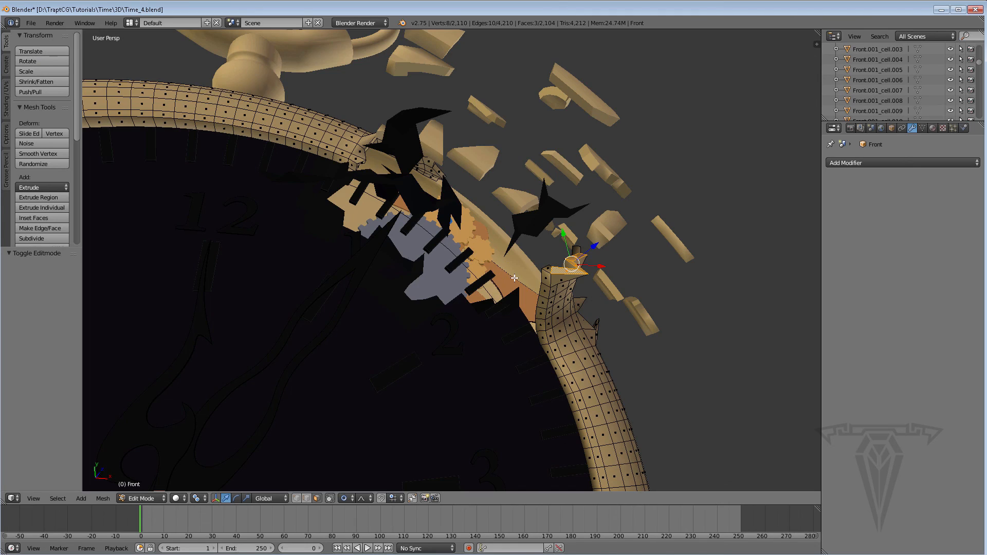
pyautogui.scroll(-3, 515, 279)
pyautogui.moveTo(514, 278); pyautogui.dragTo(412, 242, button='middle')
pyautogui.scroll(2, 536, 262)
pyautogui.scroll(3, 440, 247)
pyautogui.moveTo(347, 246); pyautogui.dragTo(436, 238, button='middle')
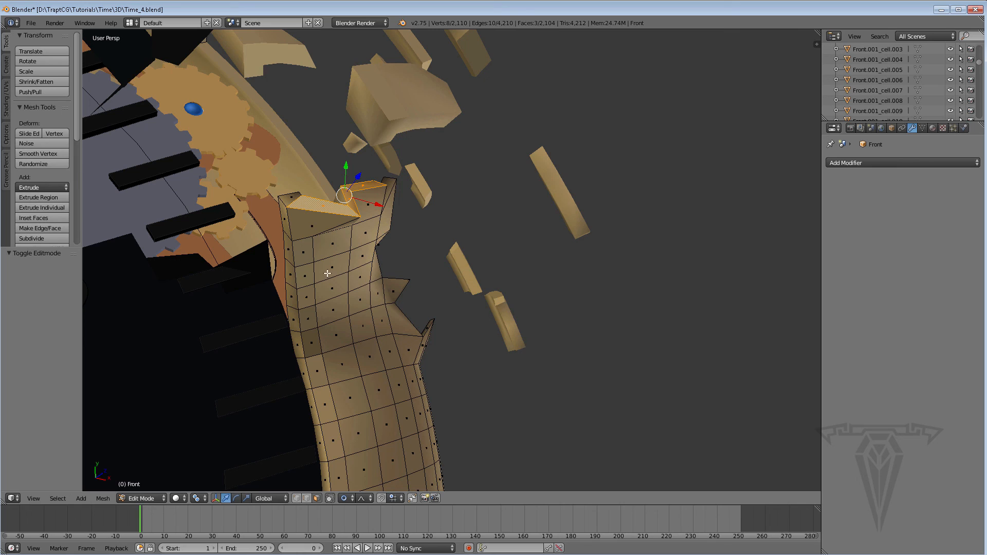
pyautogui.keyDown('shift'); pyautogui.moveTo(325, 249); pyautogui.dragTo(338, 257, button='middle'); pyautogui.keyUp('shift')
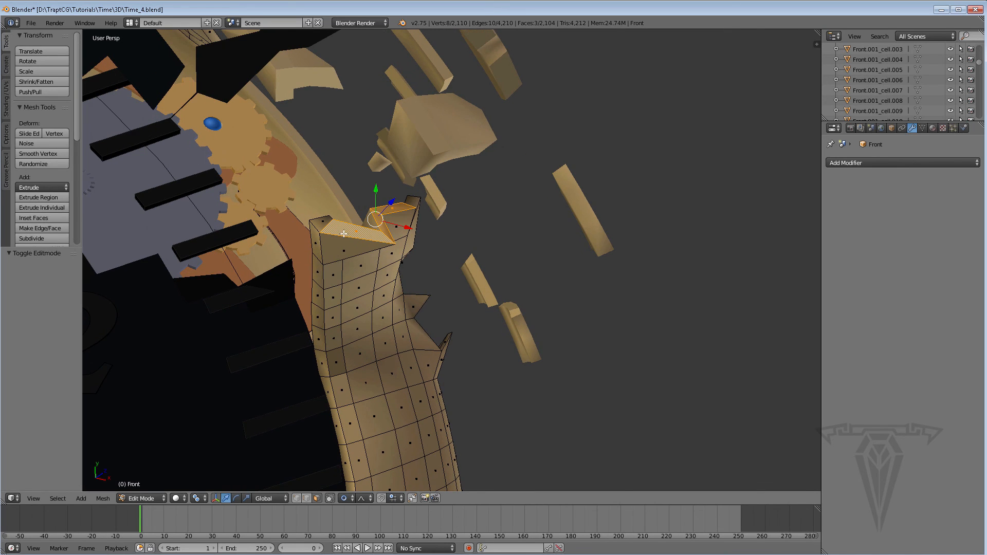
# Try several proportional sizes on the selected broken-end faces, setting it to 5.054 while leaving the faces in place.
pyautogui.press('g')
pyautogui.scroll(10, 343, 232)
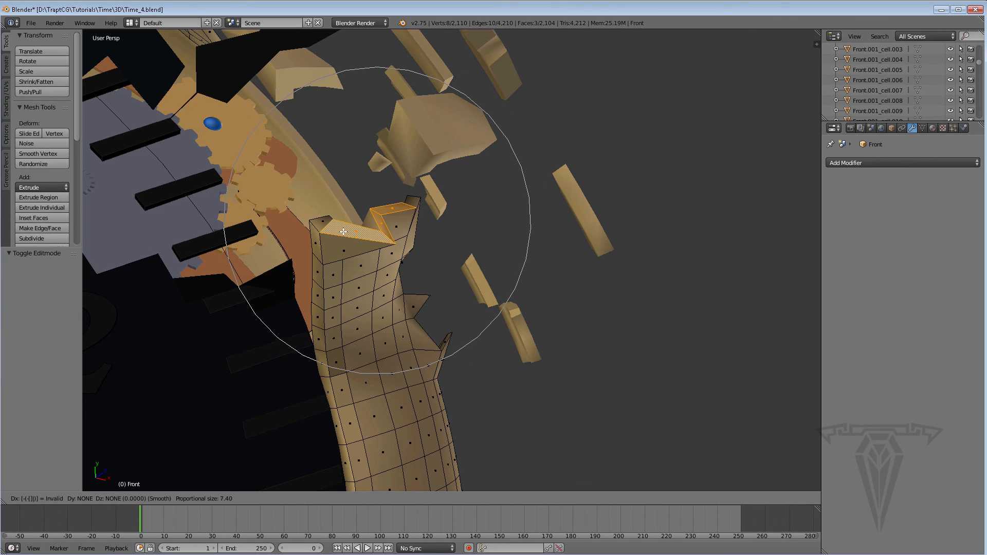
pyautogui.scroll(-4, 344, 232)
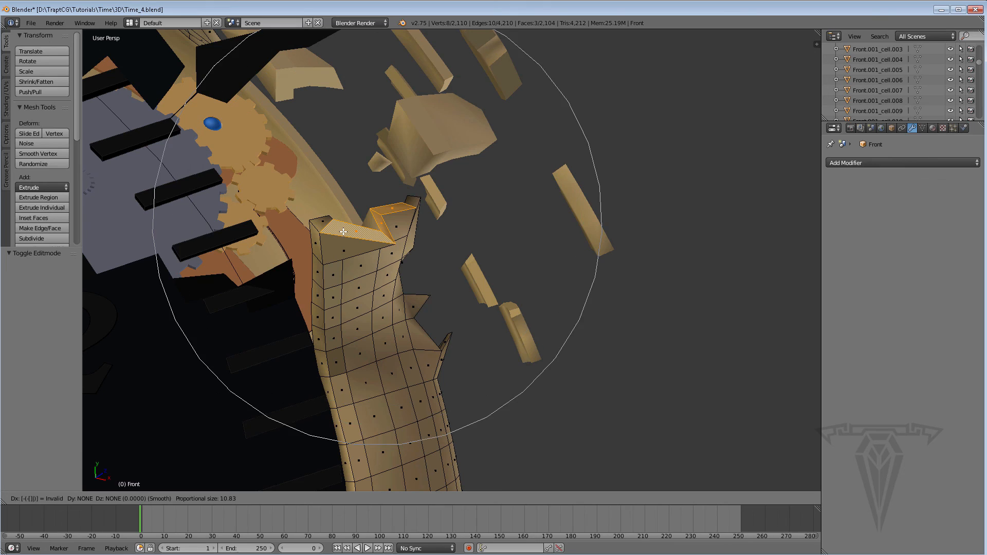
pyautogui.scroll(3, 344, 232)
pyautogui.scroll(3, 344, 231)
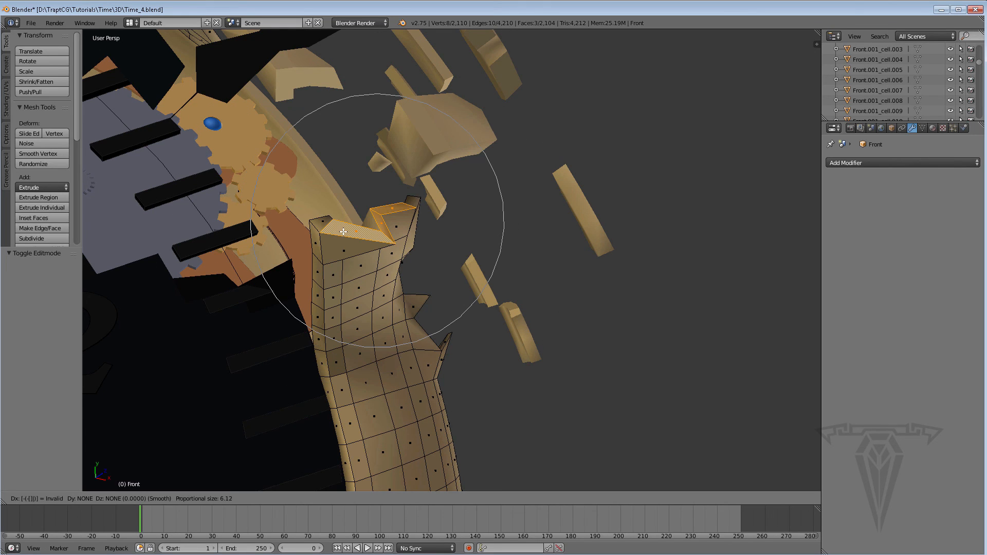
pyautogui.scroll(1, 343, 232)
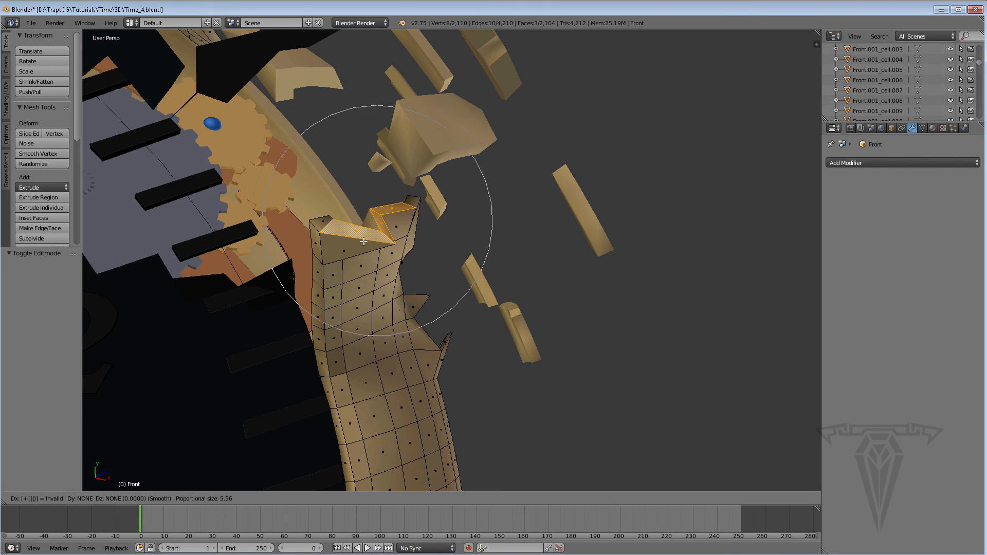
pyautogui.scroll(1, 362, 222)
pyautogui.click(378, 218)
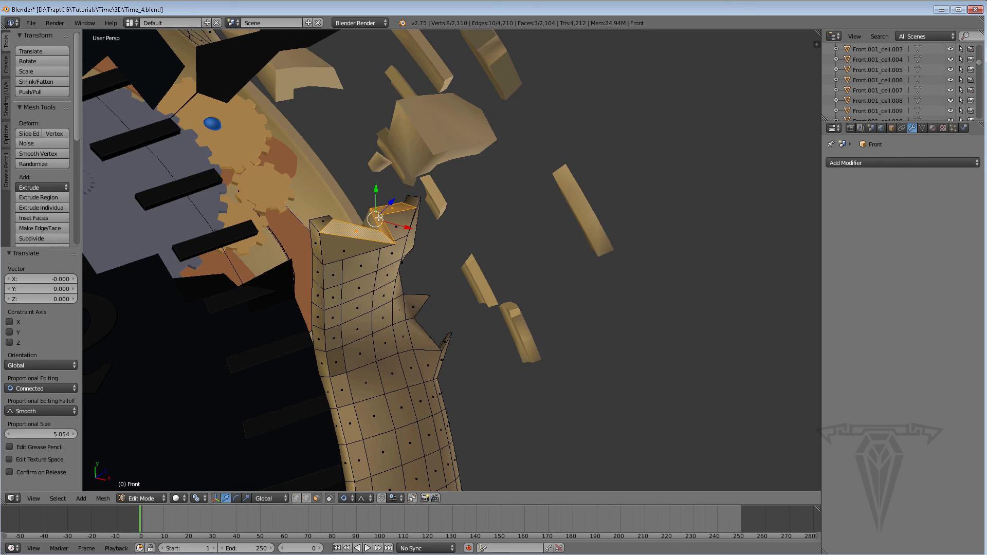
# Check the deformed ring against the whole watch from several angles and return the front ring to Object Mode.
pyautogui.moveTo(369, 234); pyautogui.dragTo(320, 319, button='middle')
pyautogui.scroll(-6, 319, 320)
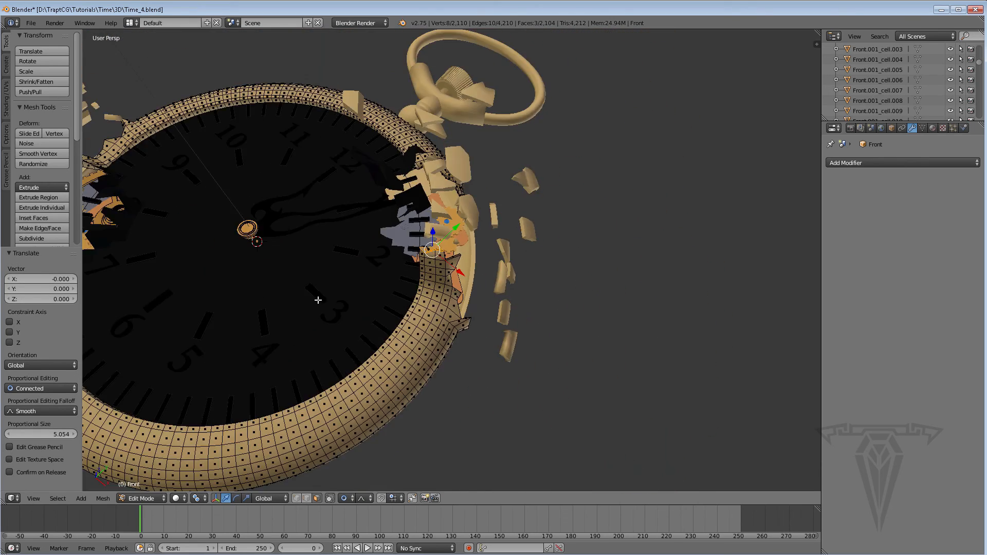
pyautogui.moveTo(271, 297); pyautogui.dragTo(270, 378, button='middle')
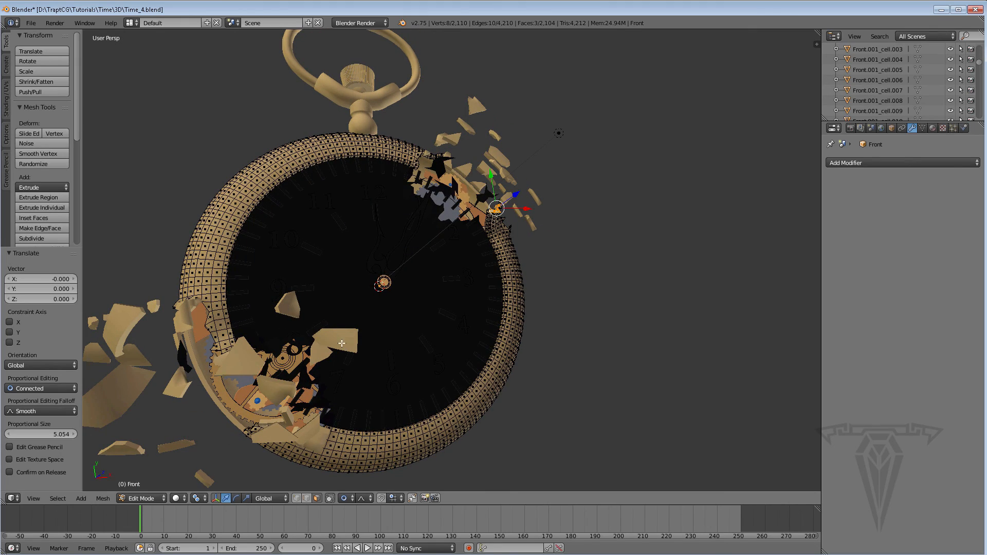
pyautogui.moveTo(377, 360)
pyautogui.mouseDown(button='middle')
pyautogui.moveTo(355, 372)
pyautogui.moveTo(432, 326)
pyautogui.moveTo(365, 374)
pyautogui.mouseUp(button='middle')
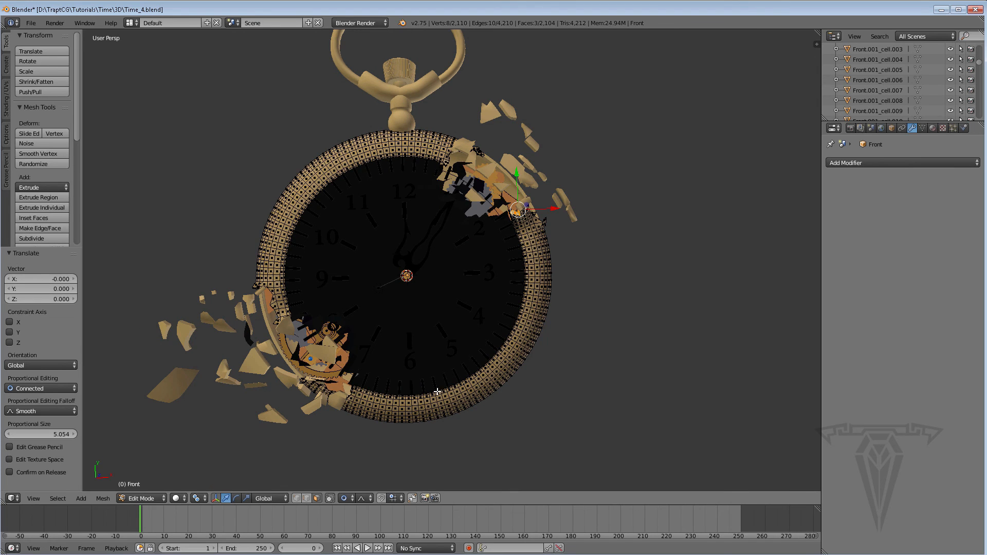
pyautogui.moveTo(438, 392); pyautogui.dragTo(468, 374, button='middle')
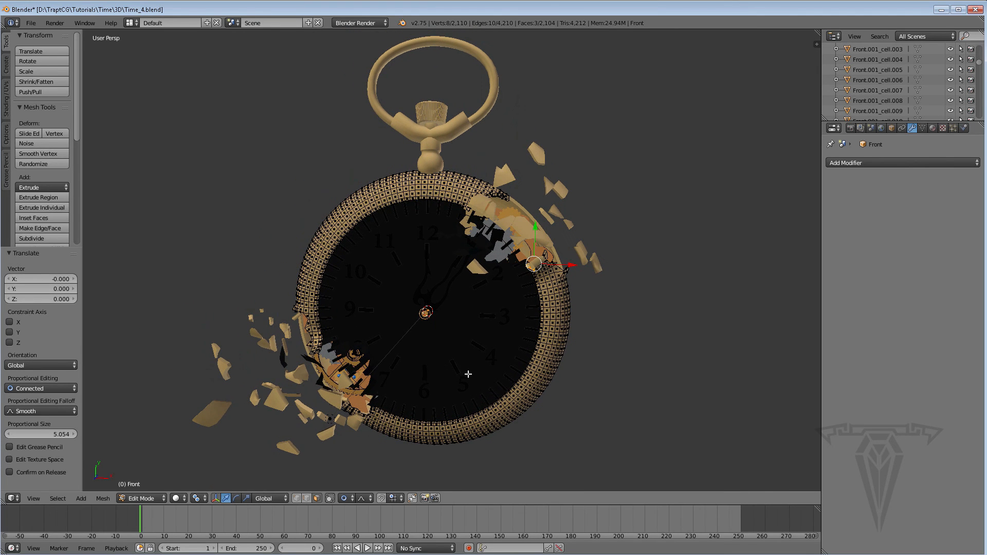
pyautogui.press('Tab')
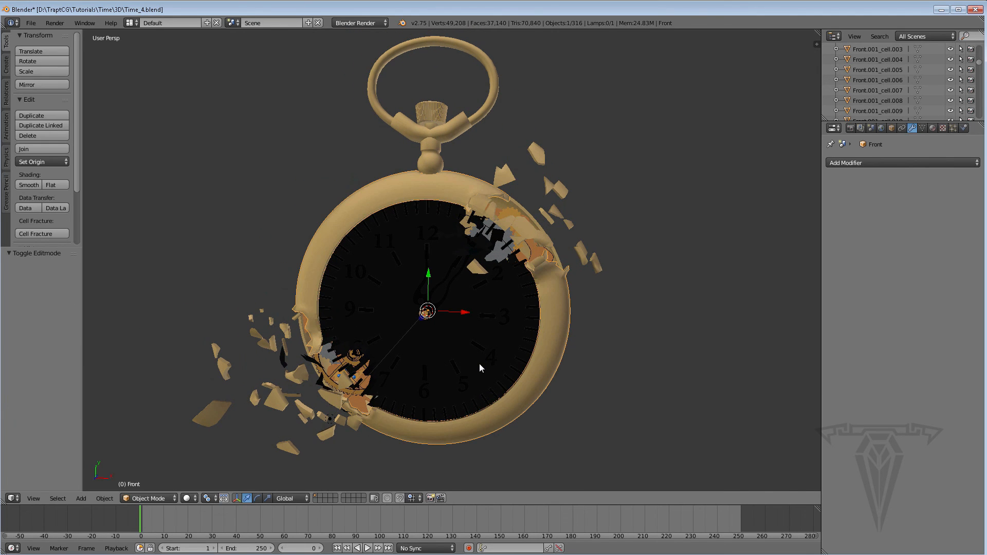